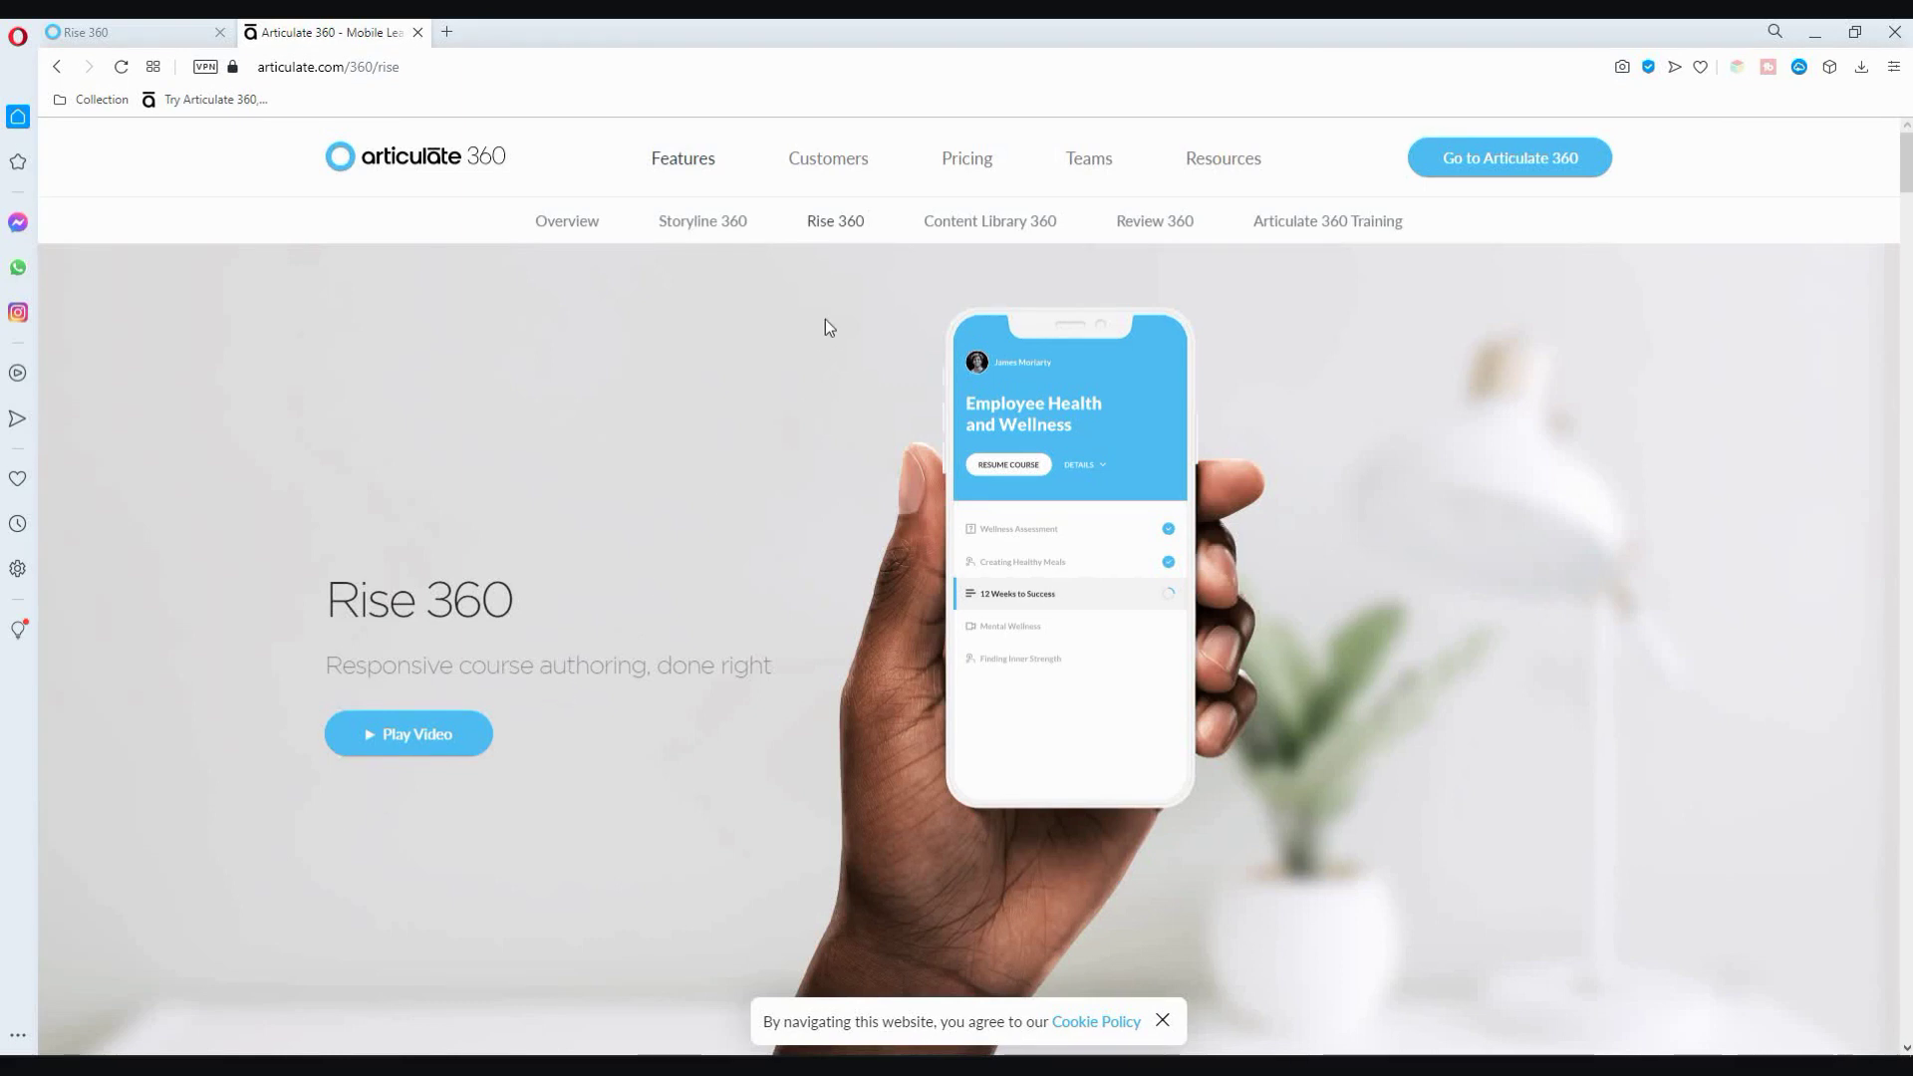
Open the Rise 360 product page and switch to the Rise 360 course dashboard tab.
left_click(839, 223)
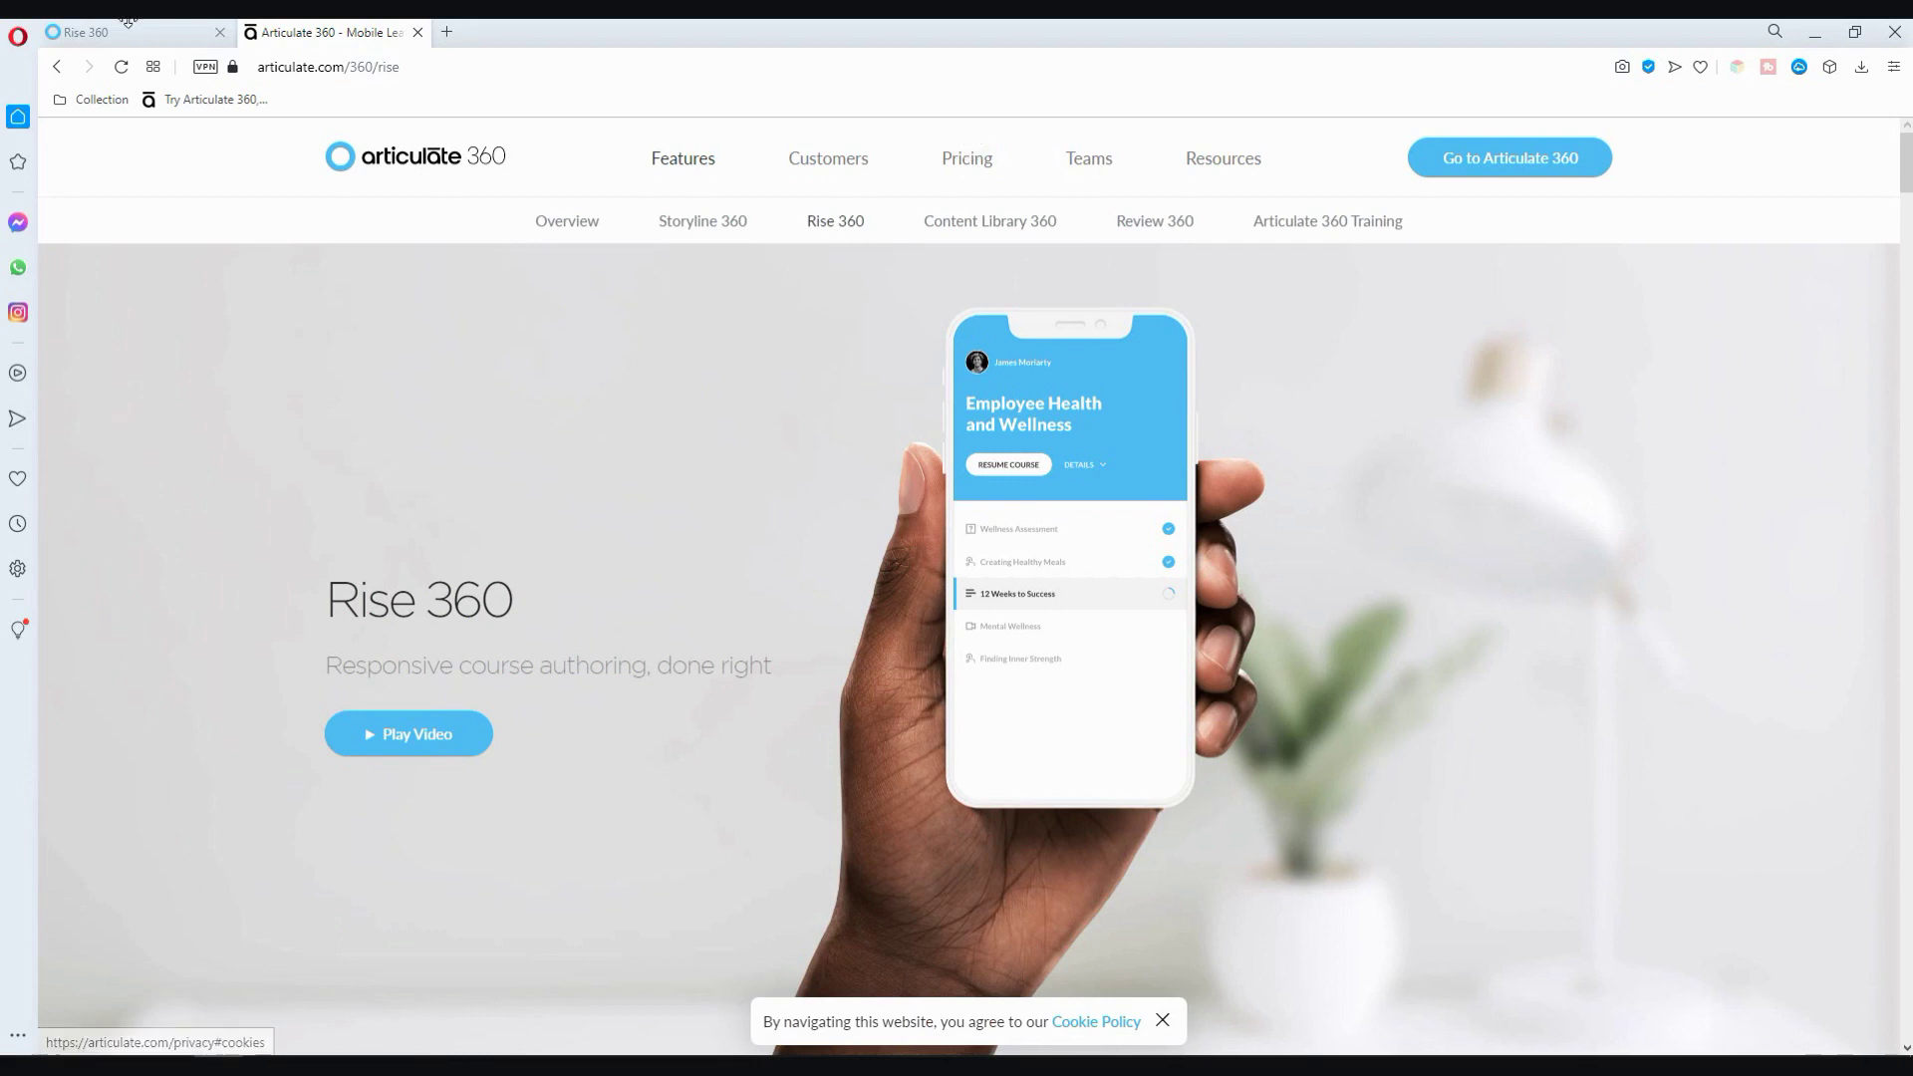
left_click(95, 22)
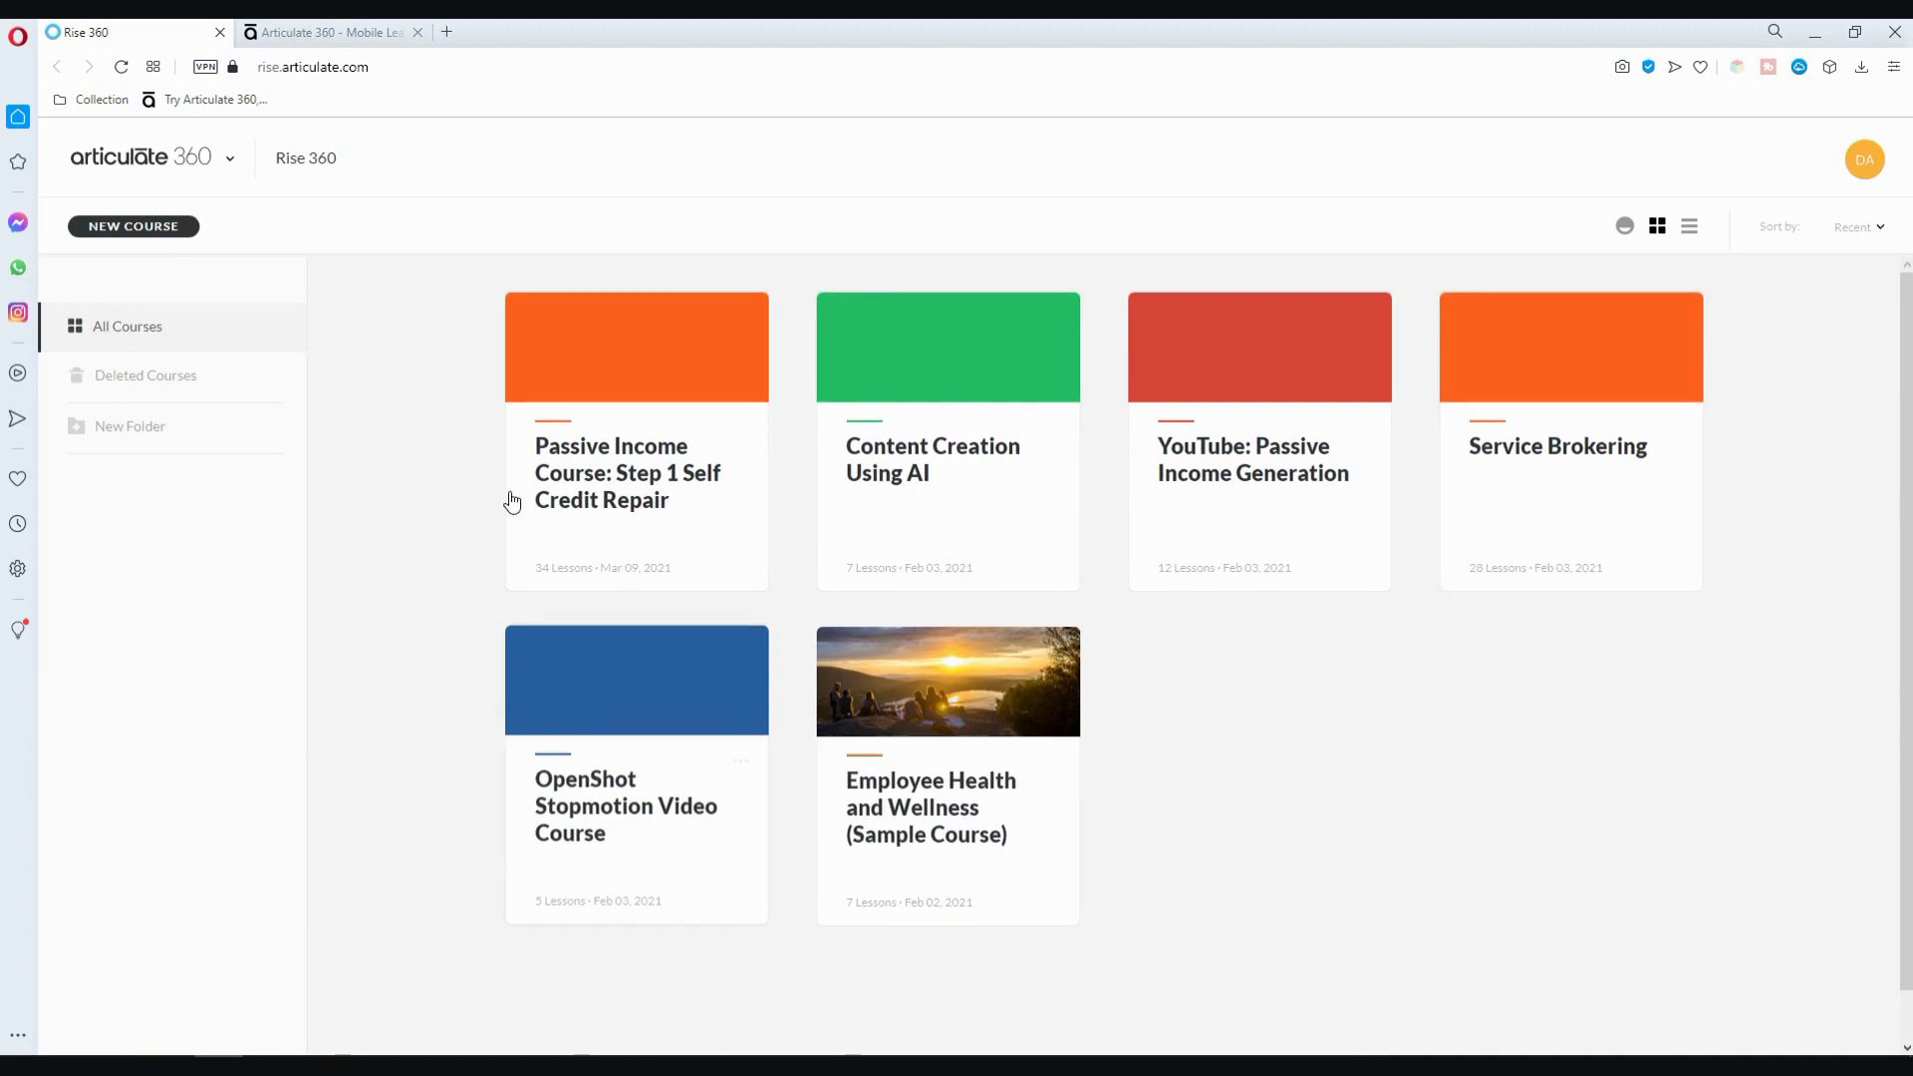
Create a new Blank course from the New Course menu.
left_click(175, 228)
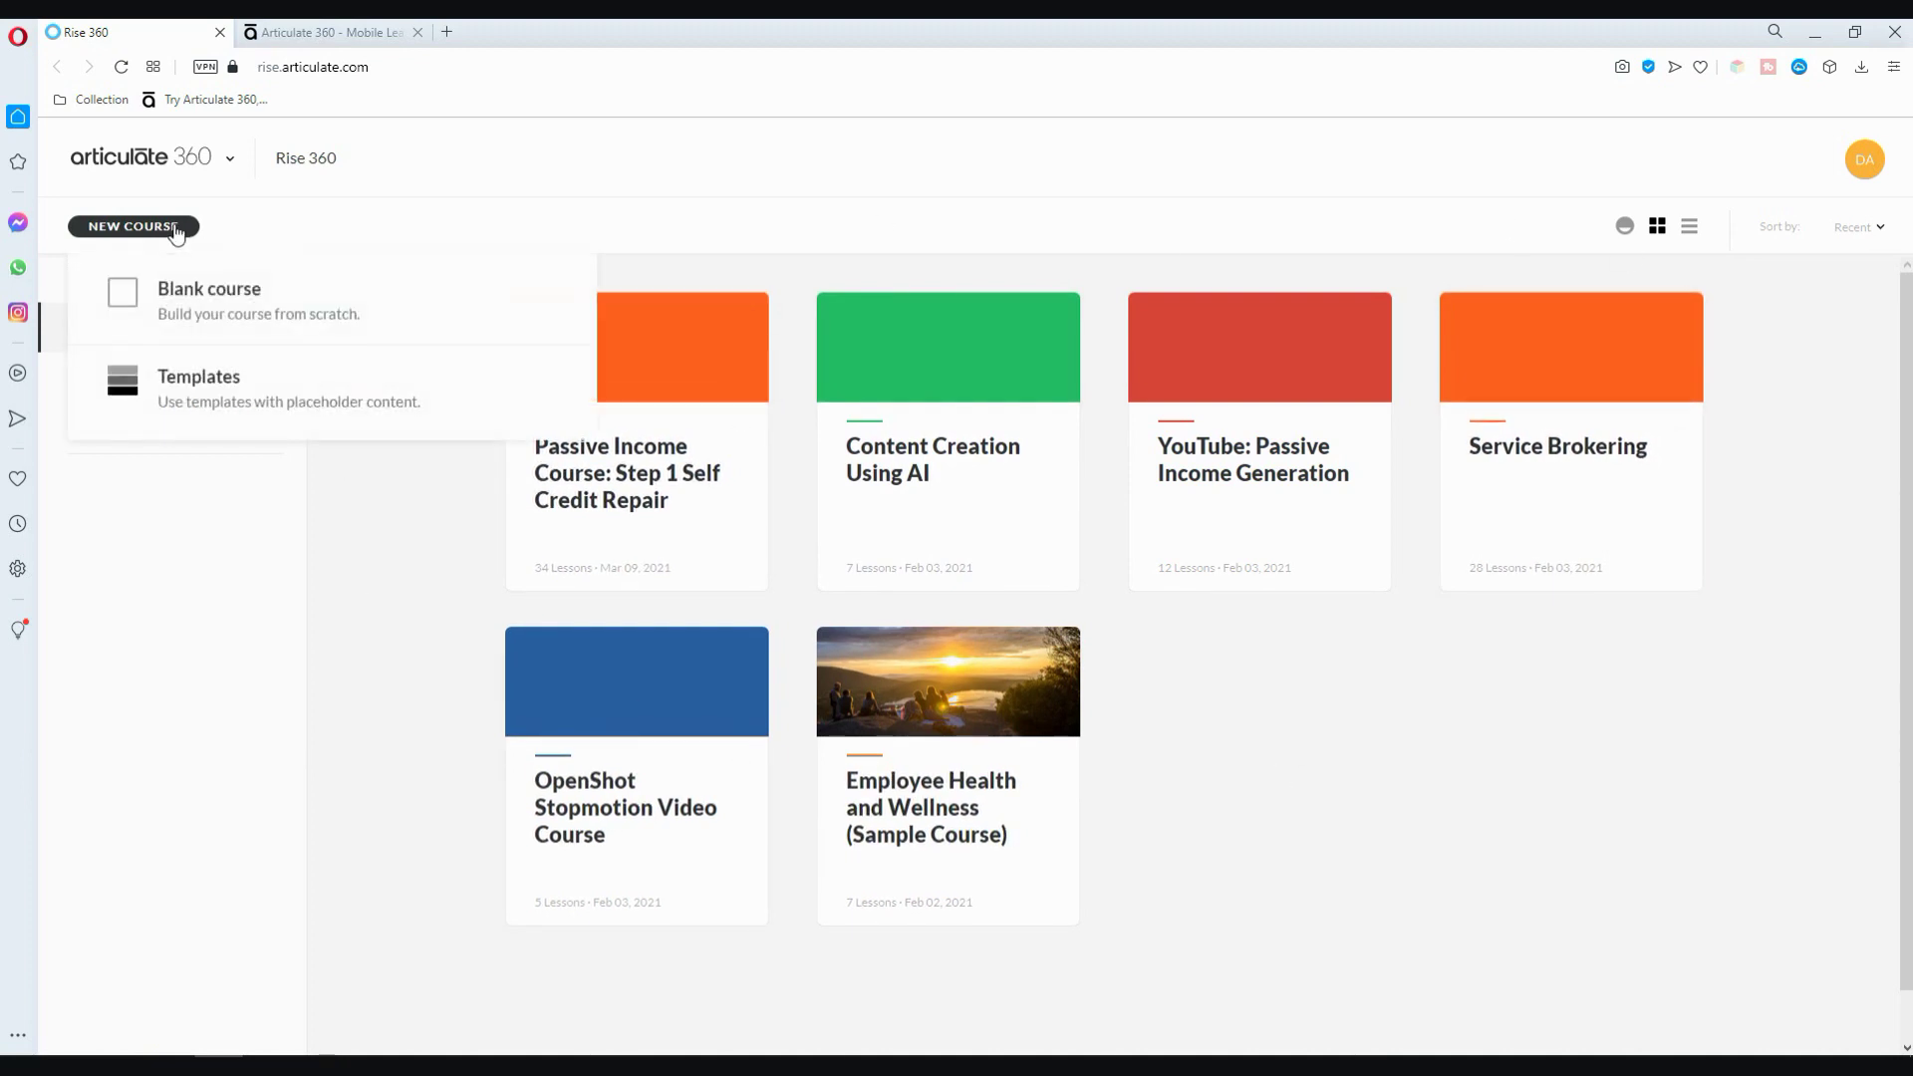
left_click(258, 300)
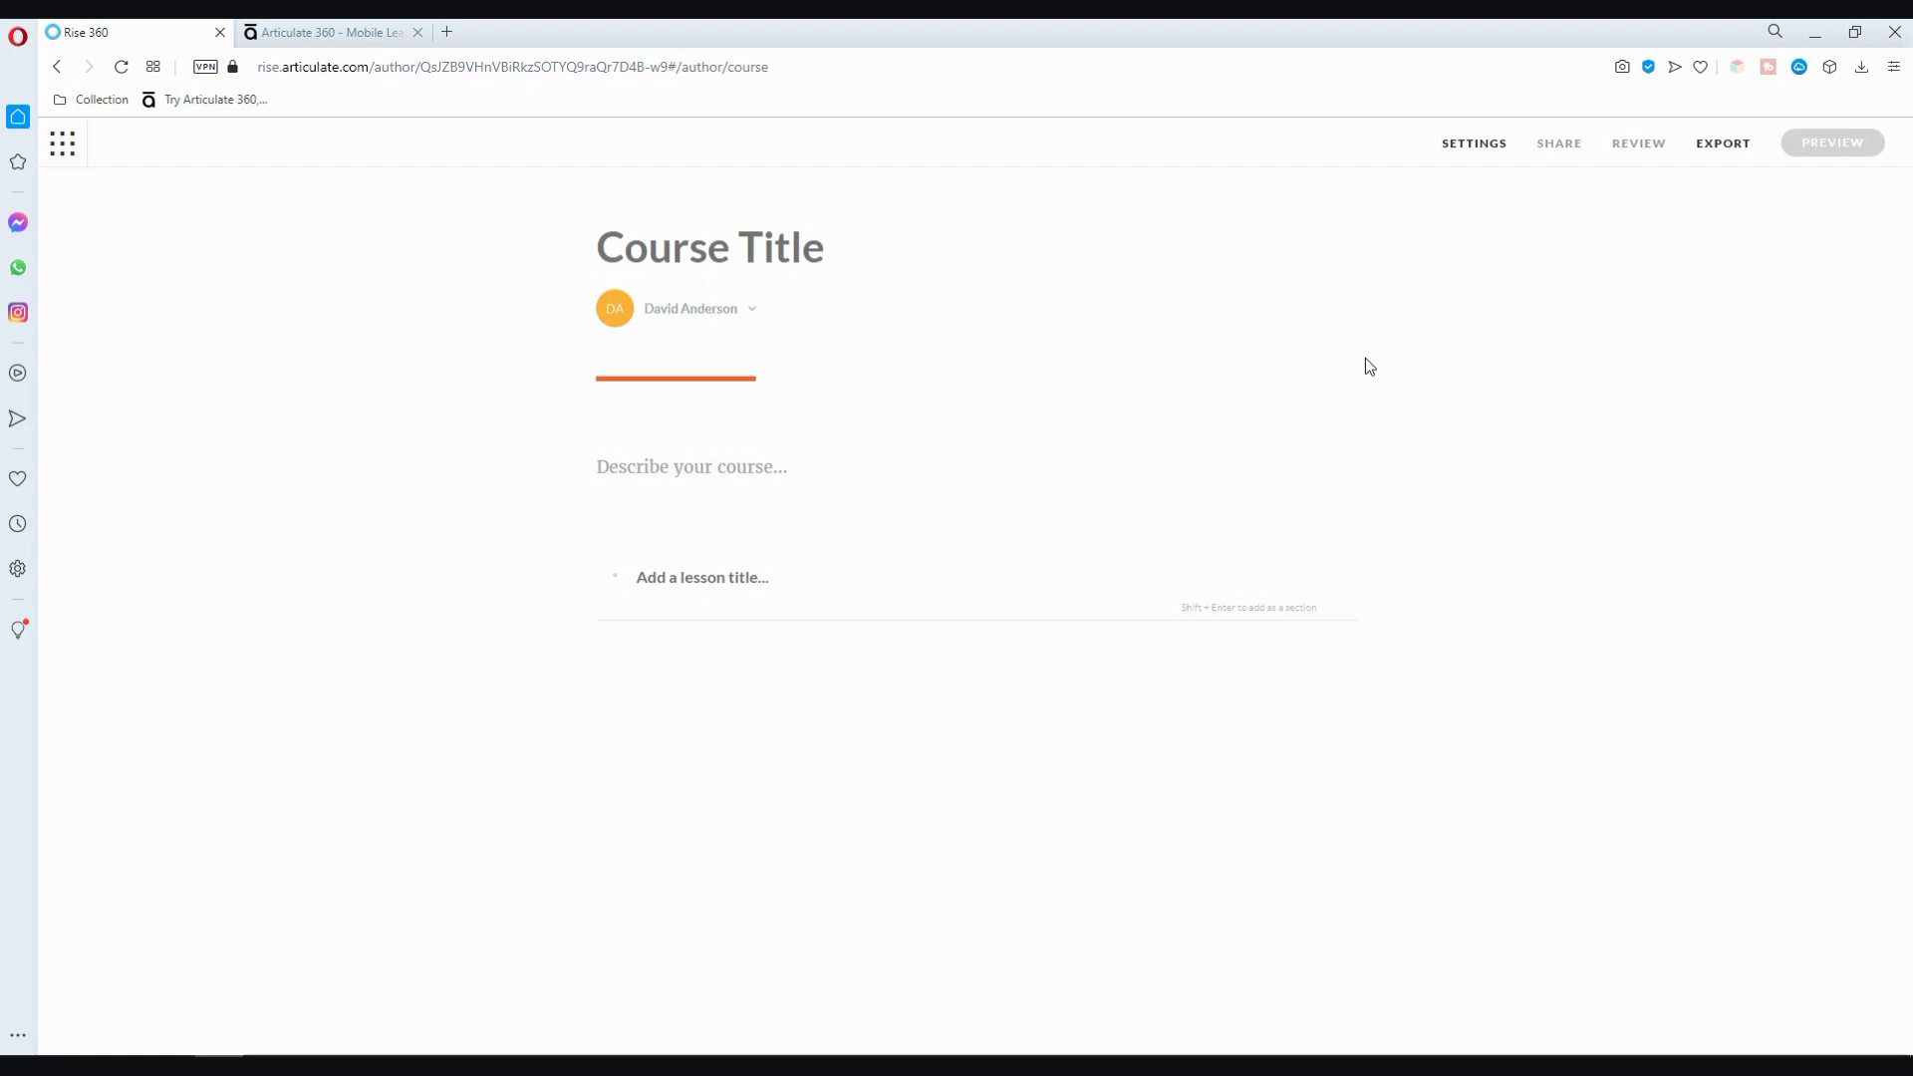
Add three lessons titled Chapter 1, Chapter 2 and Chapter 3 to the outline.
type("Chapter 1")
key("Return")
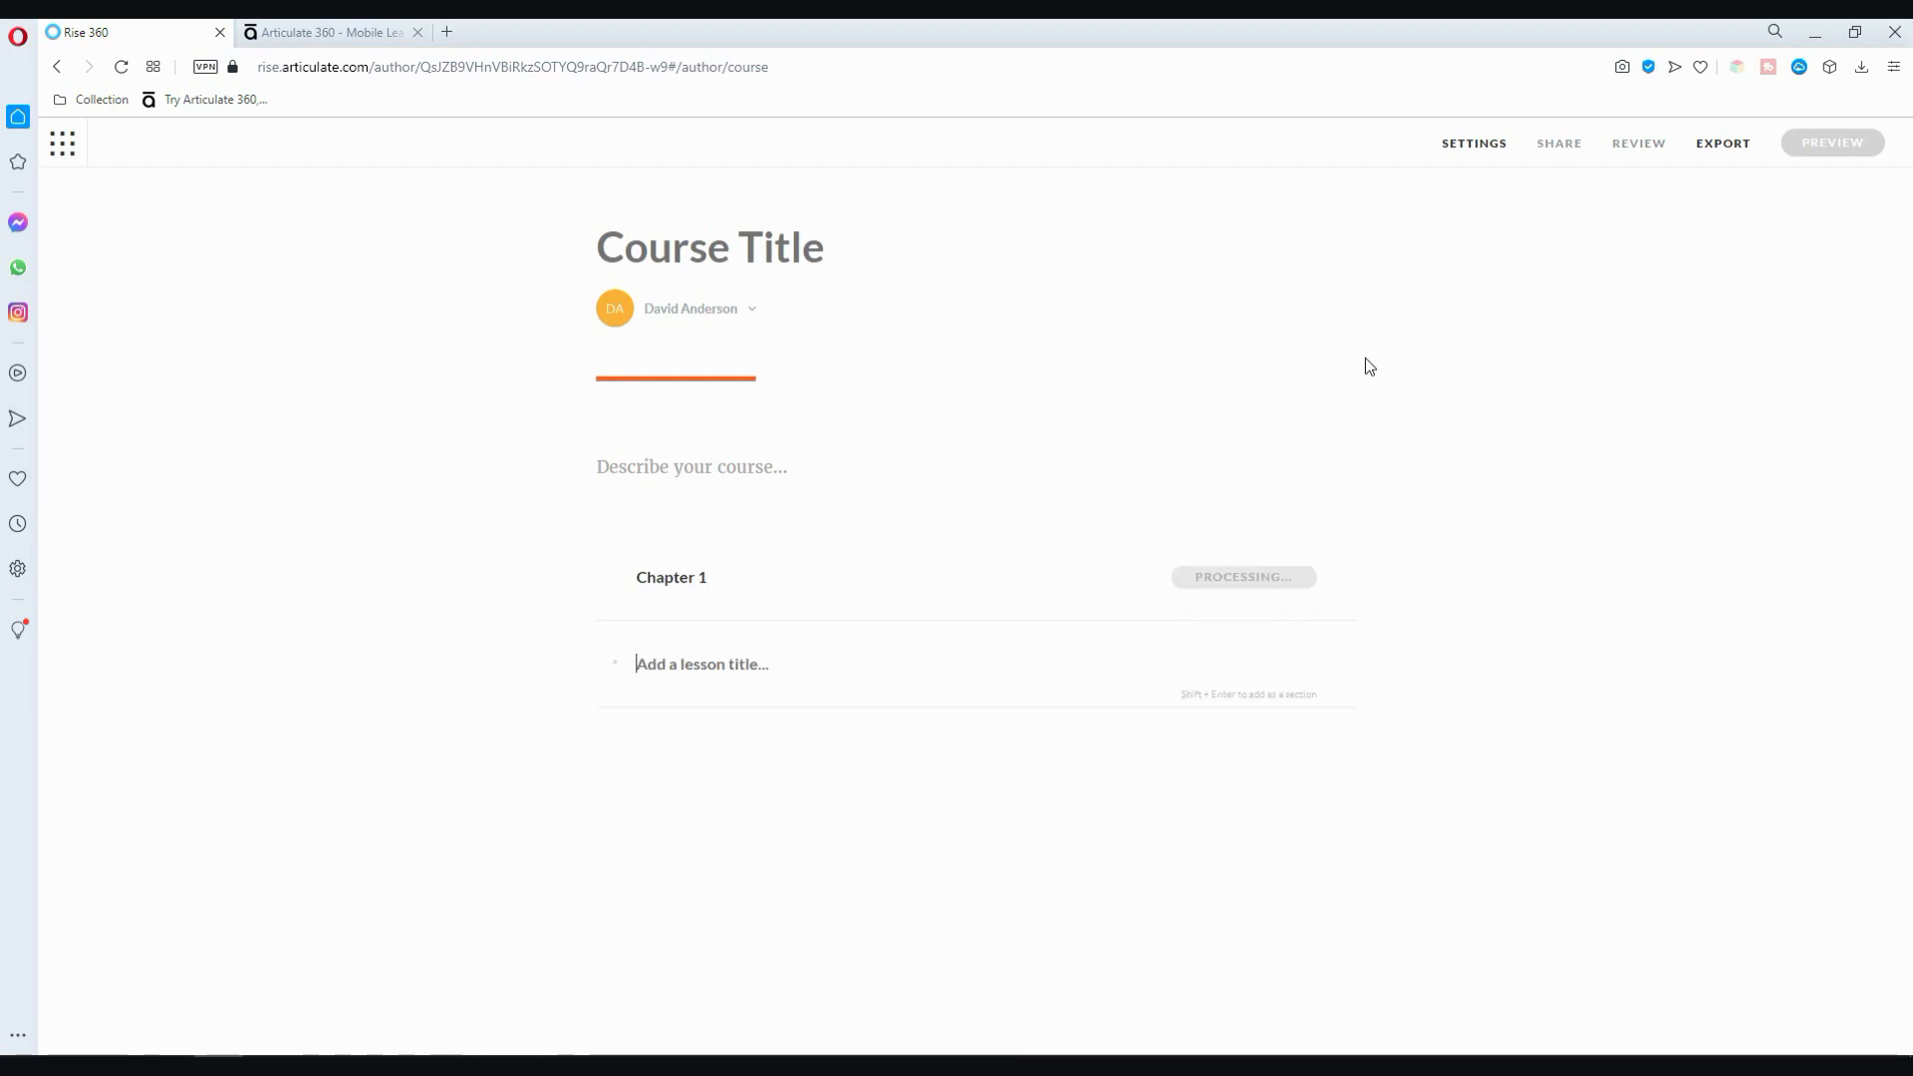
type("Chapter 2")
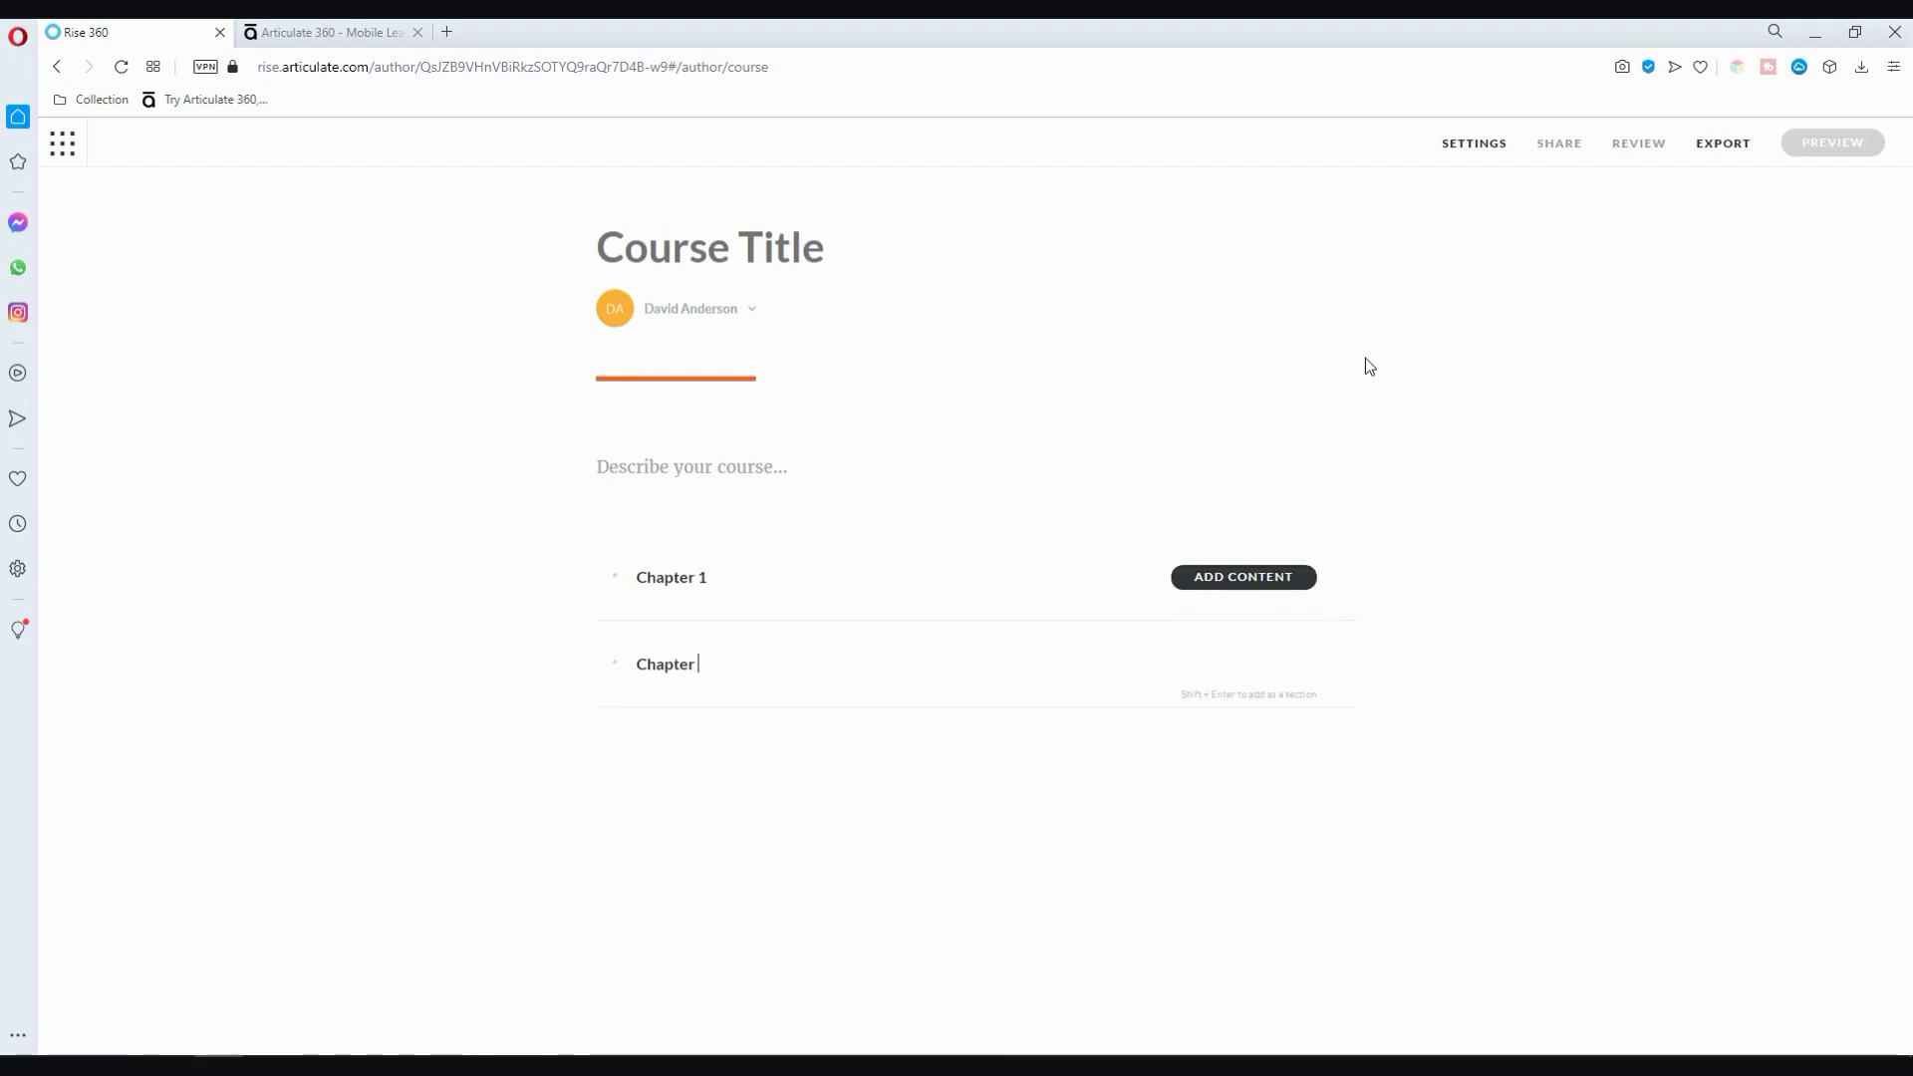
key("Return")
type("Chapter ")
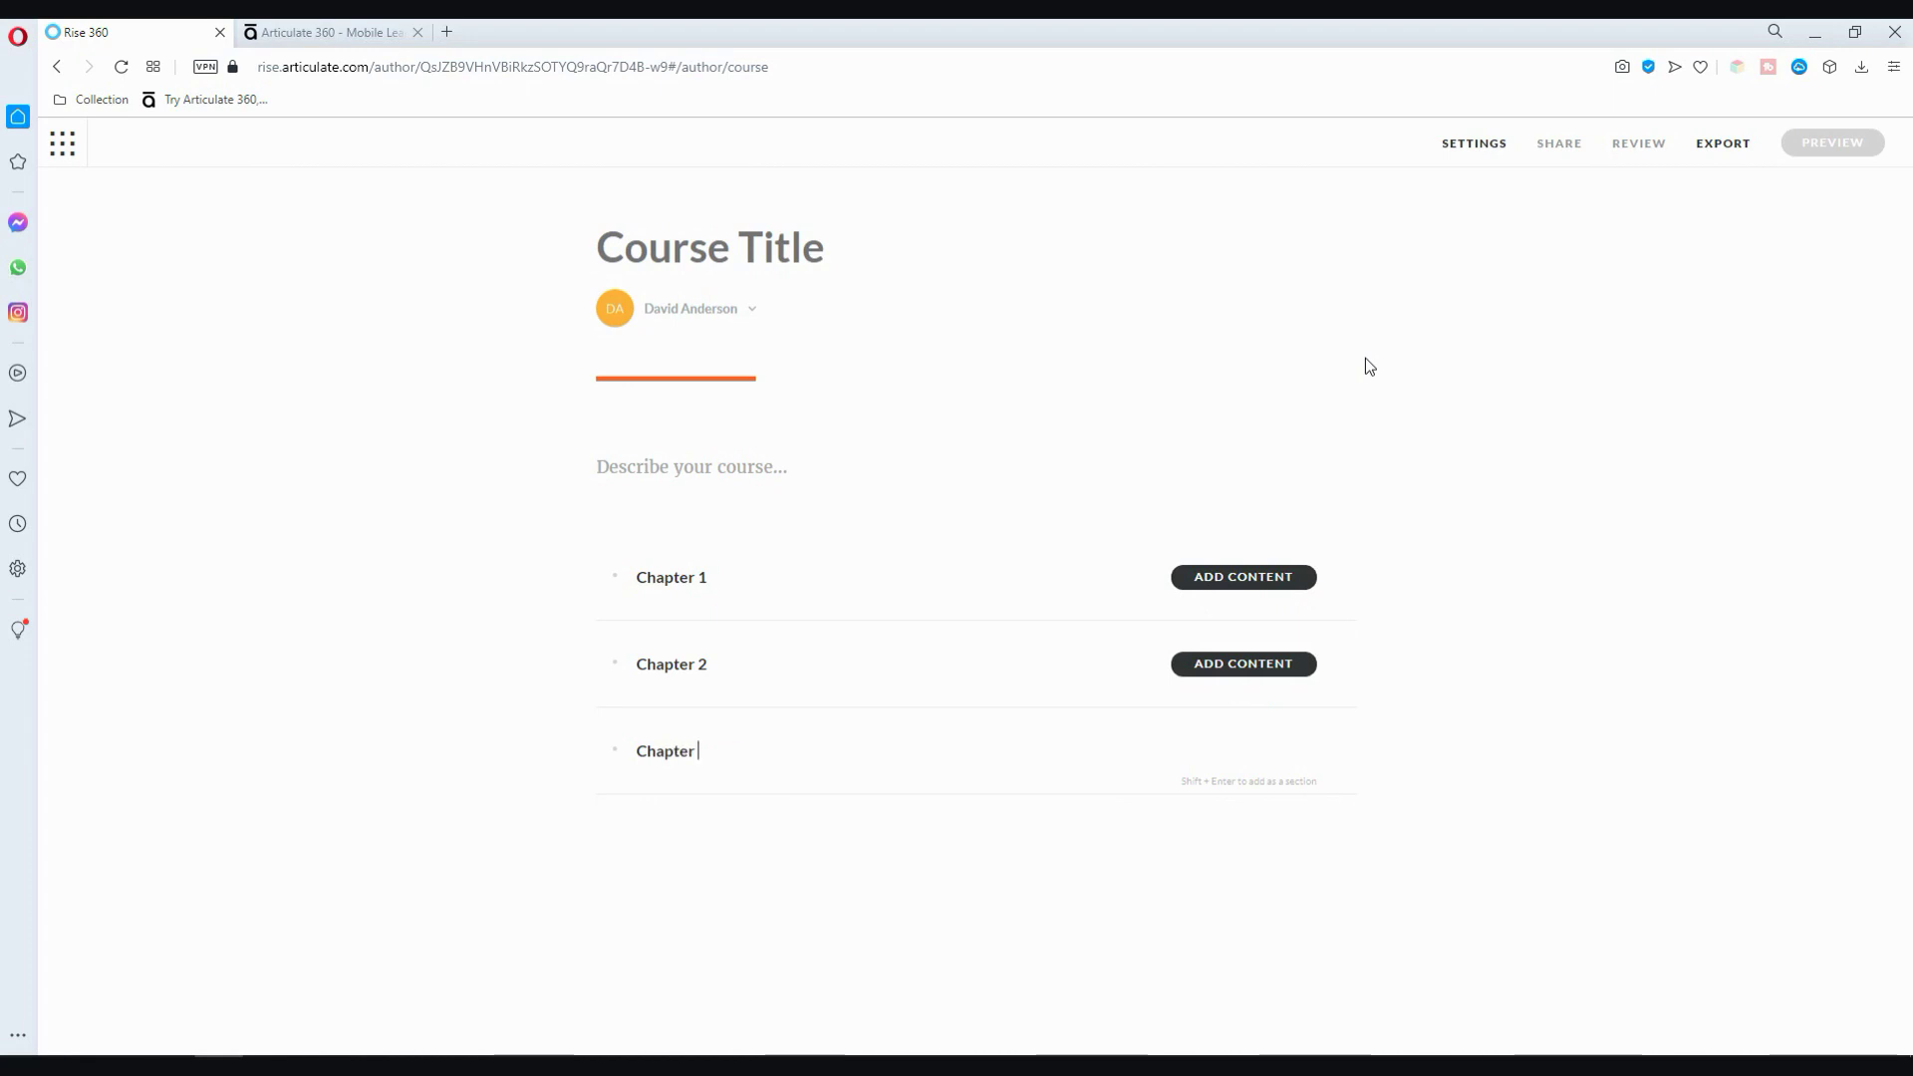
type("3")
key("Return")
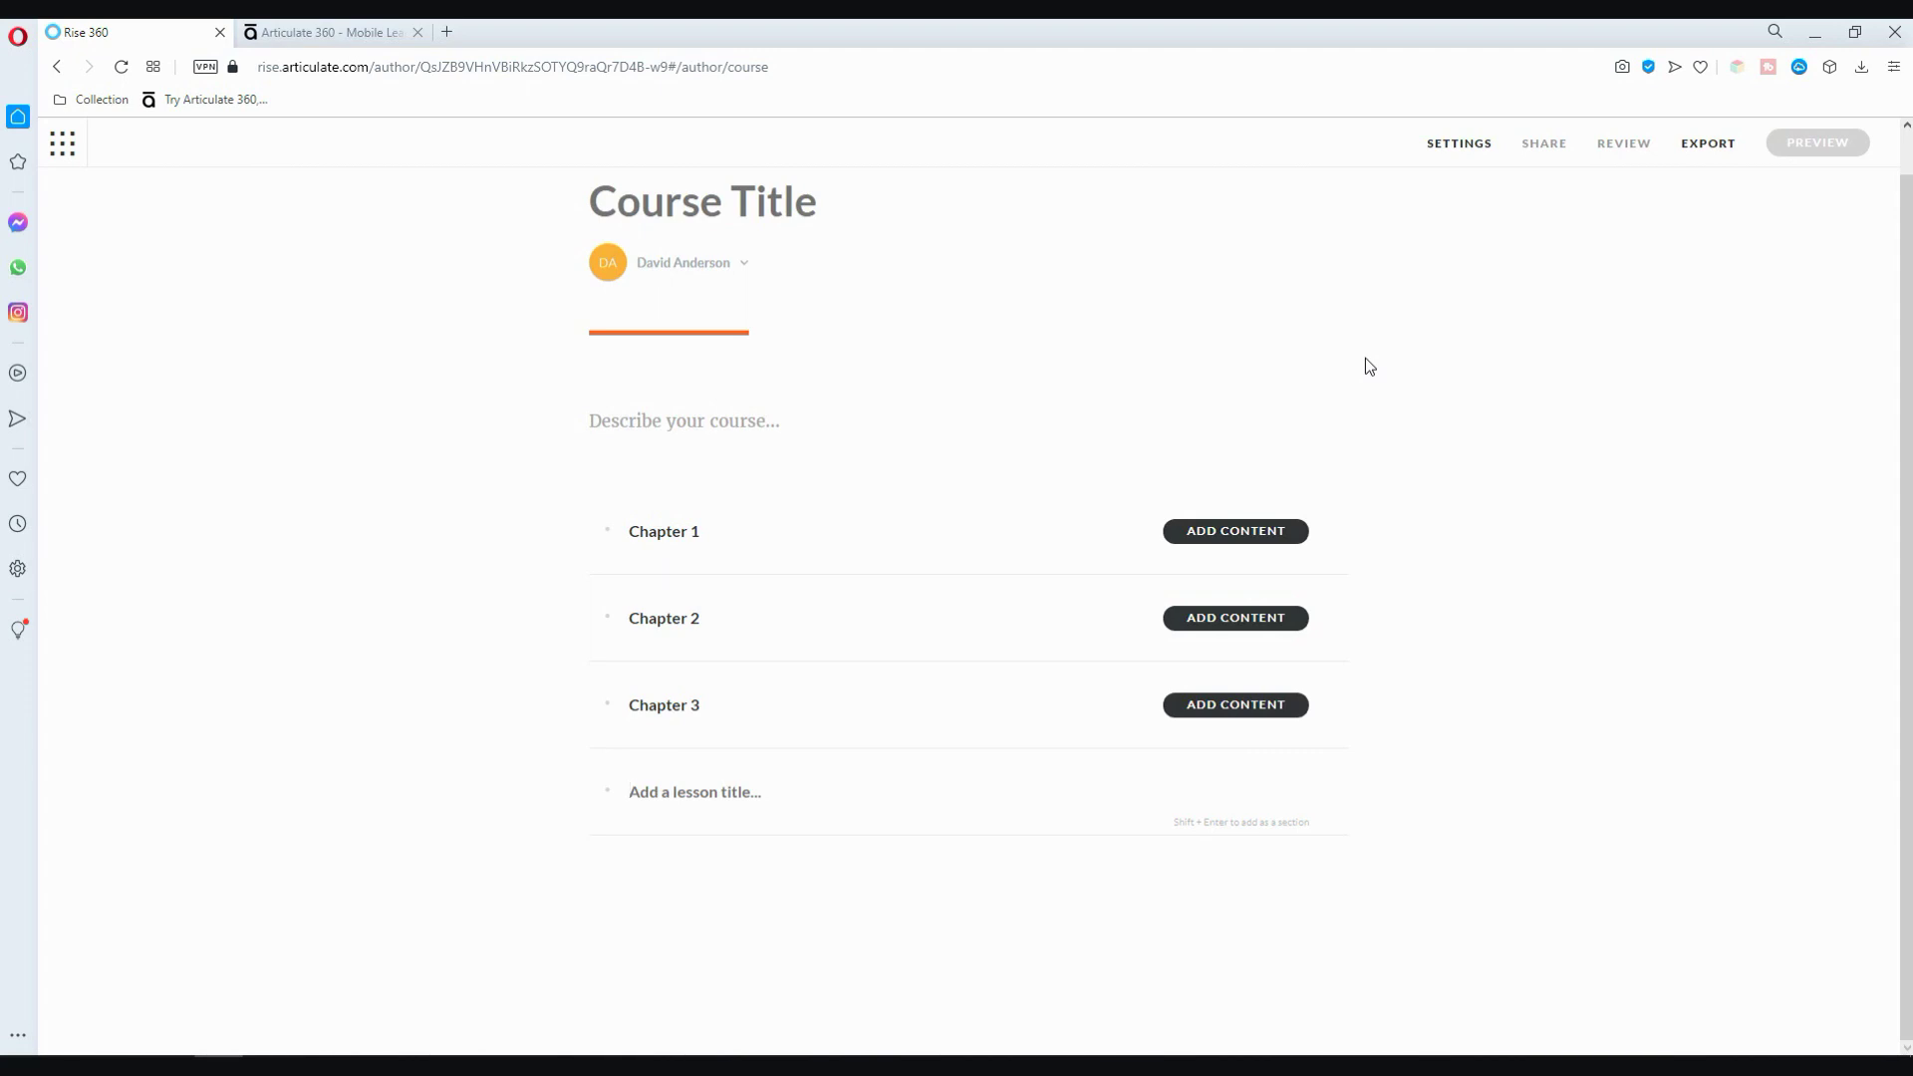
Add 'Introduction to Computer Science' as a section header and move it above Chapter 1.
type("Introd")
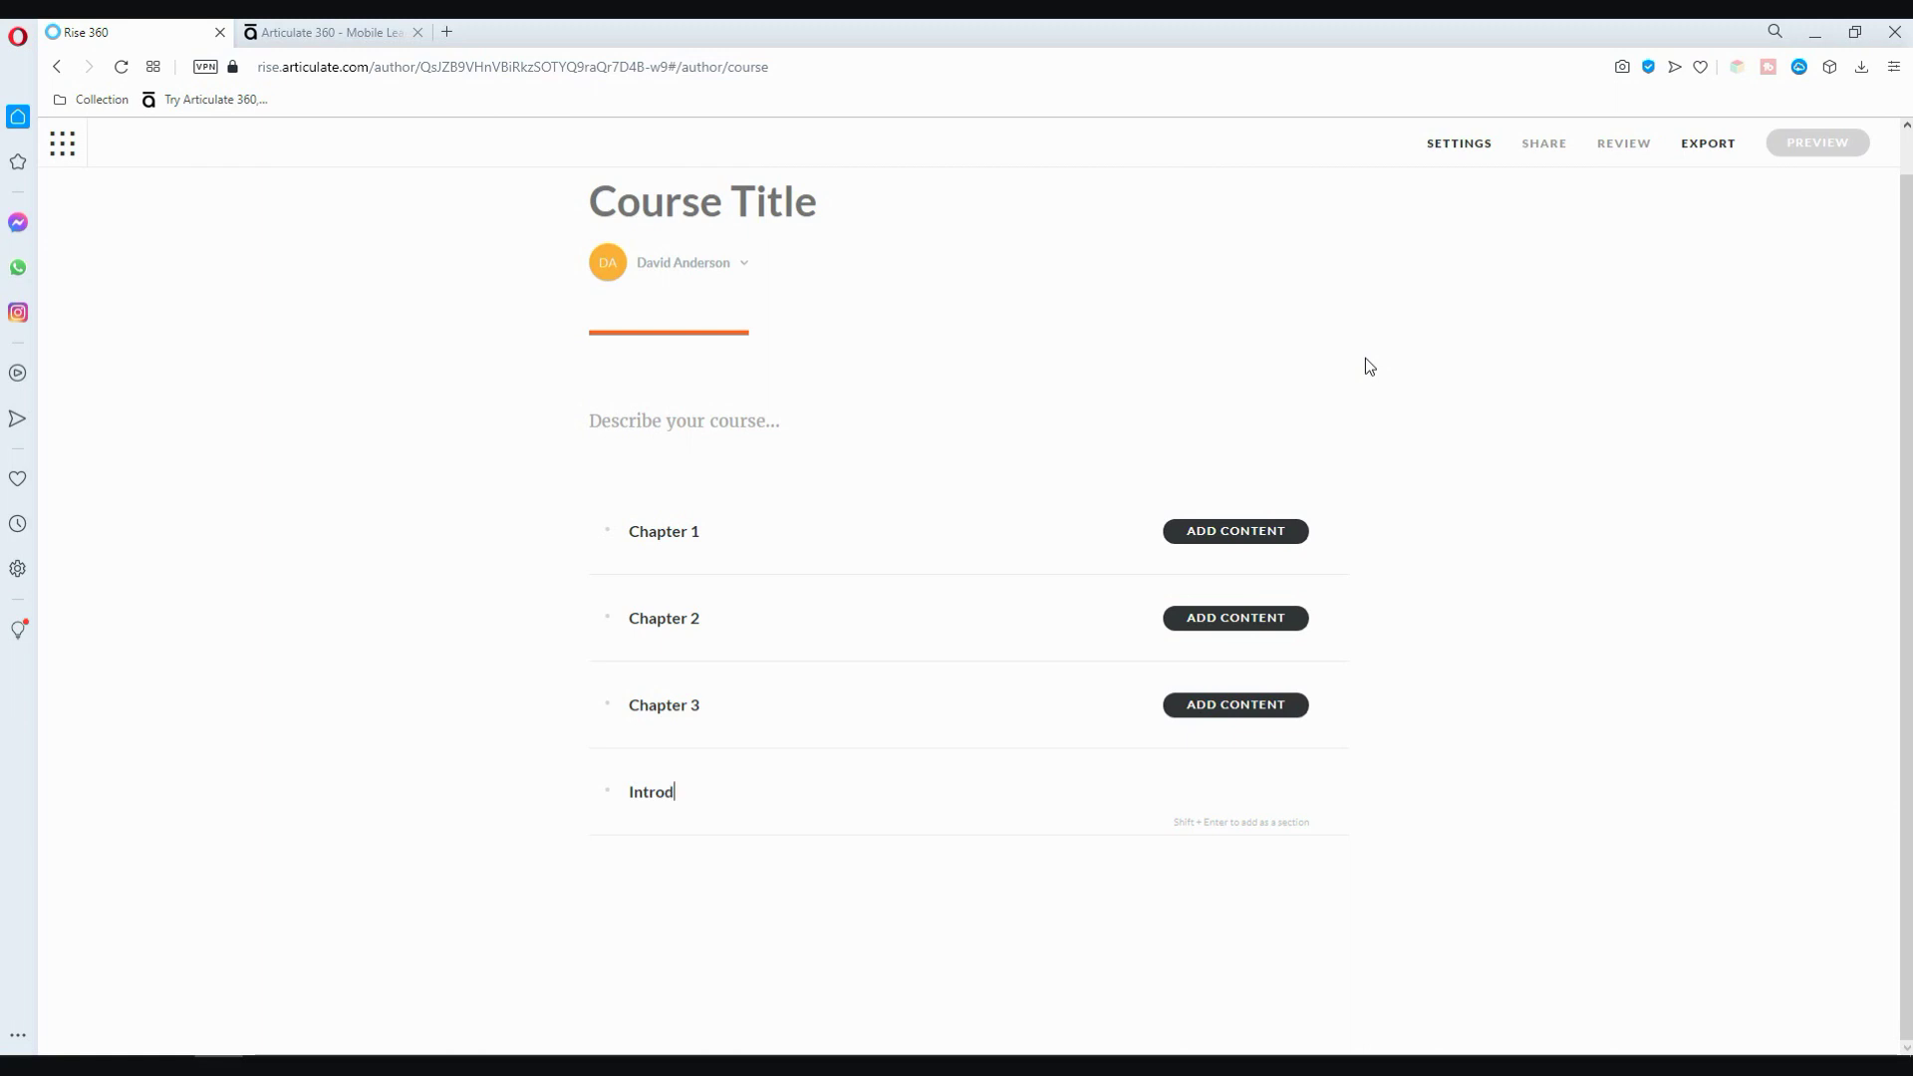
type("uction to Com")
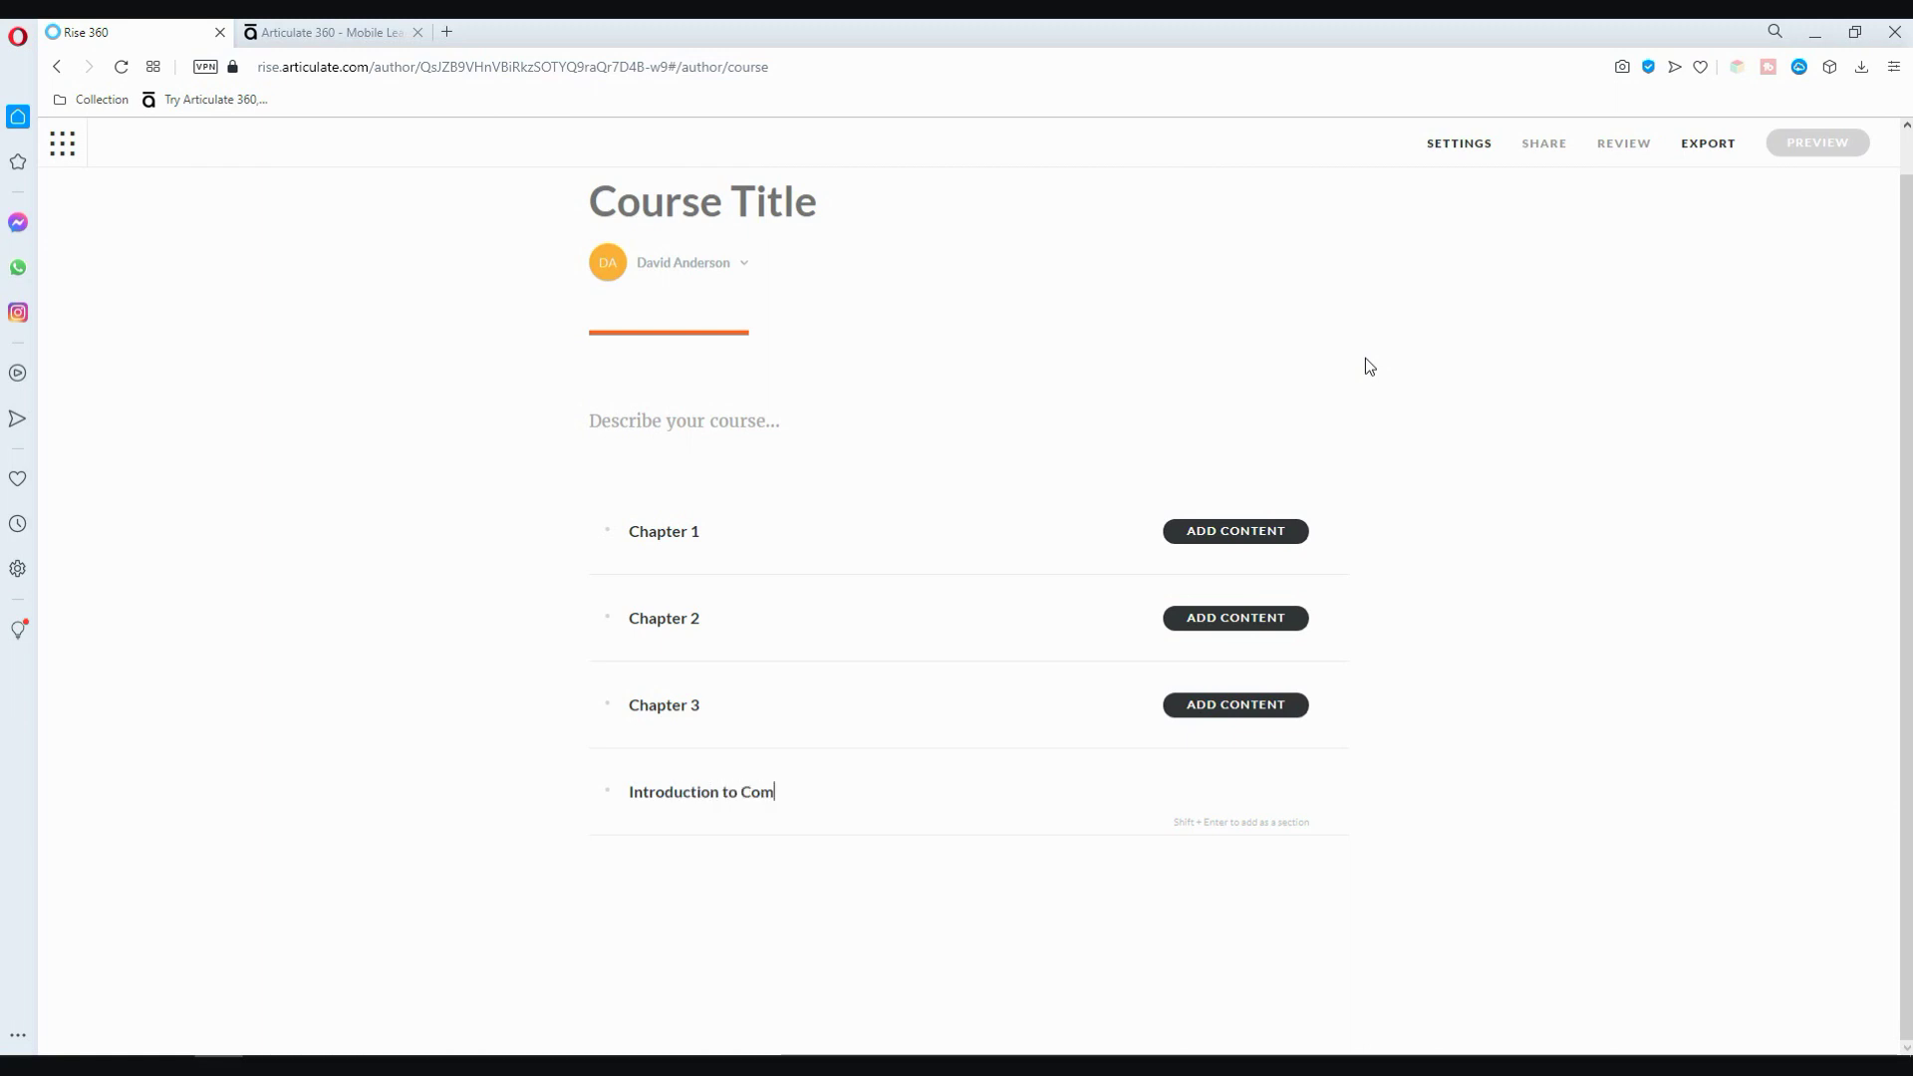
type("puter Science")
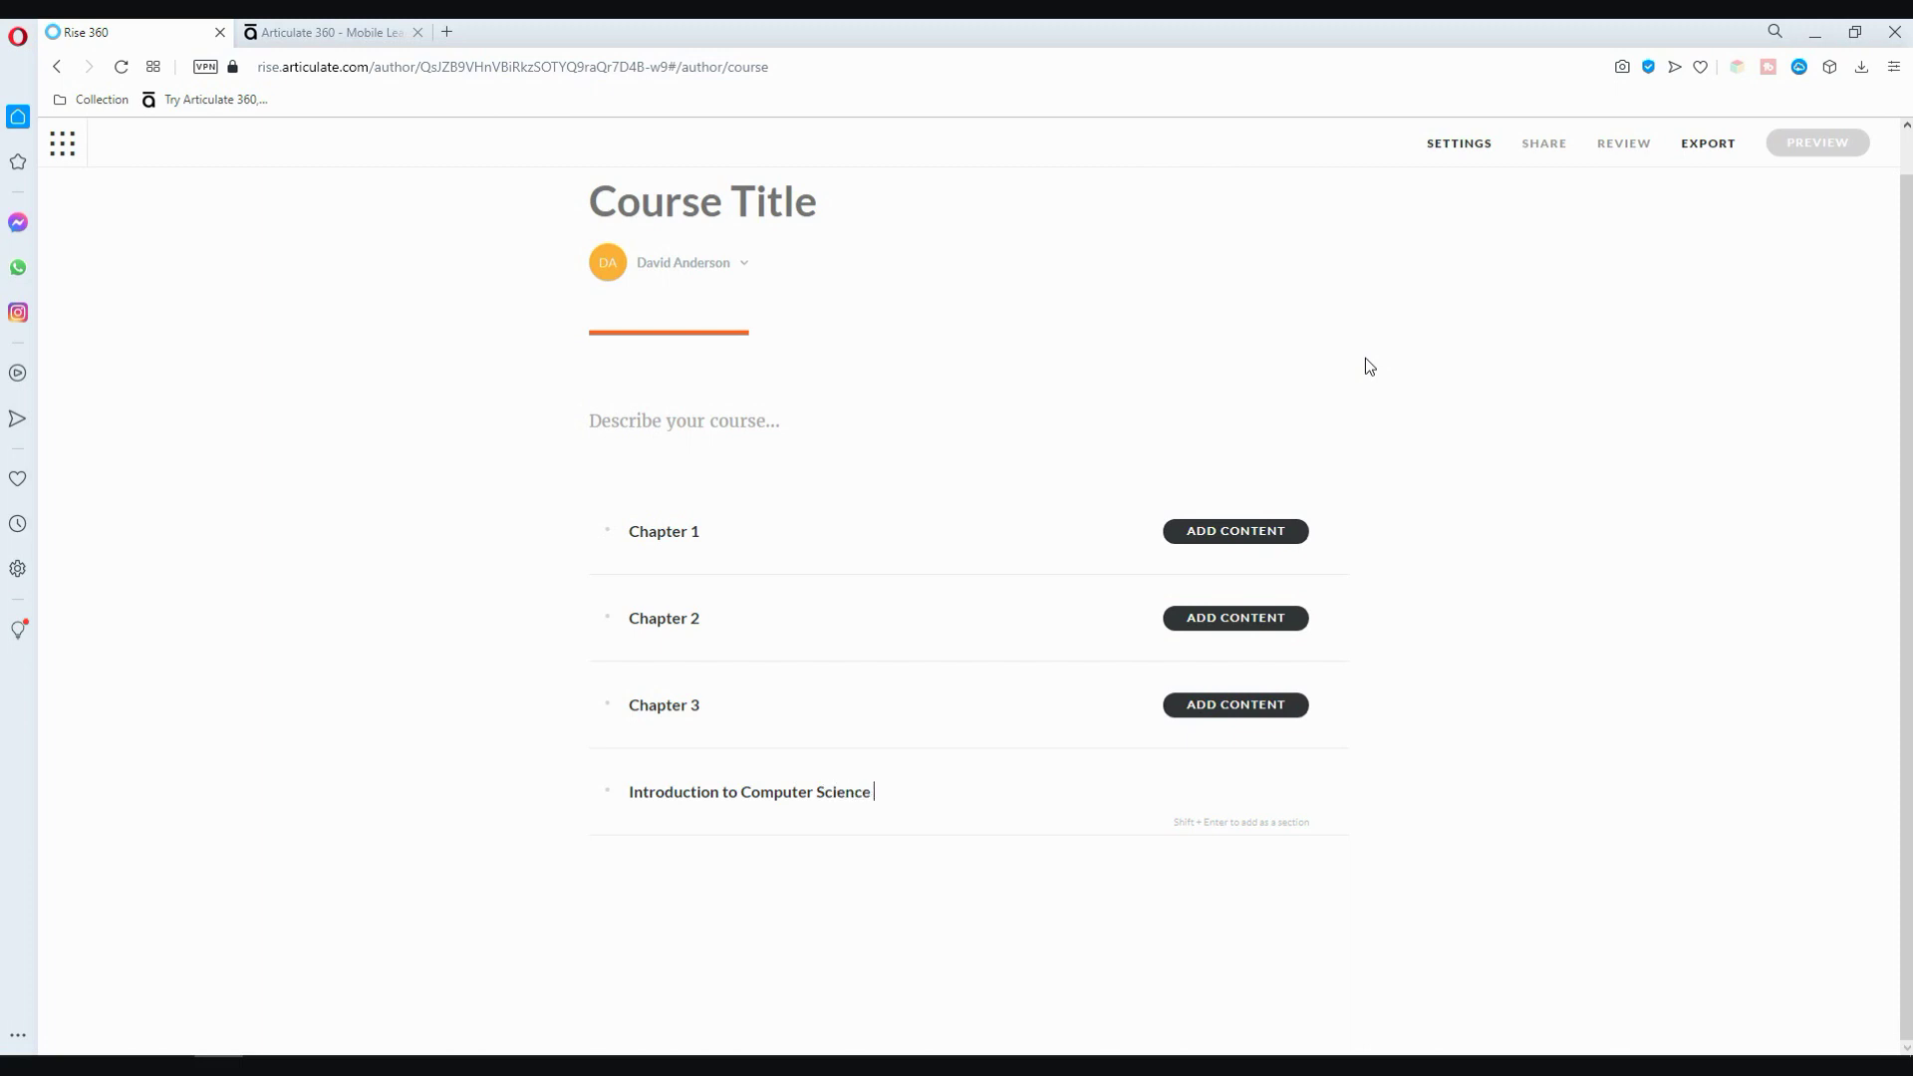
key("Return")
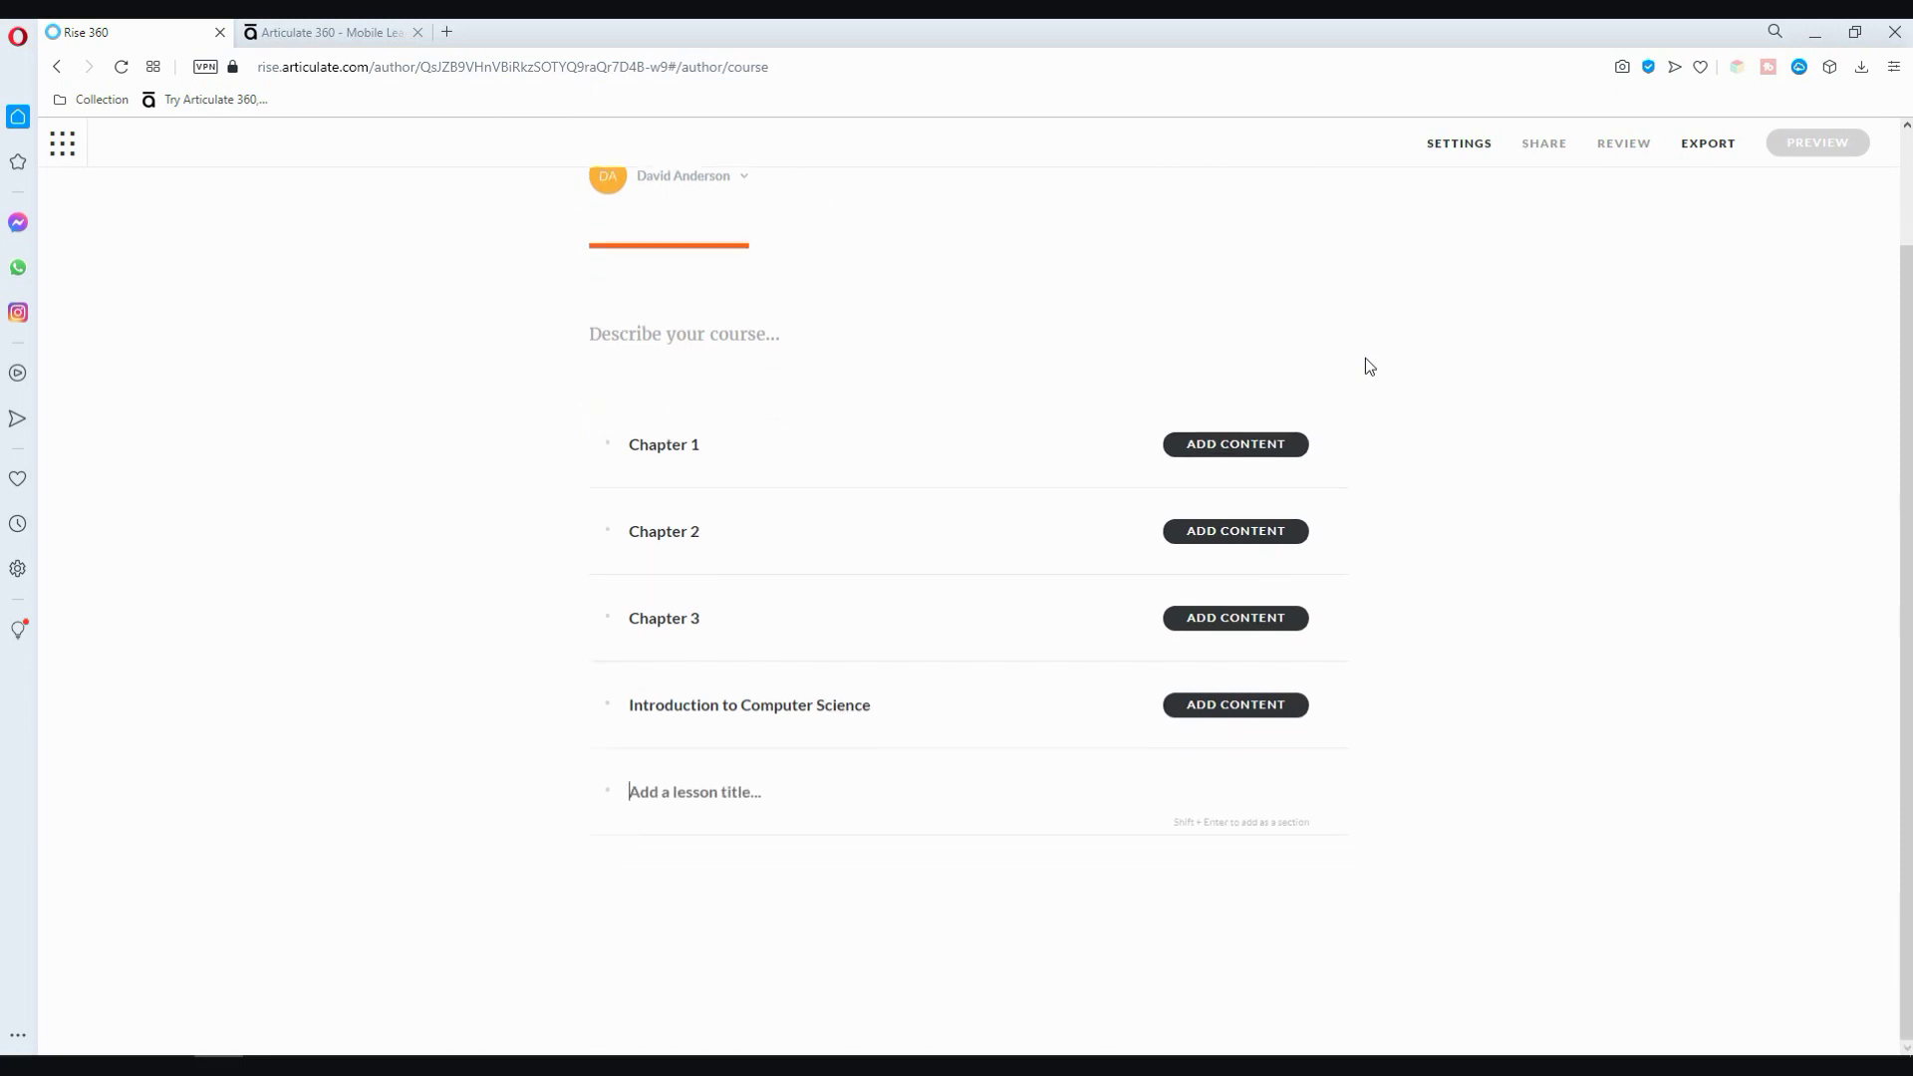
triple_click(891, 713)
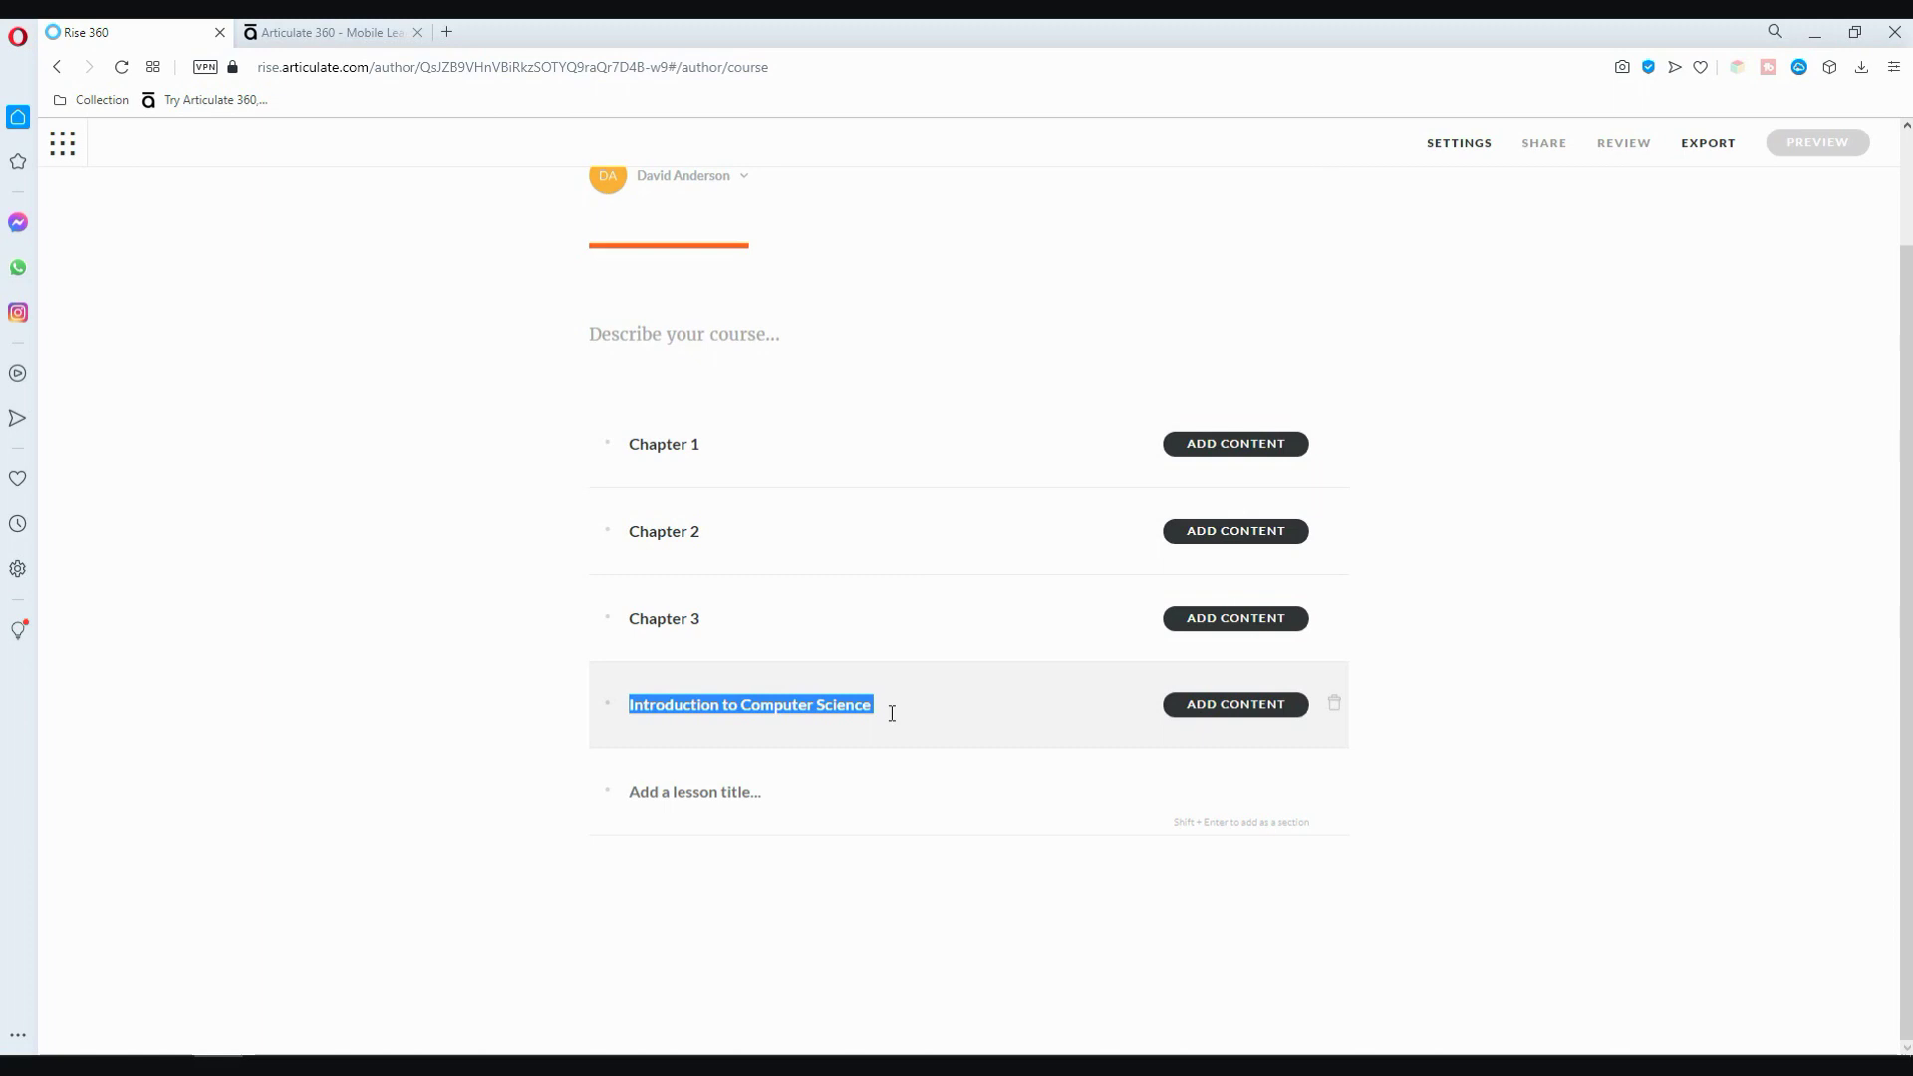
left_click(888, 714)
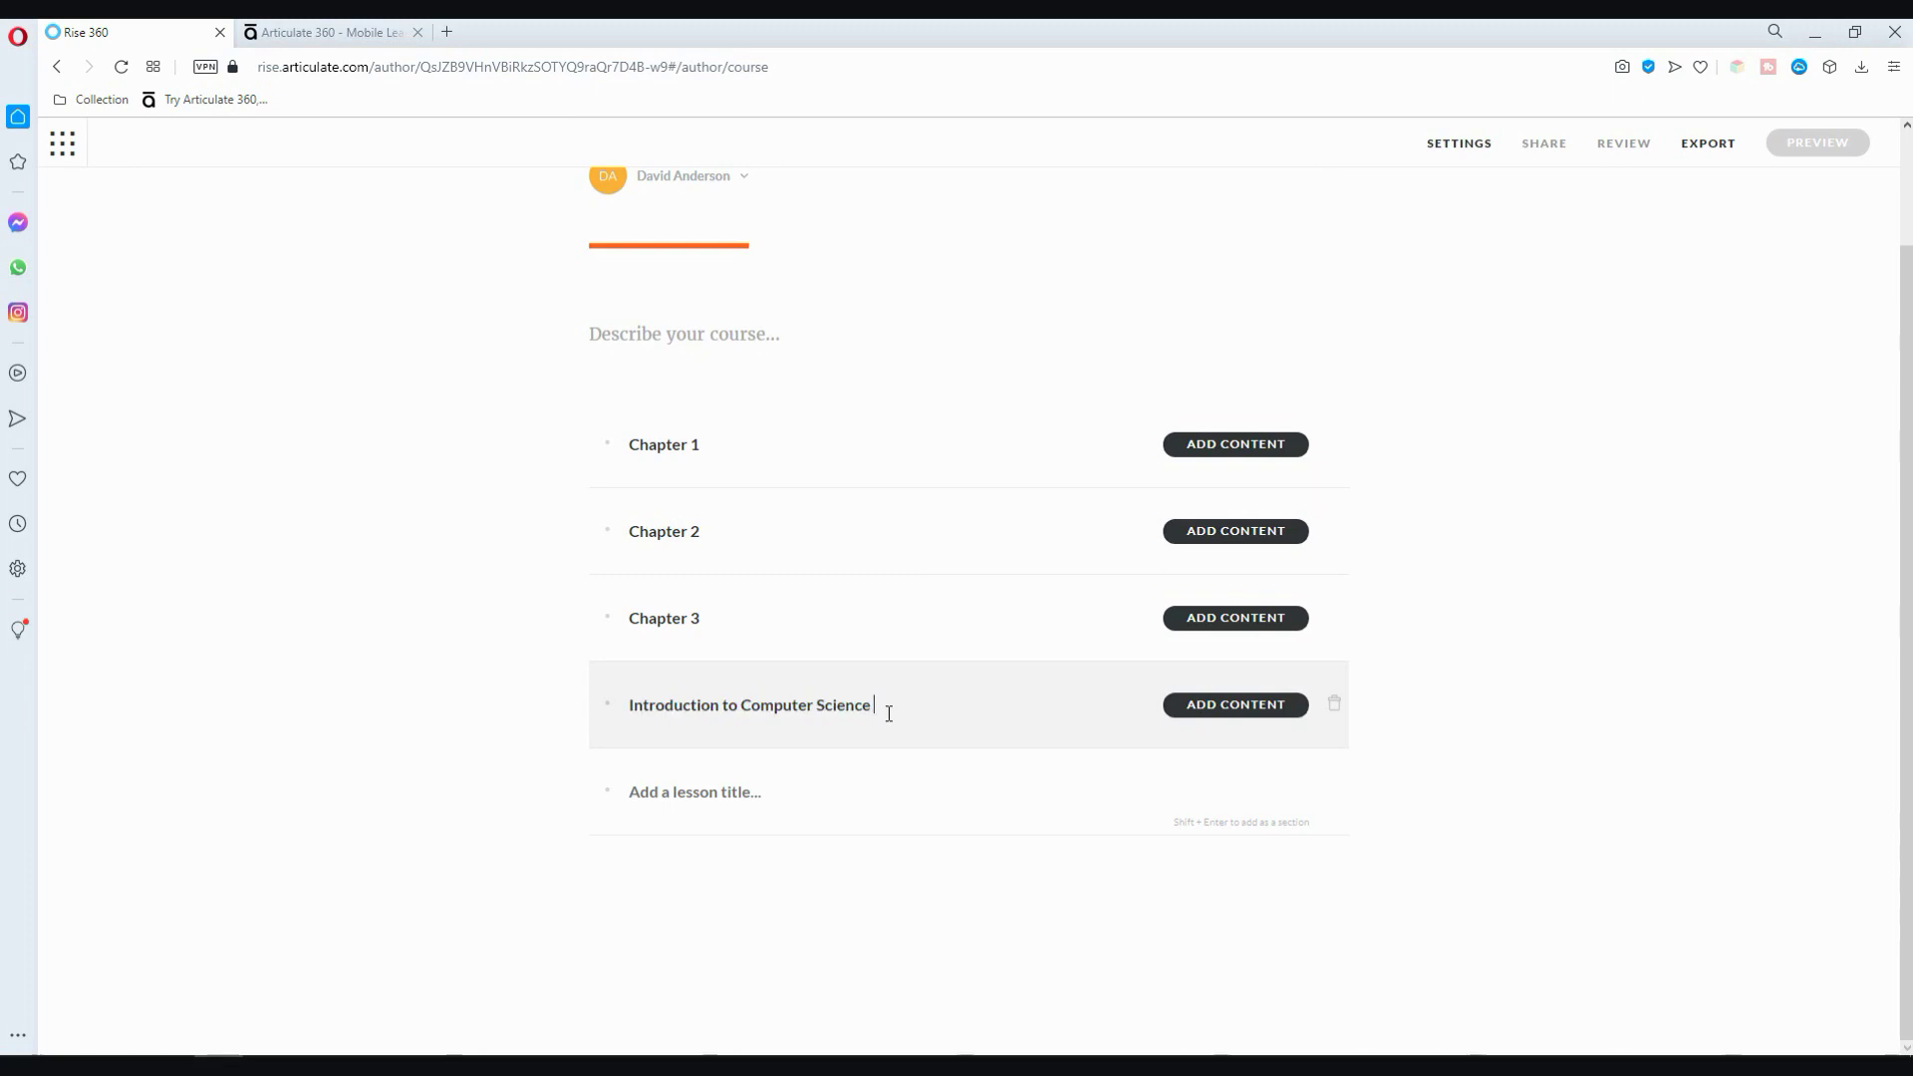
key("shift+Return")
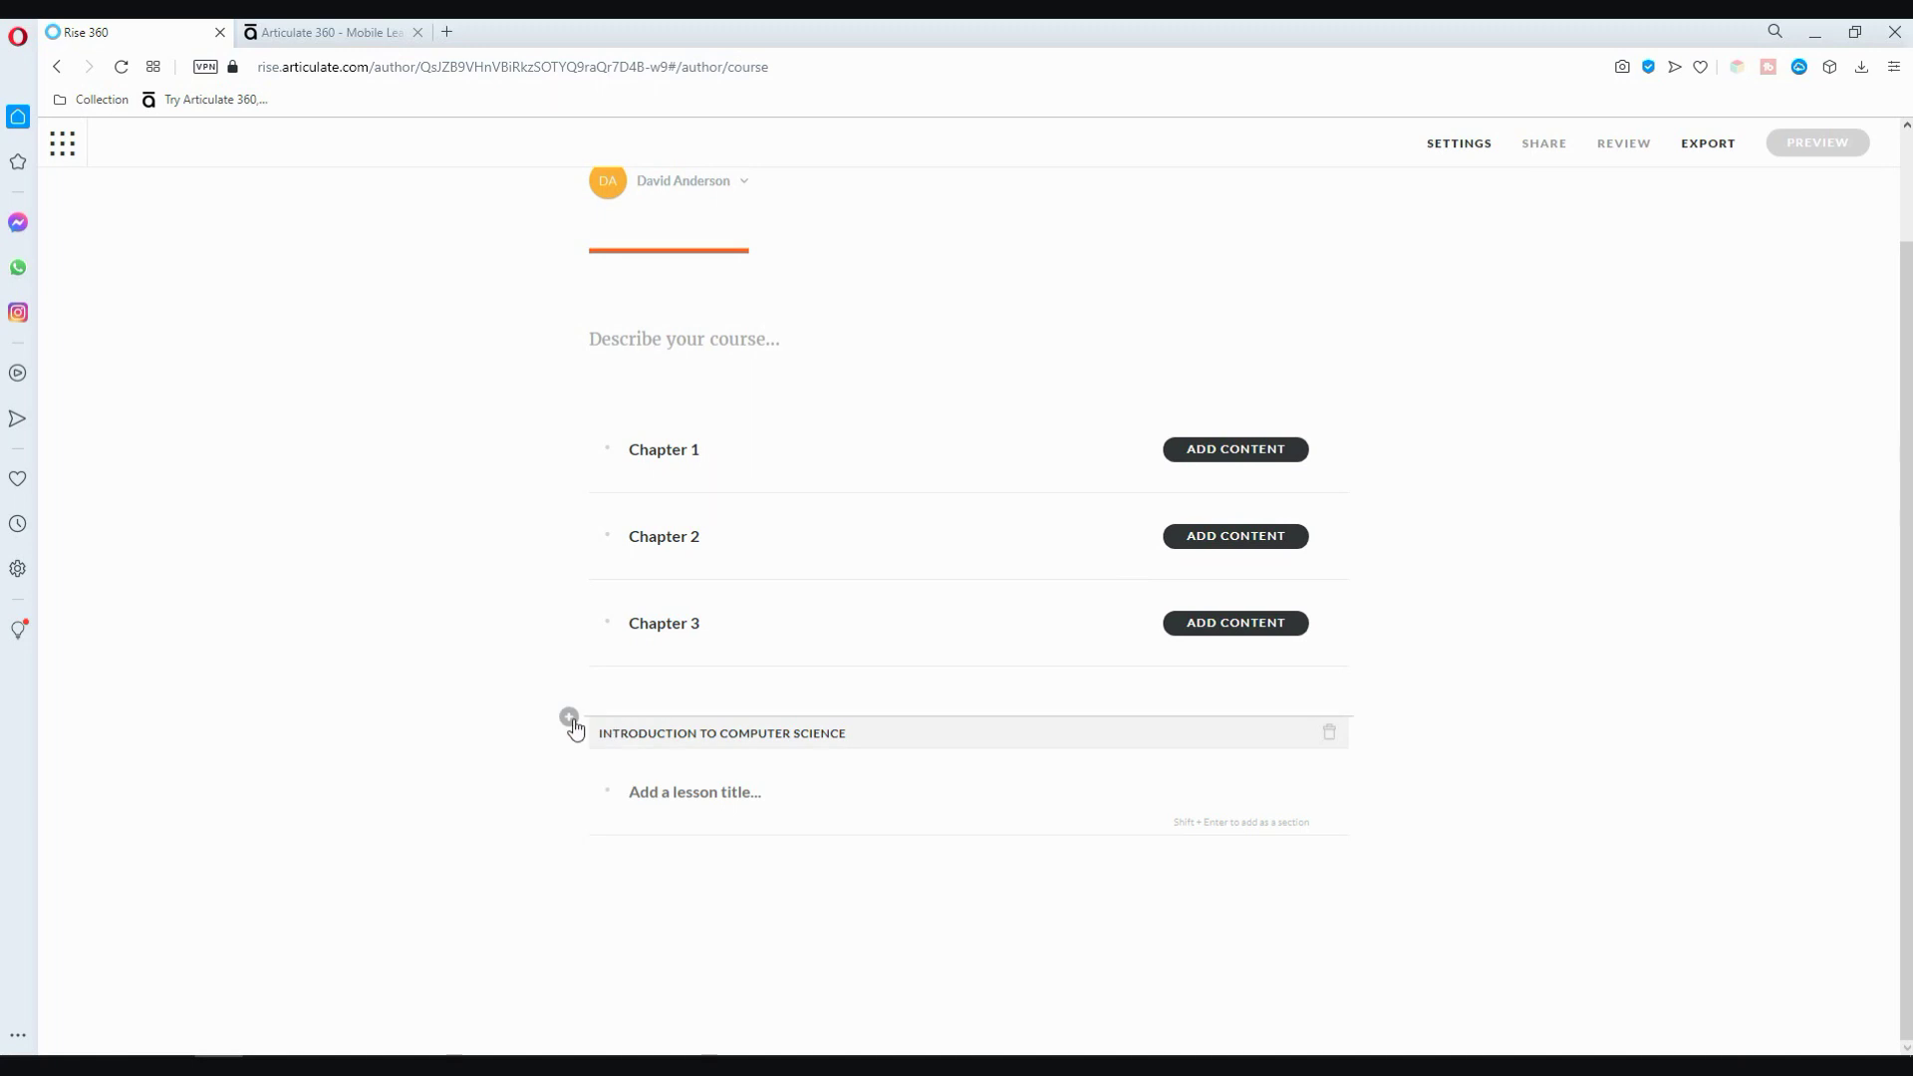
left_click_drag(568, 717, 551, 376)
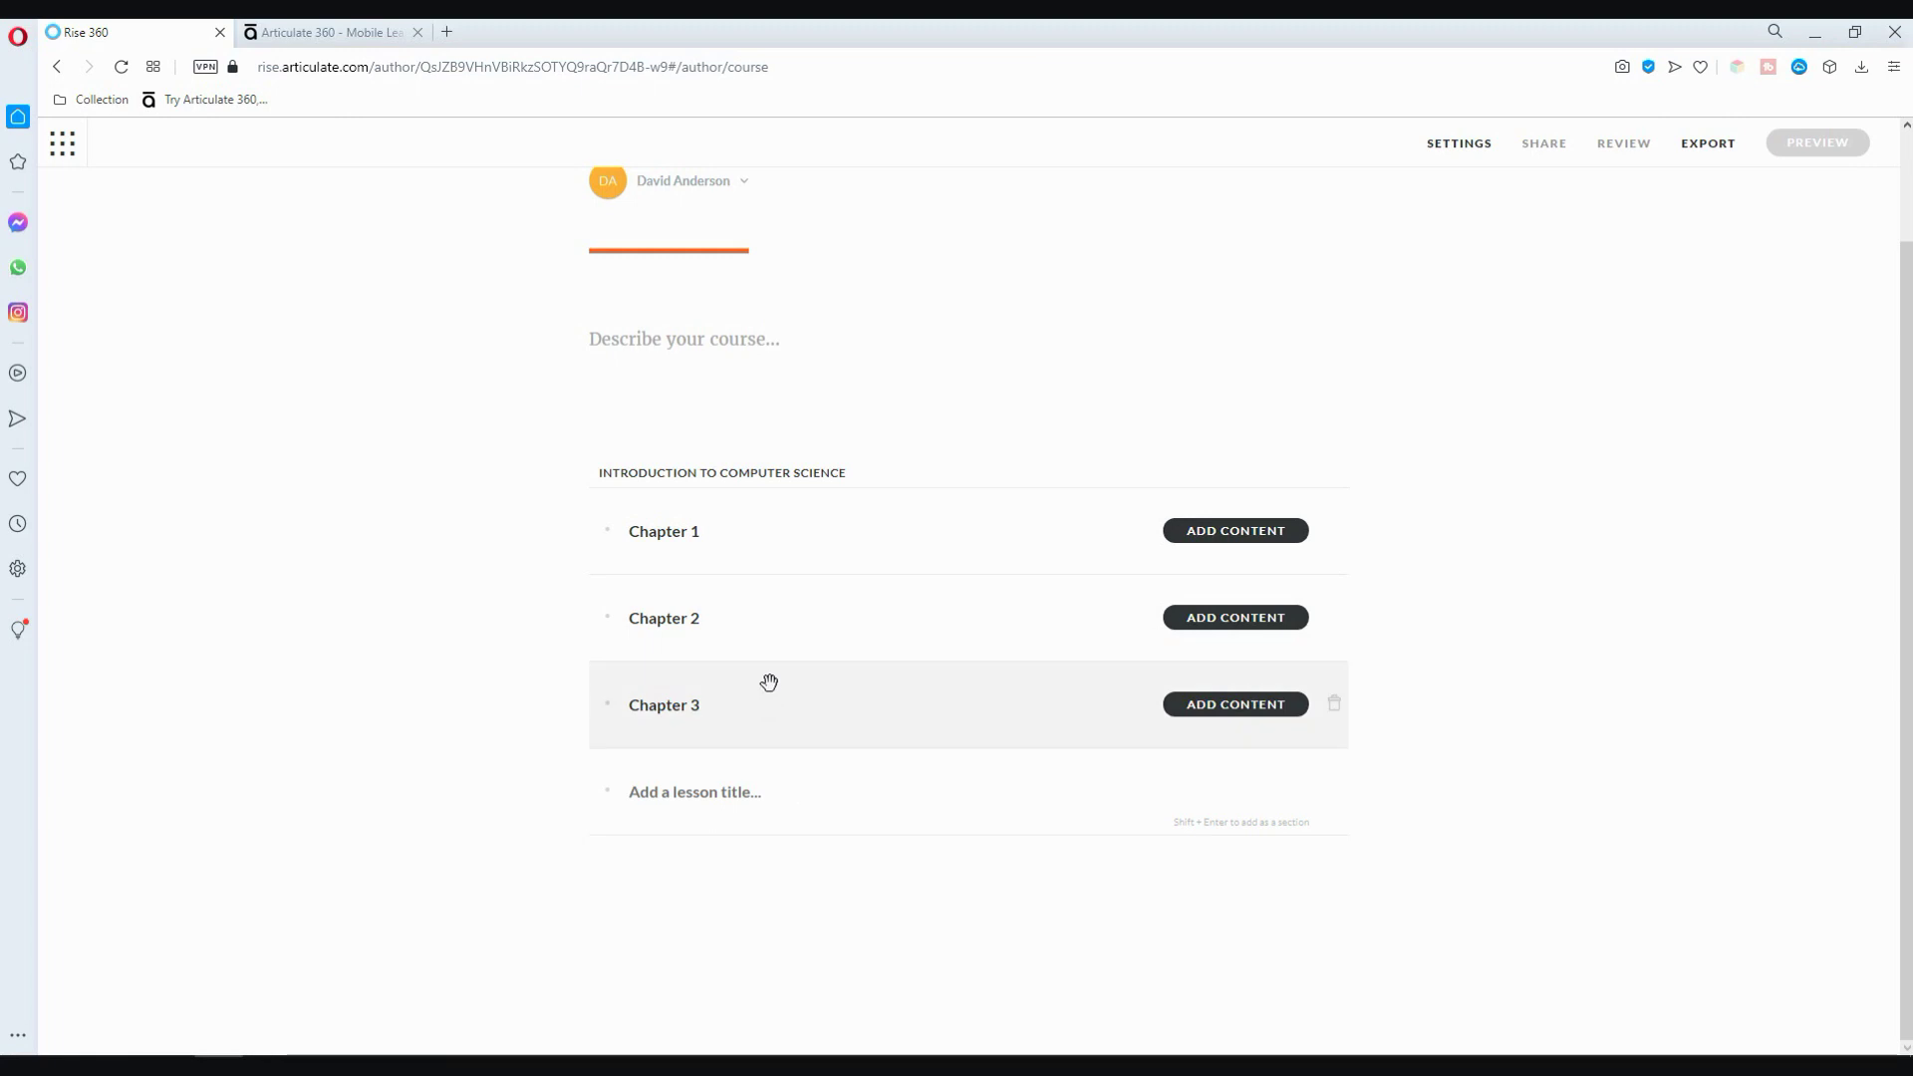
scroll(769, 679, "up", 2)
scroll(769, 773, "down", 2)
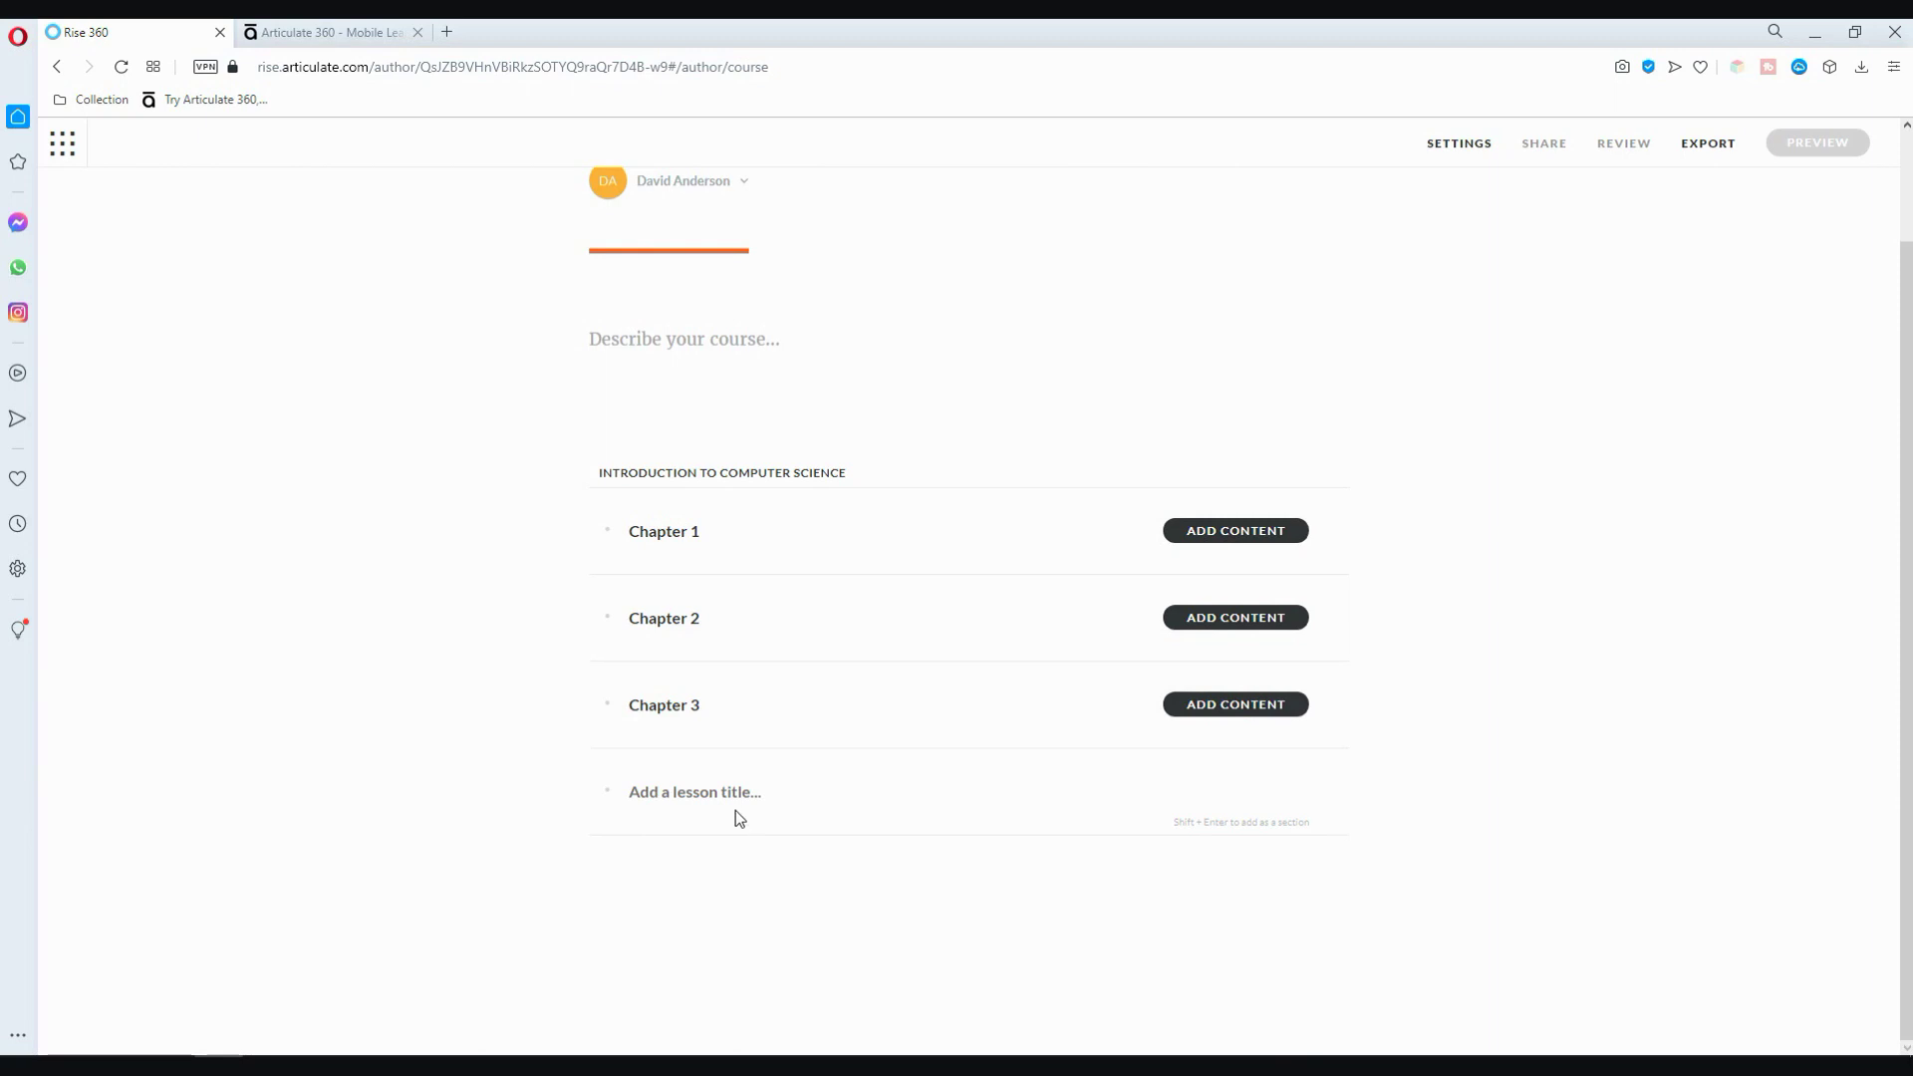
scroll(790, 633, "up", 2)
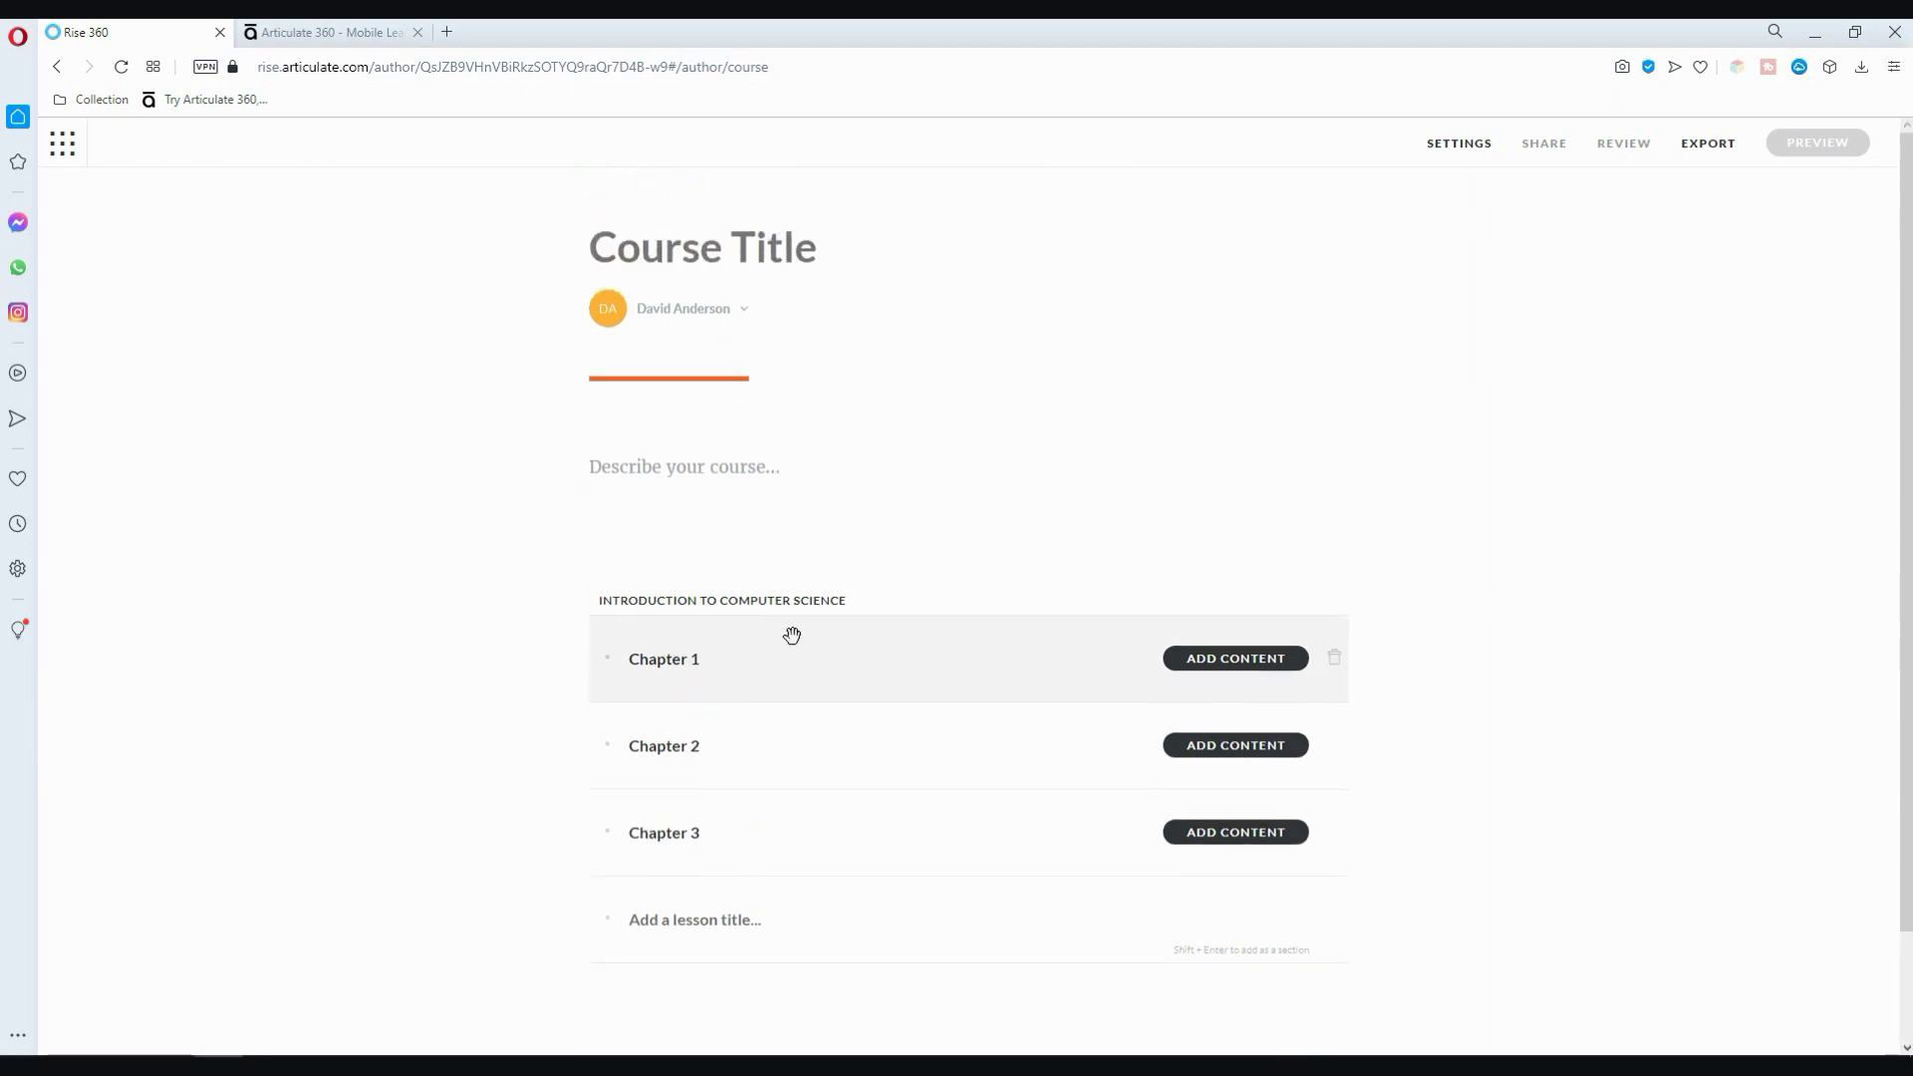
mouse_move(1182, 794)
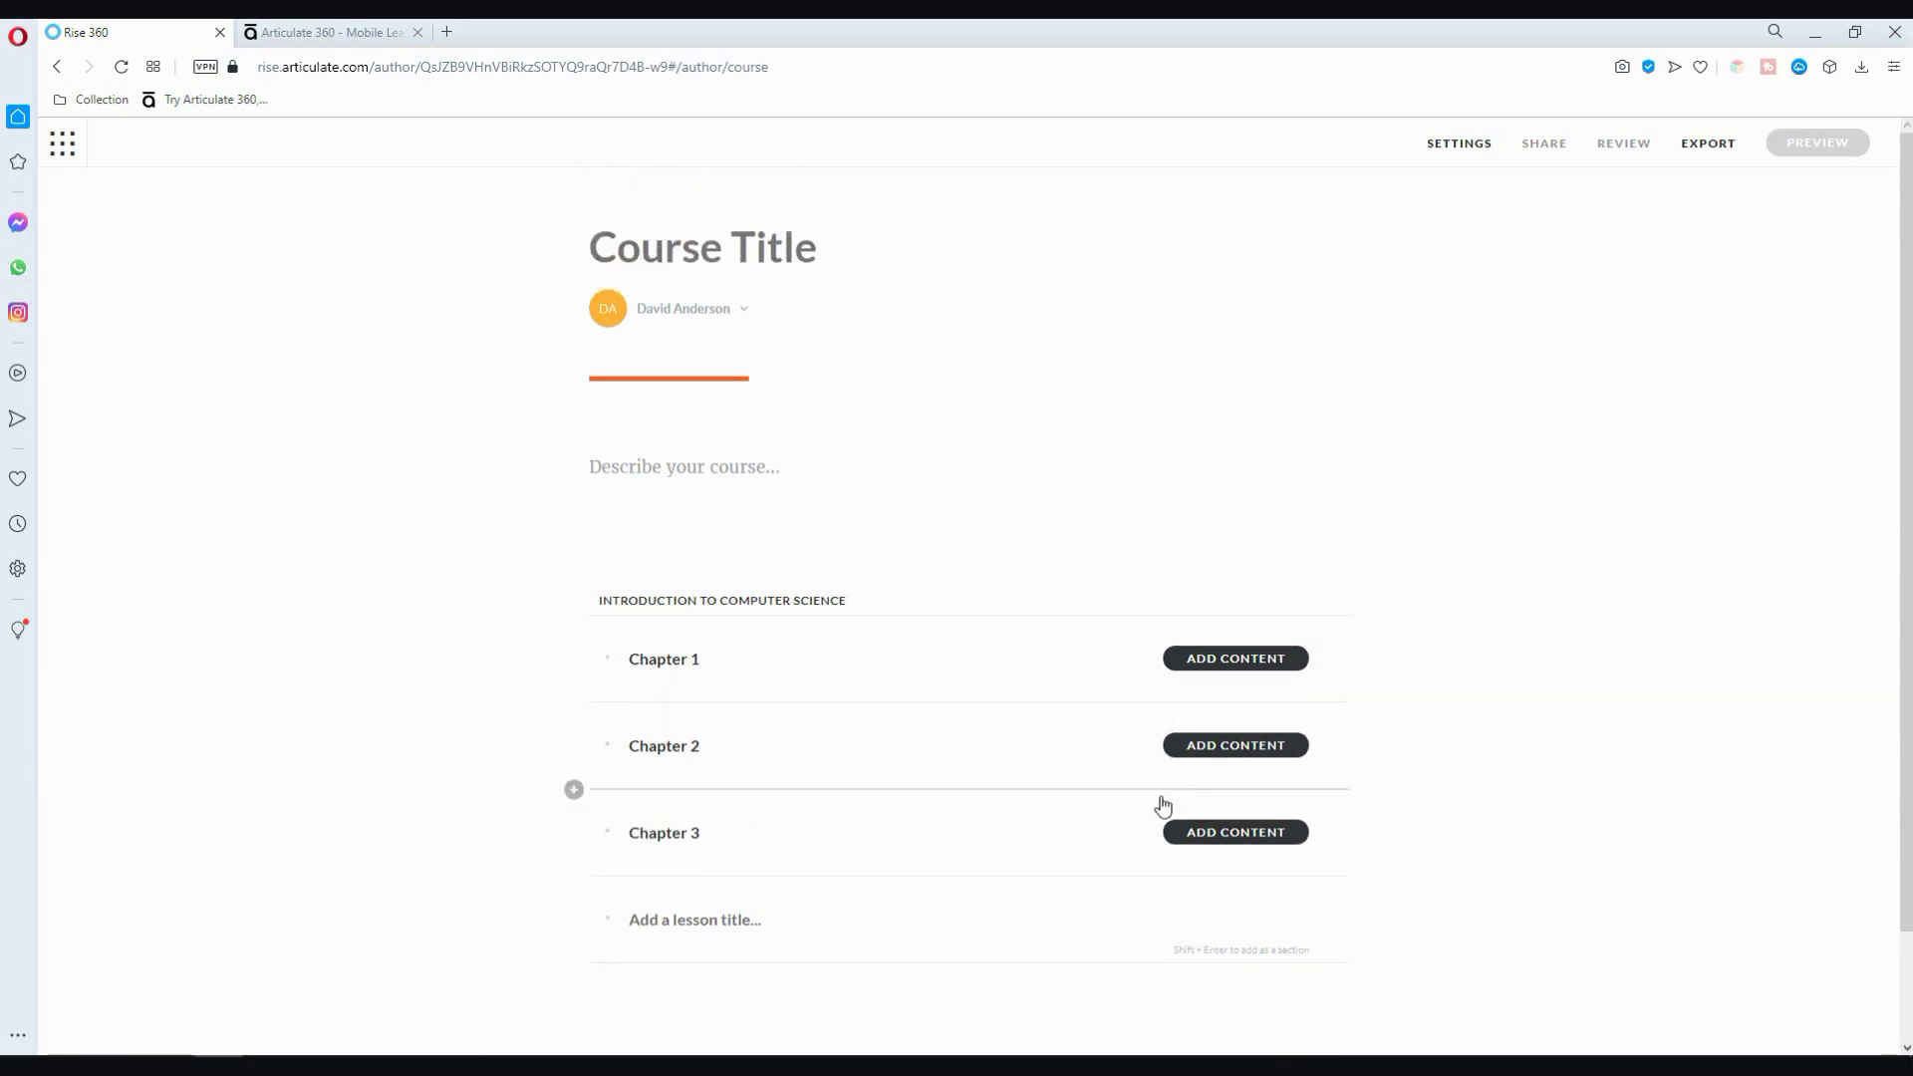
Create the Chapter 1 lesson content and add a text block to it.
left_click(1199, 665)
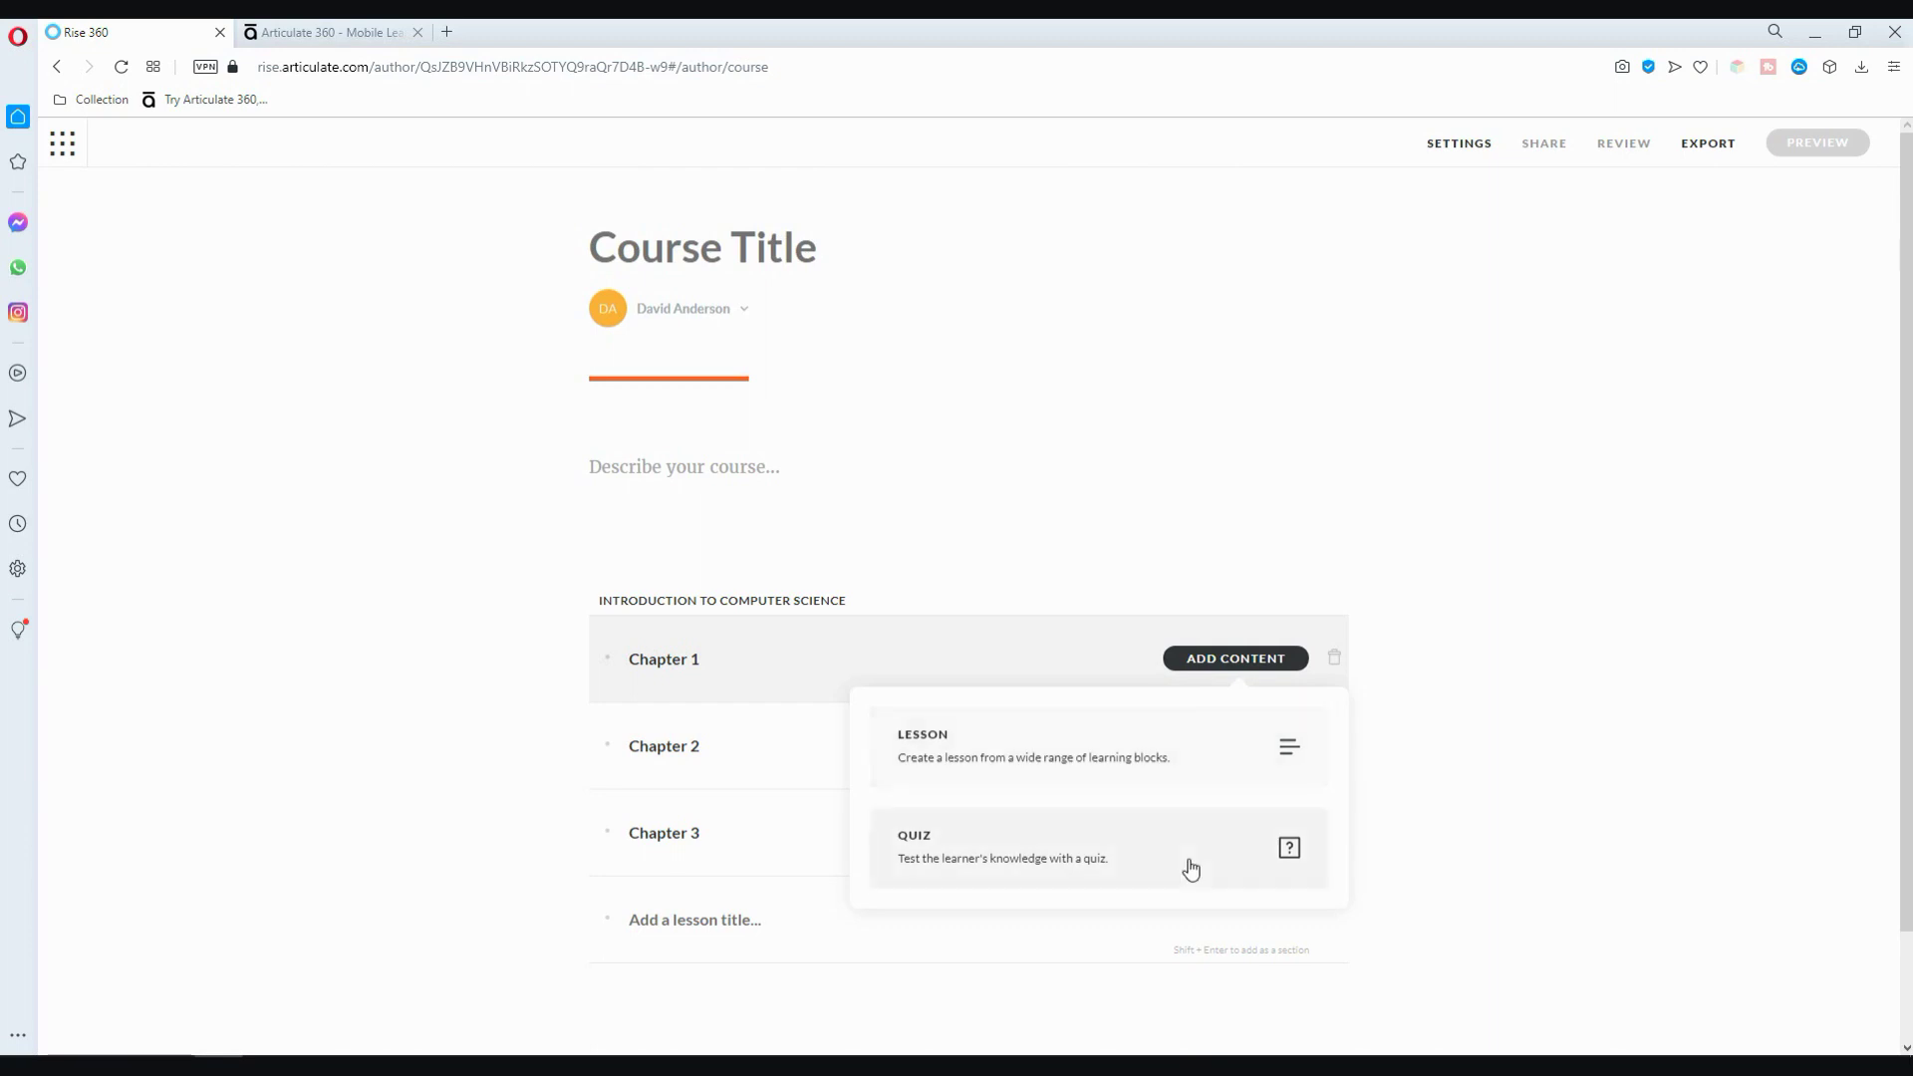
left_click(1176, 749)
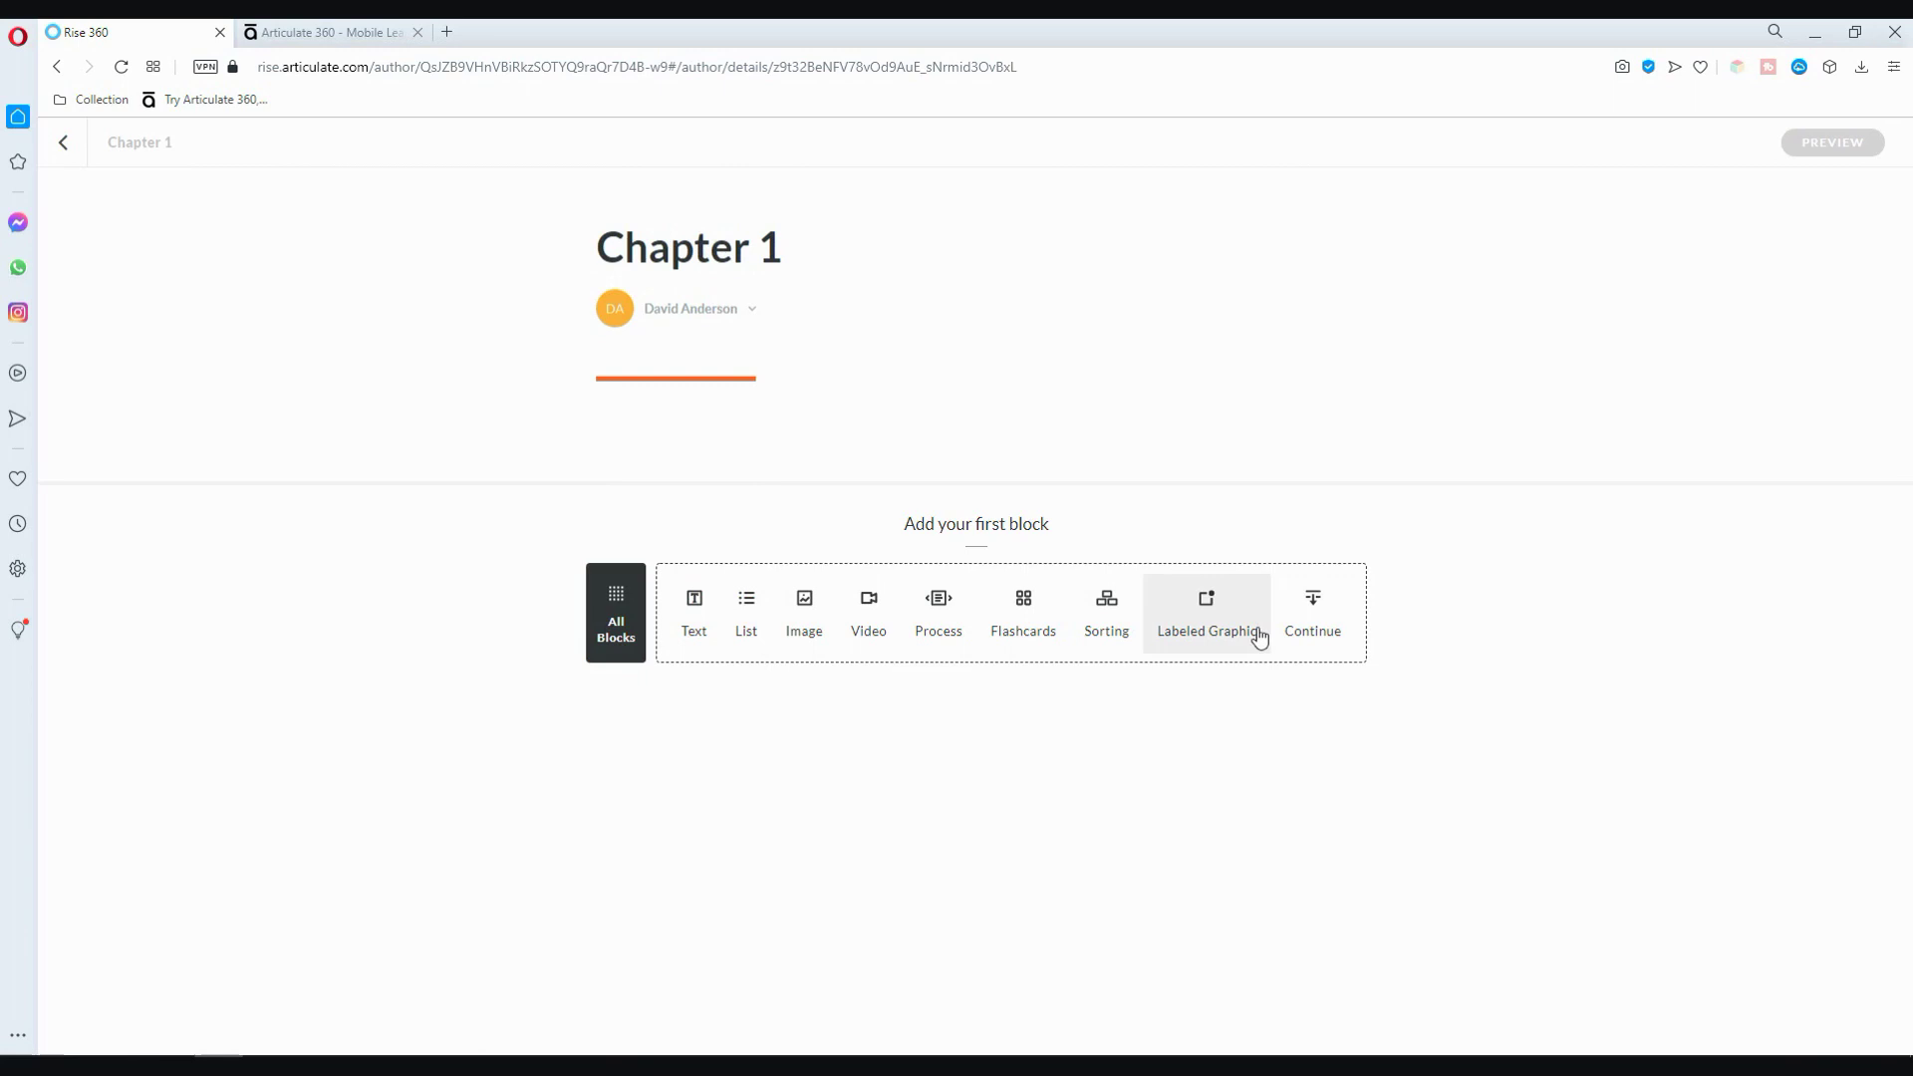
left_click(691, 615)
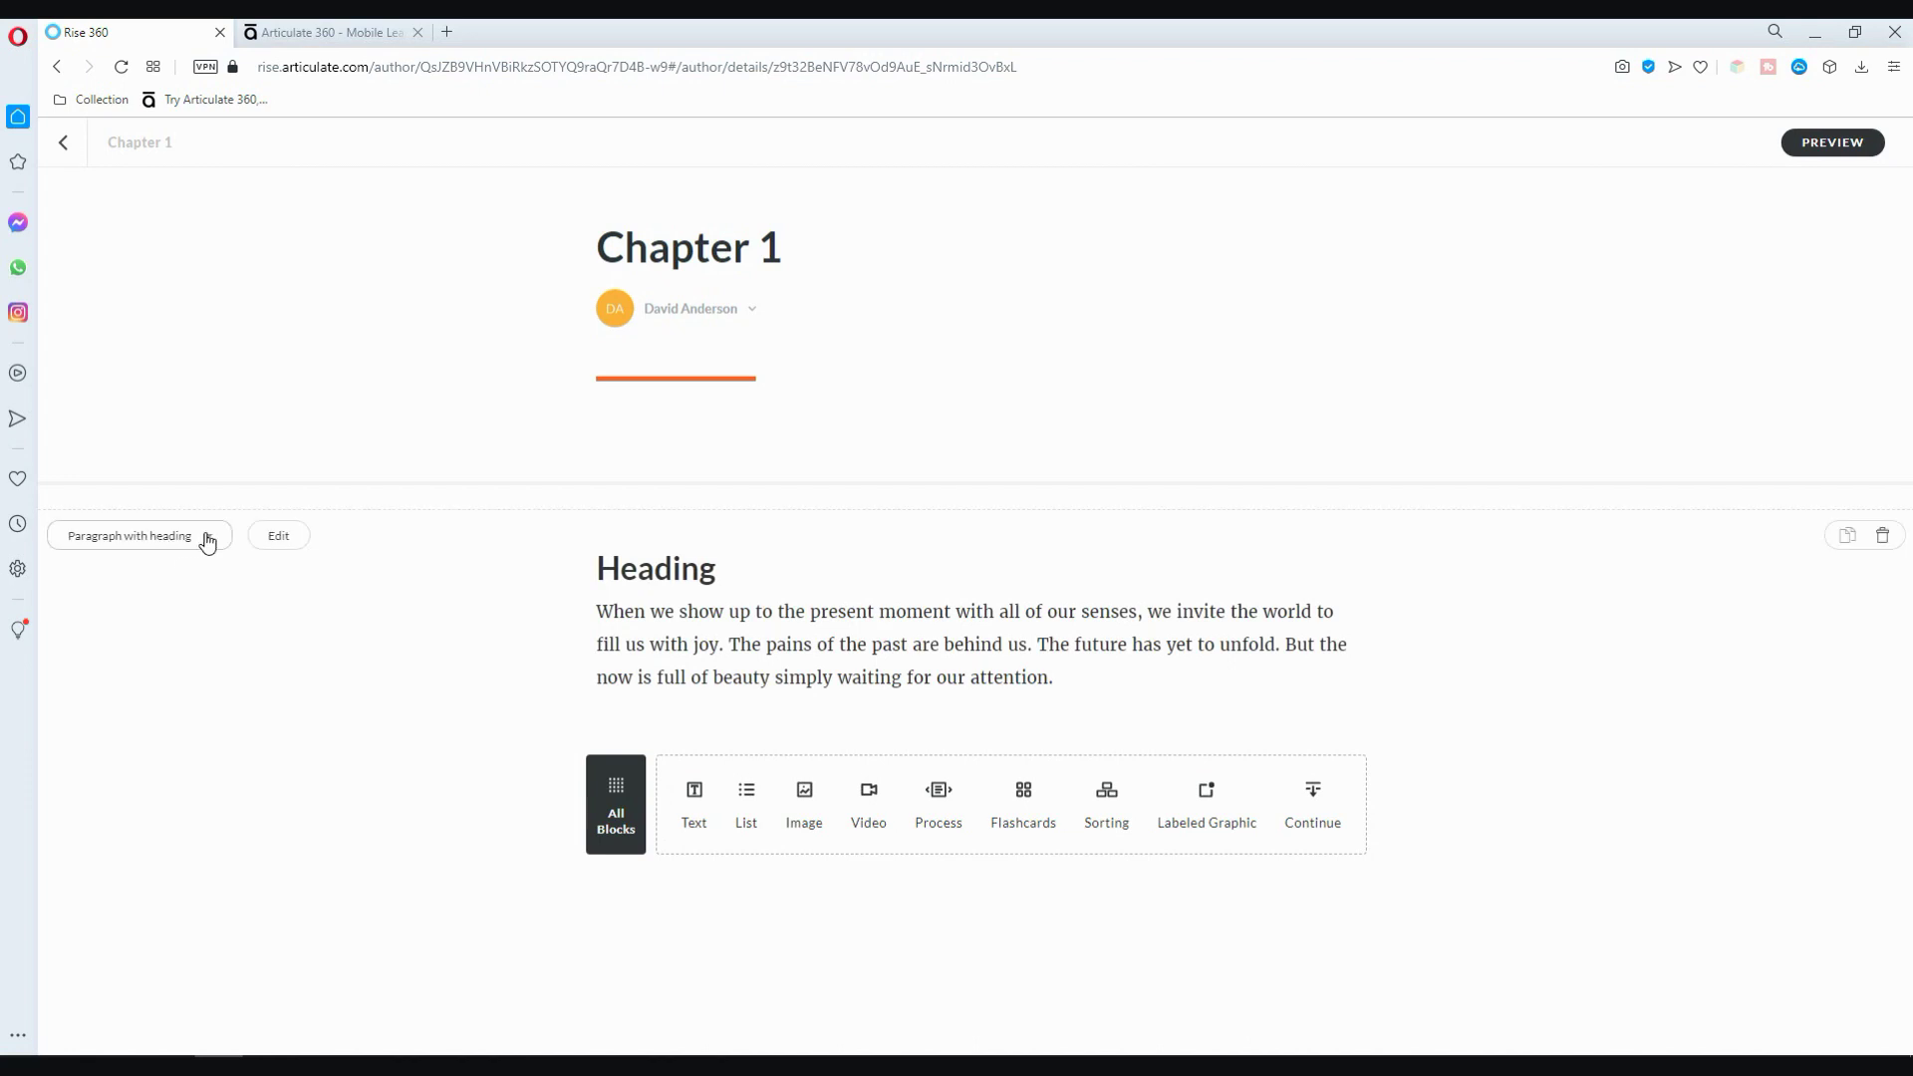
Try the Paragraph, Heading and Statement A styles, then settle on Paragraph with heading.
left_click(207, 538)
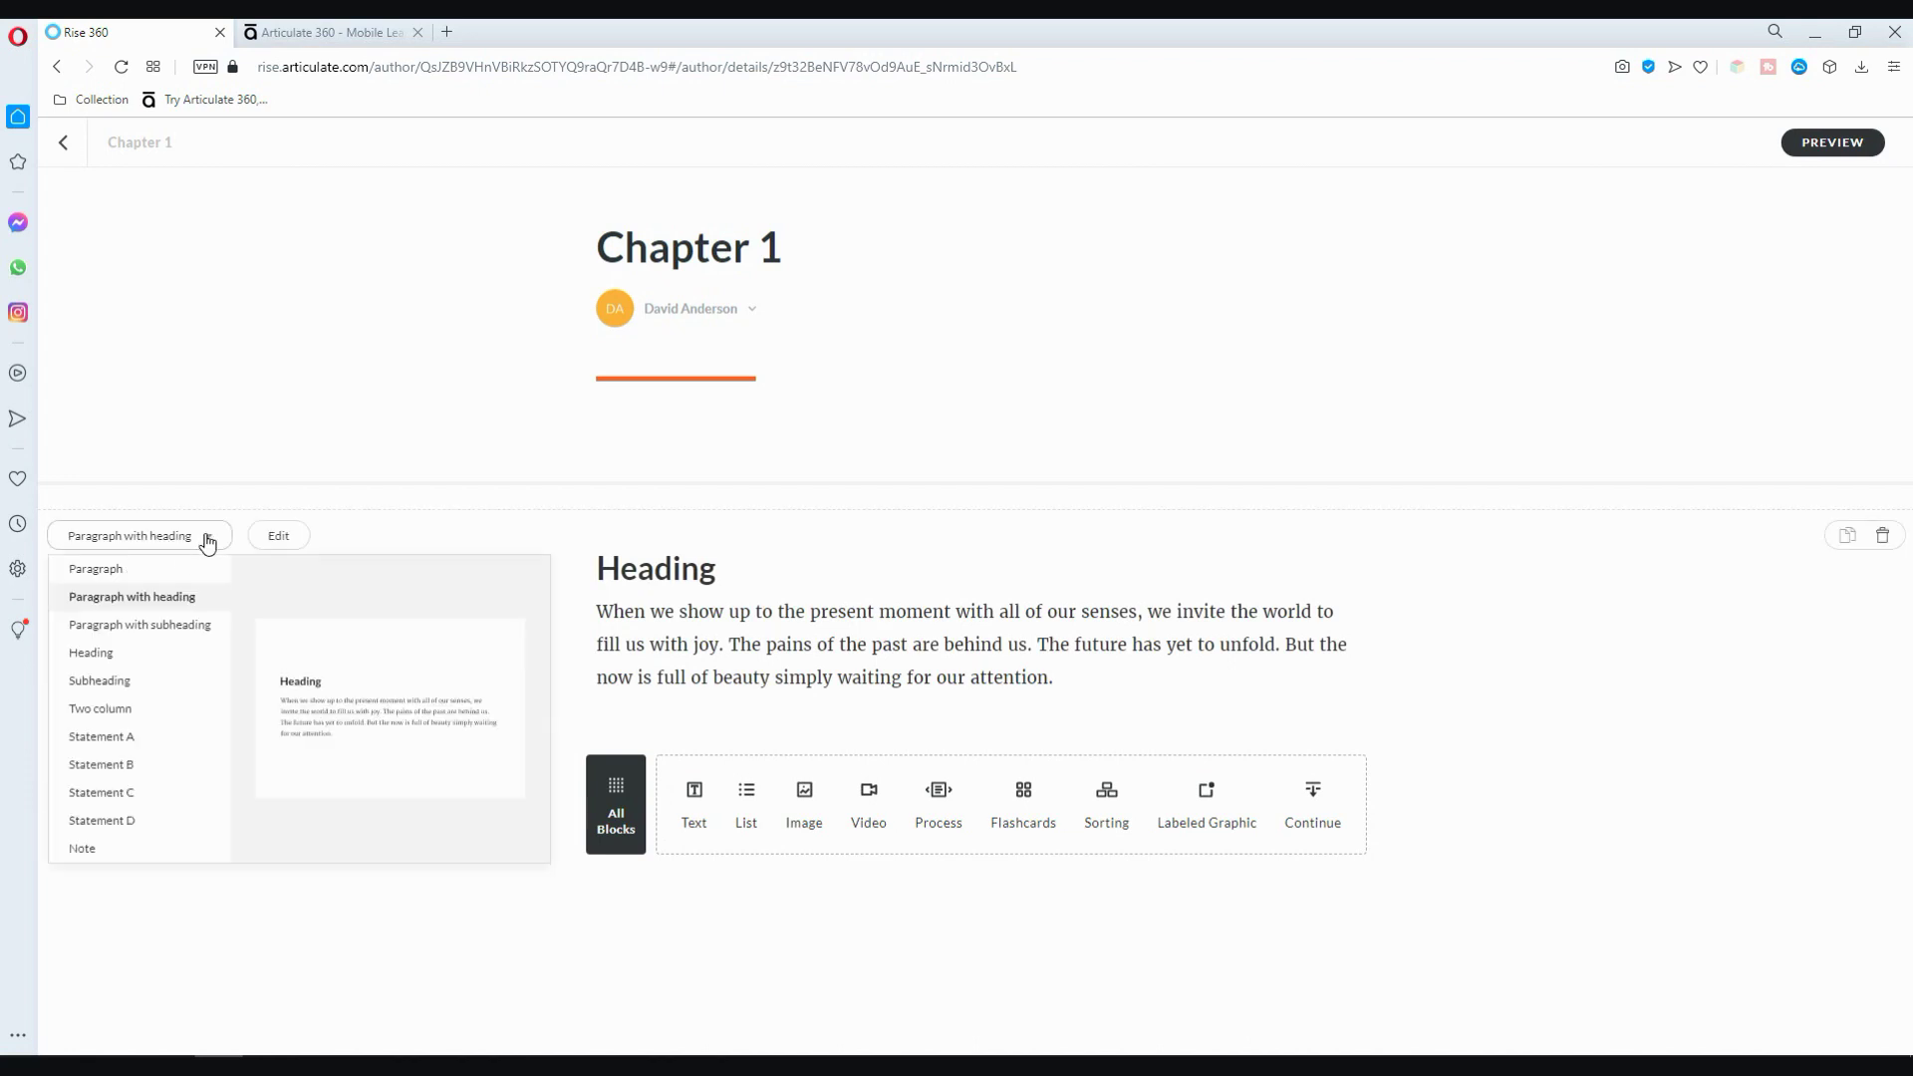
left_click(163, 569)
left_click(145, 543)
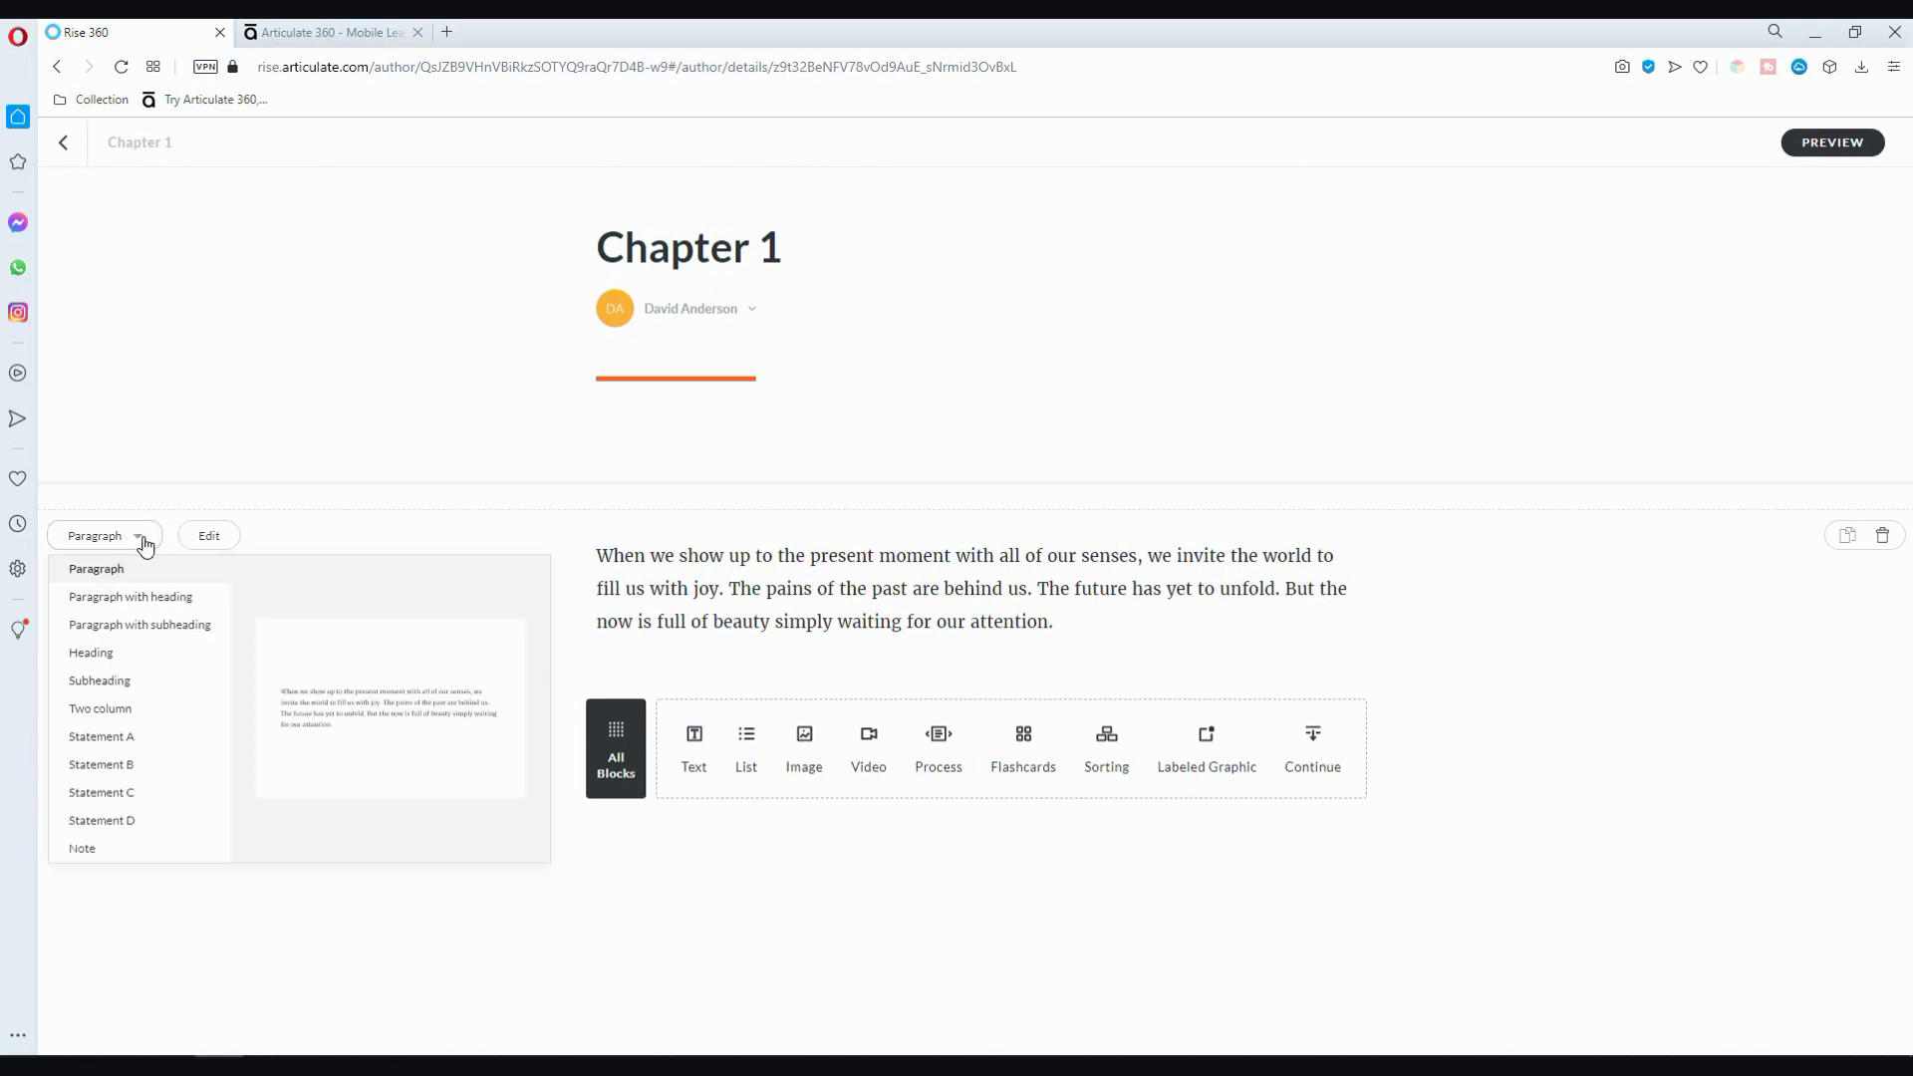
left_click(133, 653)
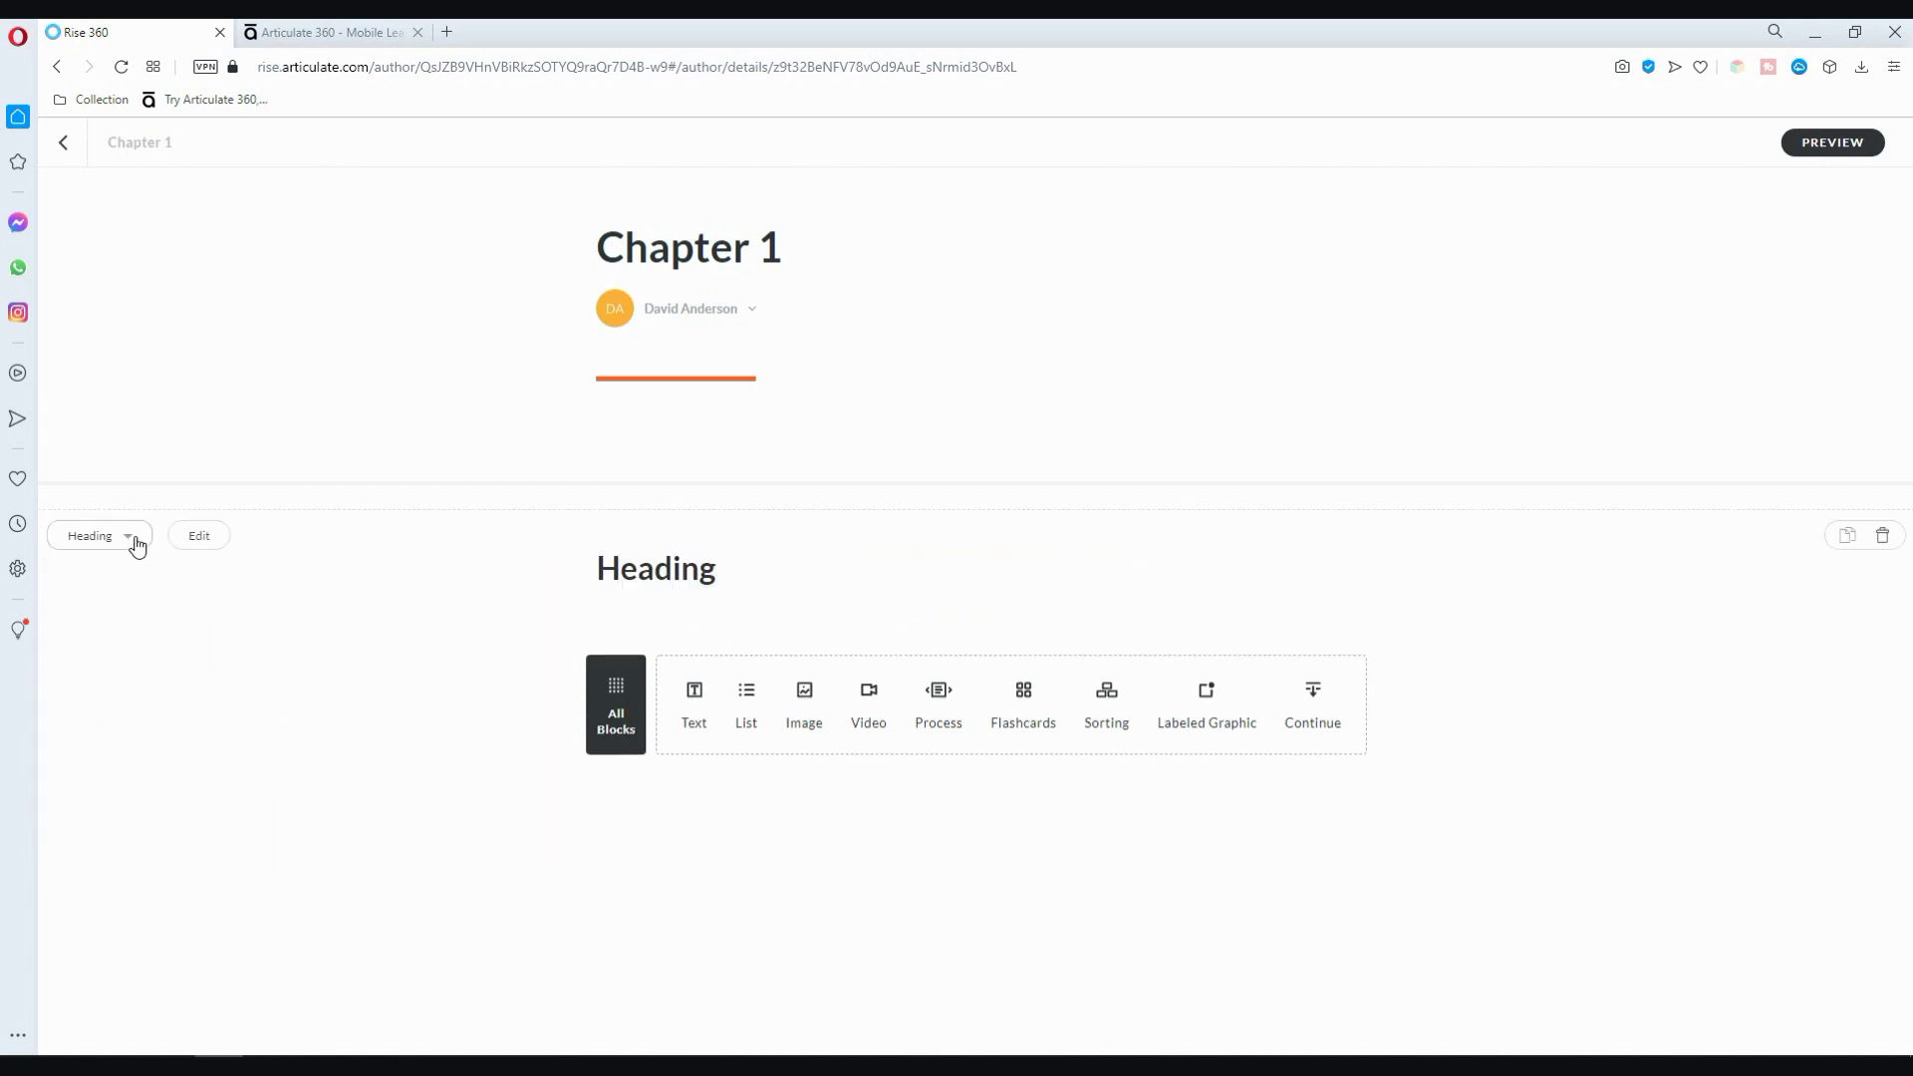
left_click(136, 543)
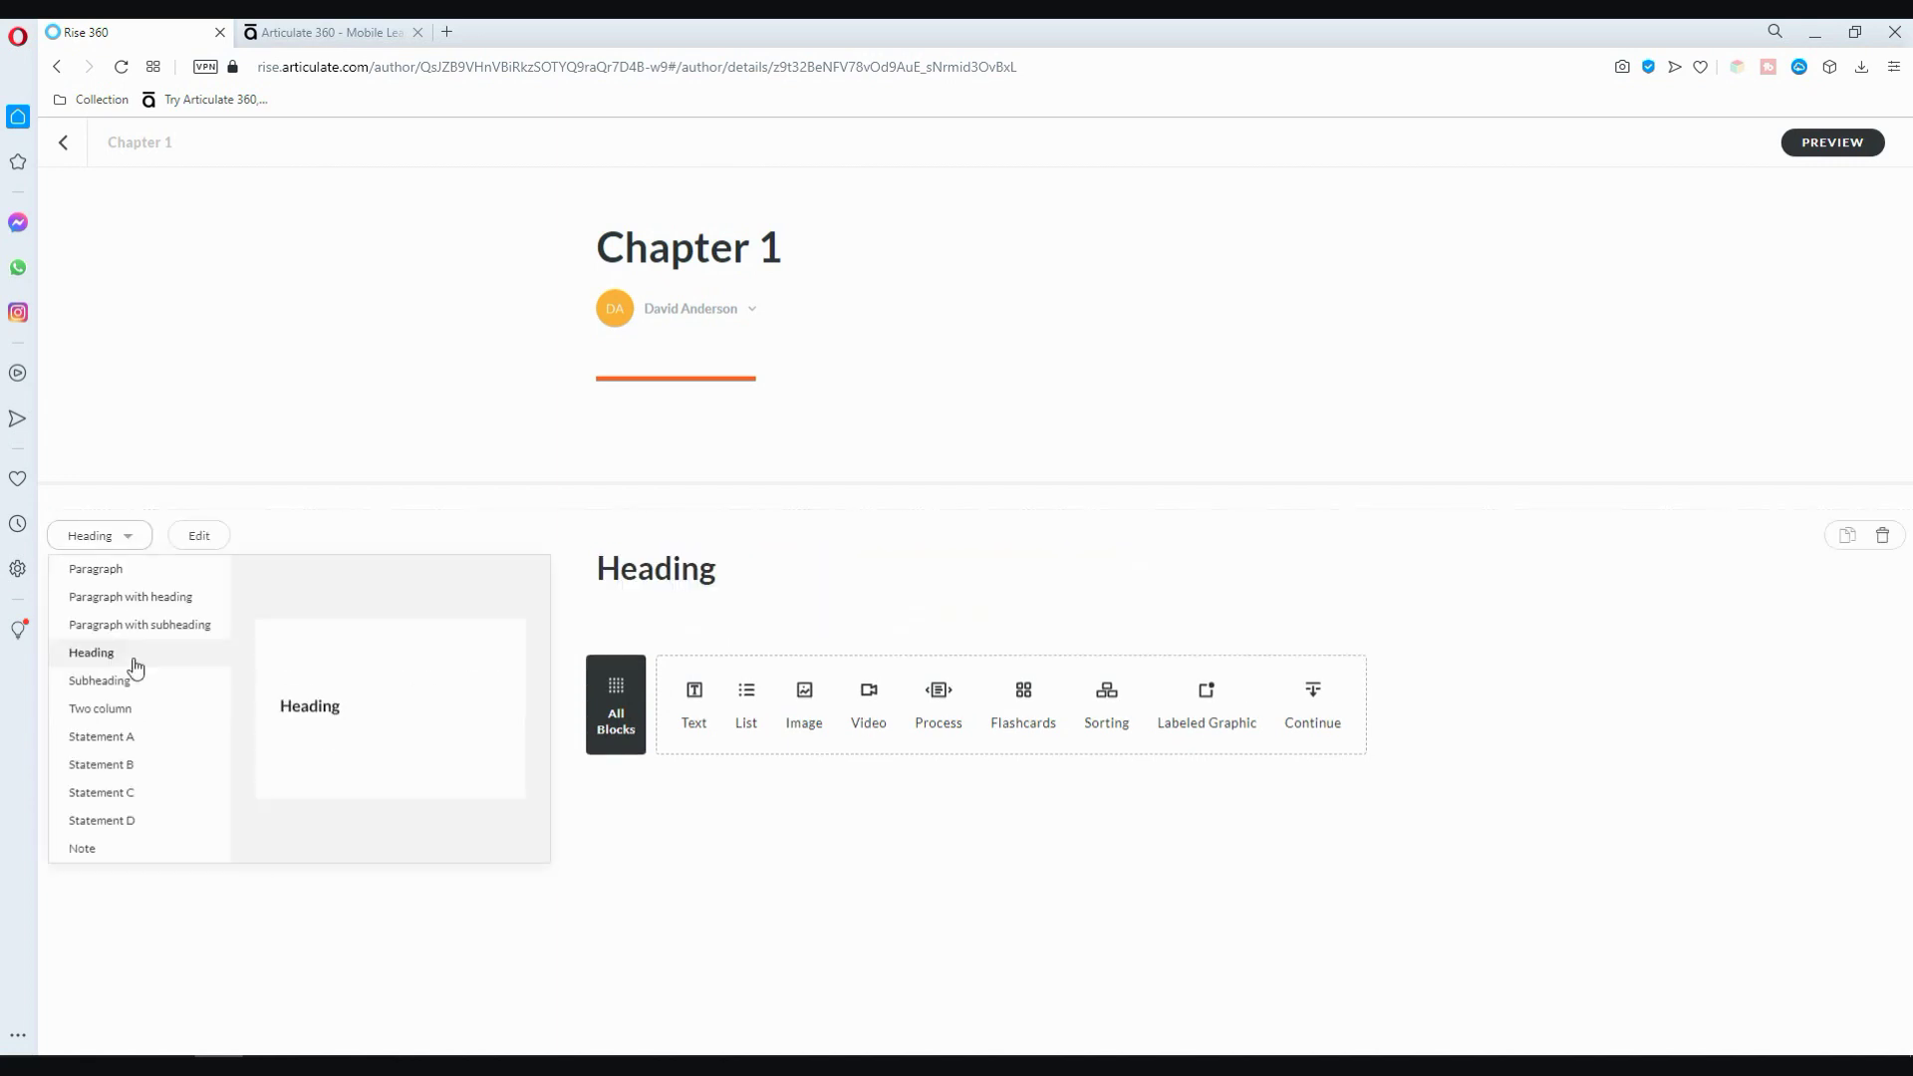
left_click(151, 749)
left_click(139, 538)
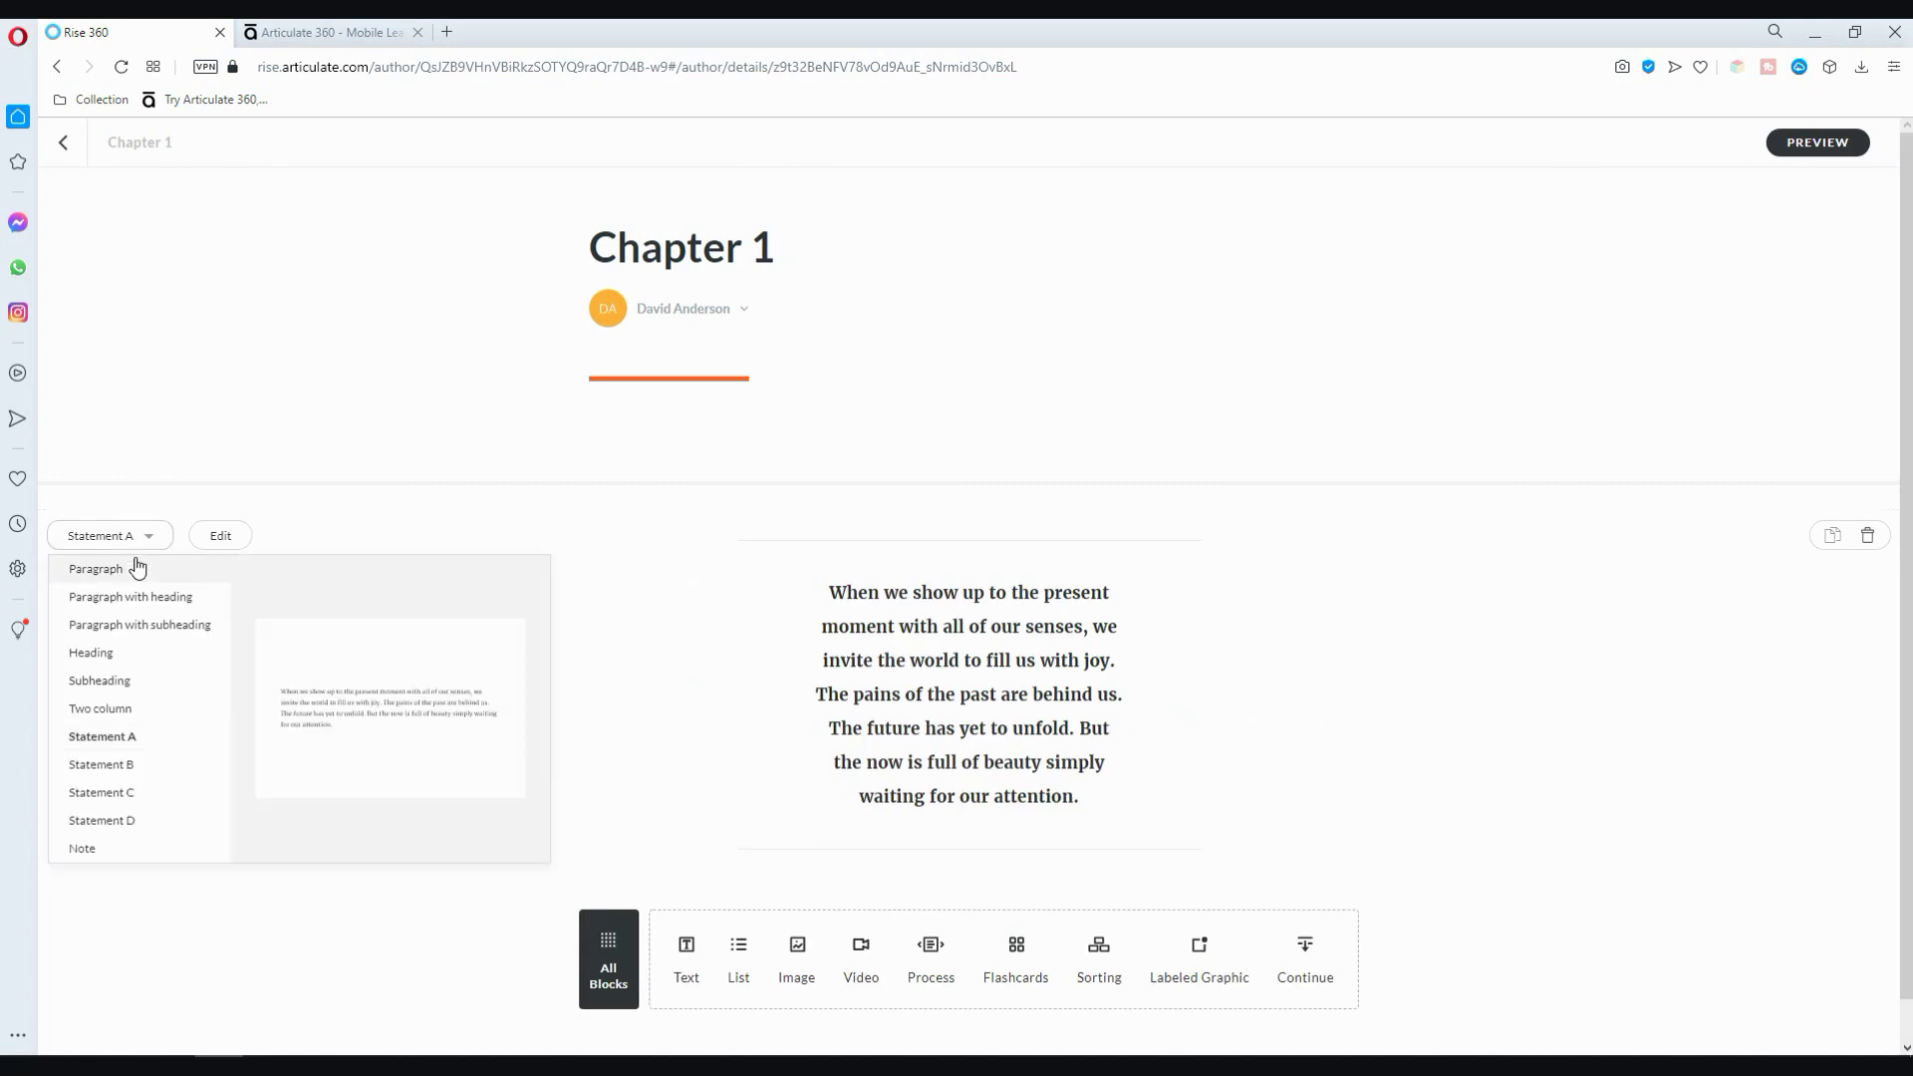
left_click(138, 599)
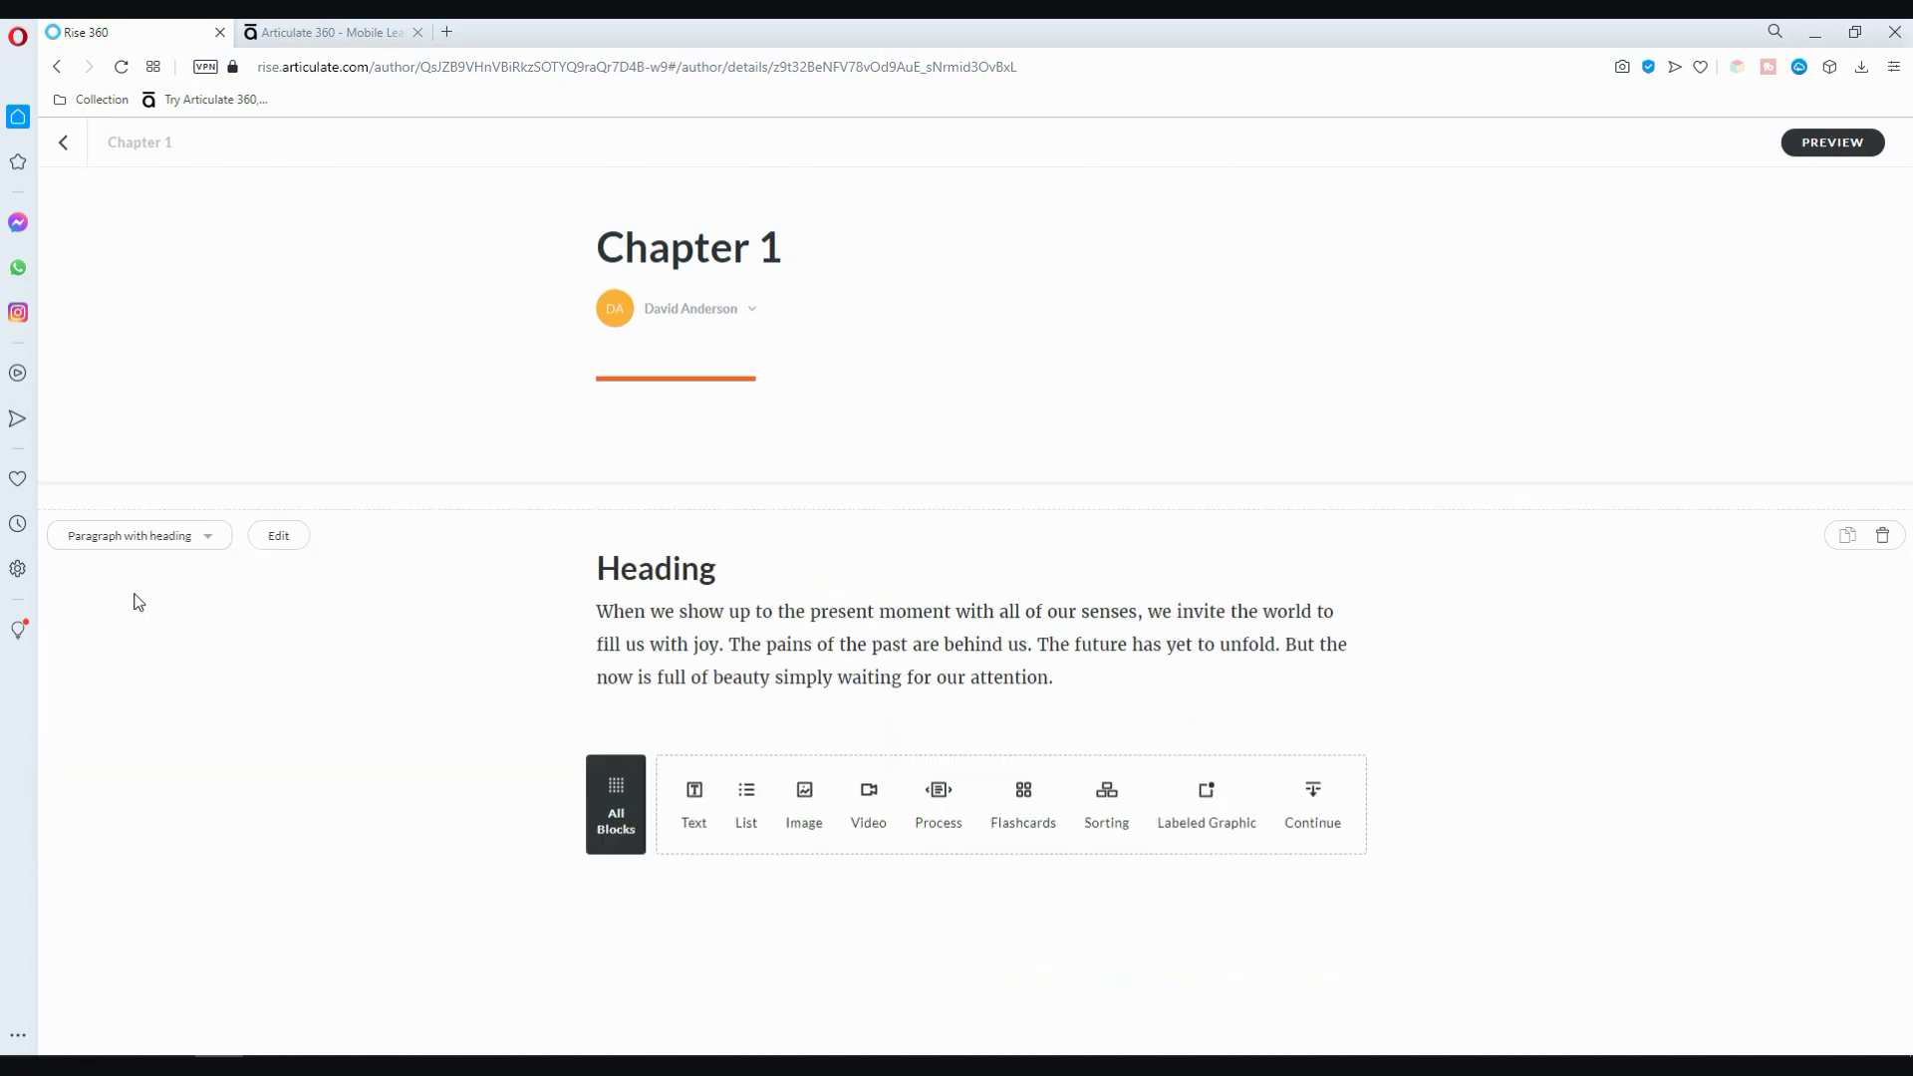
left_click(665, 579)
In a new tab, open the Business Insider Manhattan prosecutors article, then close it.
left_click(457, 22)
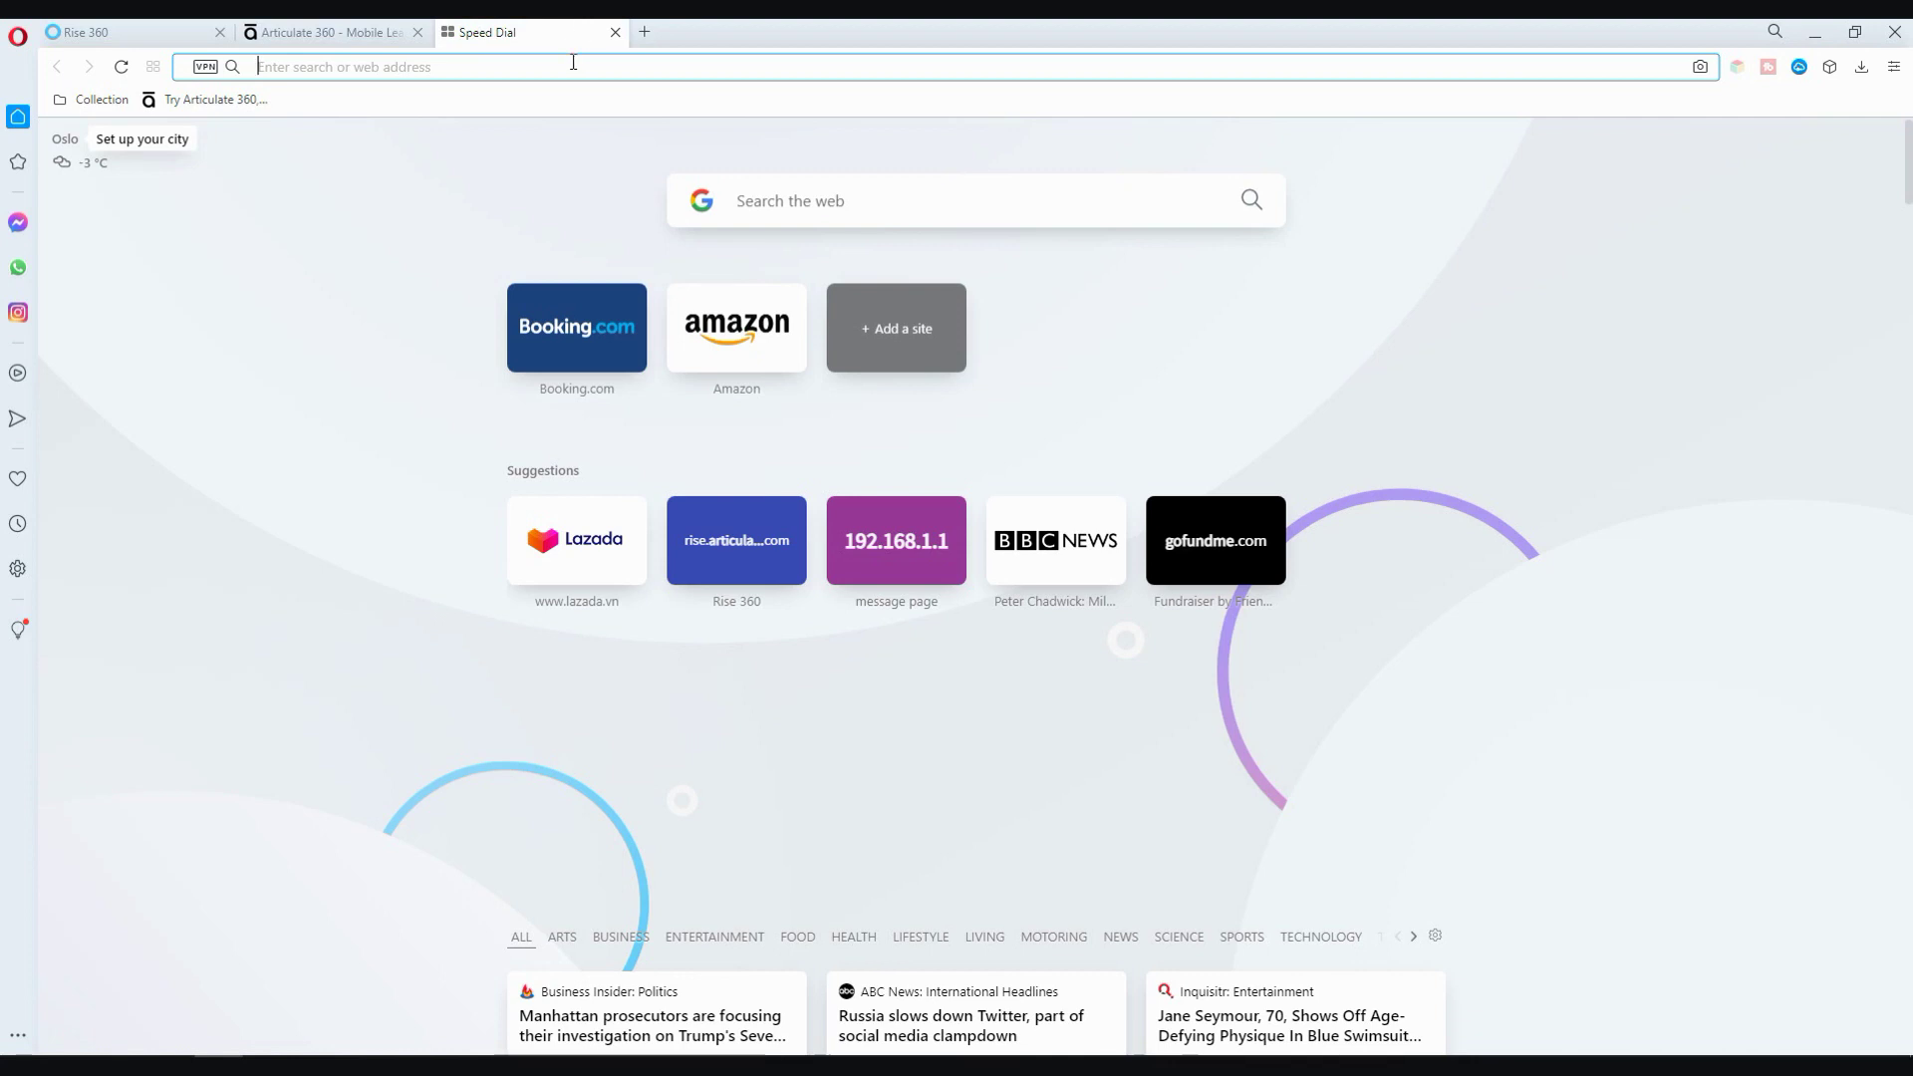
left_click(602, 1014)
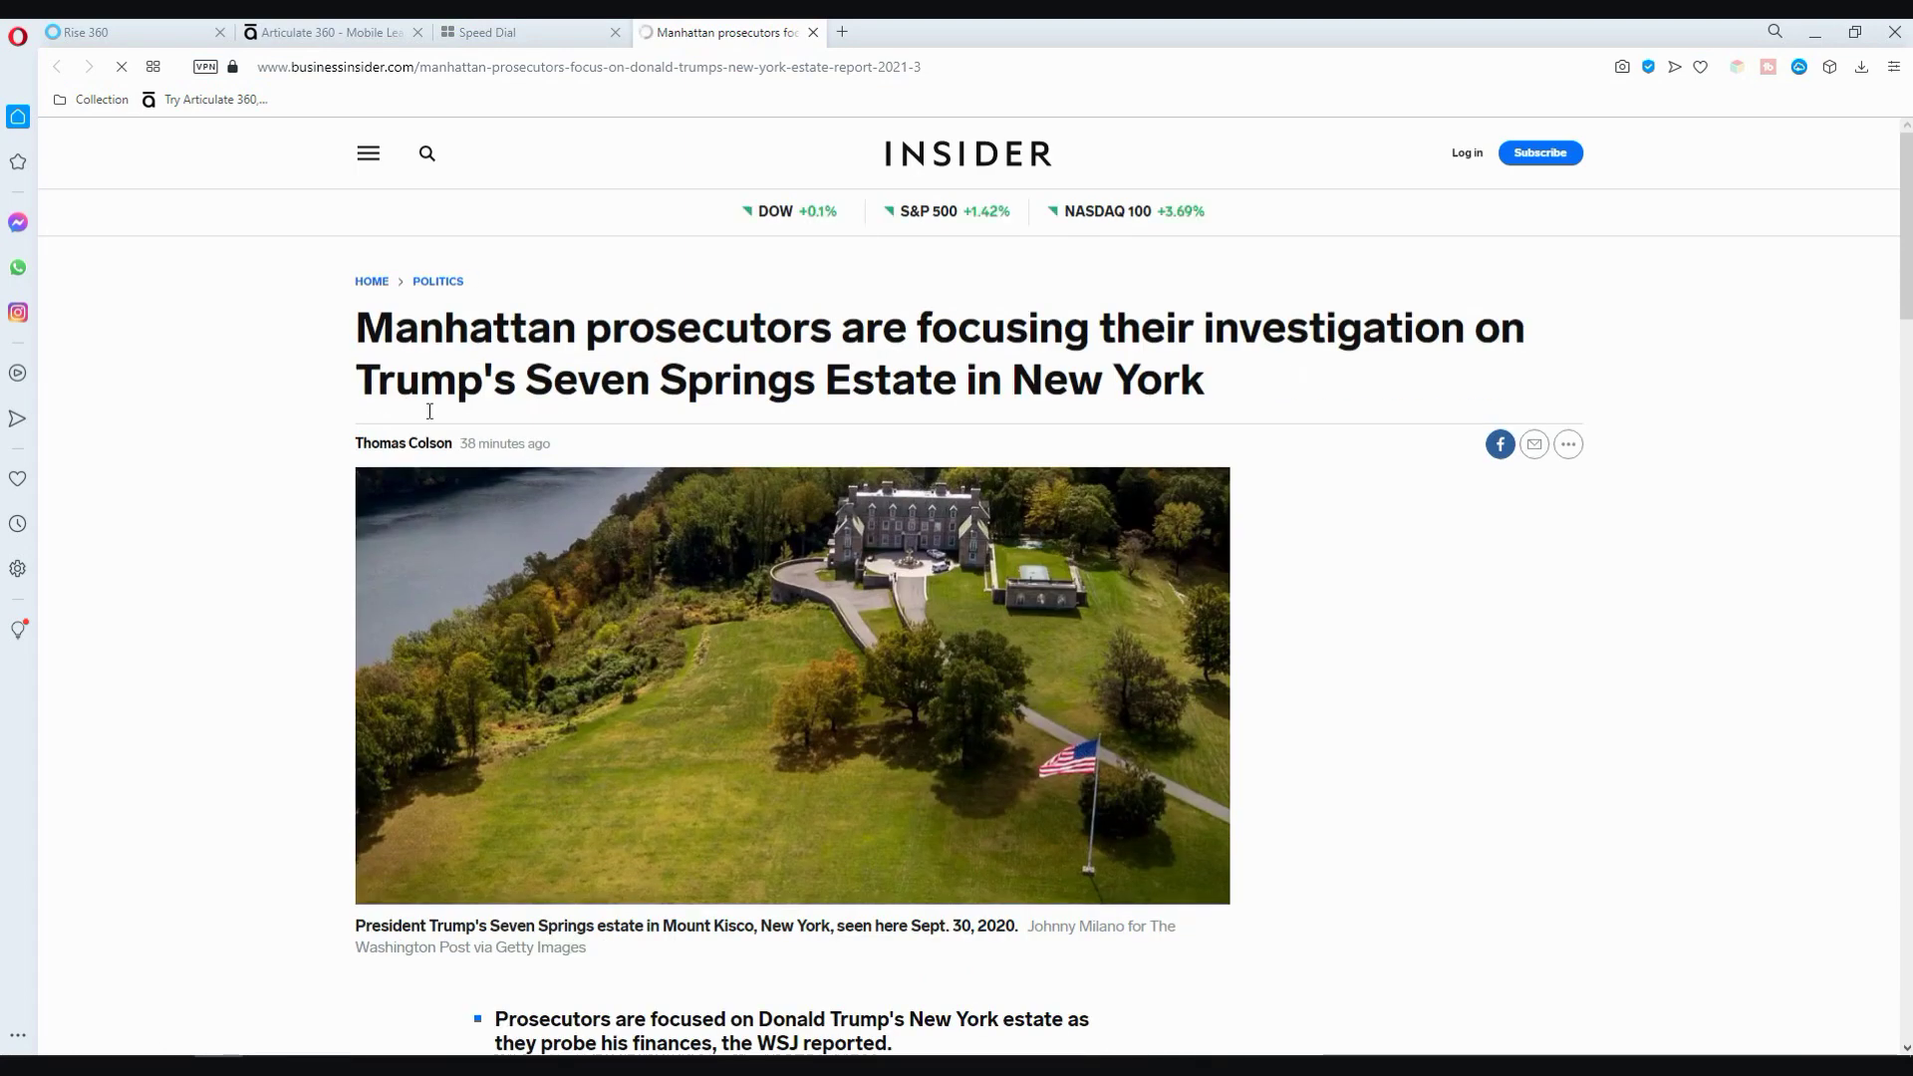
scroll(429, 411, "down", 8)
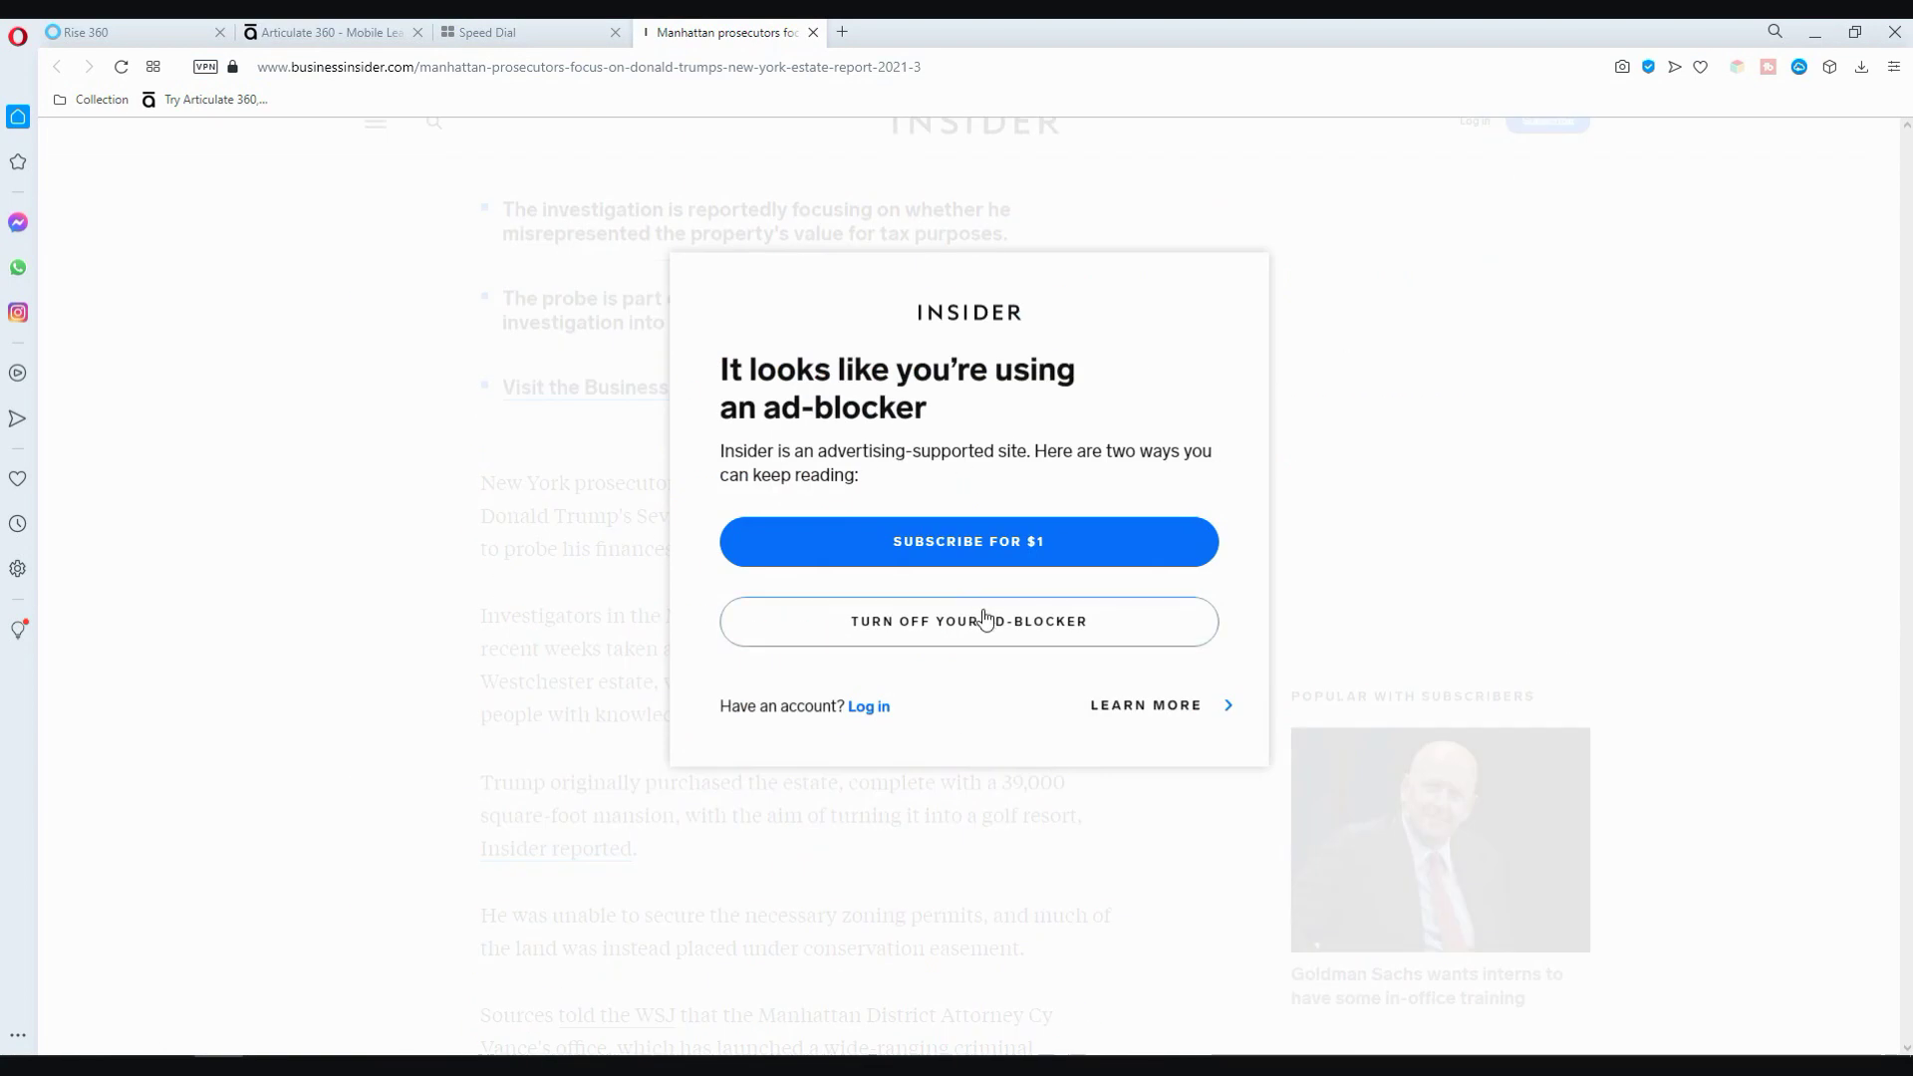
left_click(1023, 630)
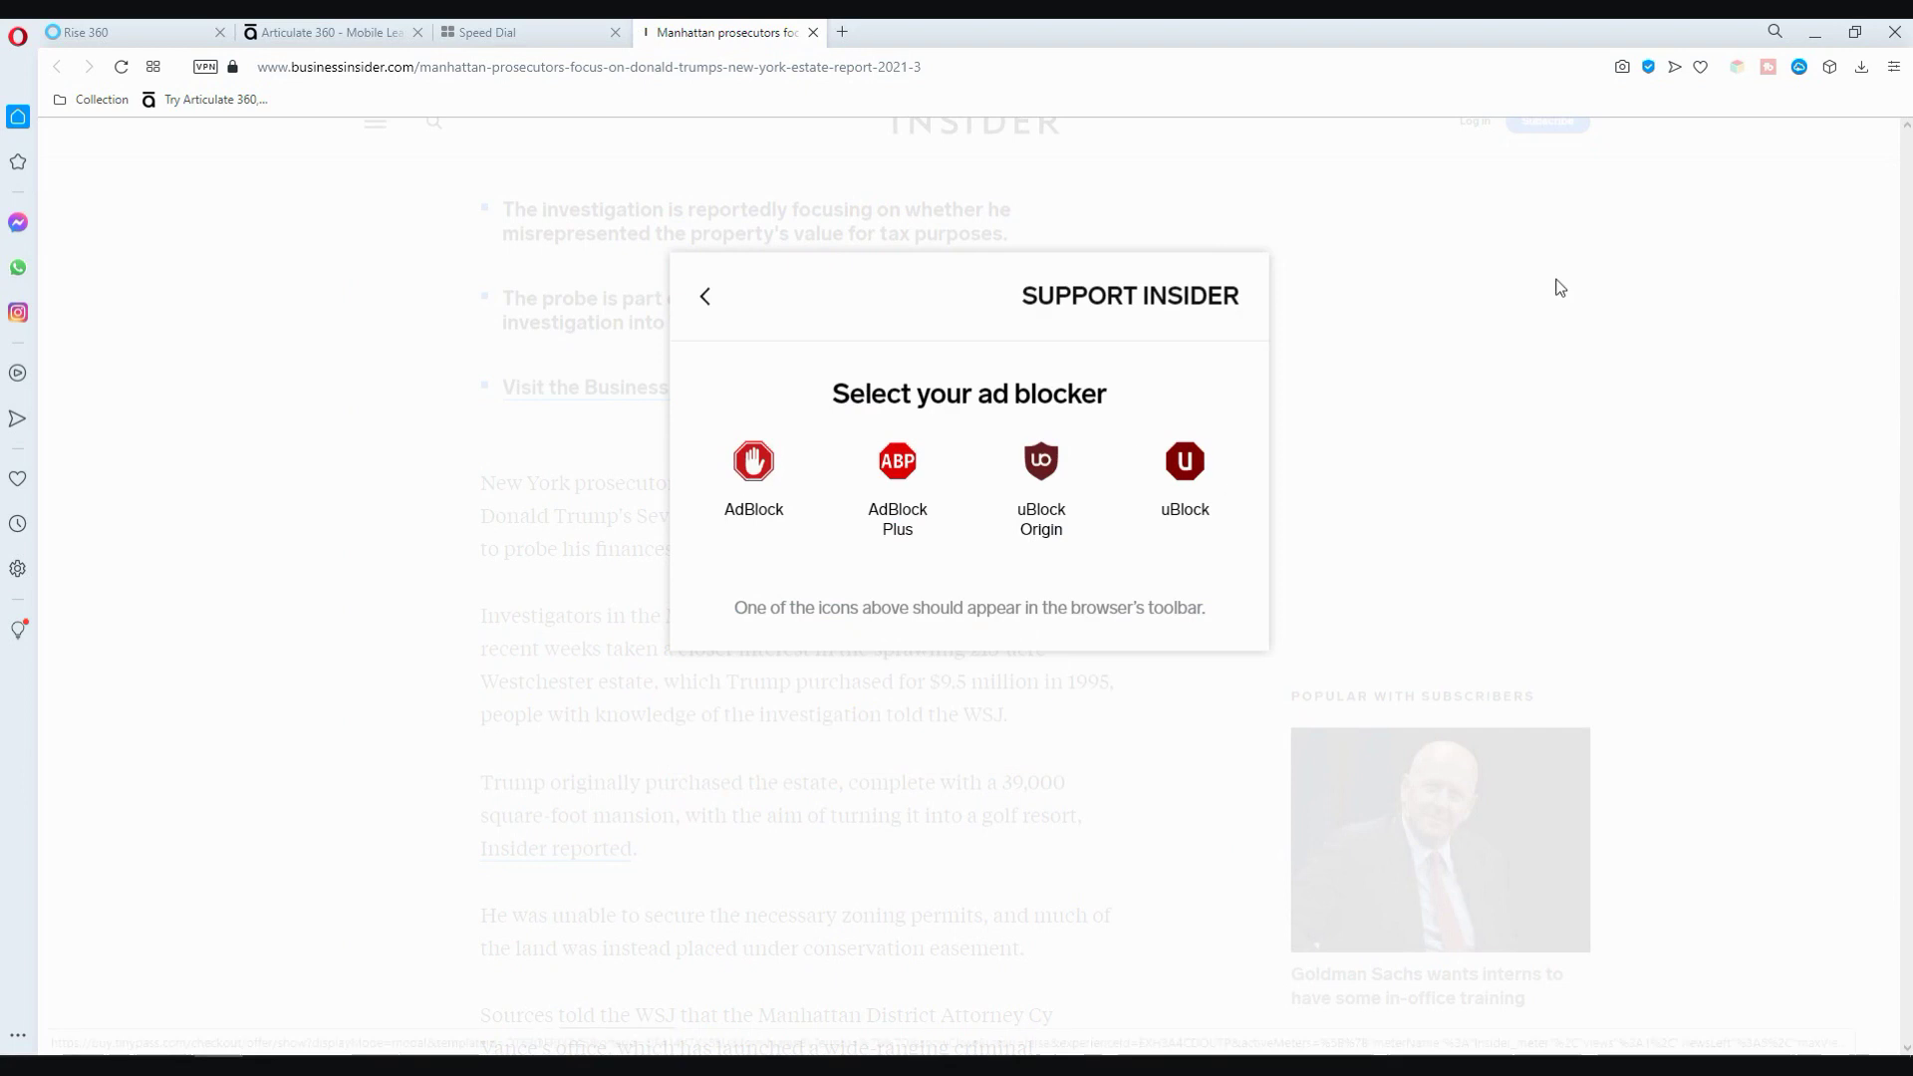
left_click(814, 36)
Copy the first paragraph of the ABC News 'Russia slows down Twitter' article.
scroll(837, 534, "down", 3)
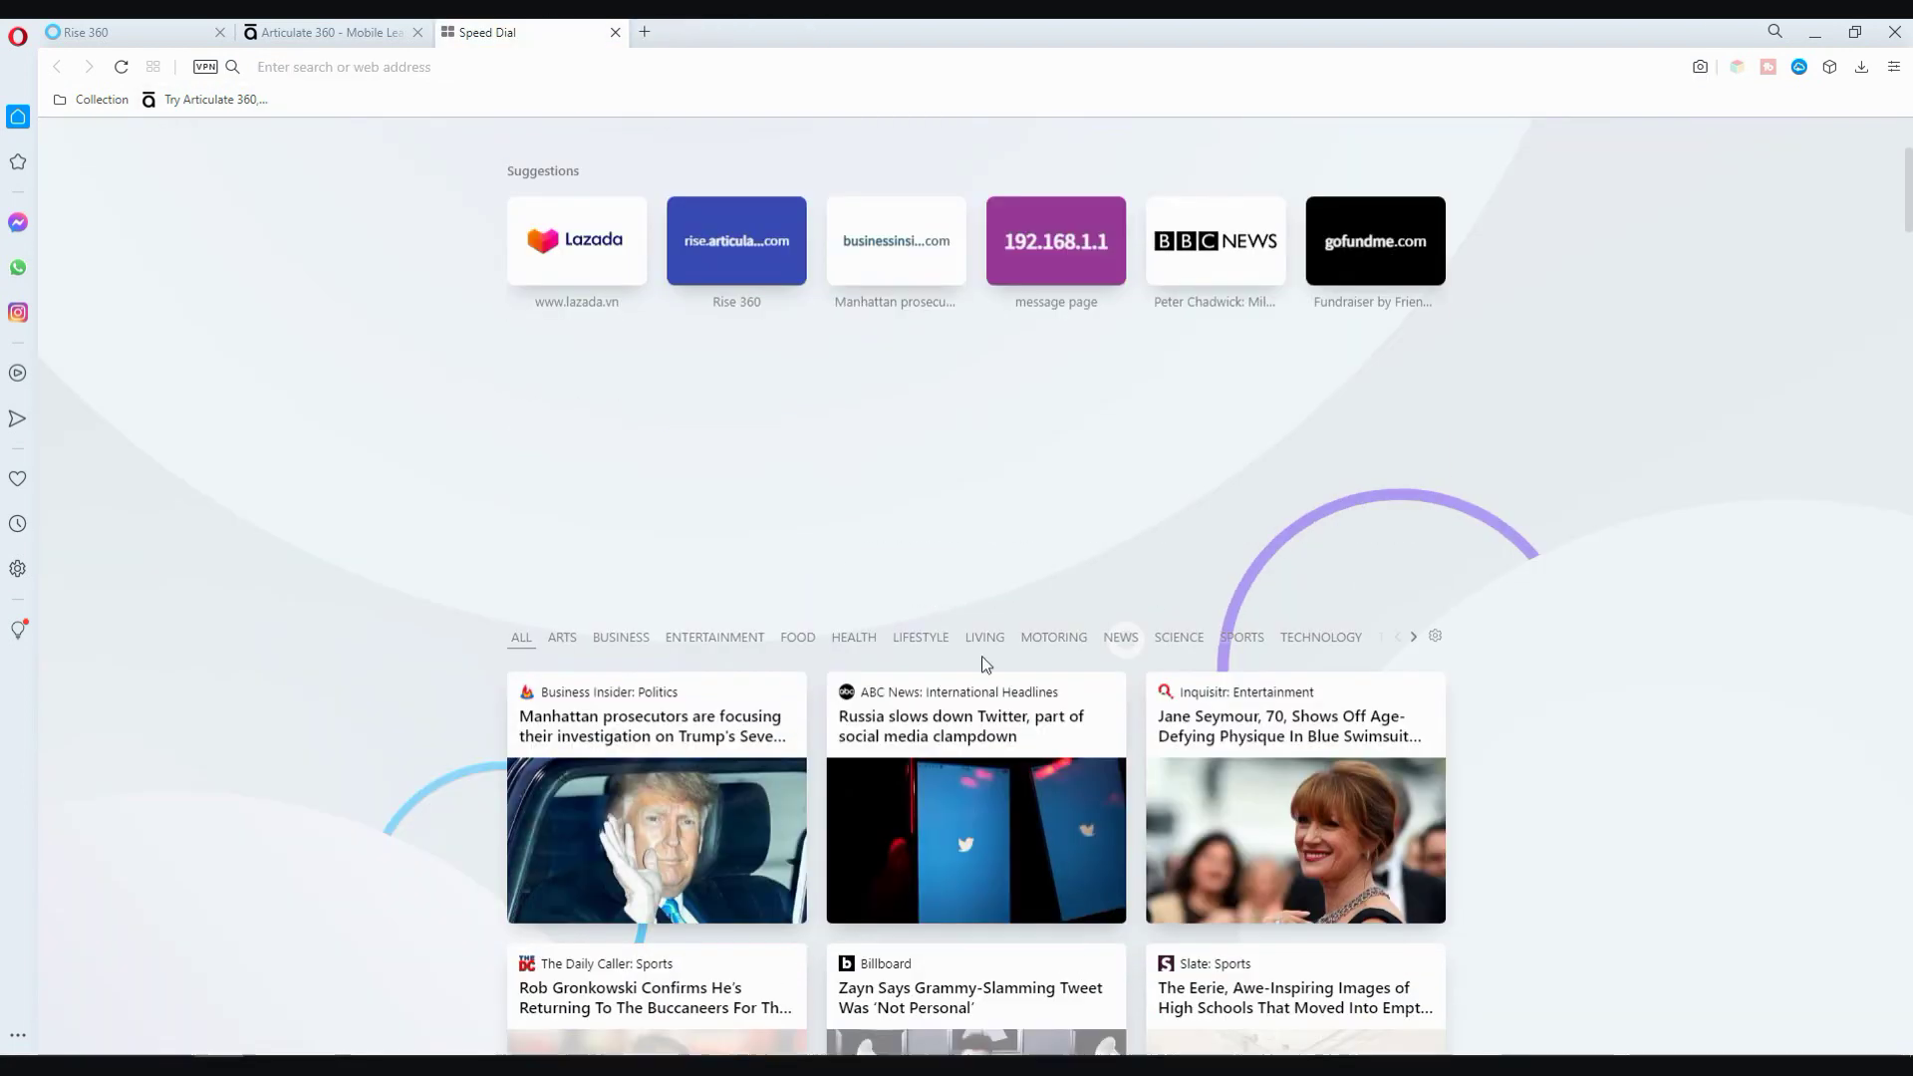
left_click(1001, 721)
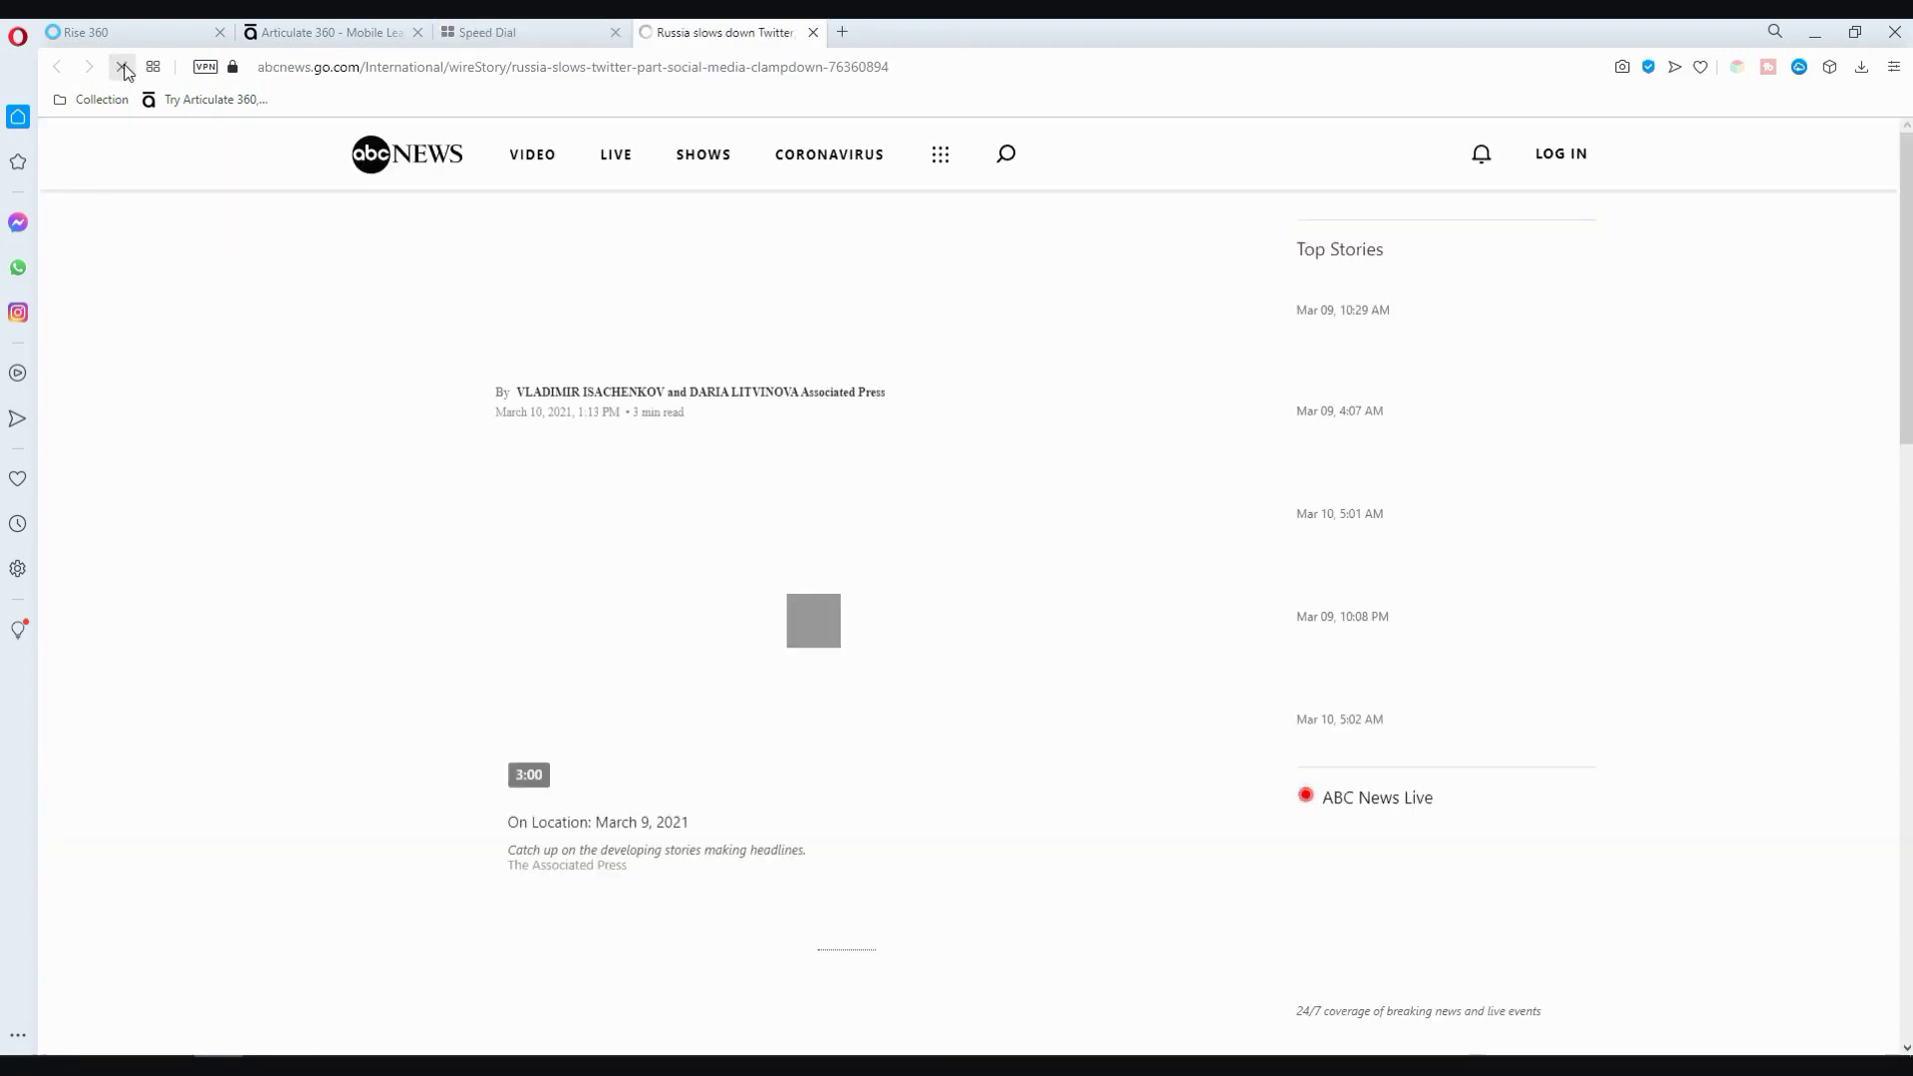
scroll(491, 456, "down", 5)
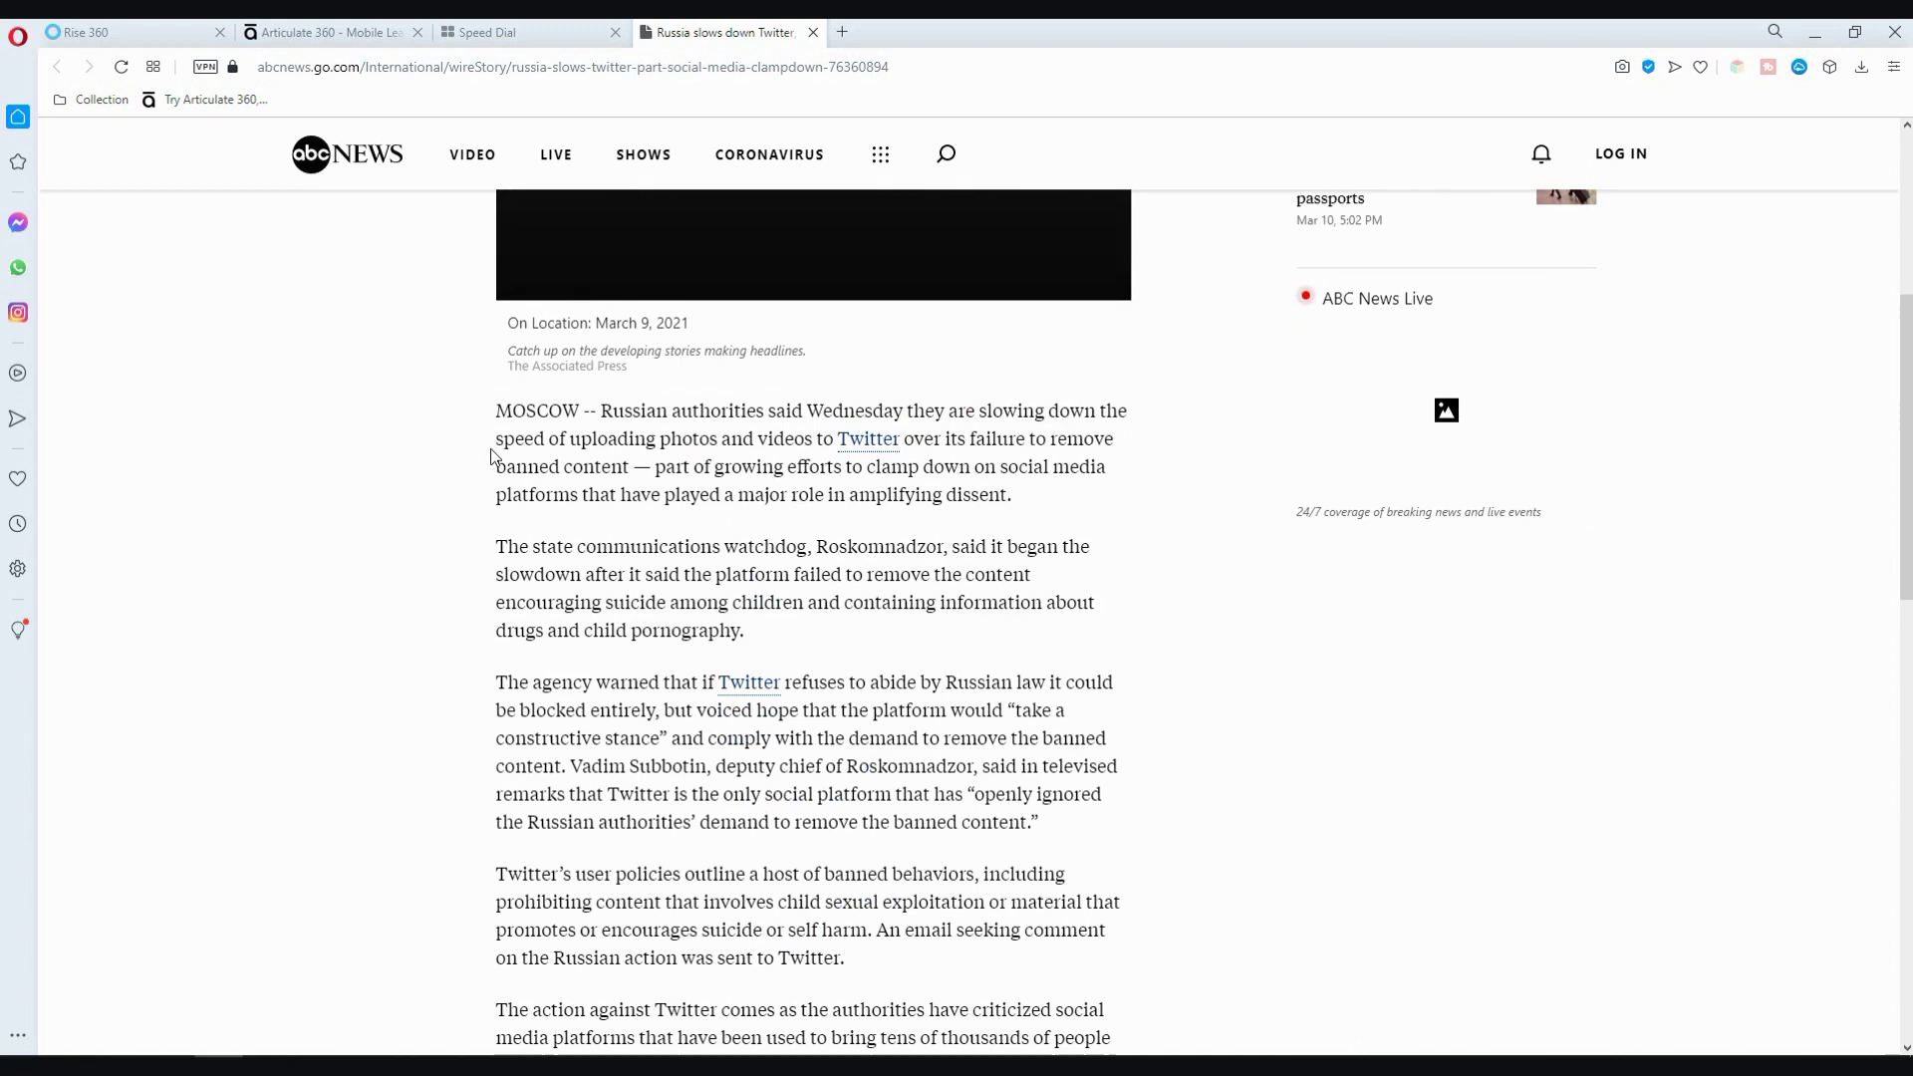
left_click_drag(496, 397, 1016, 492)
key("ctrl+c")
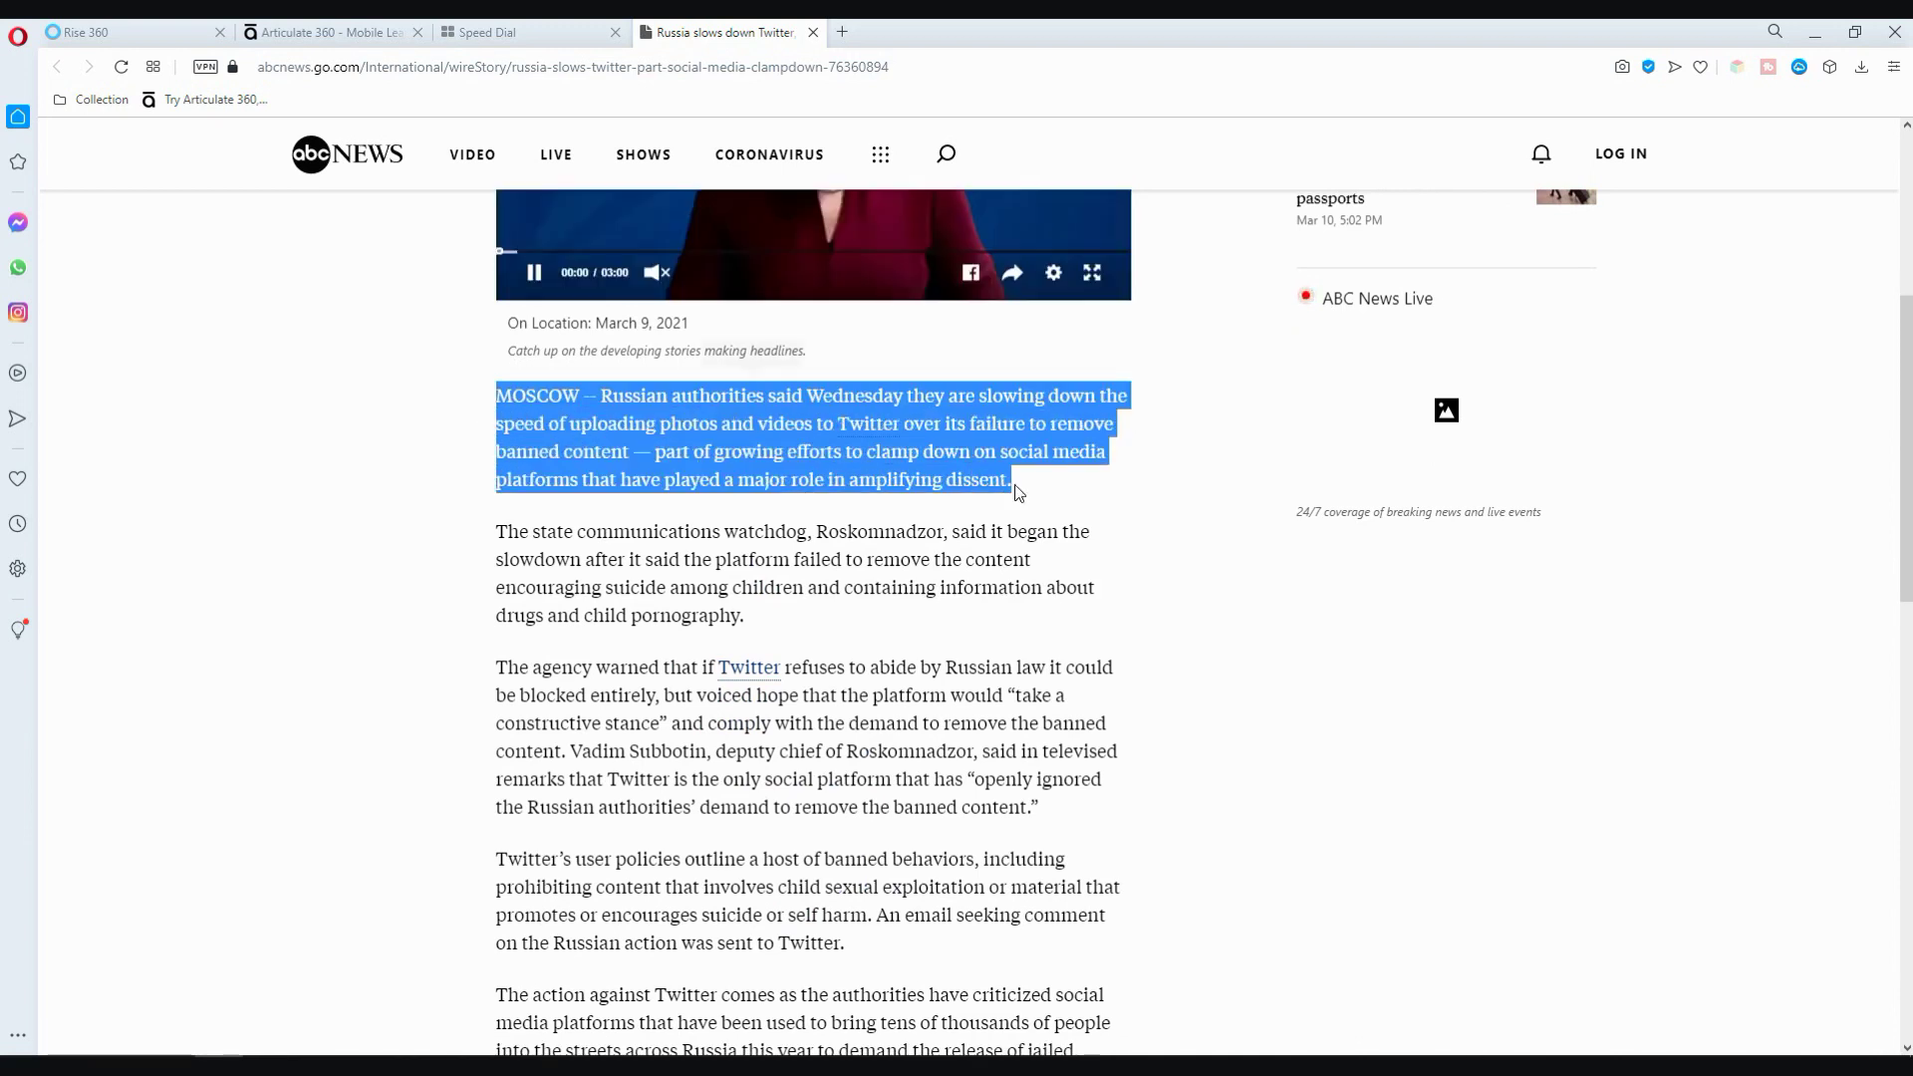
left_click(371, 33)
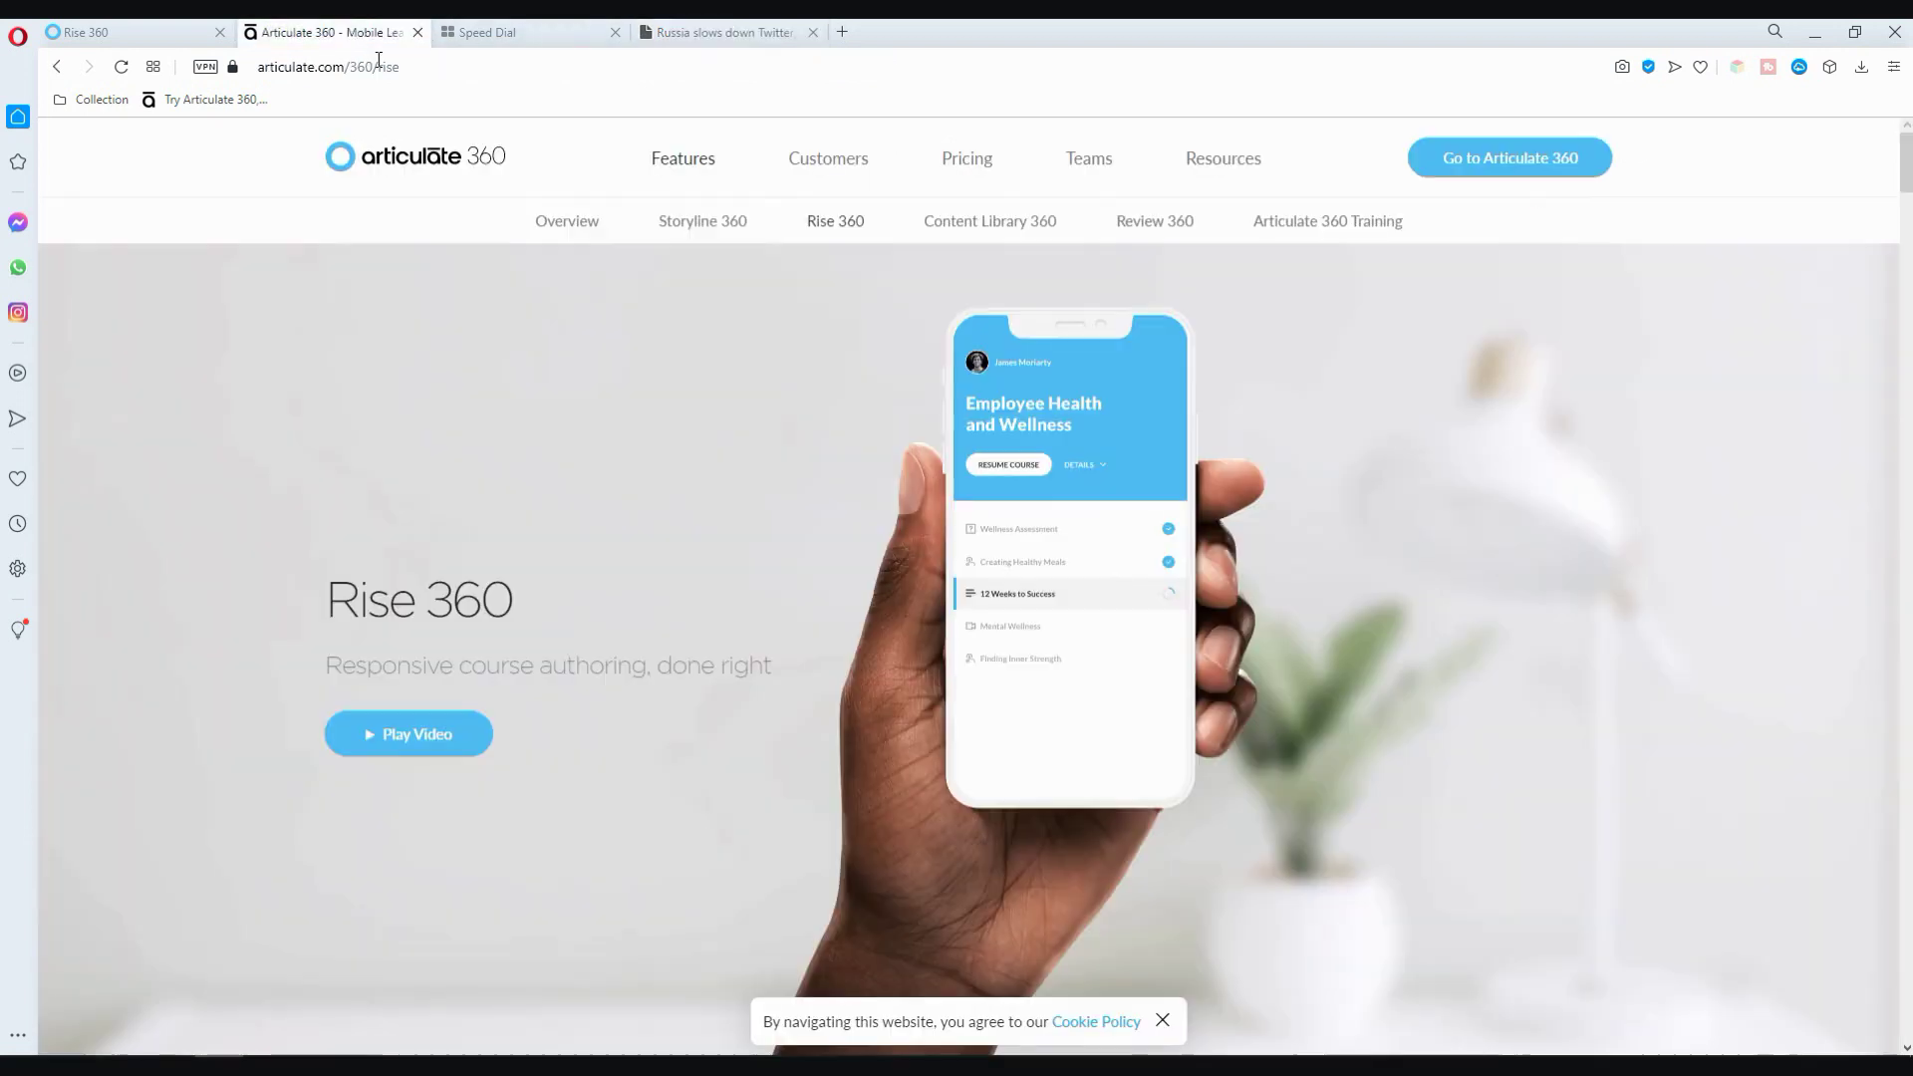
Replace the block's placeholder body text with the pasted MOSCOW news paragraph.
left_click(128, 33)
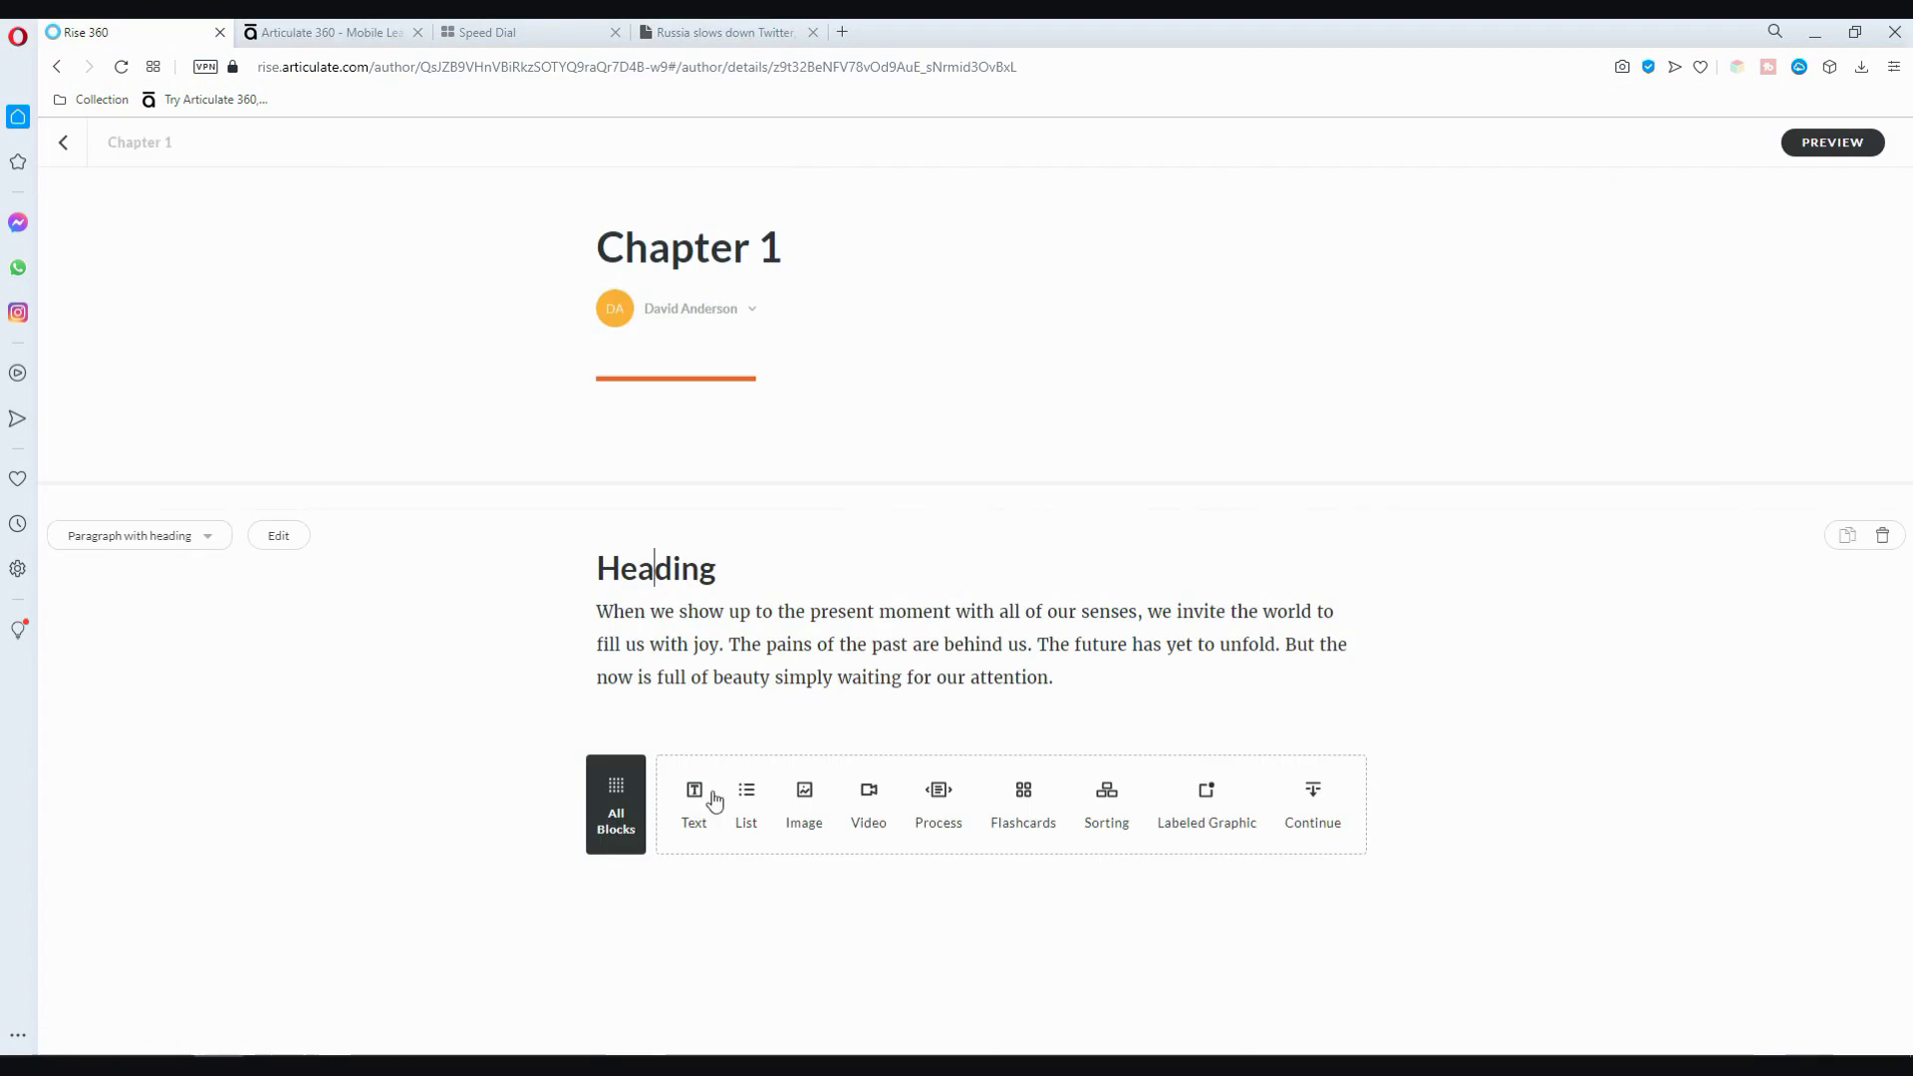
triple_click(710, 673)
key("ctrl+v")
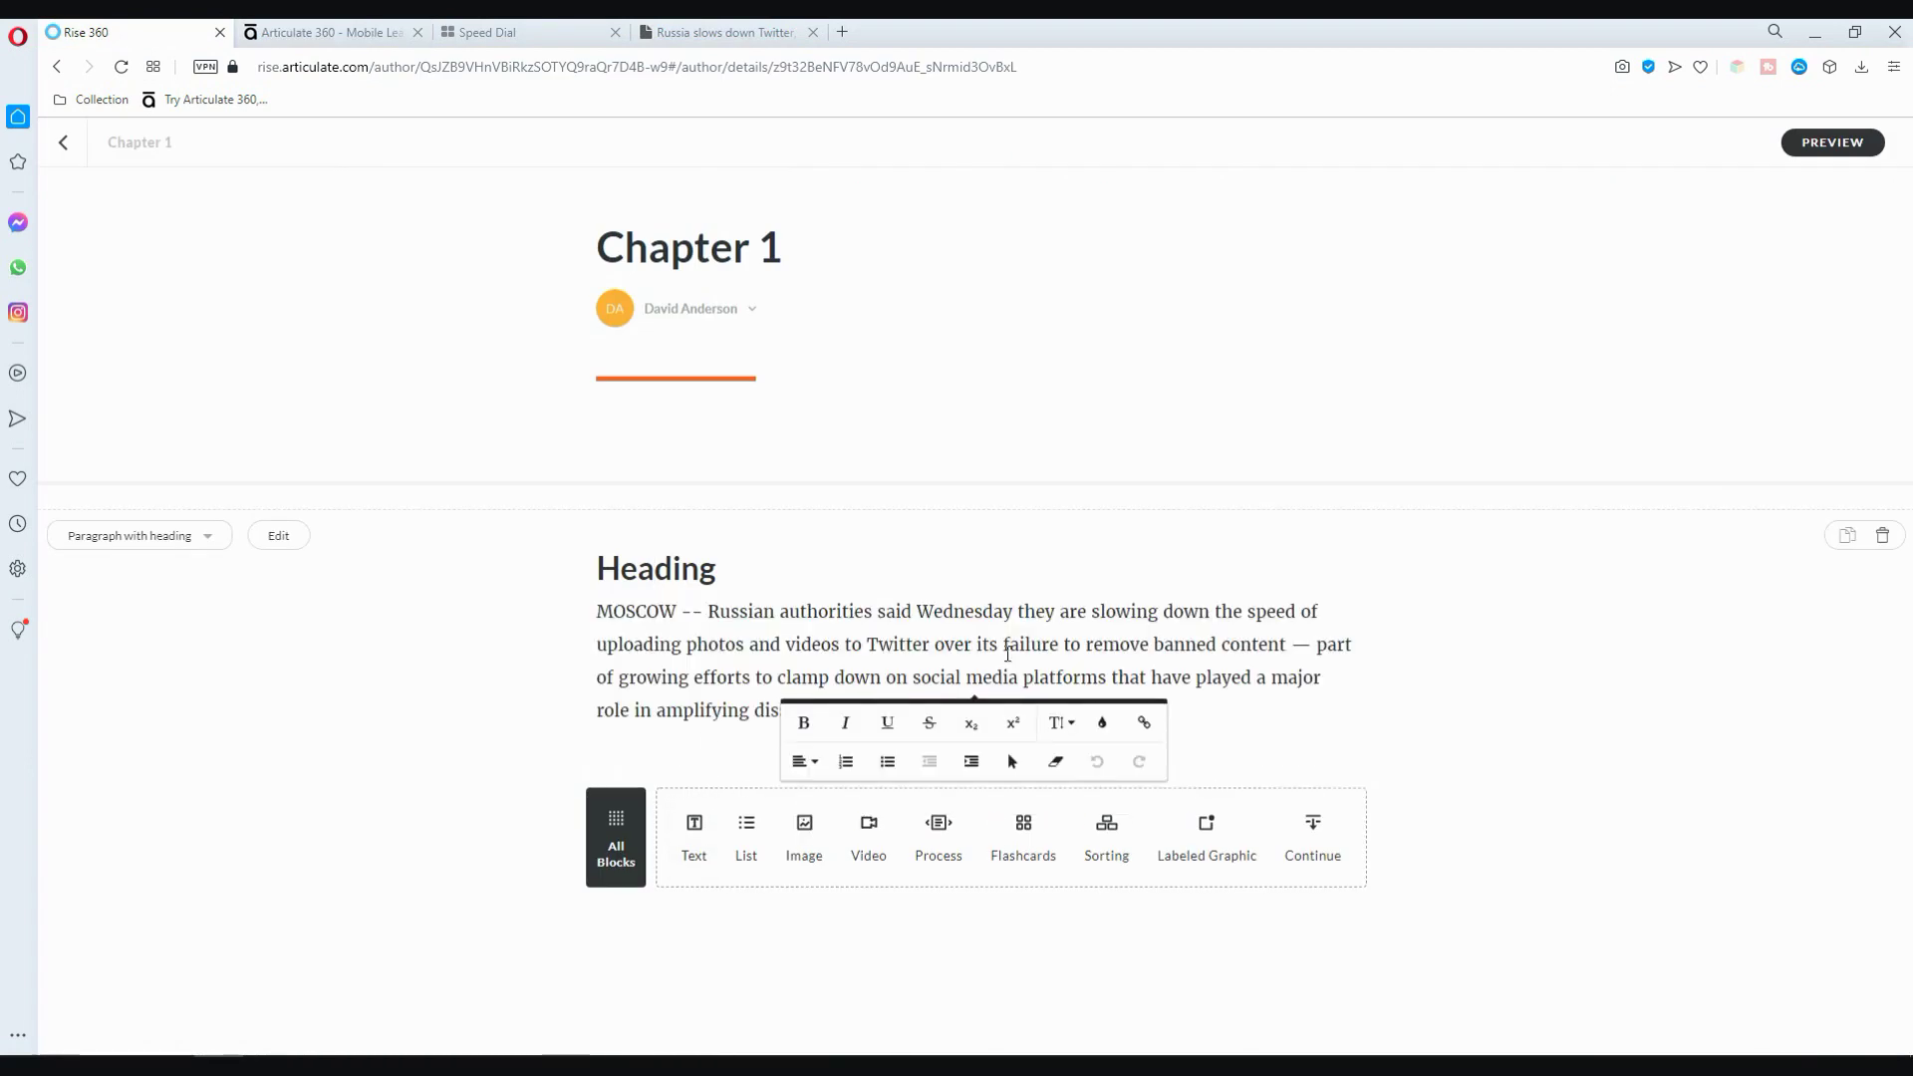
left_click(1295, 700)
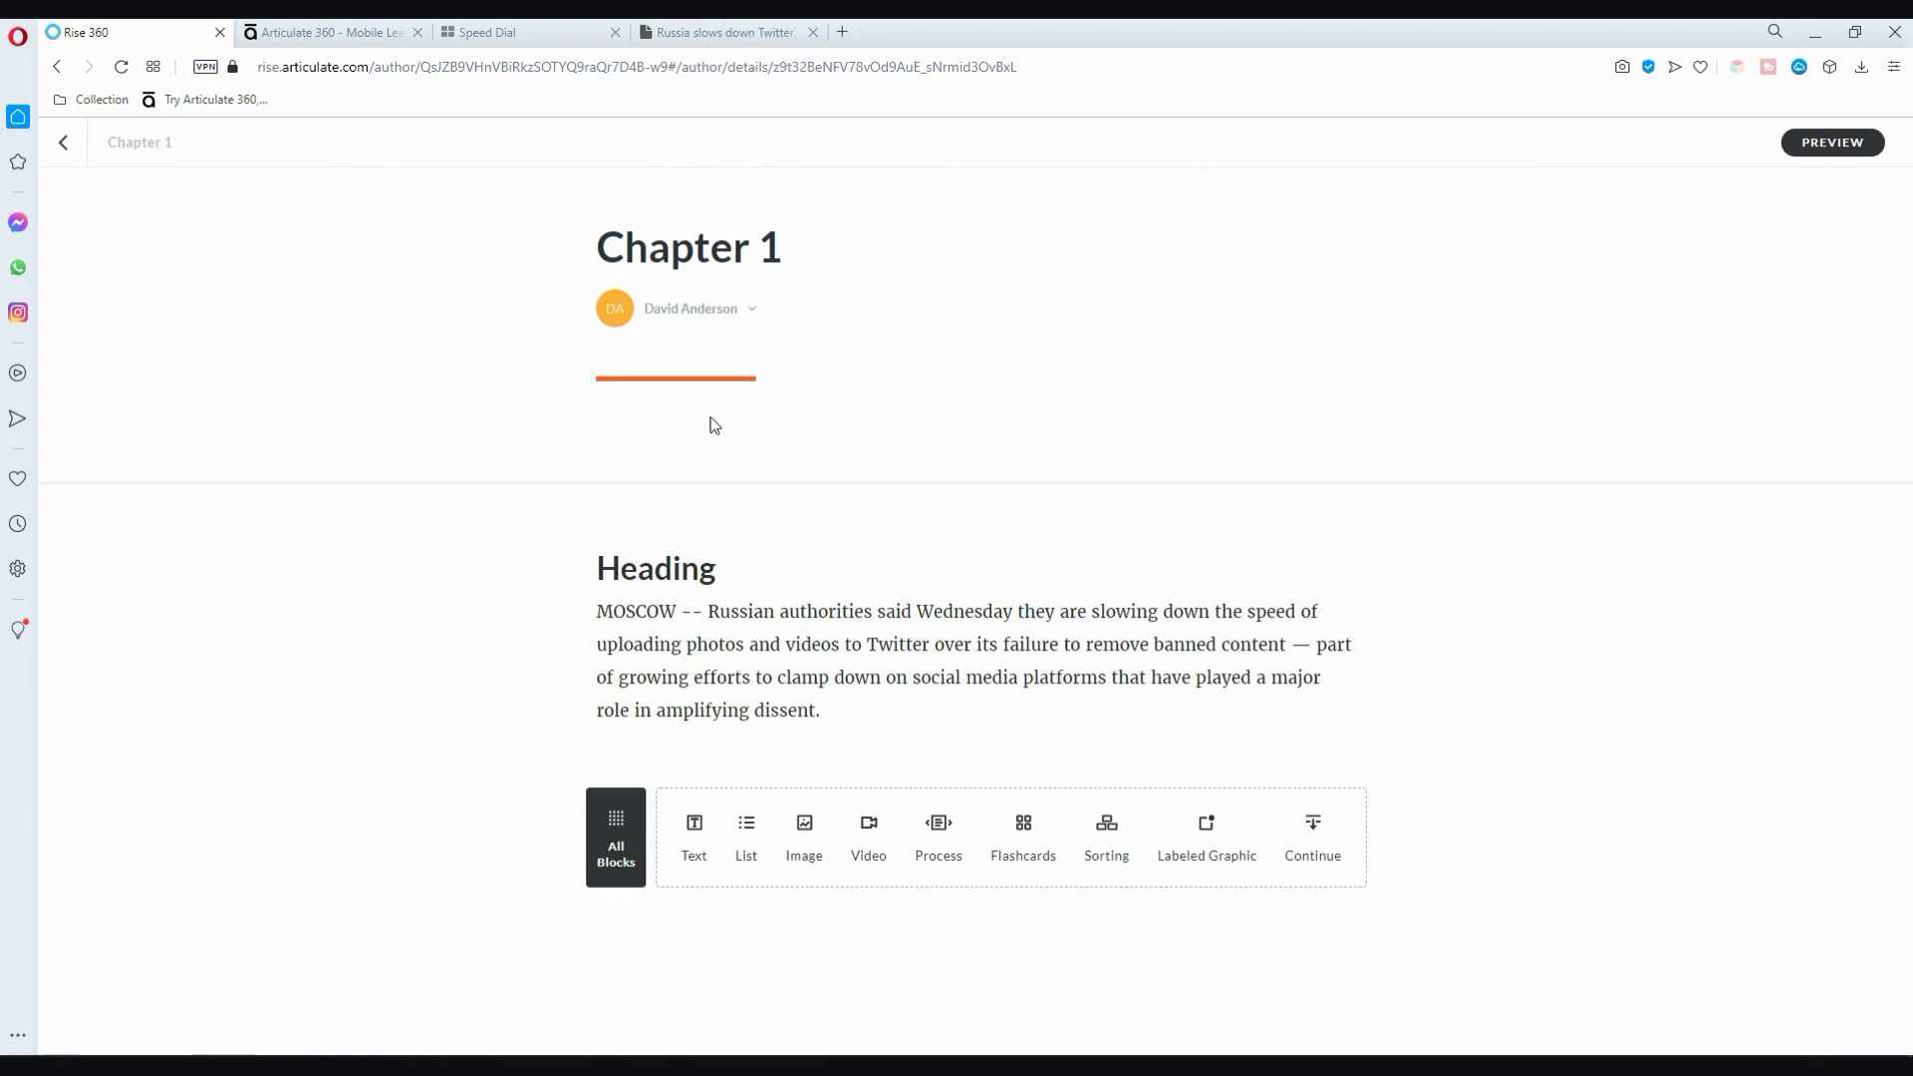
Replace the Heading placeholder with the 'Russia slows down Twitter, part of social media clampdown' headline.
left_click(717, 32)
scroll(697, 229, "up", 5)
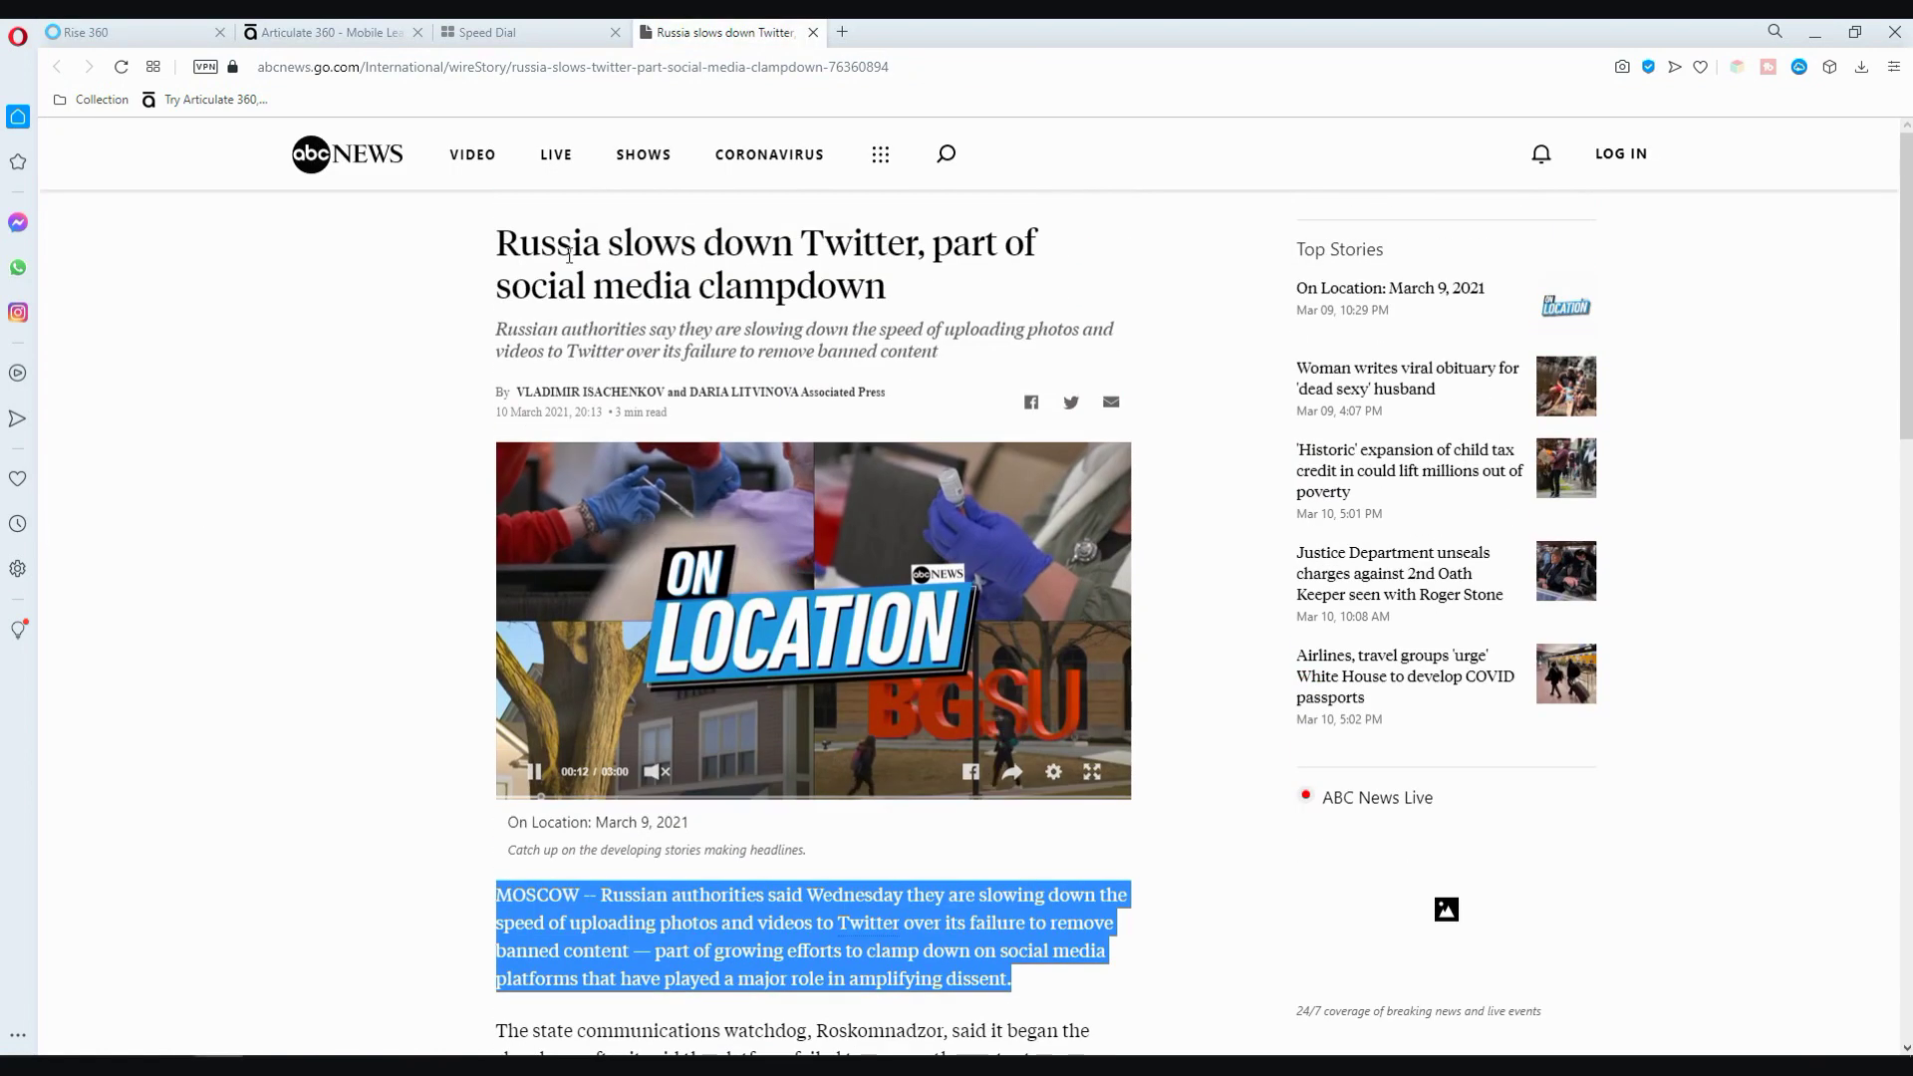
left_click_drag(493, 243, 1102, 282)
key("ctrl+c")
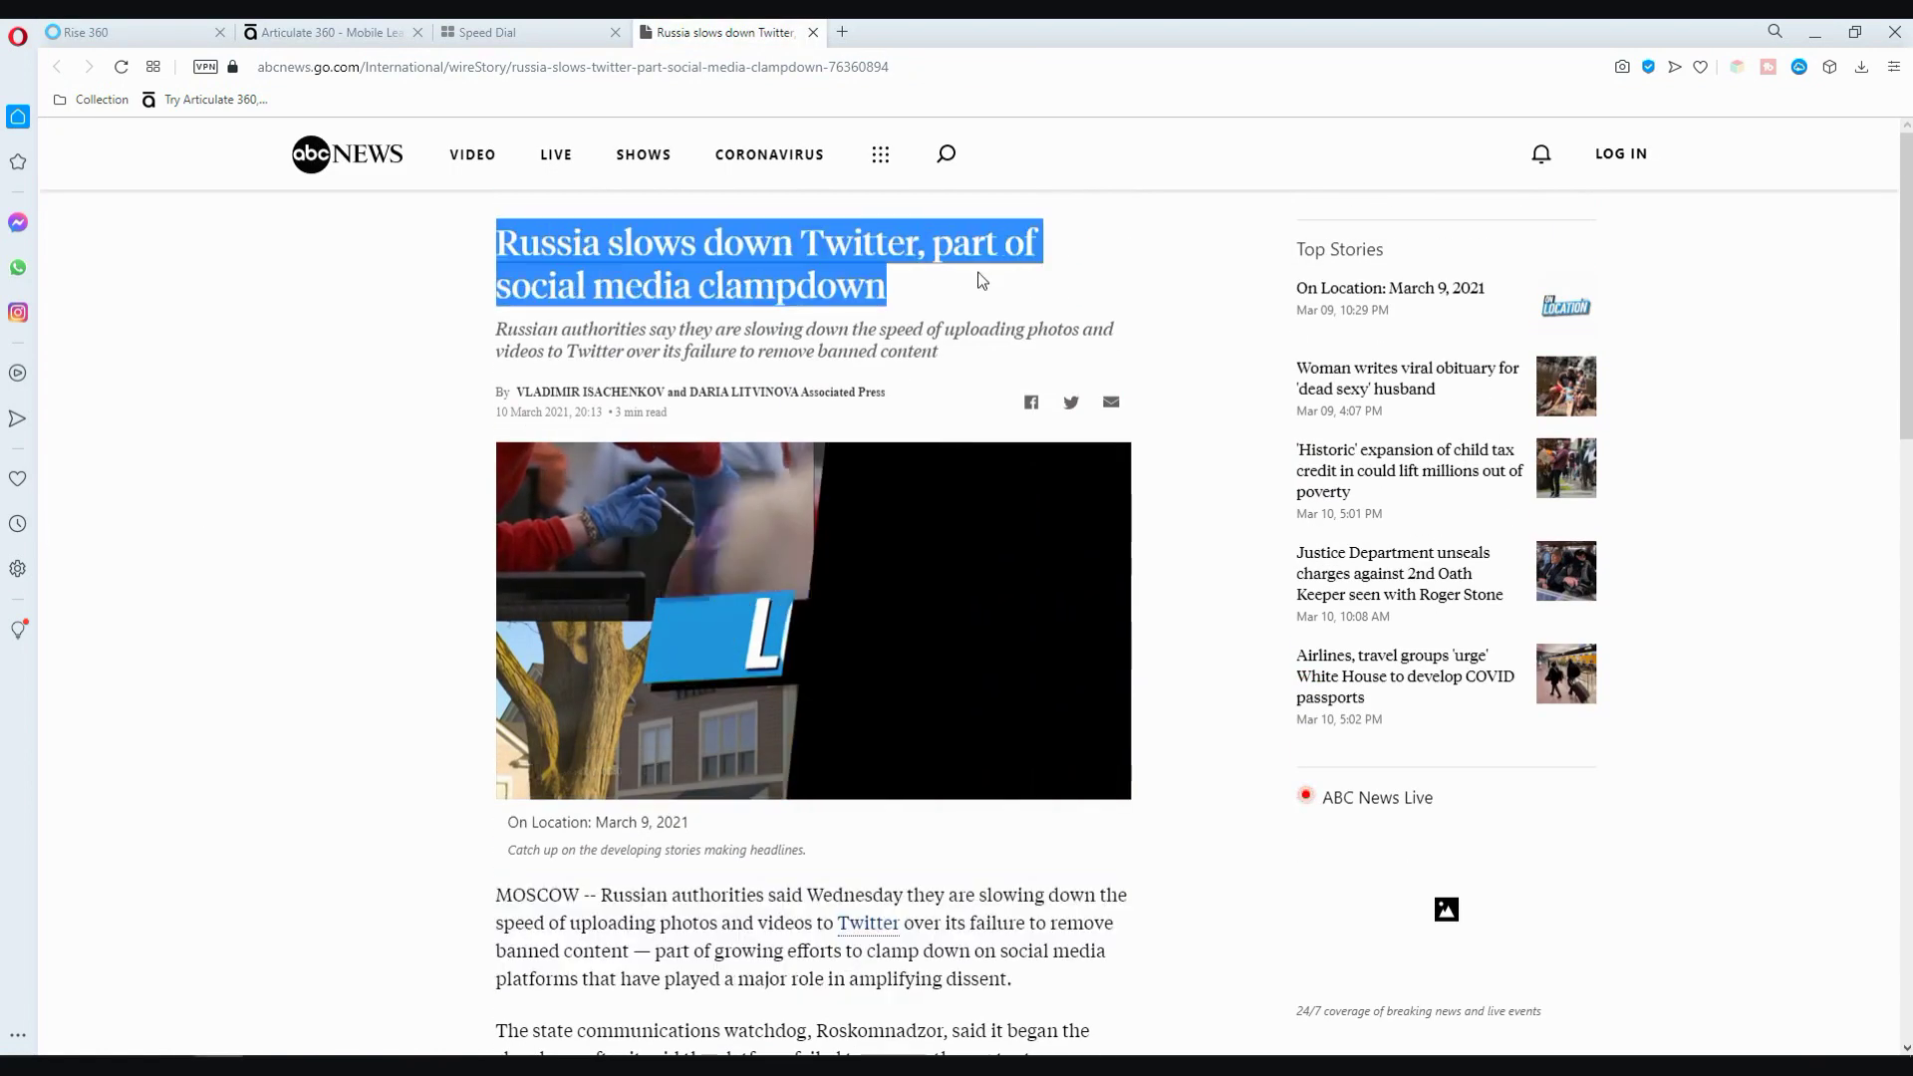
left_click(209, 30)
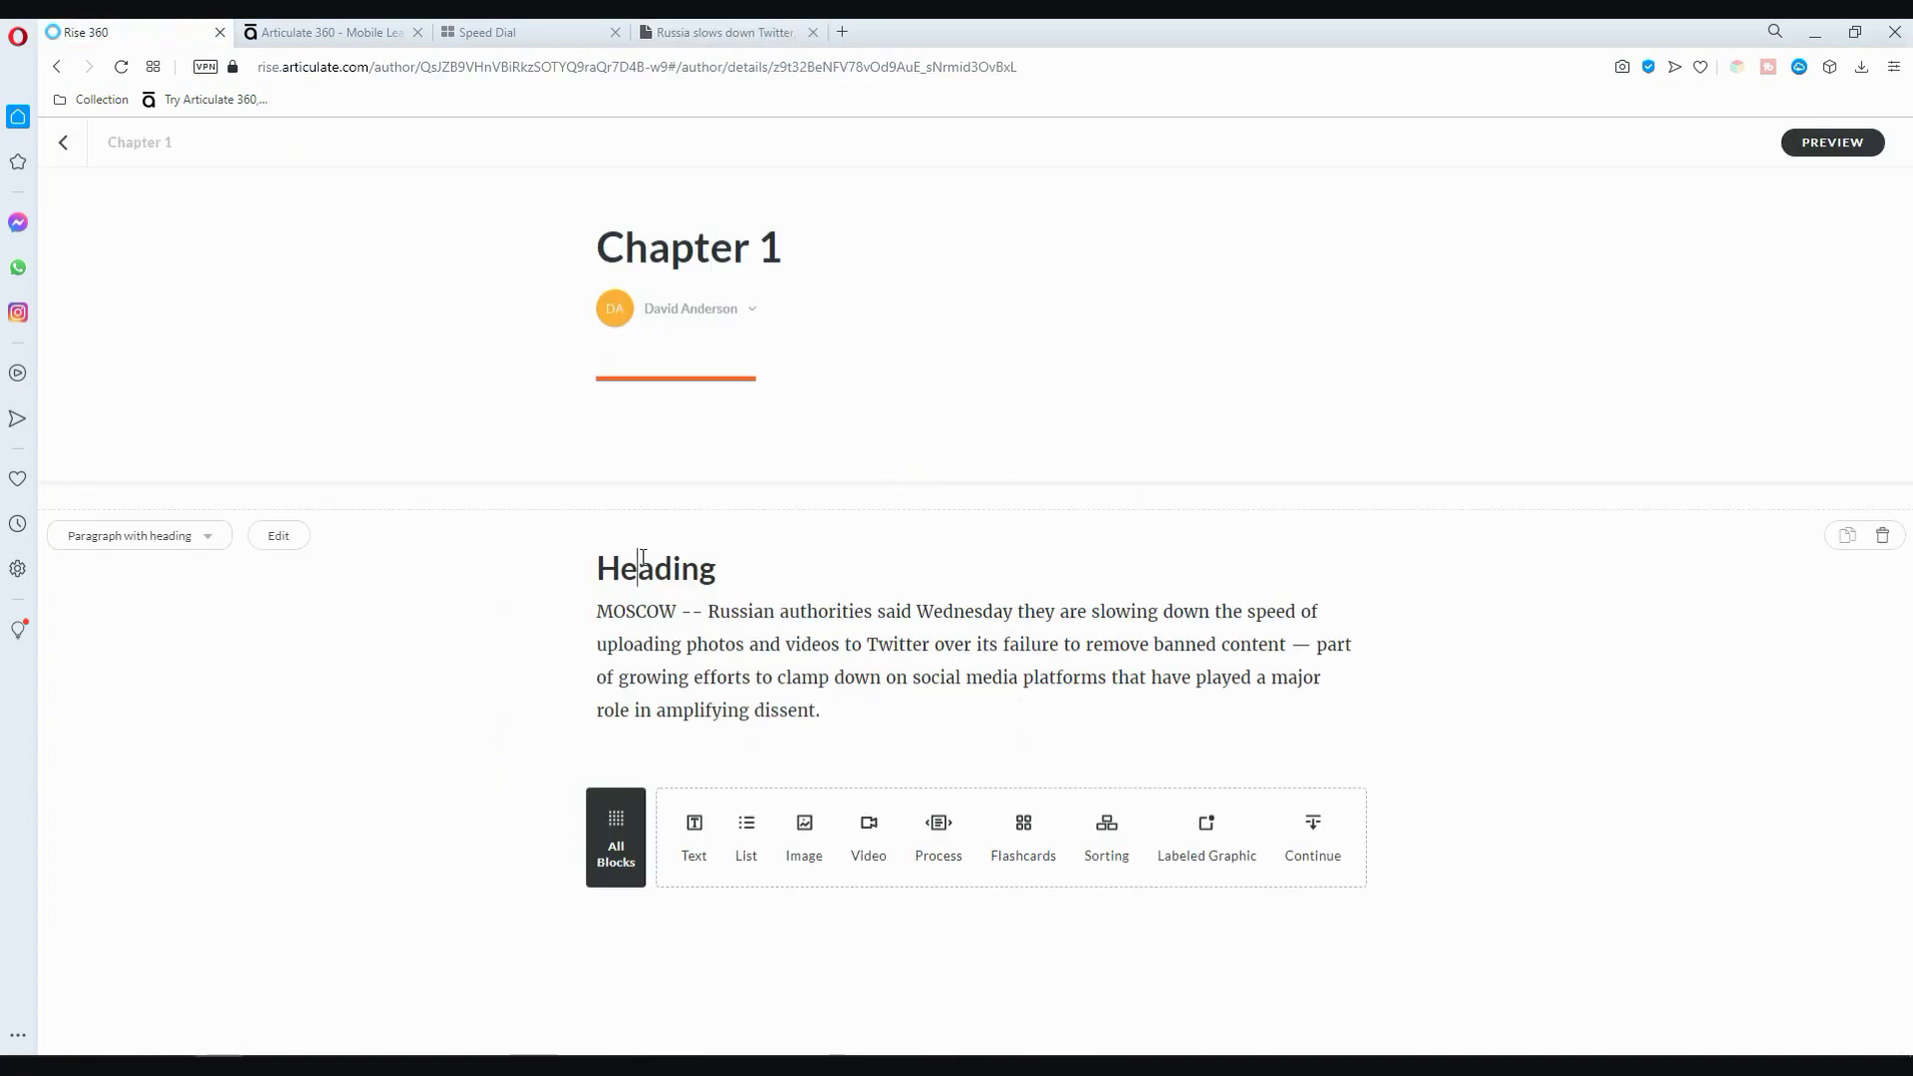
double_click(643, 558)
key("ctrl+v")
left_click(946, 649)
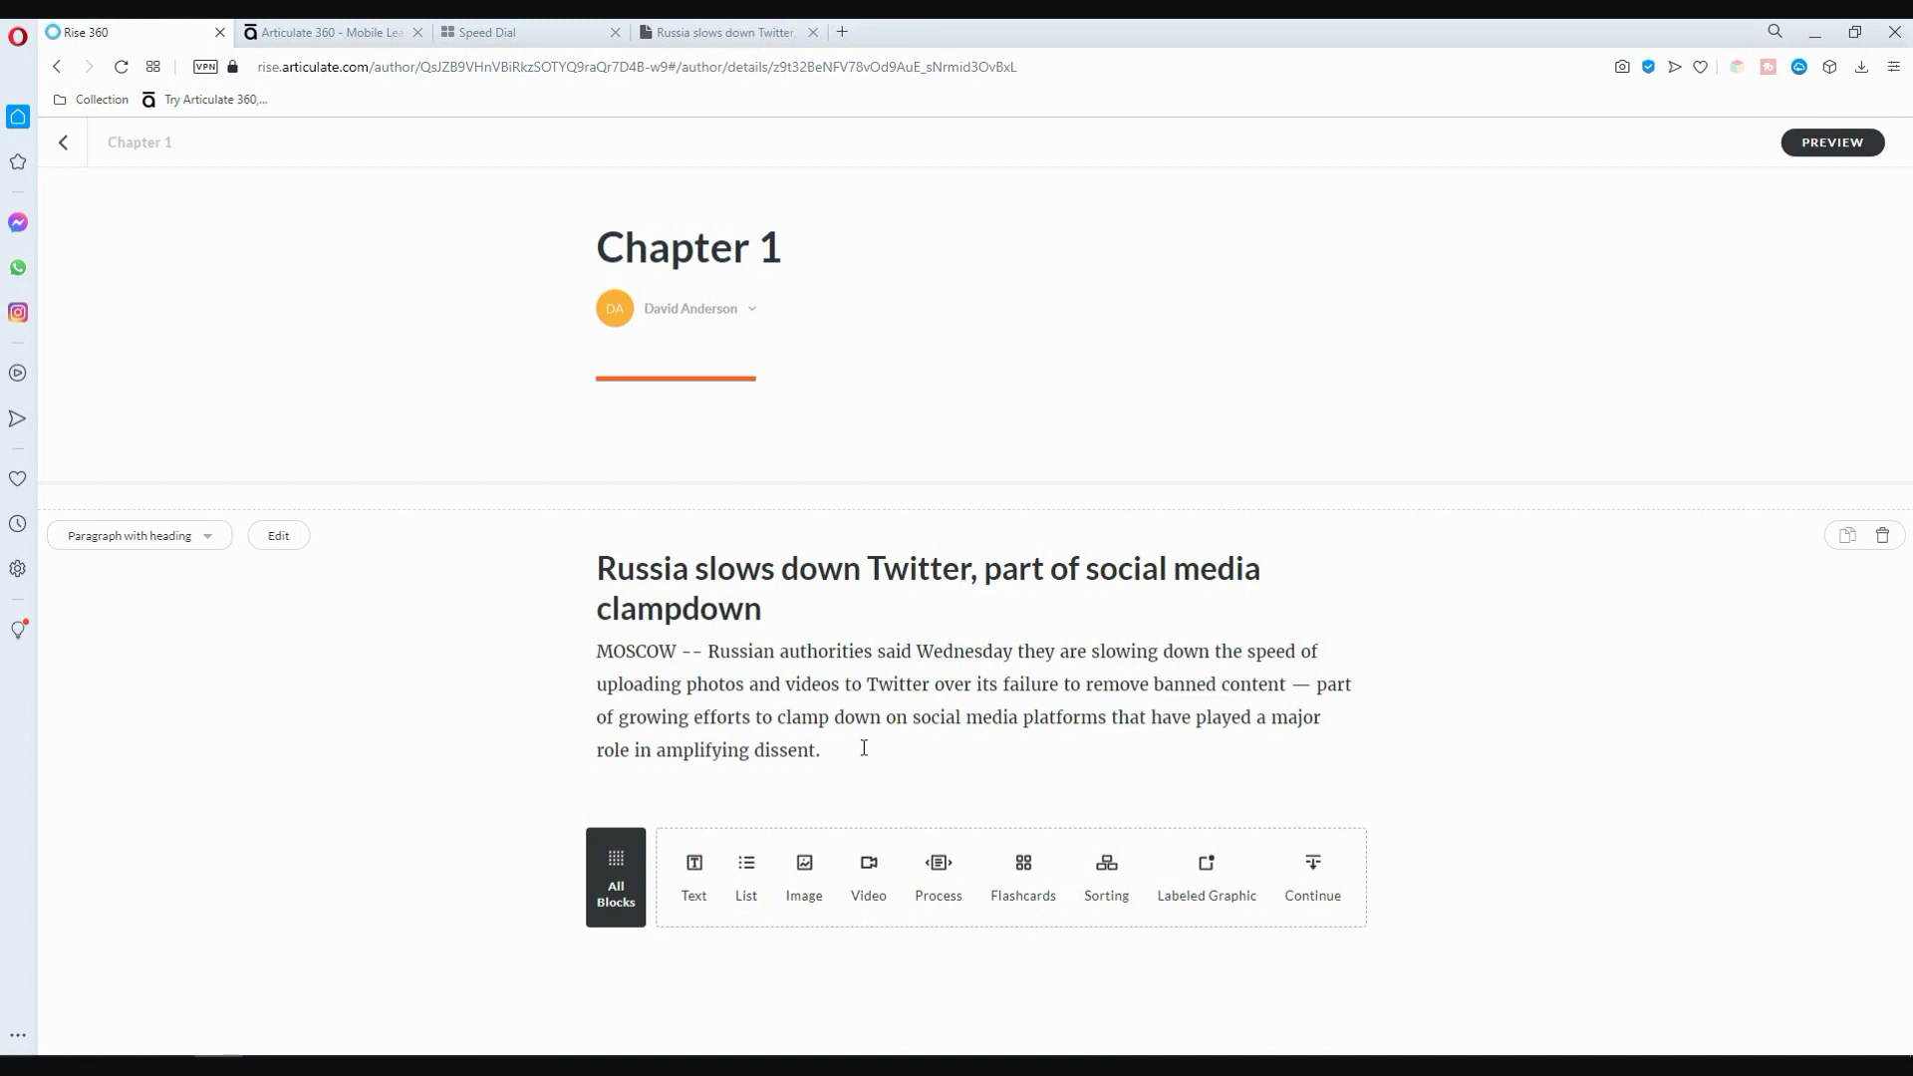
Add an image block below the news text, keeping the Image centered style.
left_click(804, 885)
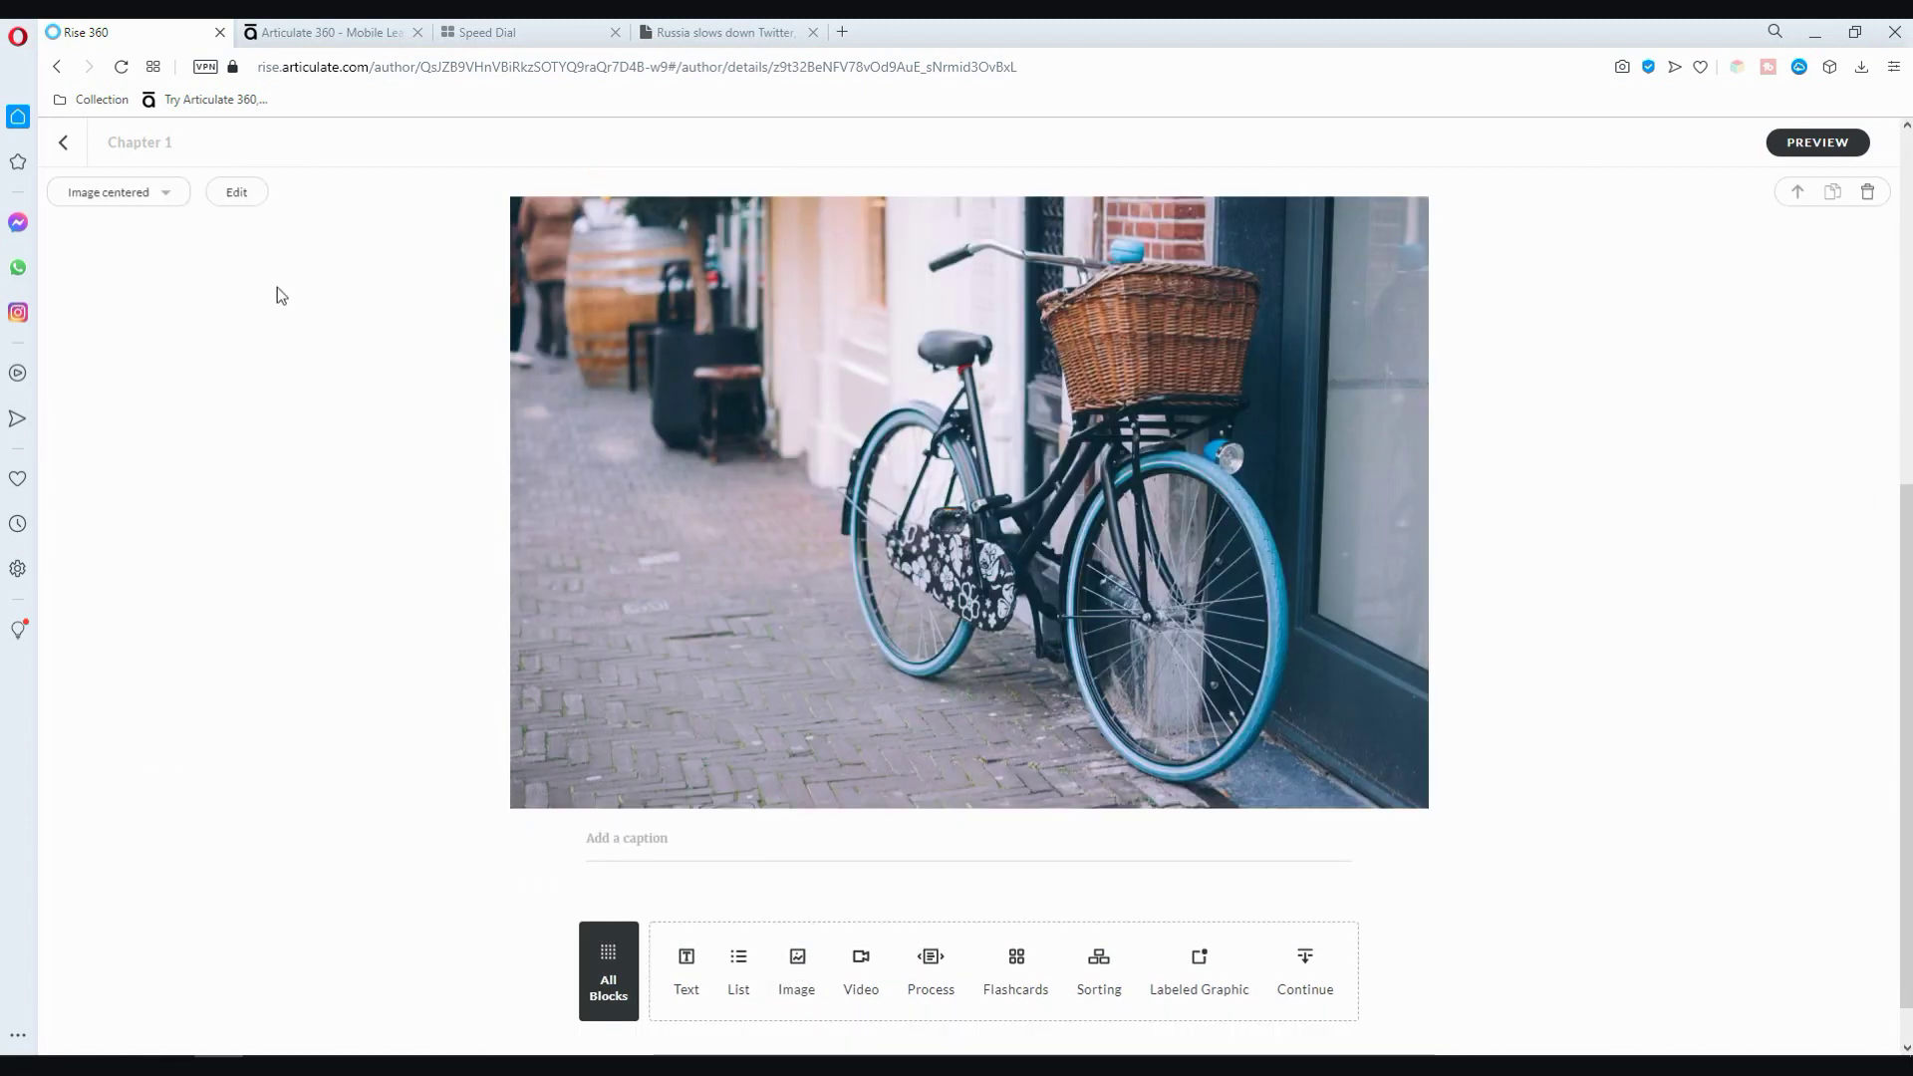
left_click(174, 196)
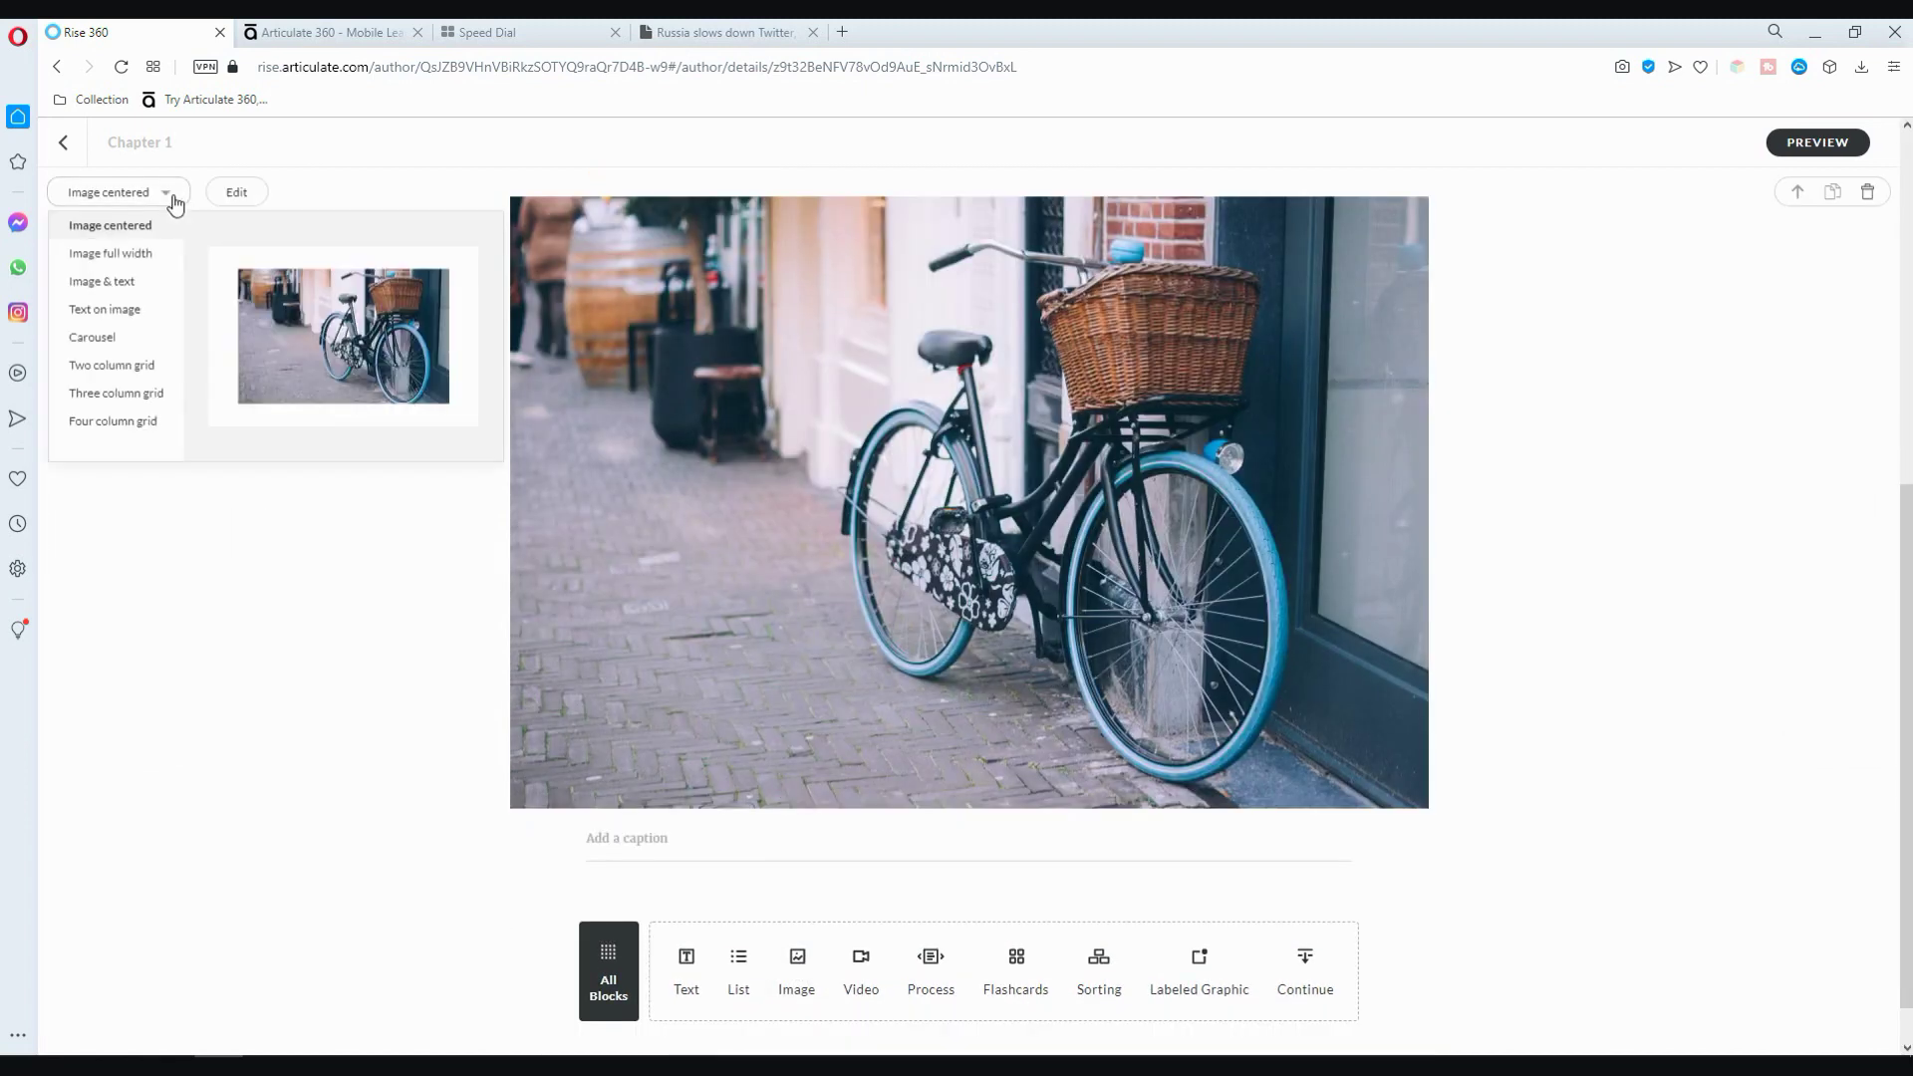
left_click(133, 285)
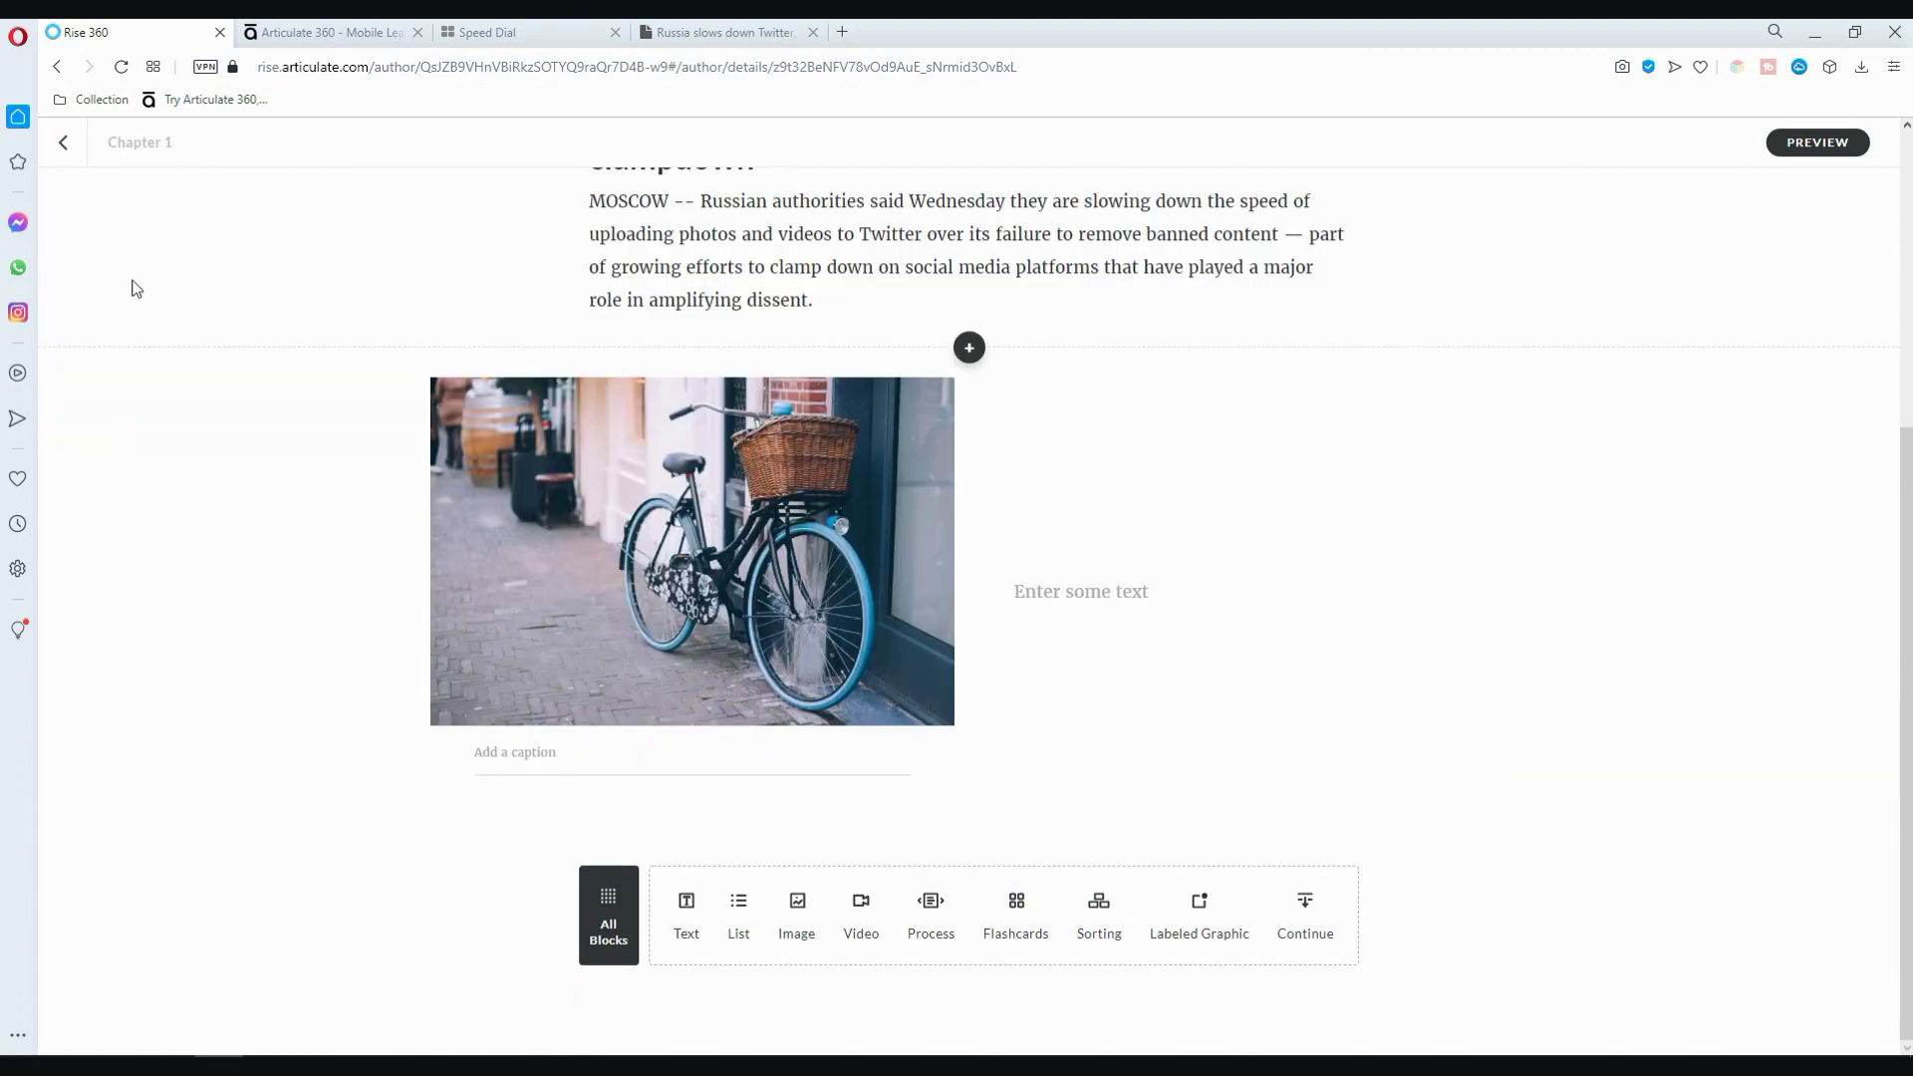
left_click(157, 384)
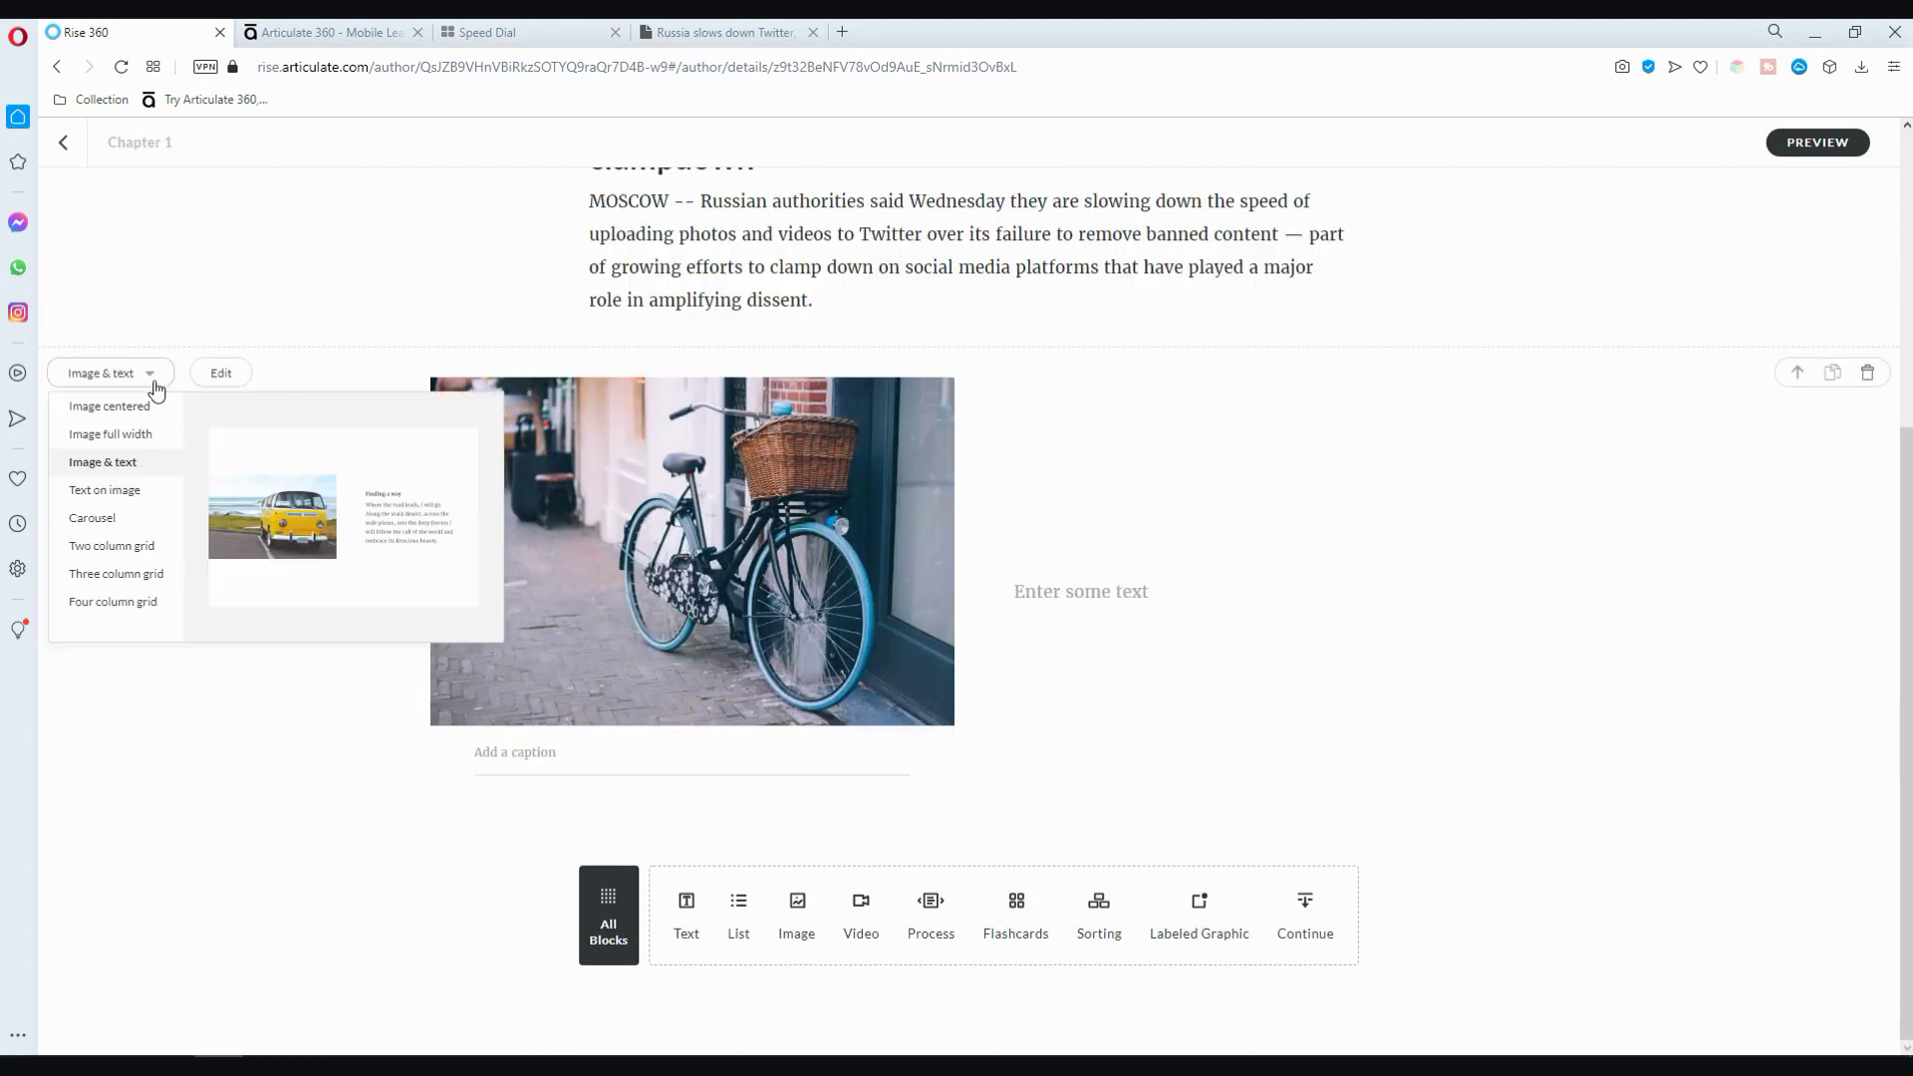
left_click(150, 406)
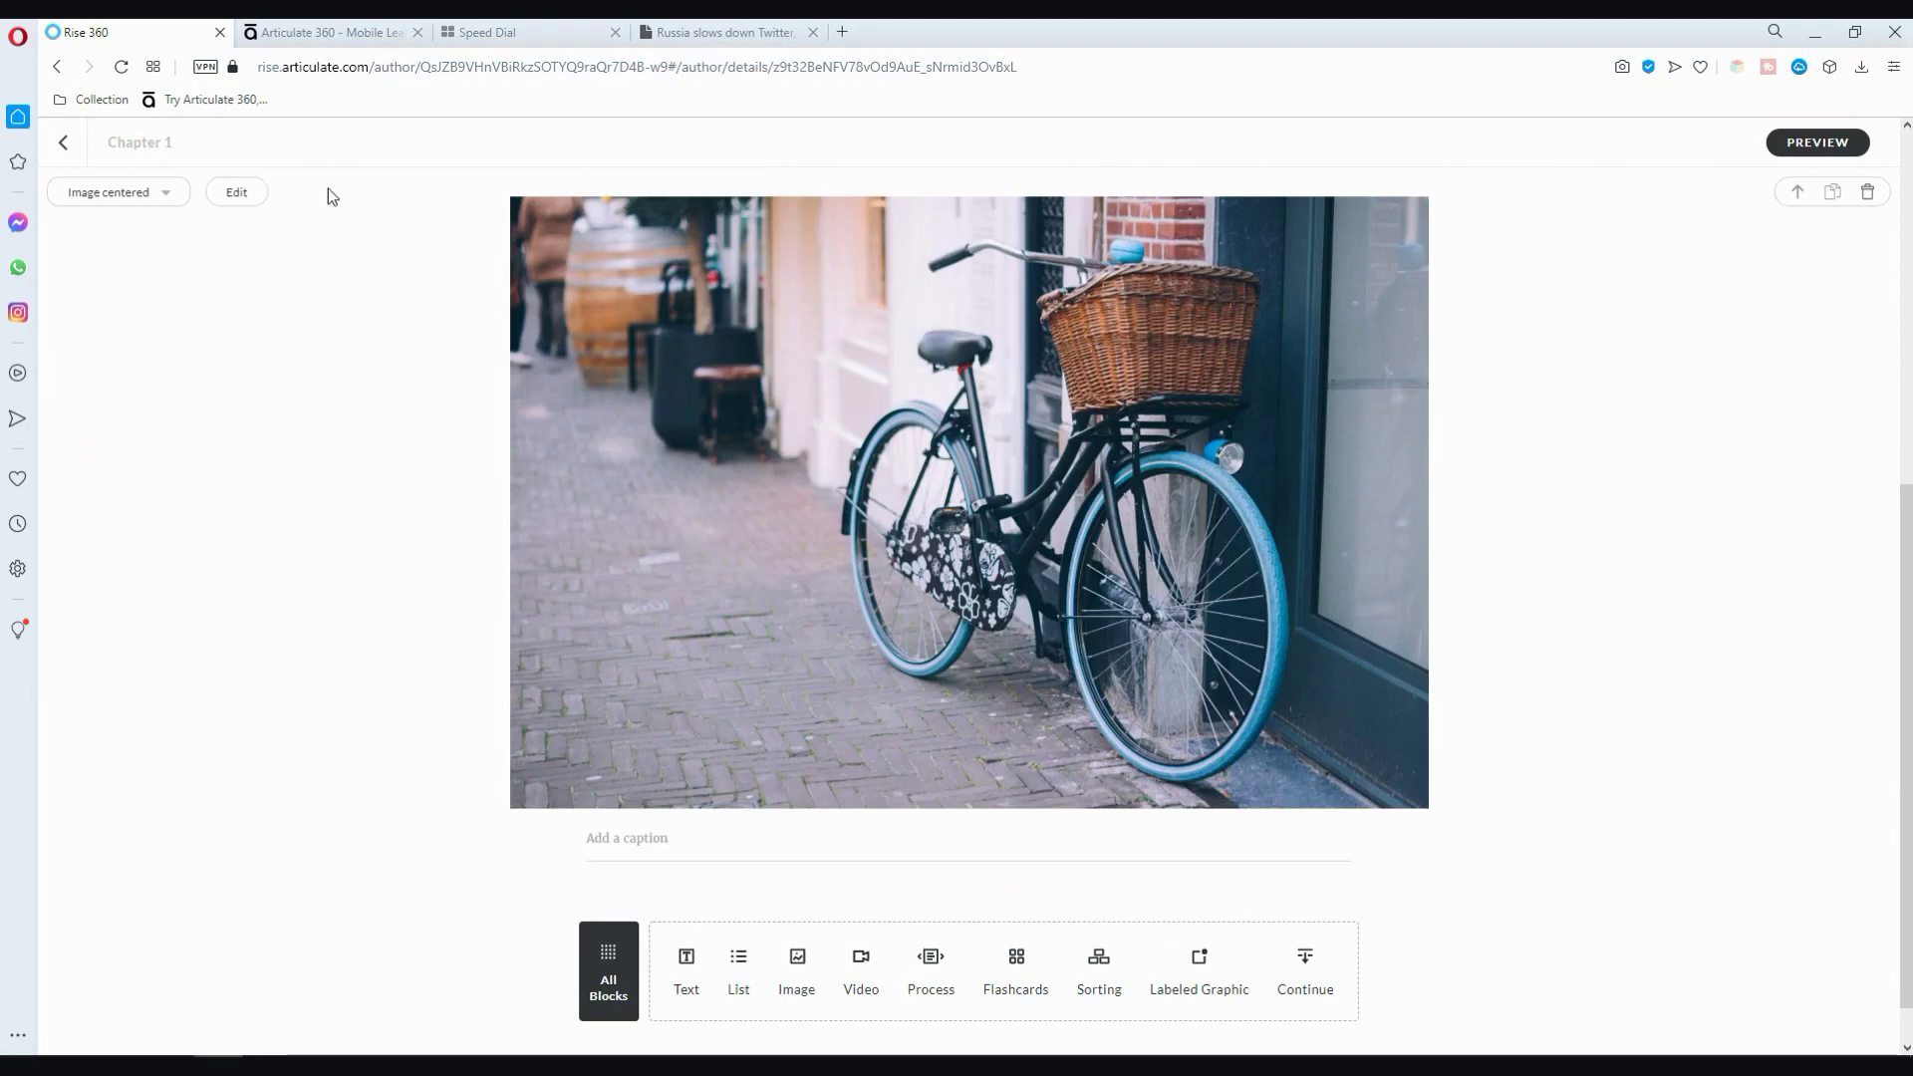
Replace bike.jpg with Screenshot 2021-03-09 110824.png from the Desktop.
left_click(249, 193)
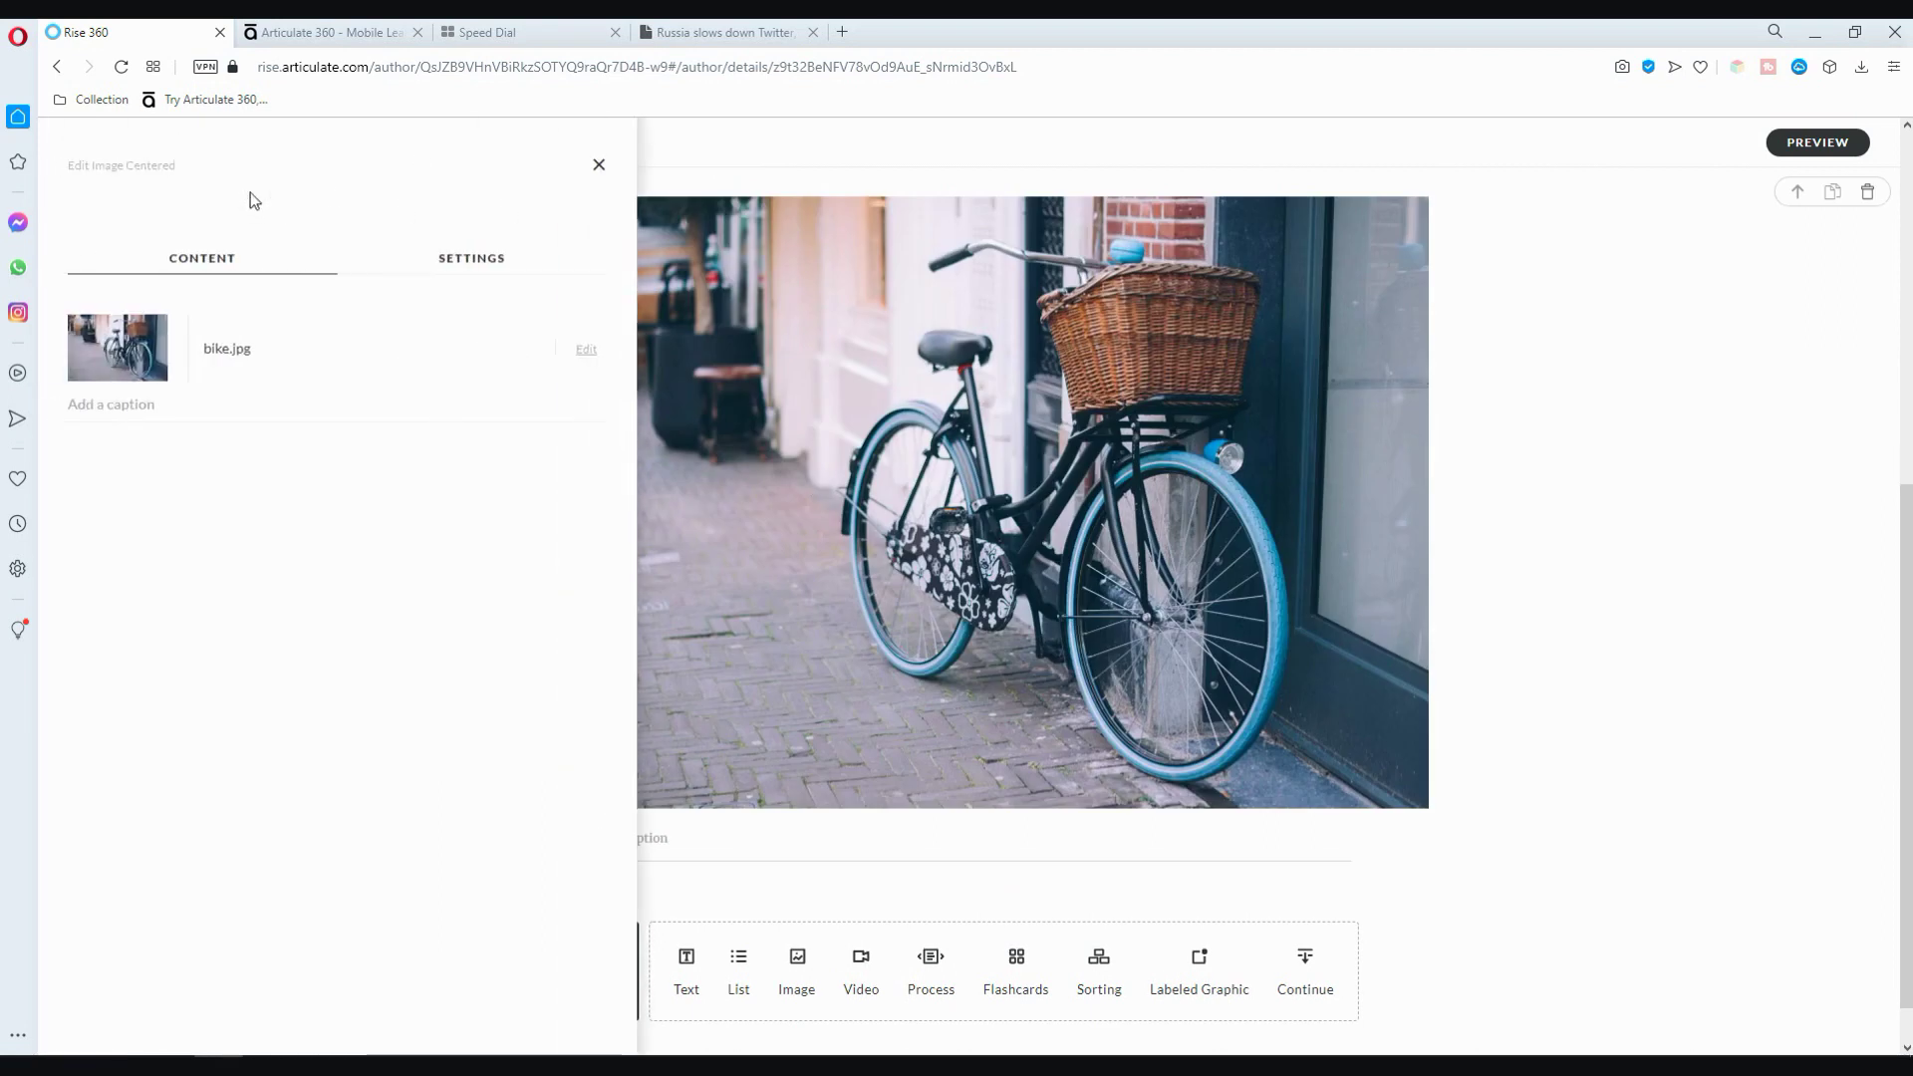
left_click(585, 353)
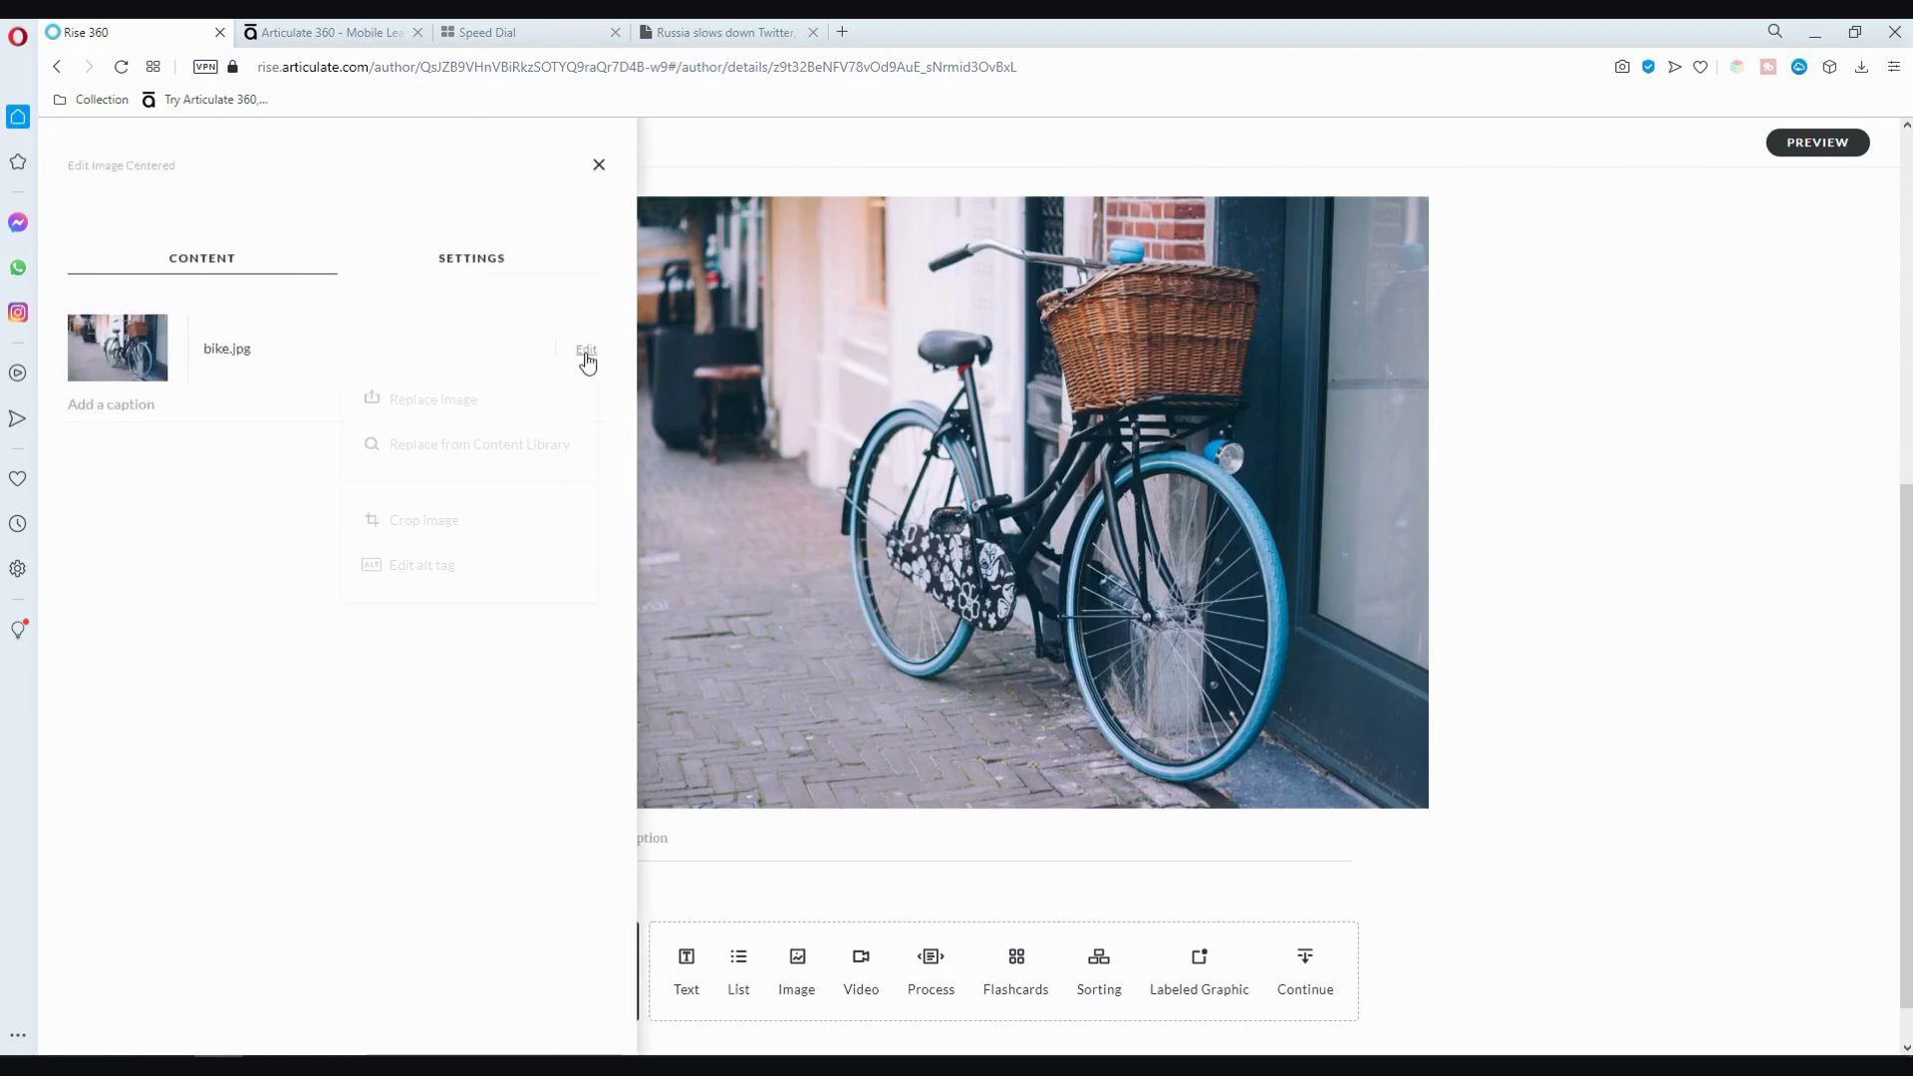
left_click(482, 395)
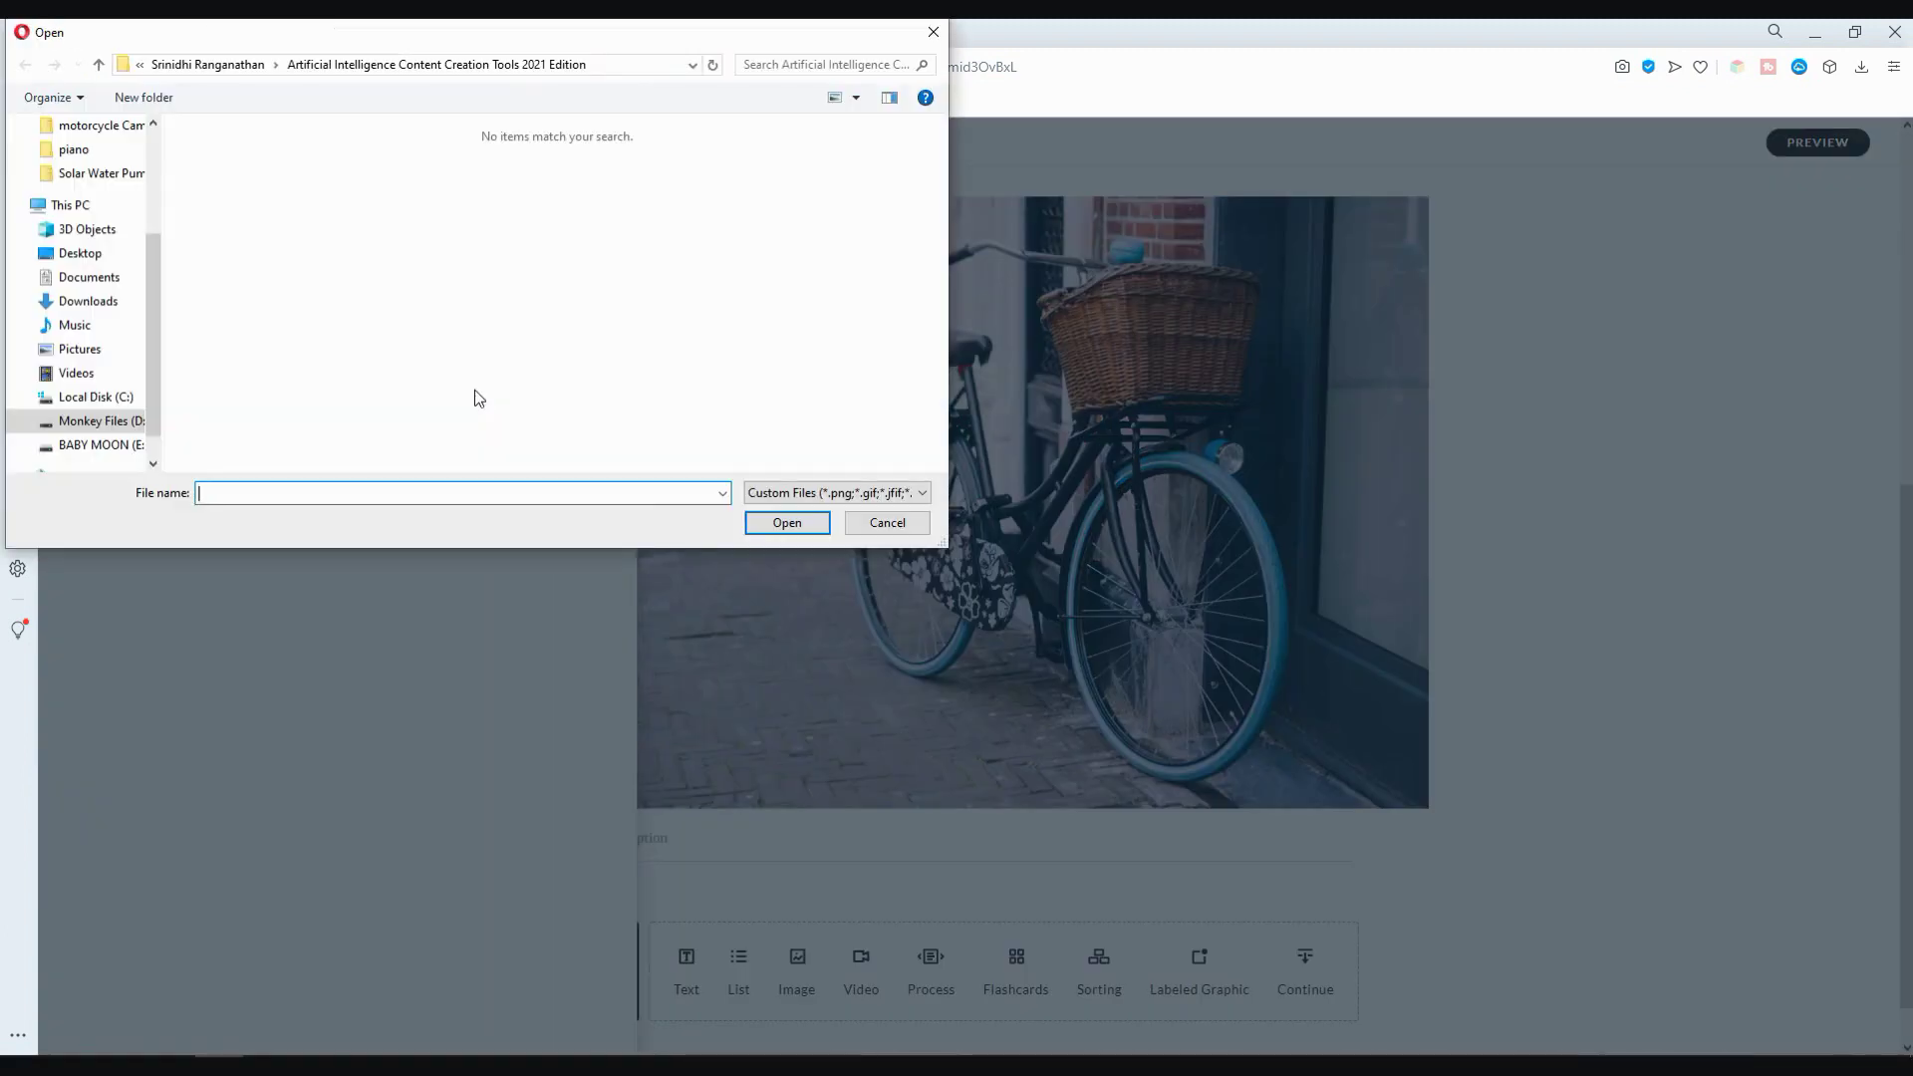
left_click(115, 255)
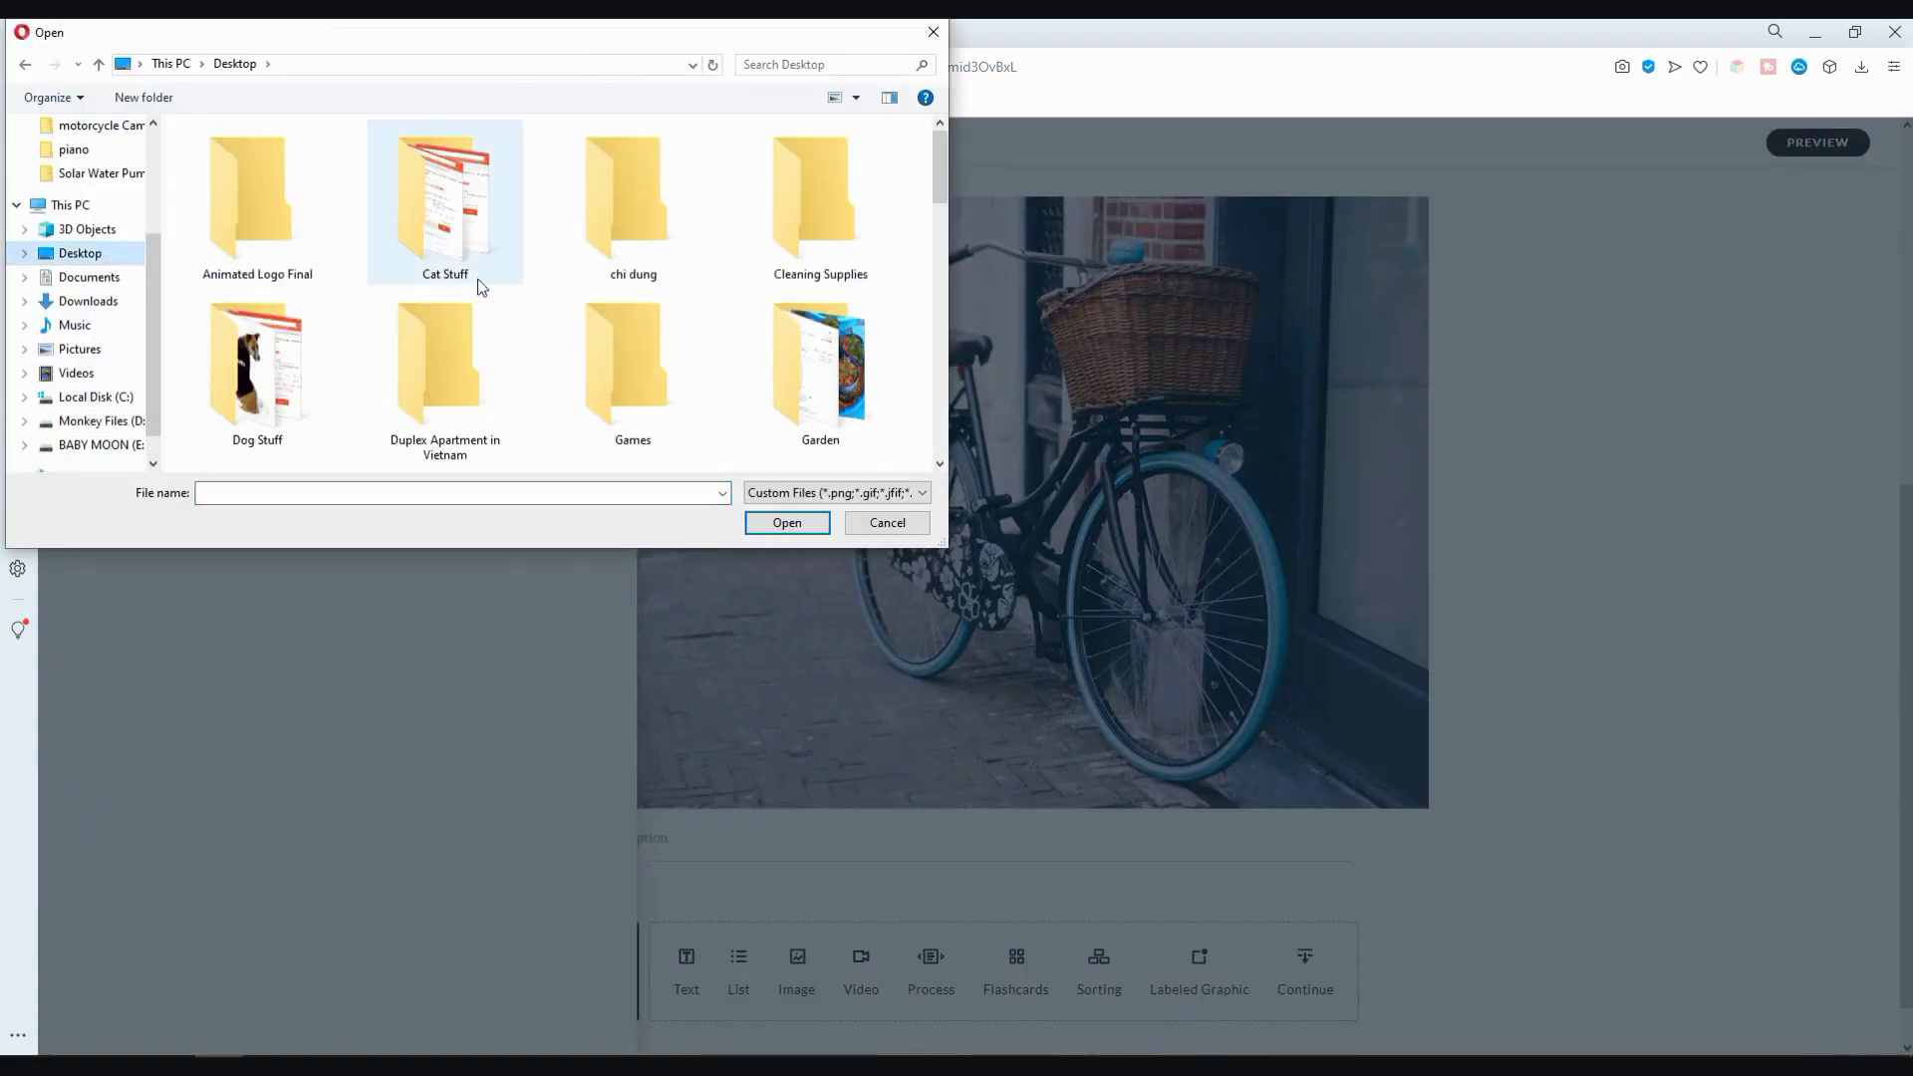
scroll(478, 285, "down", 6)
scroll(710, 332, "down", 2)
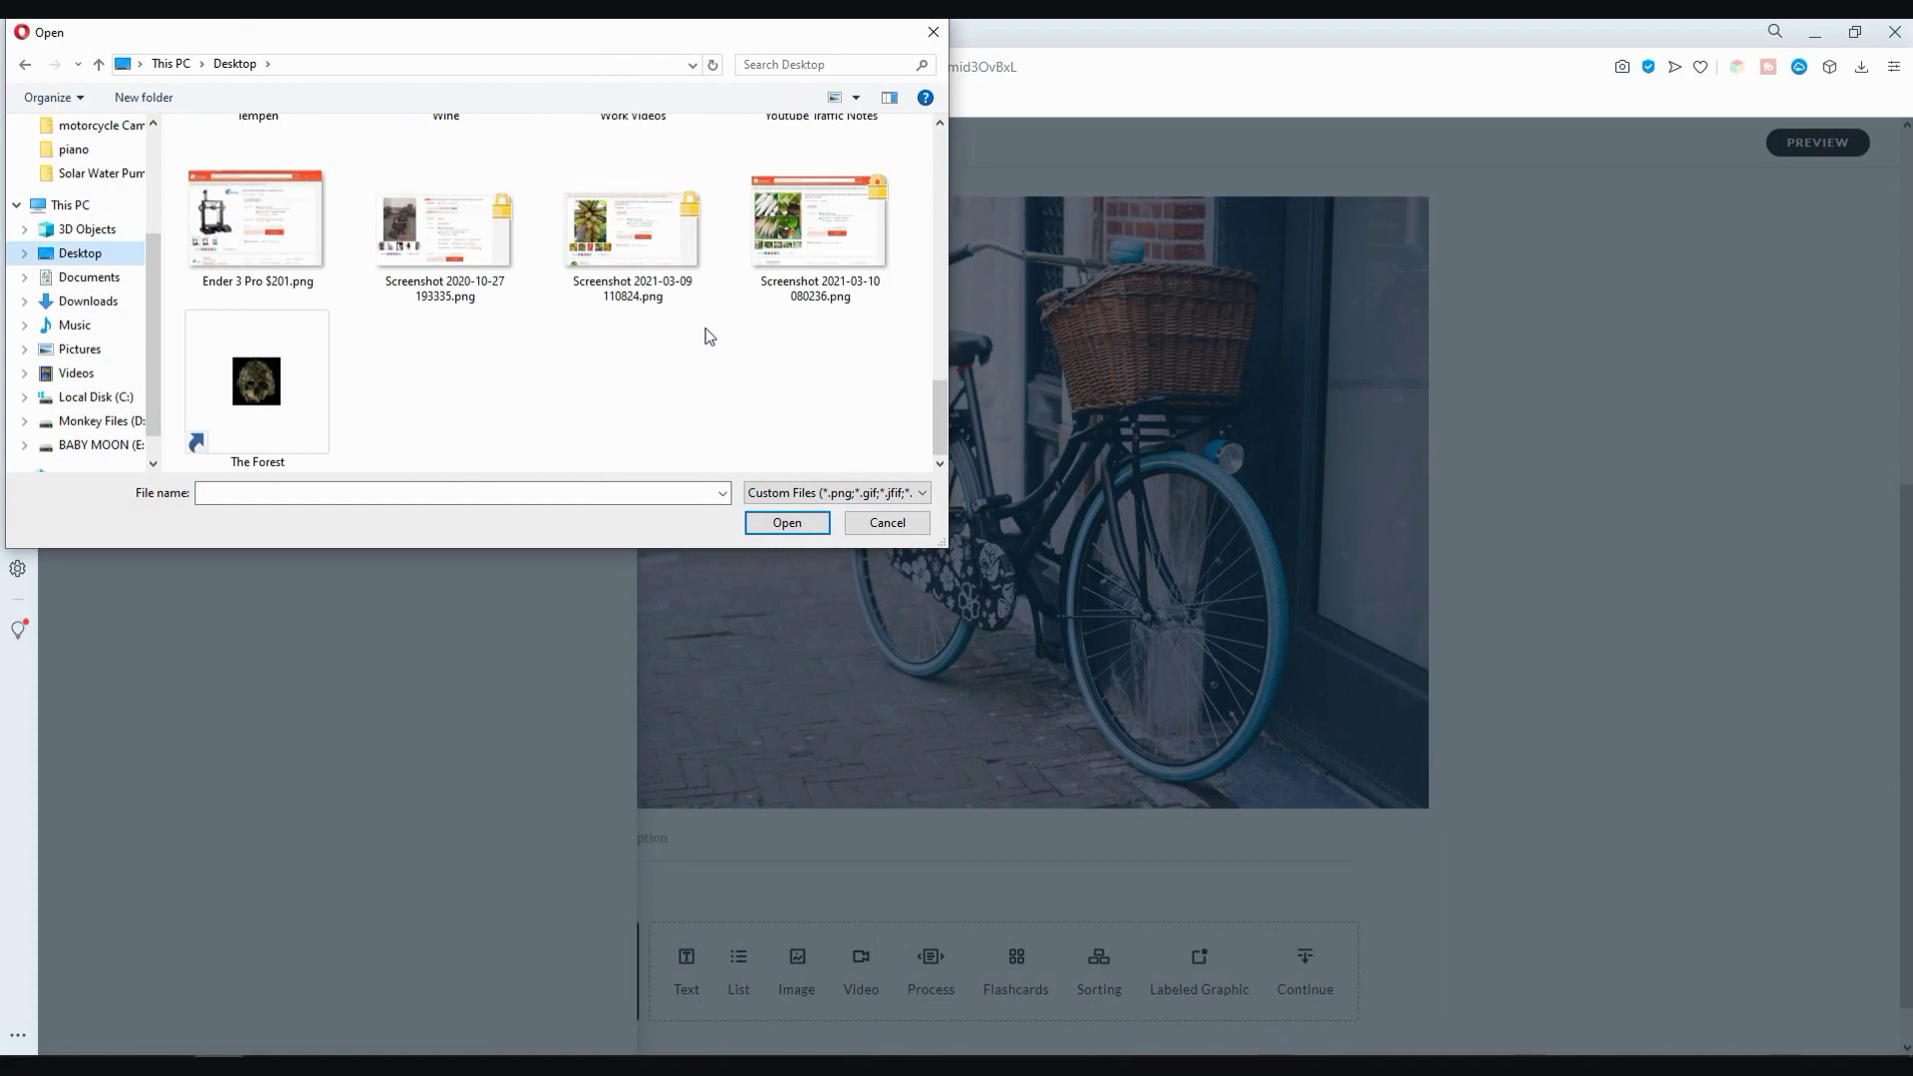
scroll(703, 336, "up", 5)
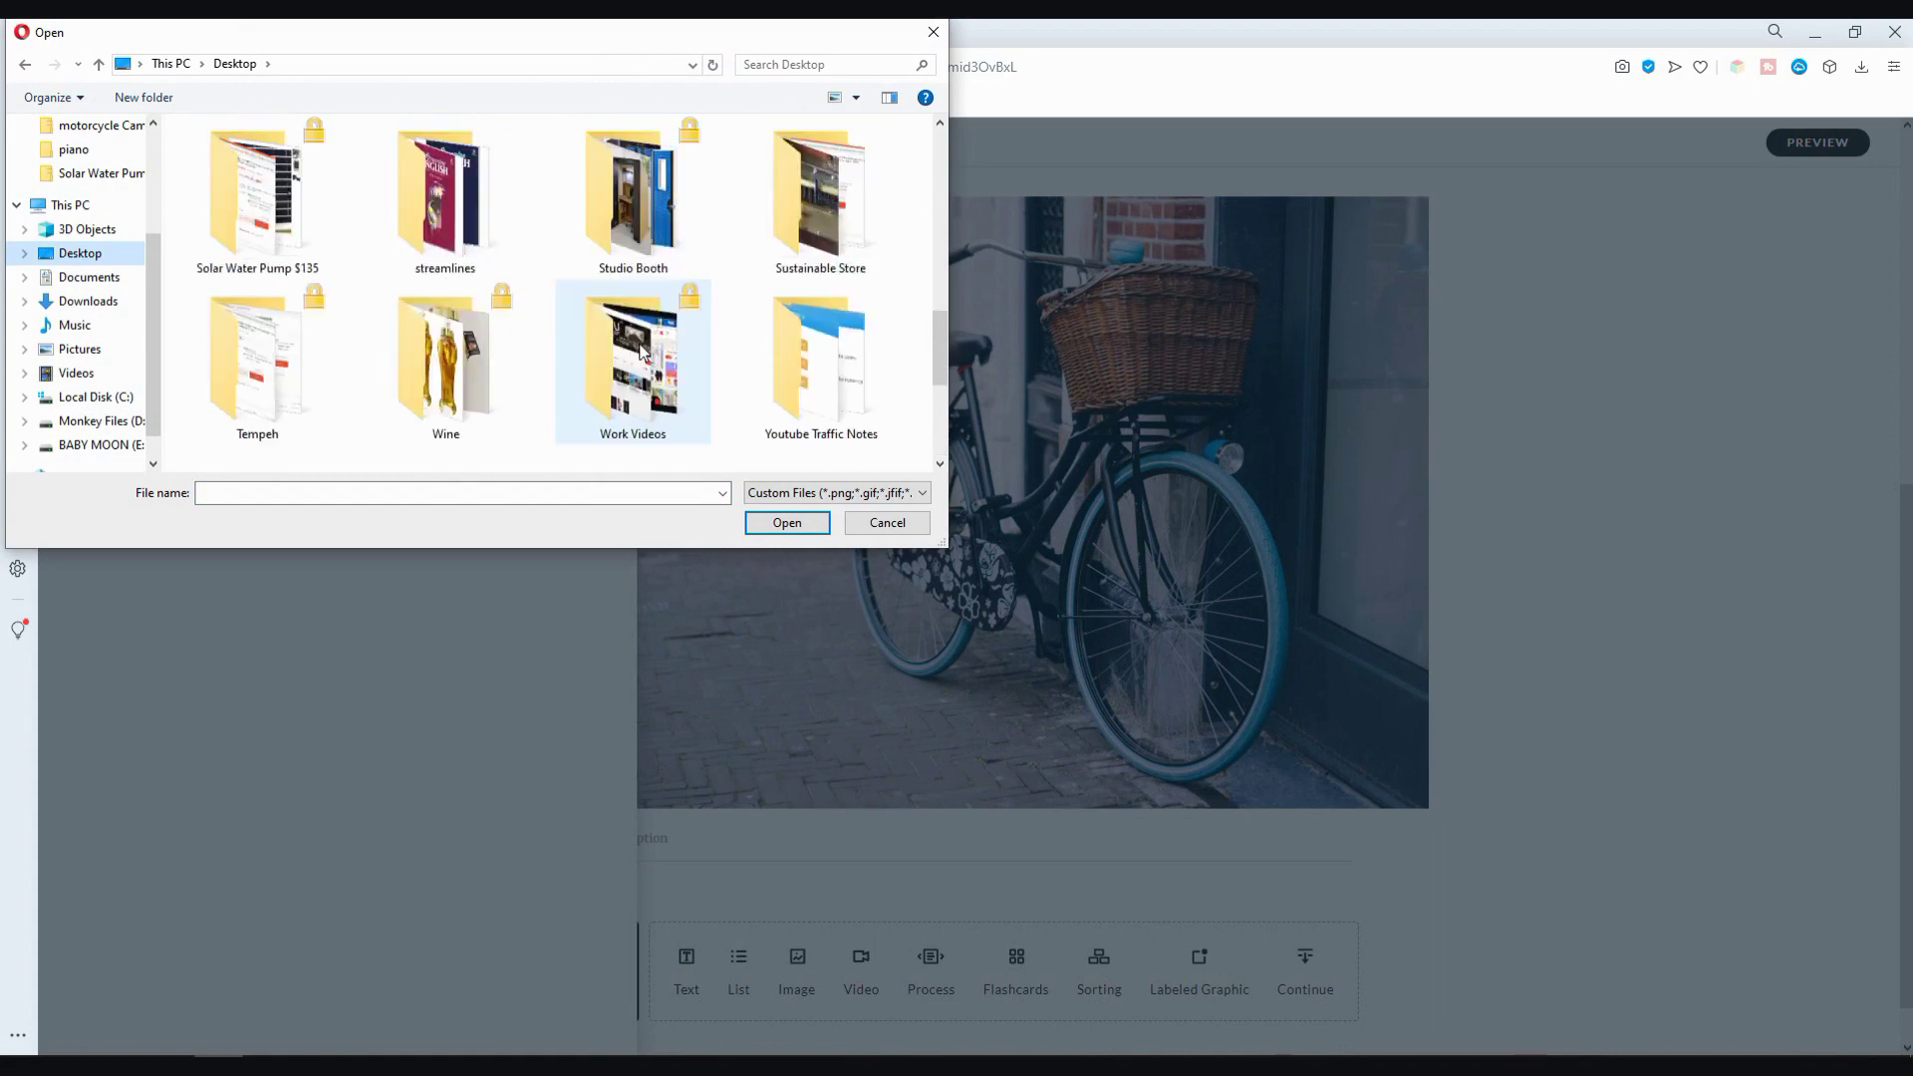
scroll(611, 349, "down", 5)
double_click(624, 261)
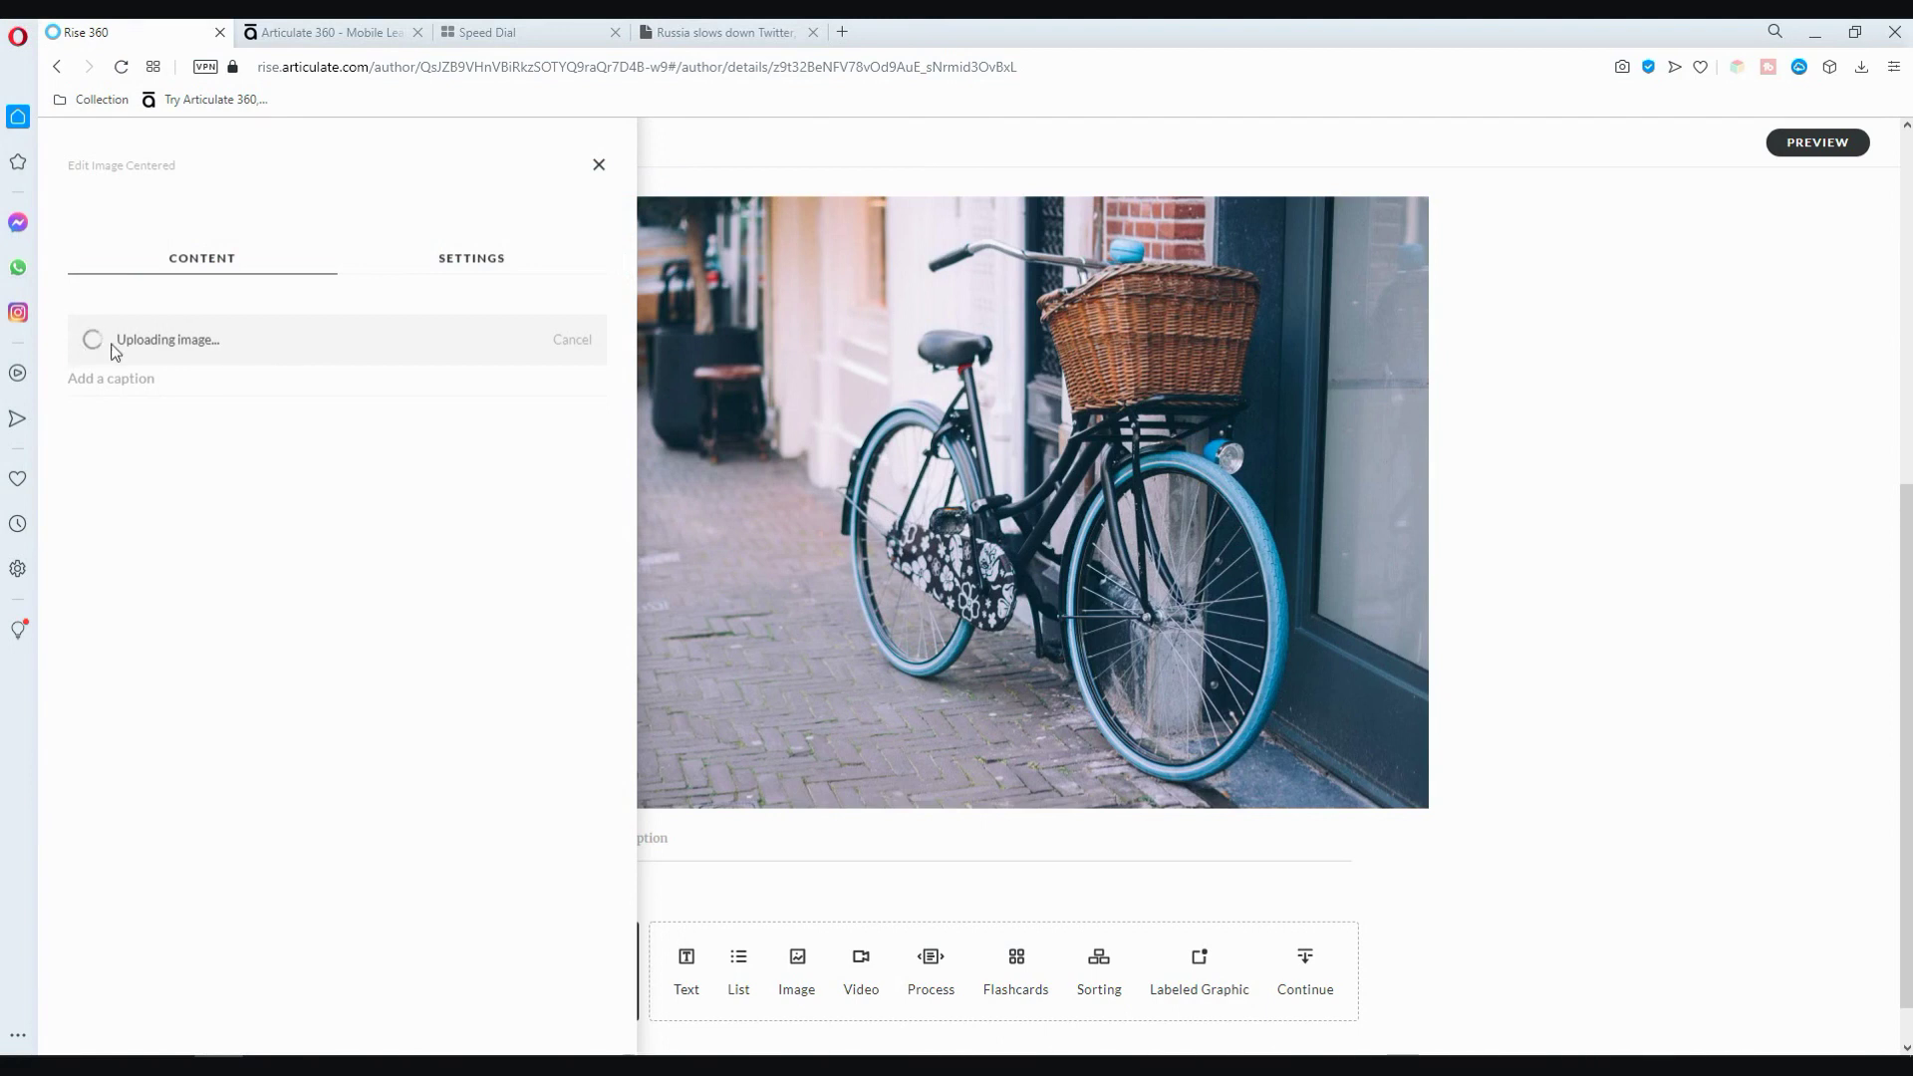
left_click(598, 165)
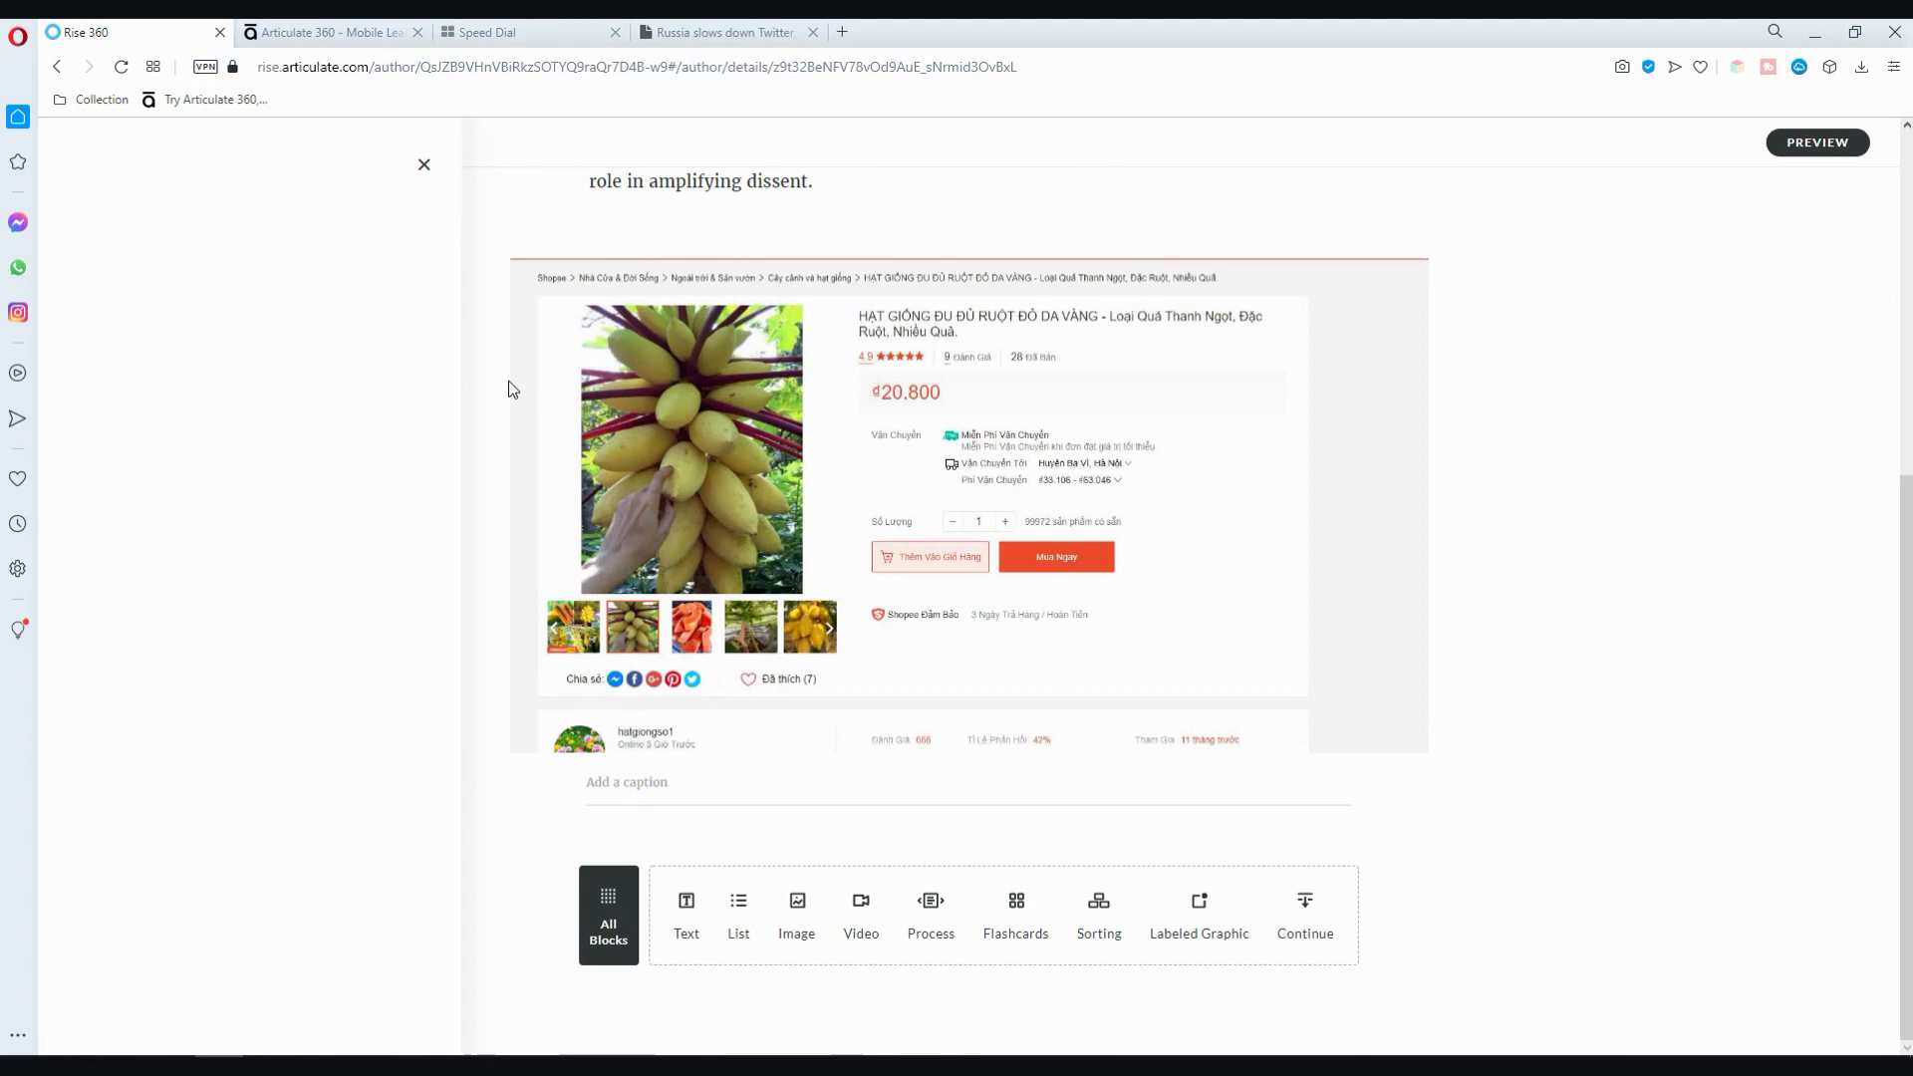
Insert a numbered list block below the image and delete its third item.
scroll(815, 429, "up", 6)
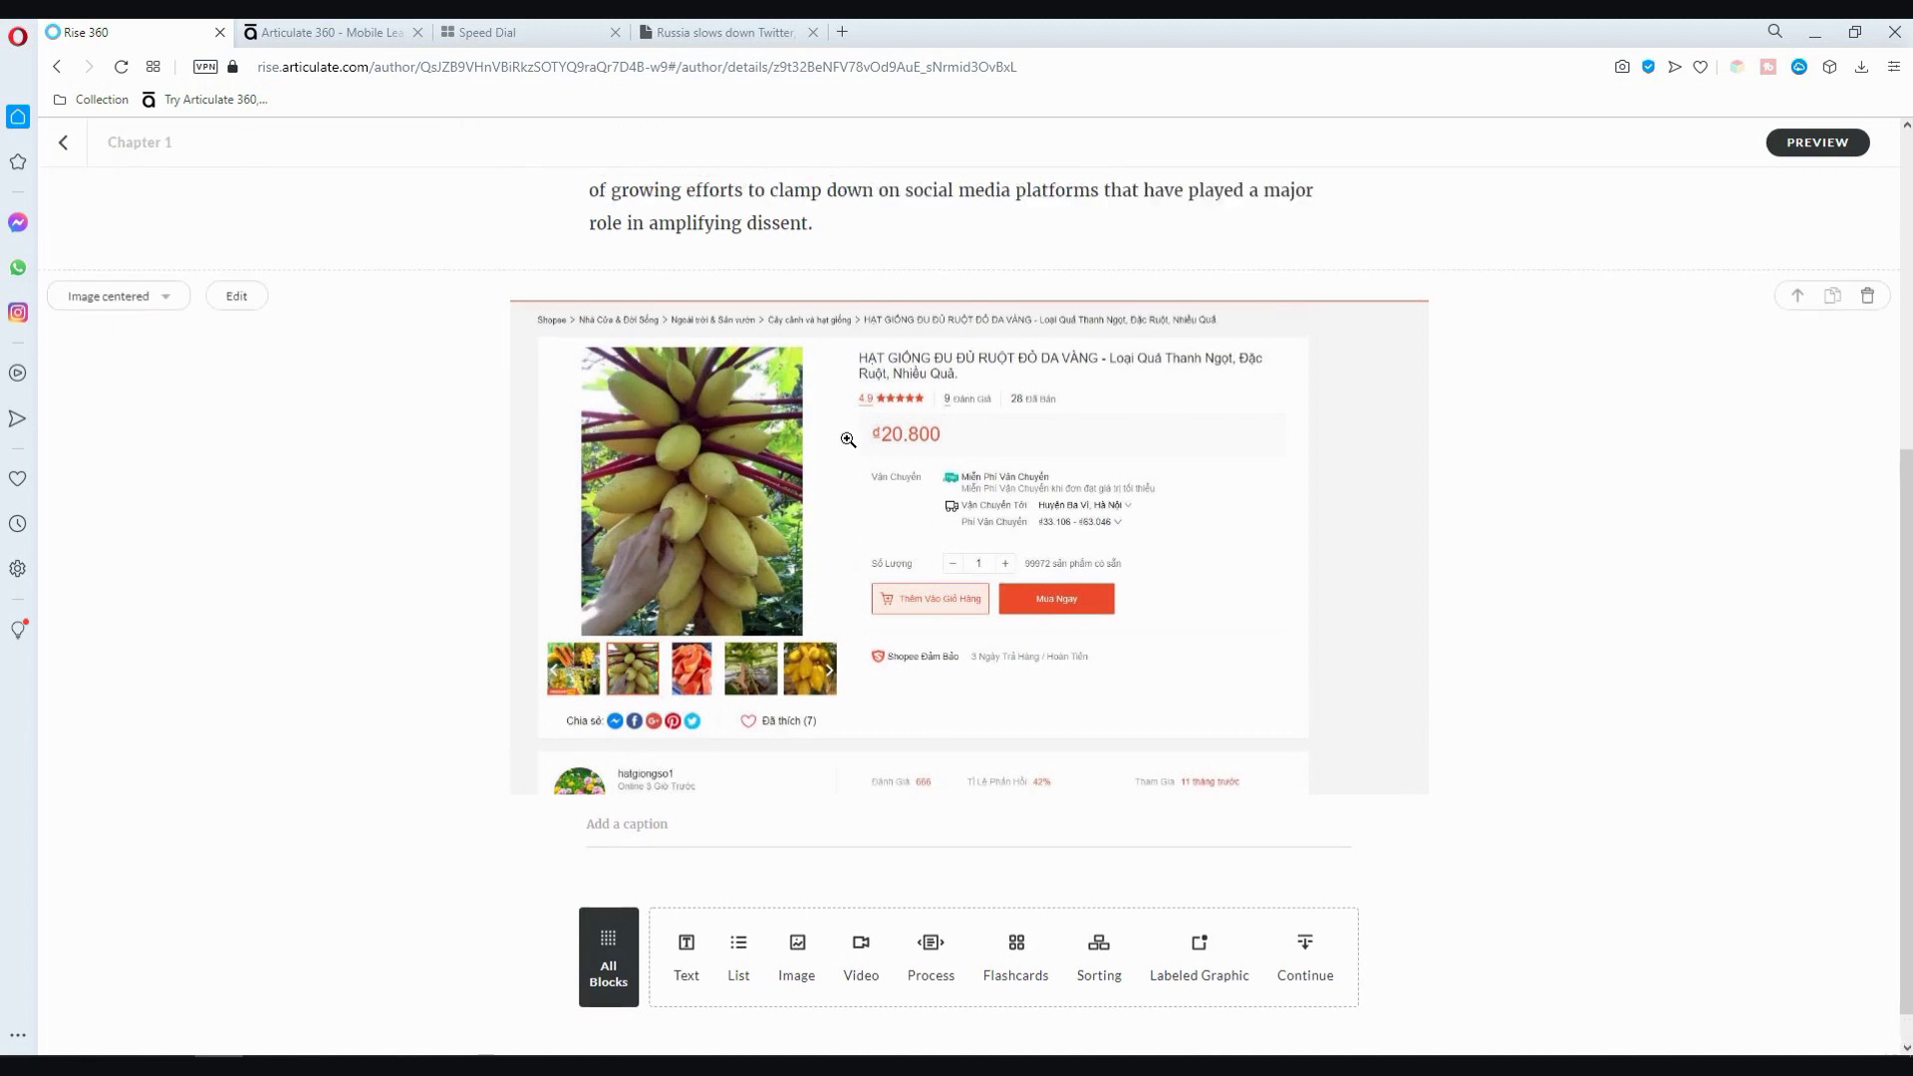
scroll(815, 431, "down", 6)
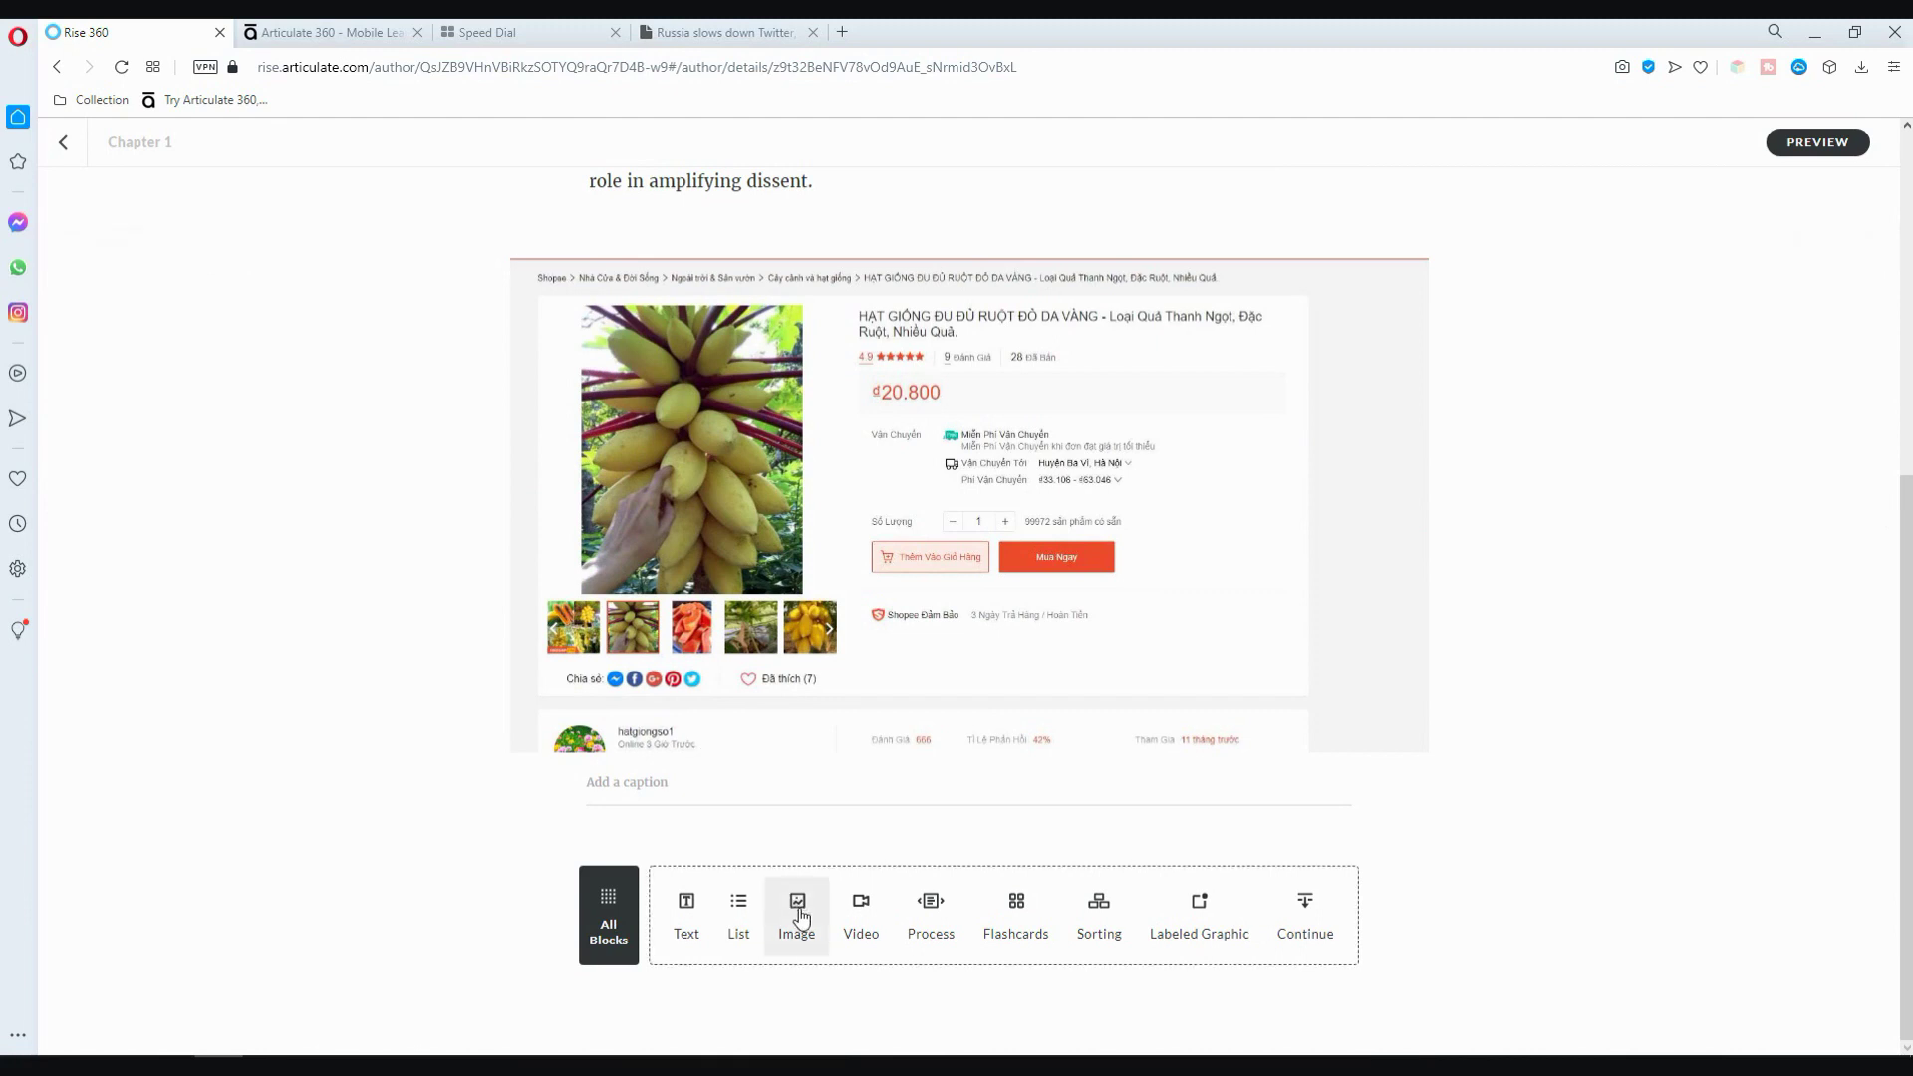
left_click(737, 918)
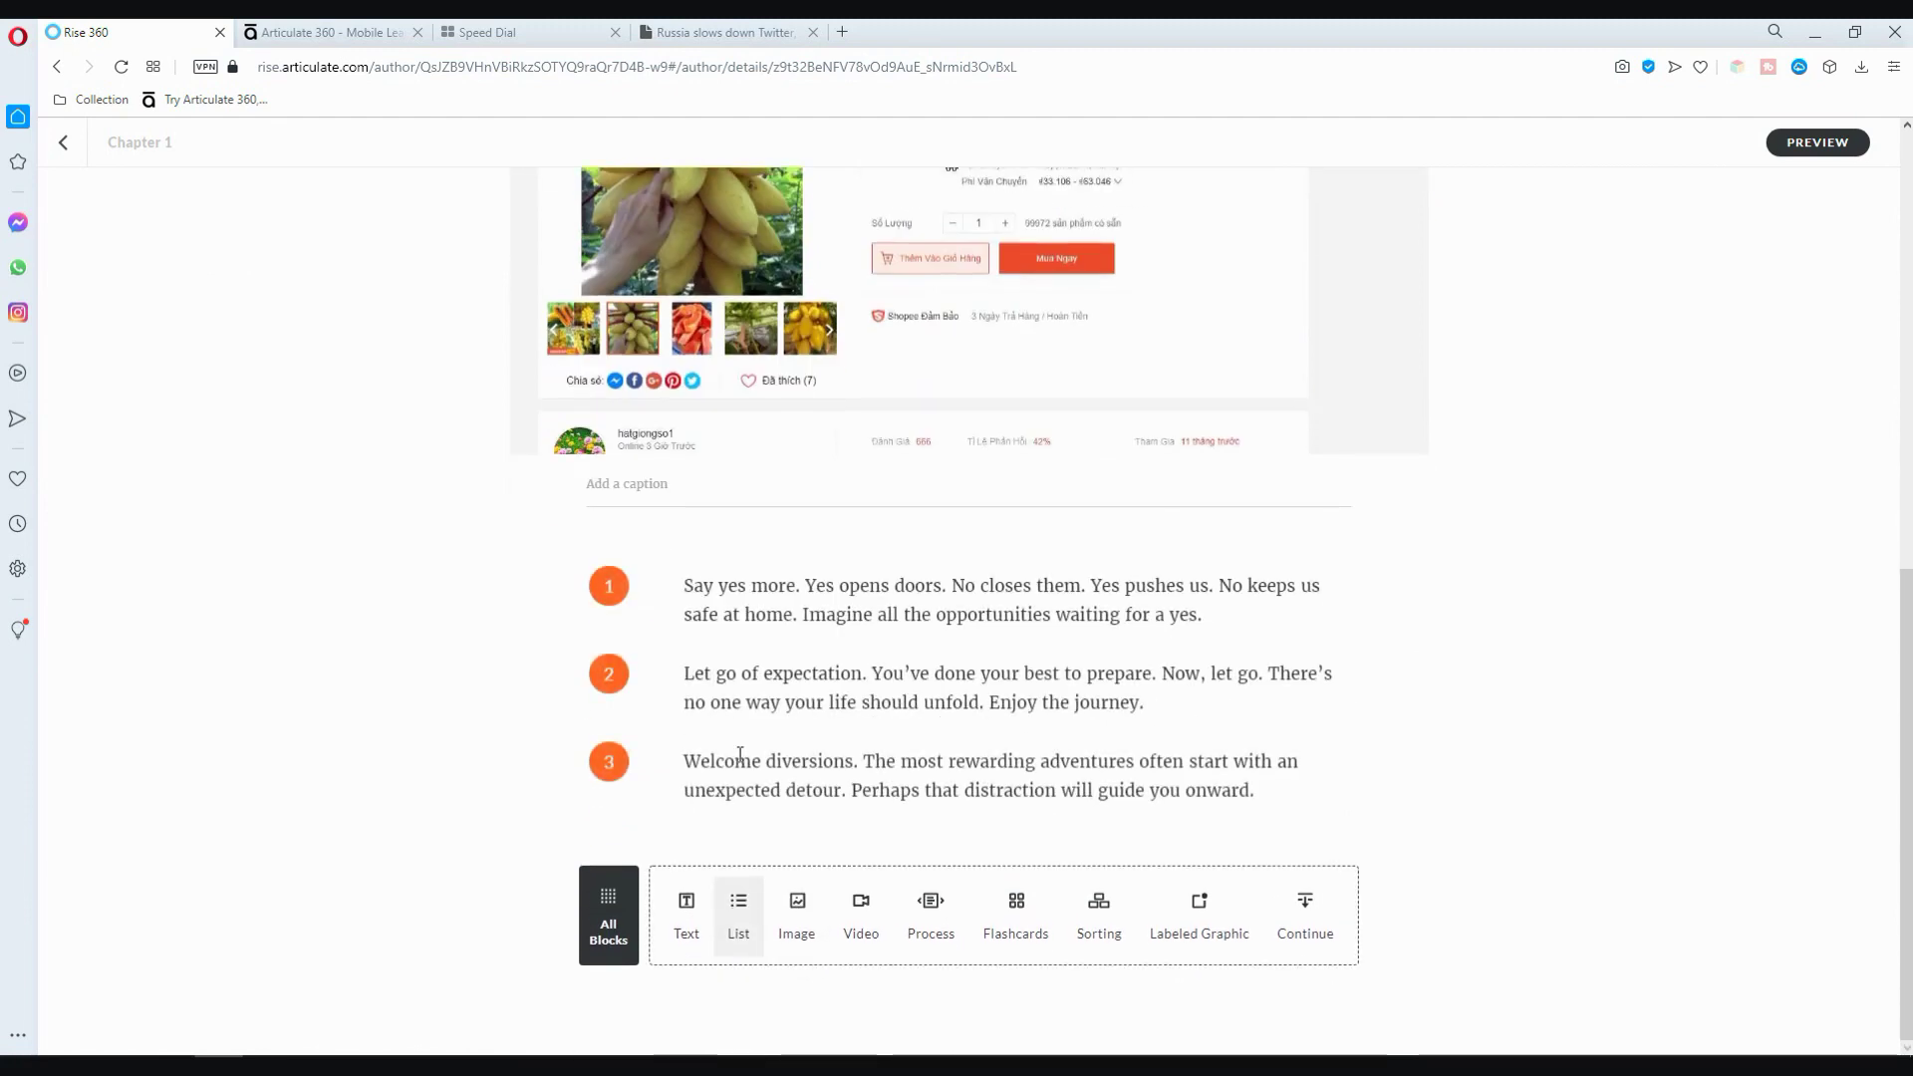
left_click(1267, 794)
key("Return")
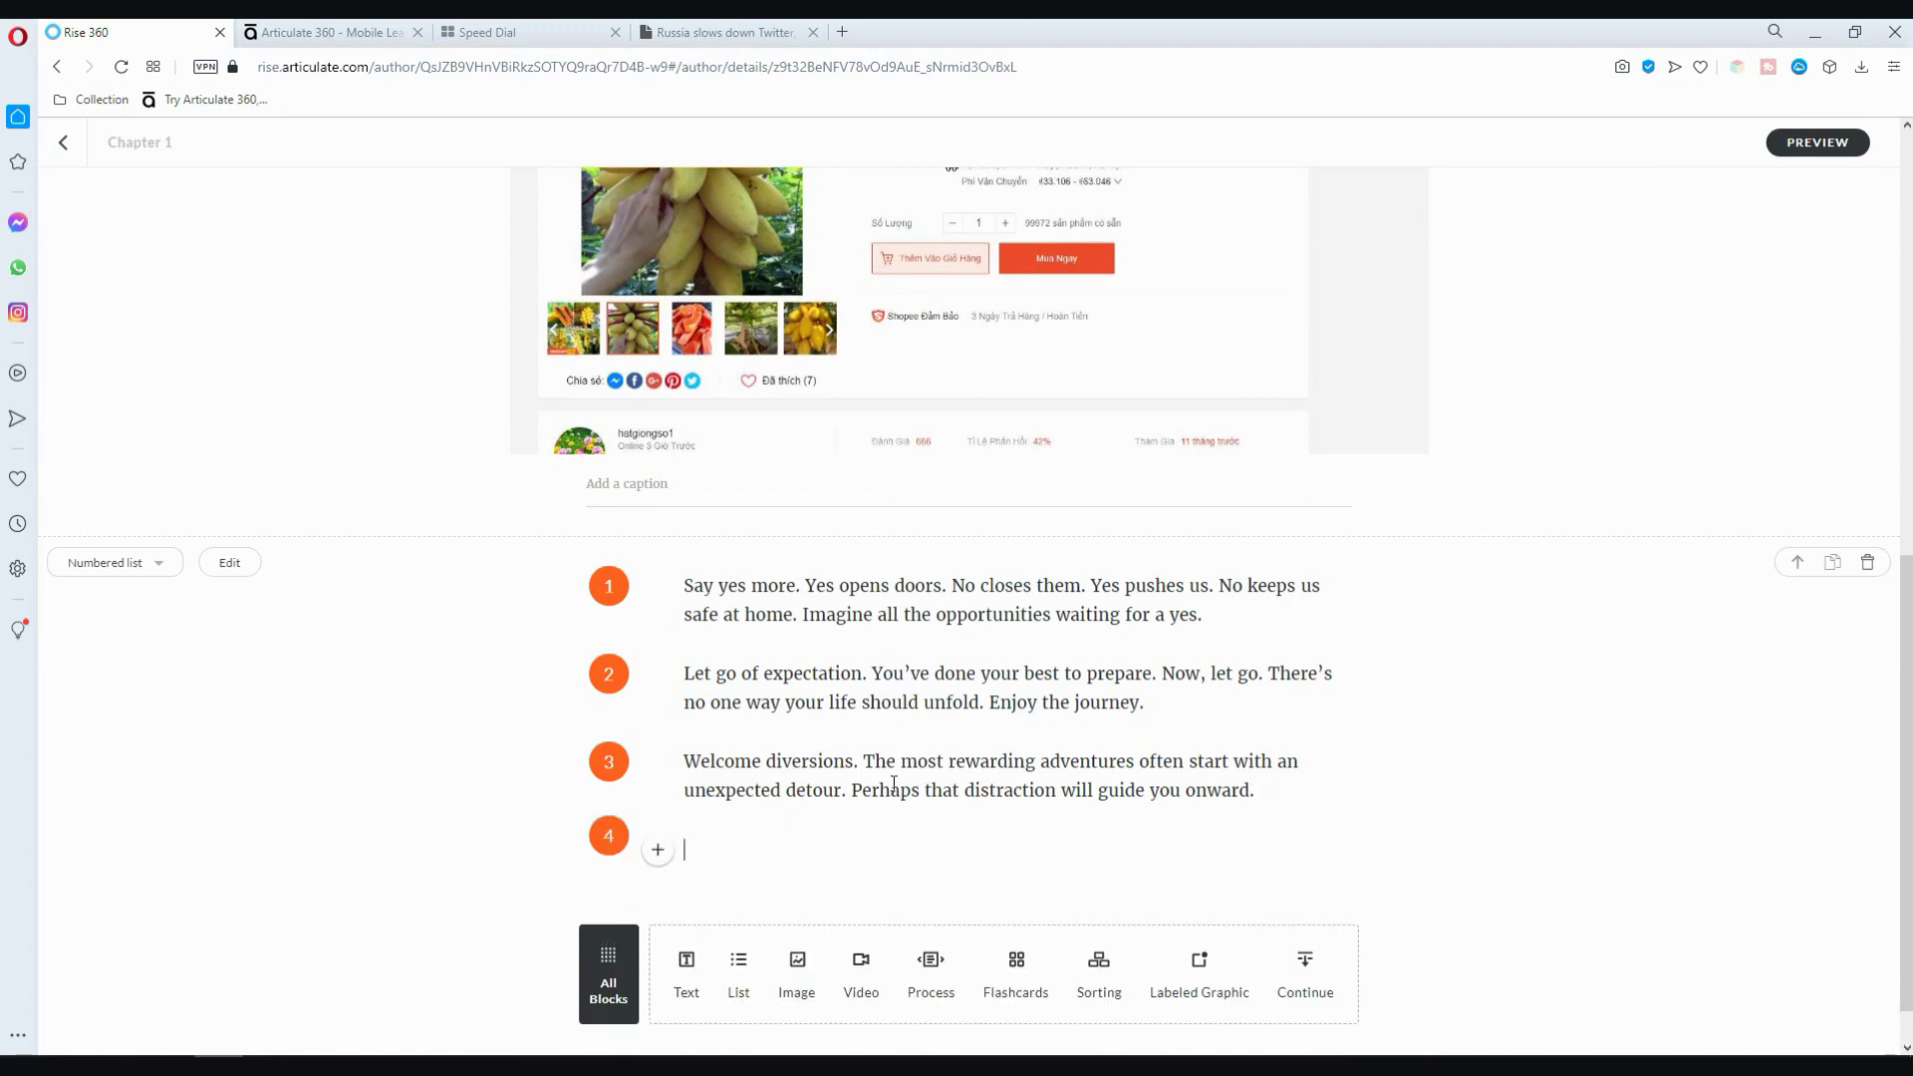
key("BackSpace")
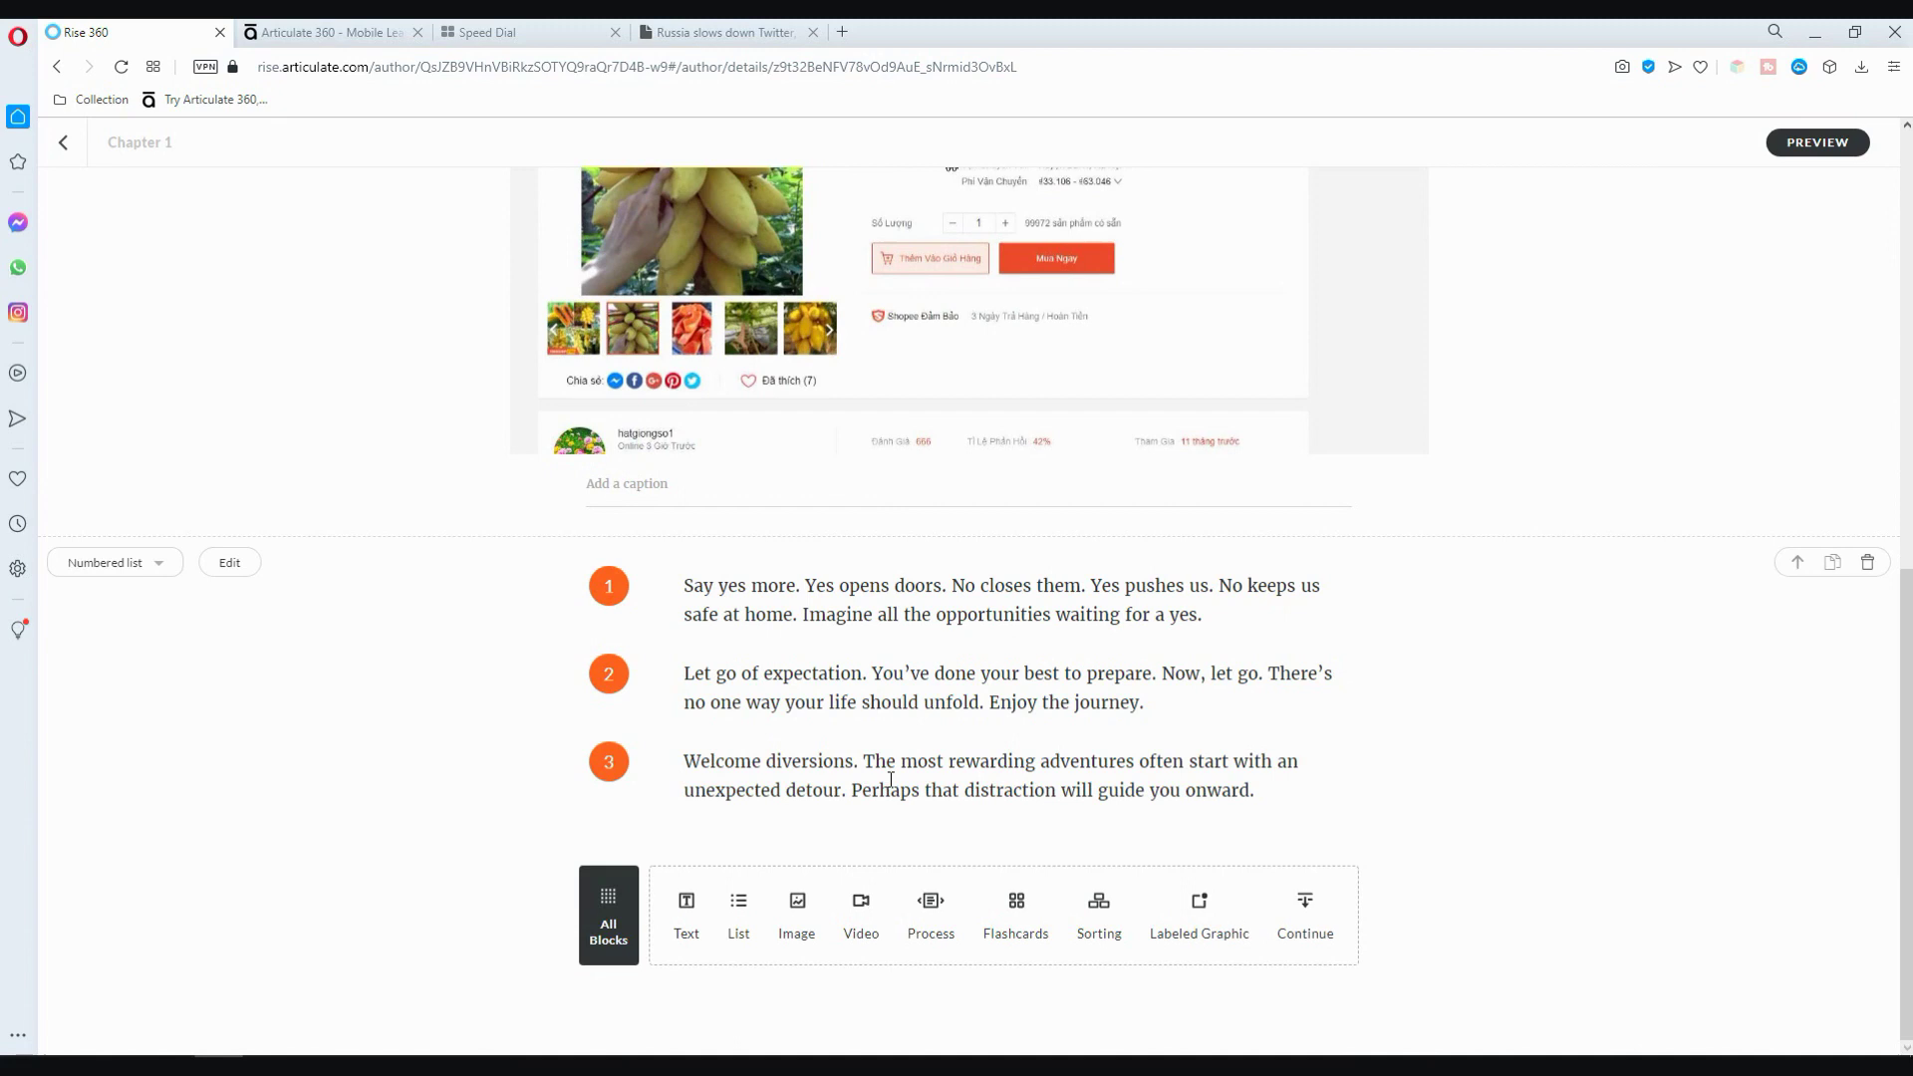
left_click_drag(1282, 820, 688, 762)
key("BackSpace")
key("BackSpace")
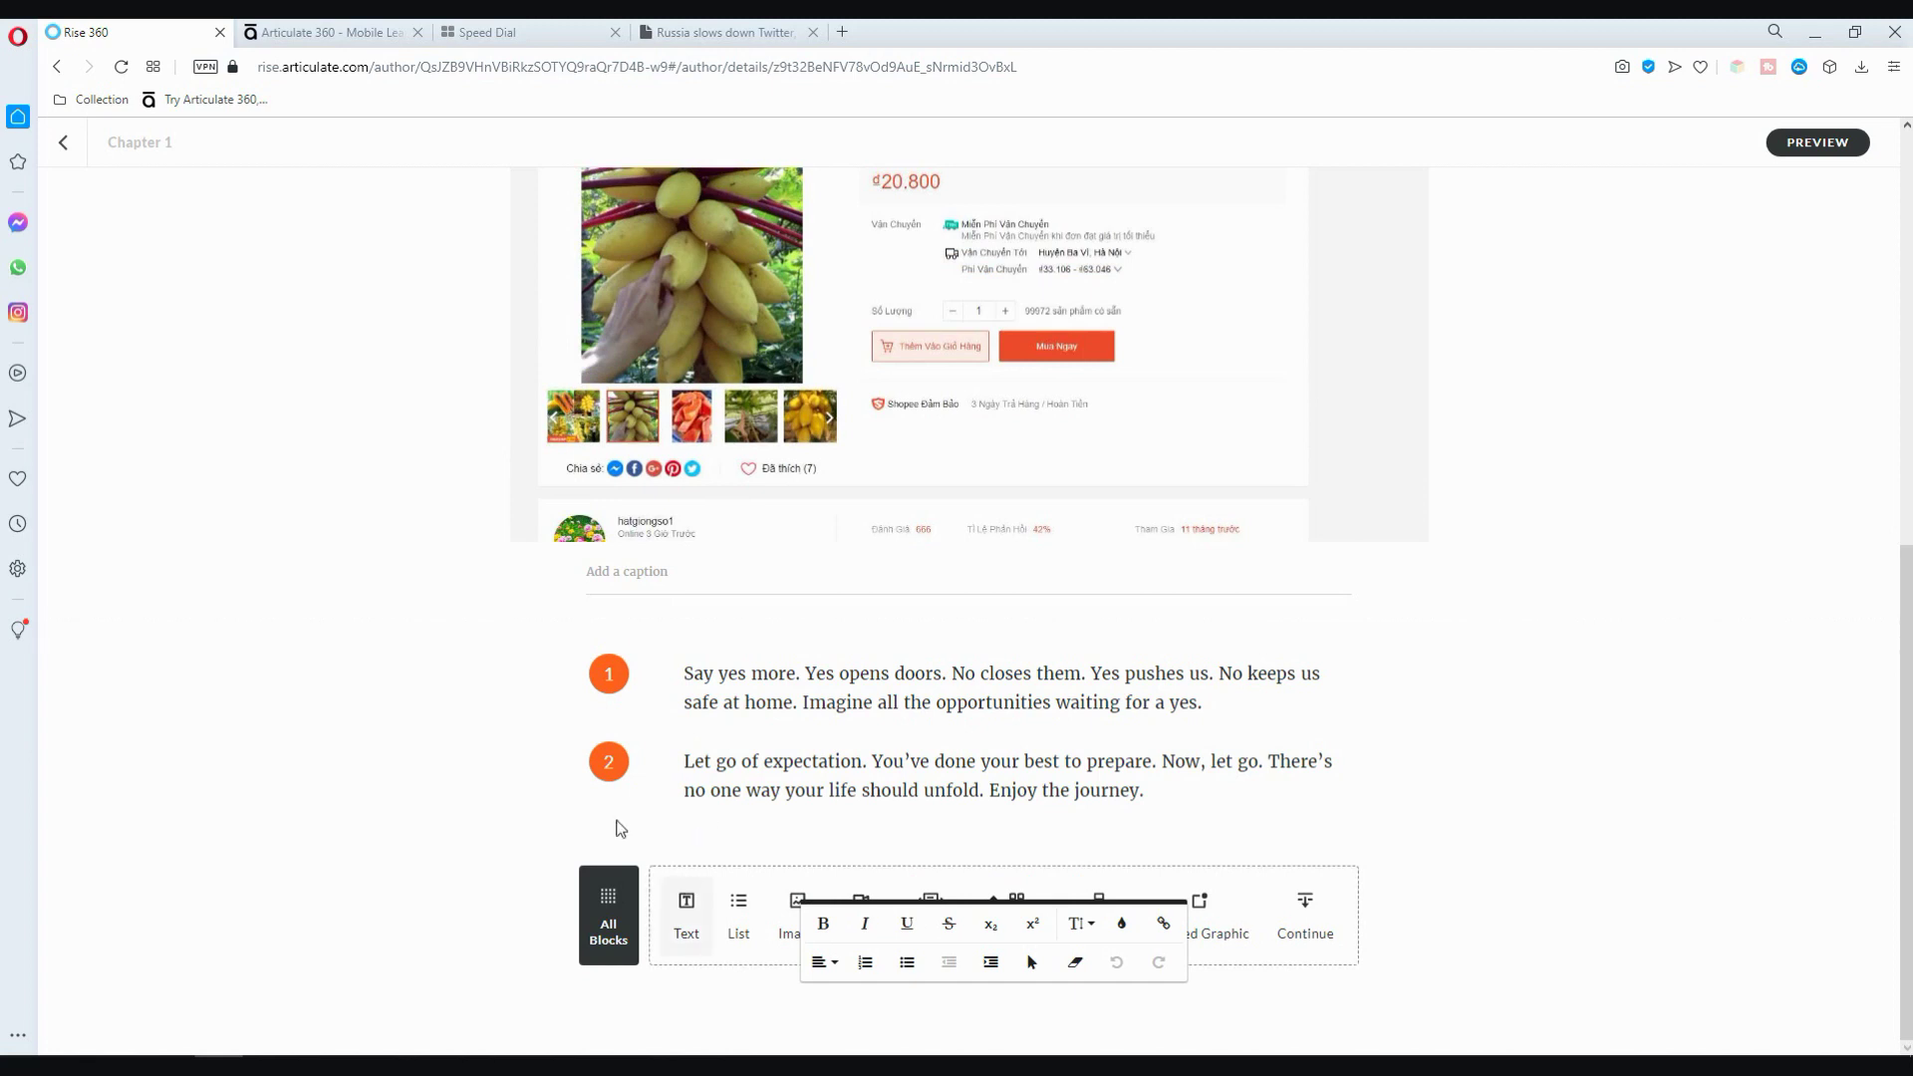
Change the list style to Checkbox list, then to Bulleted list.
left_click(157, 654)
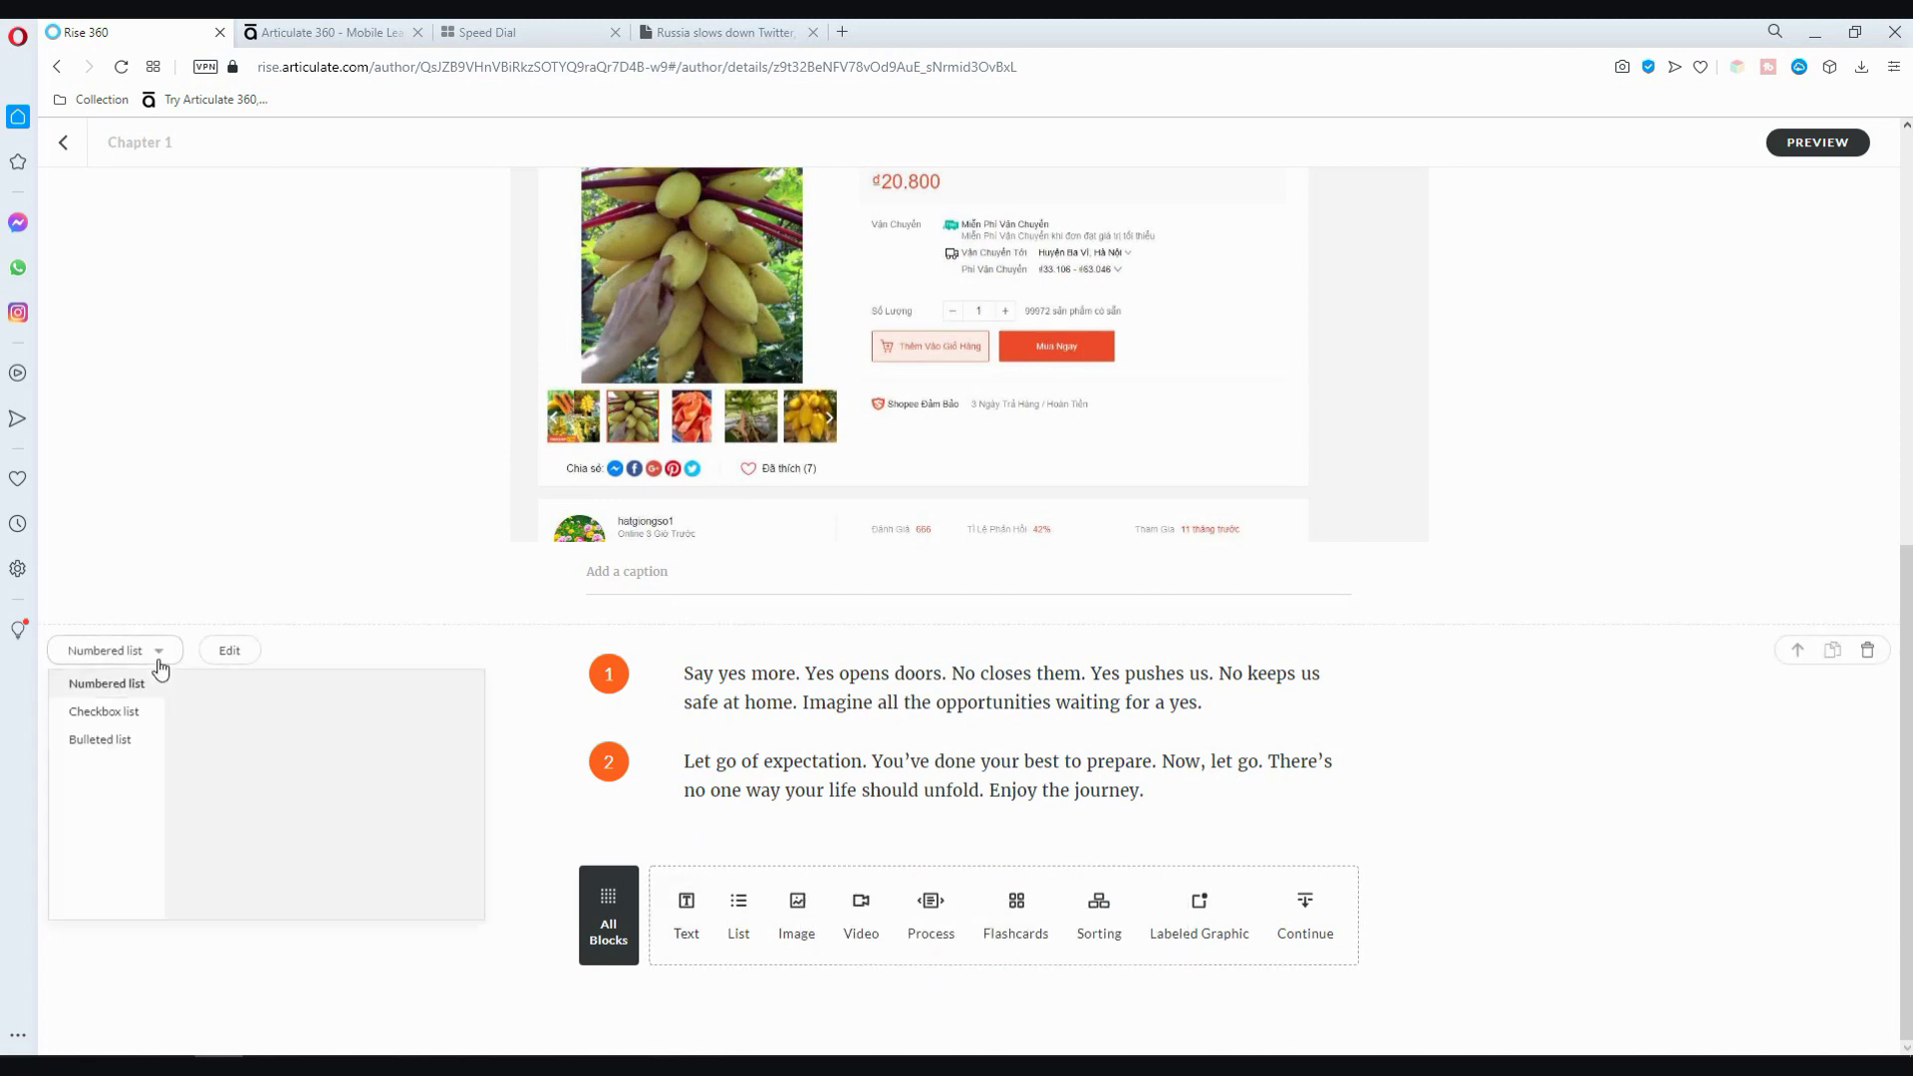
left_click(147, 711)
left_click(135, 694)
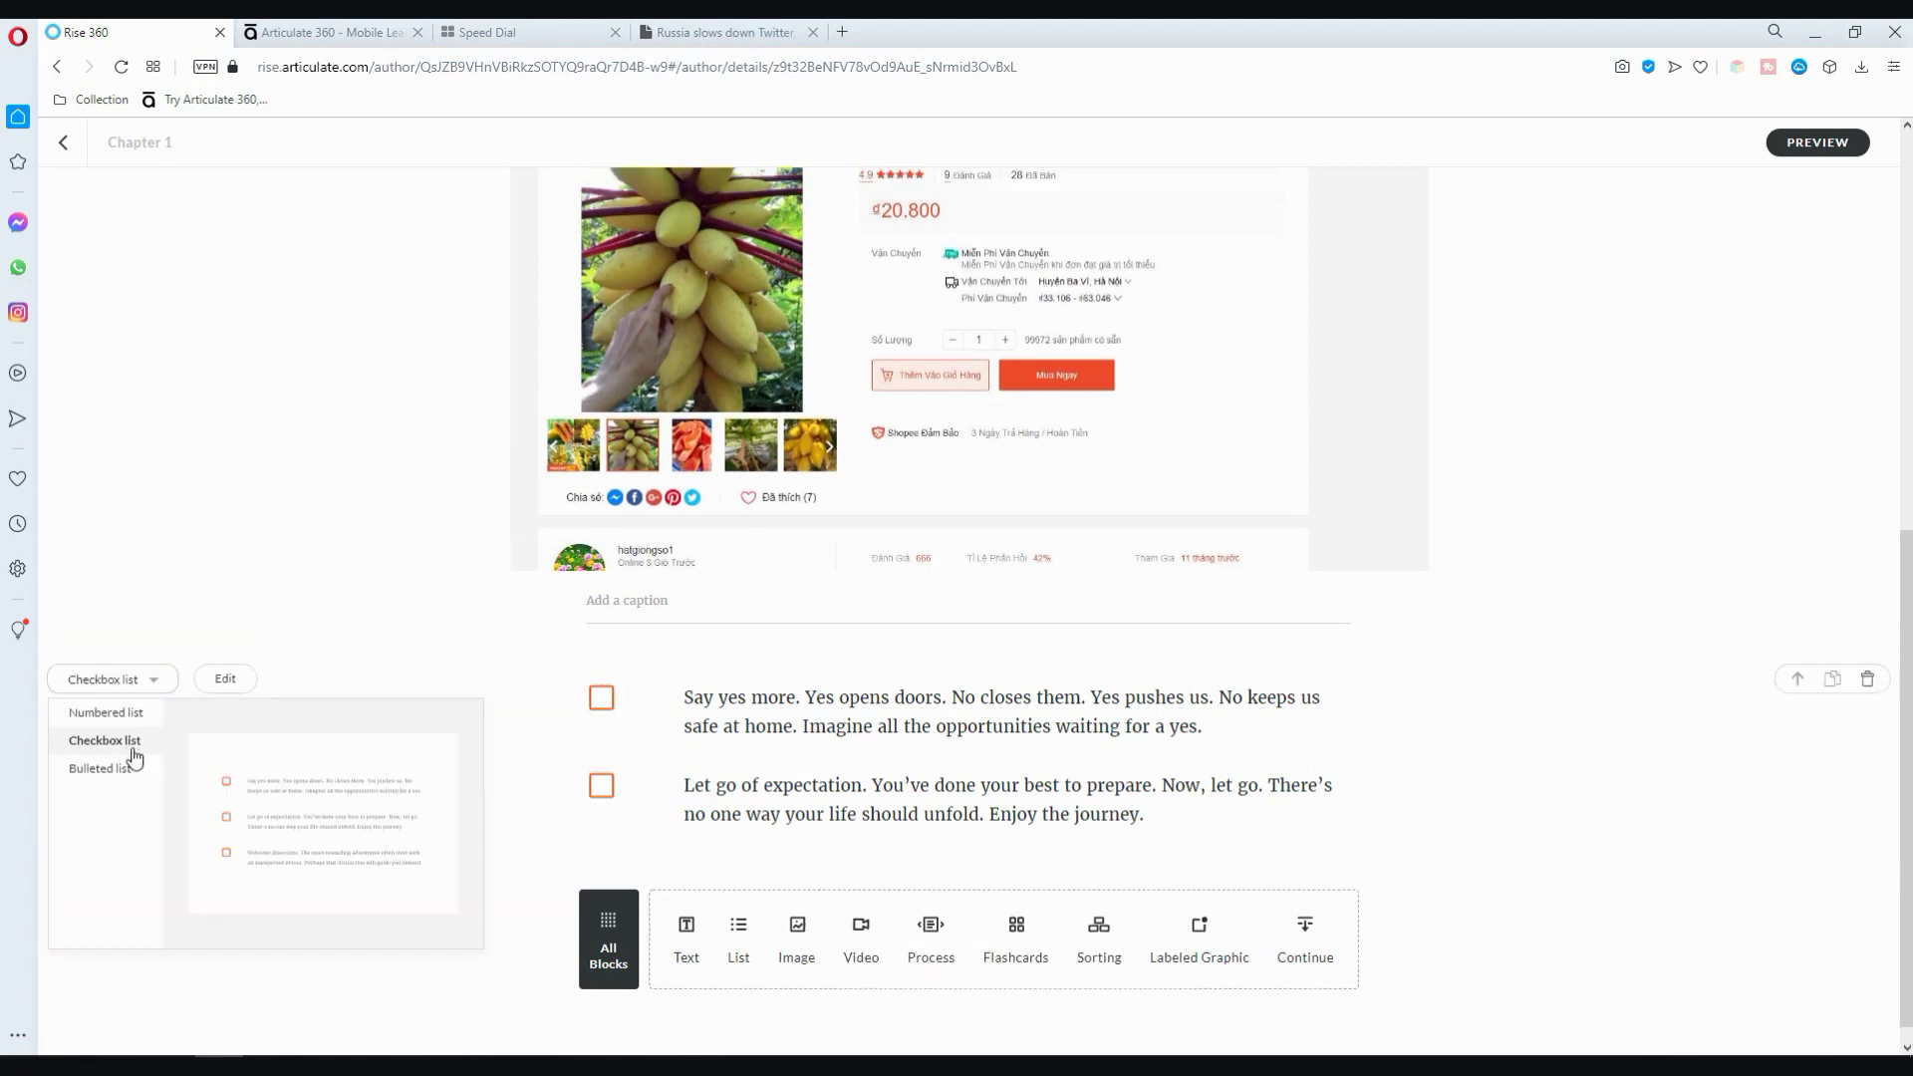
left_click(132, 769)
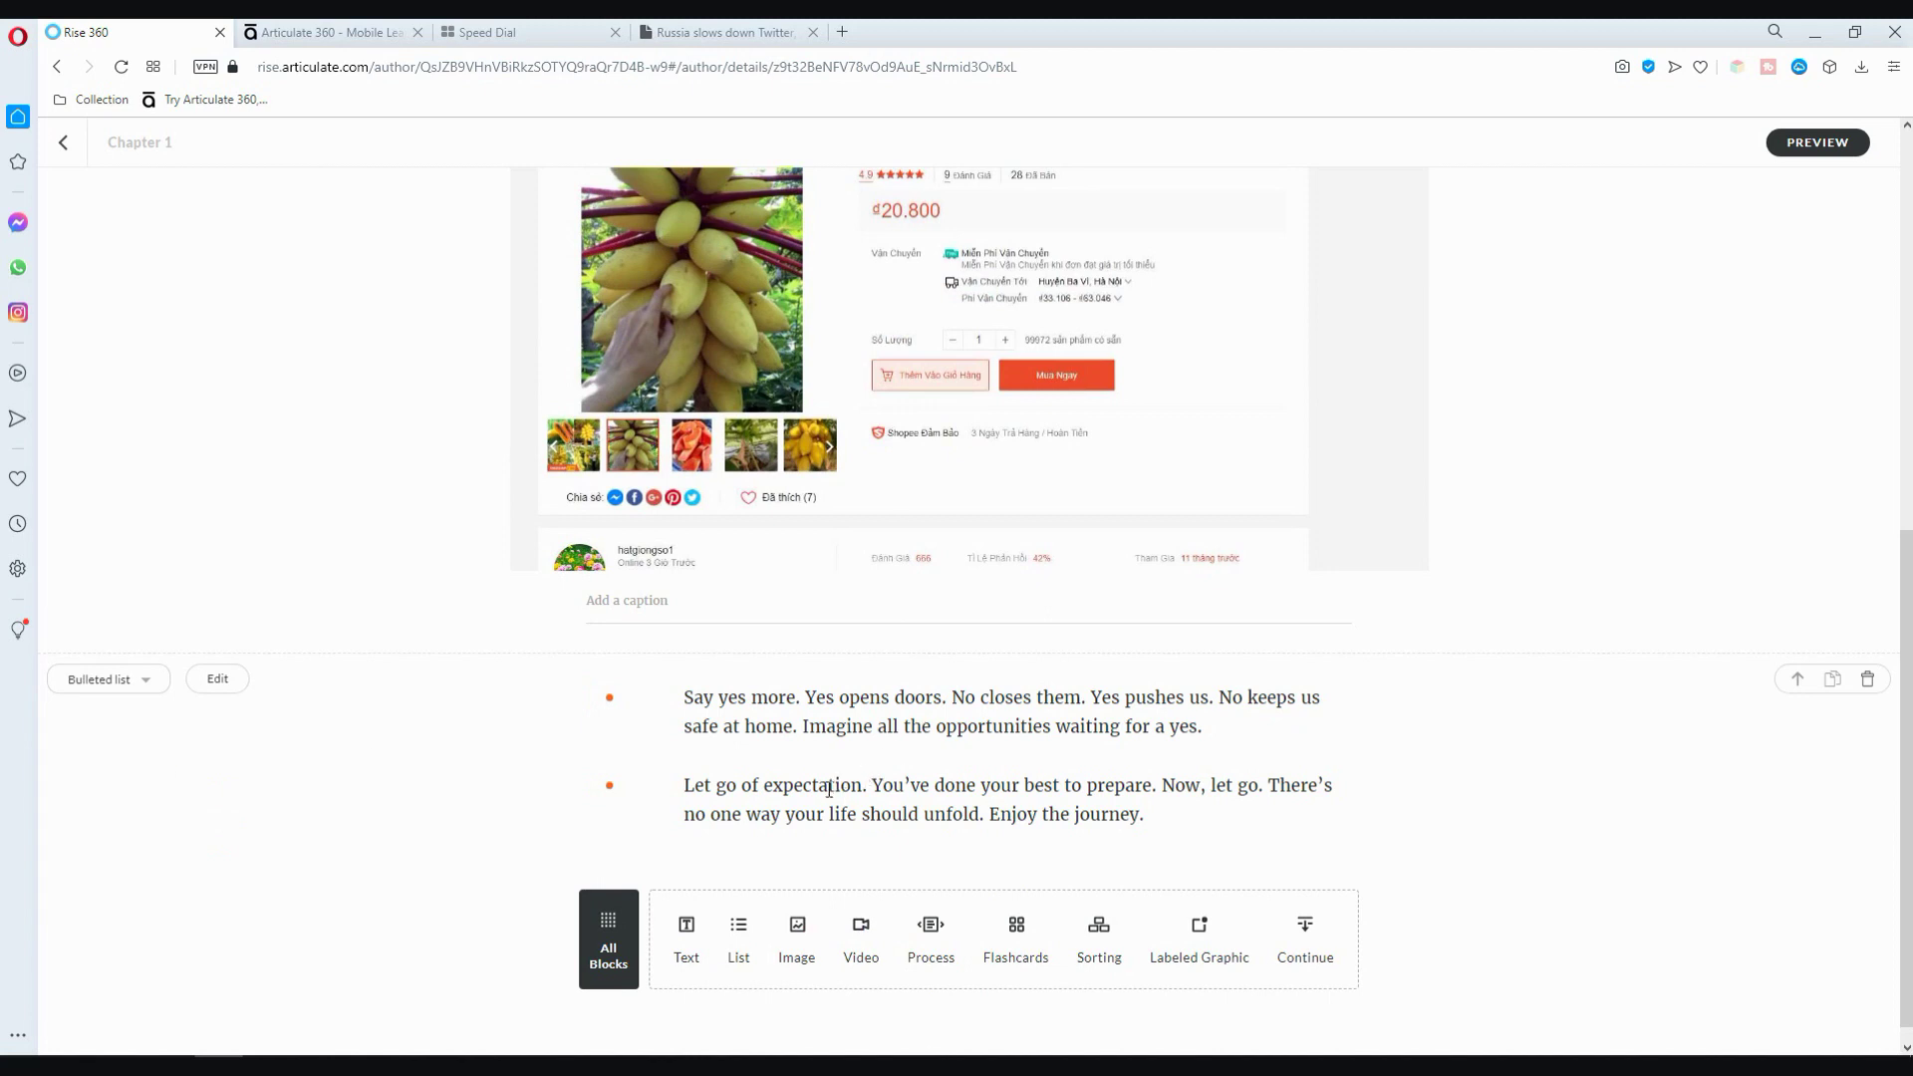
Insert a video block below the list and start replacing its clip, then cancel.
left_click(863, 947)
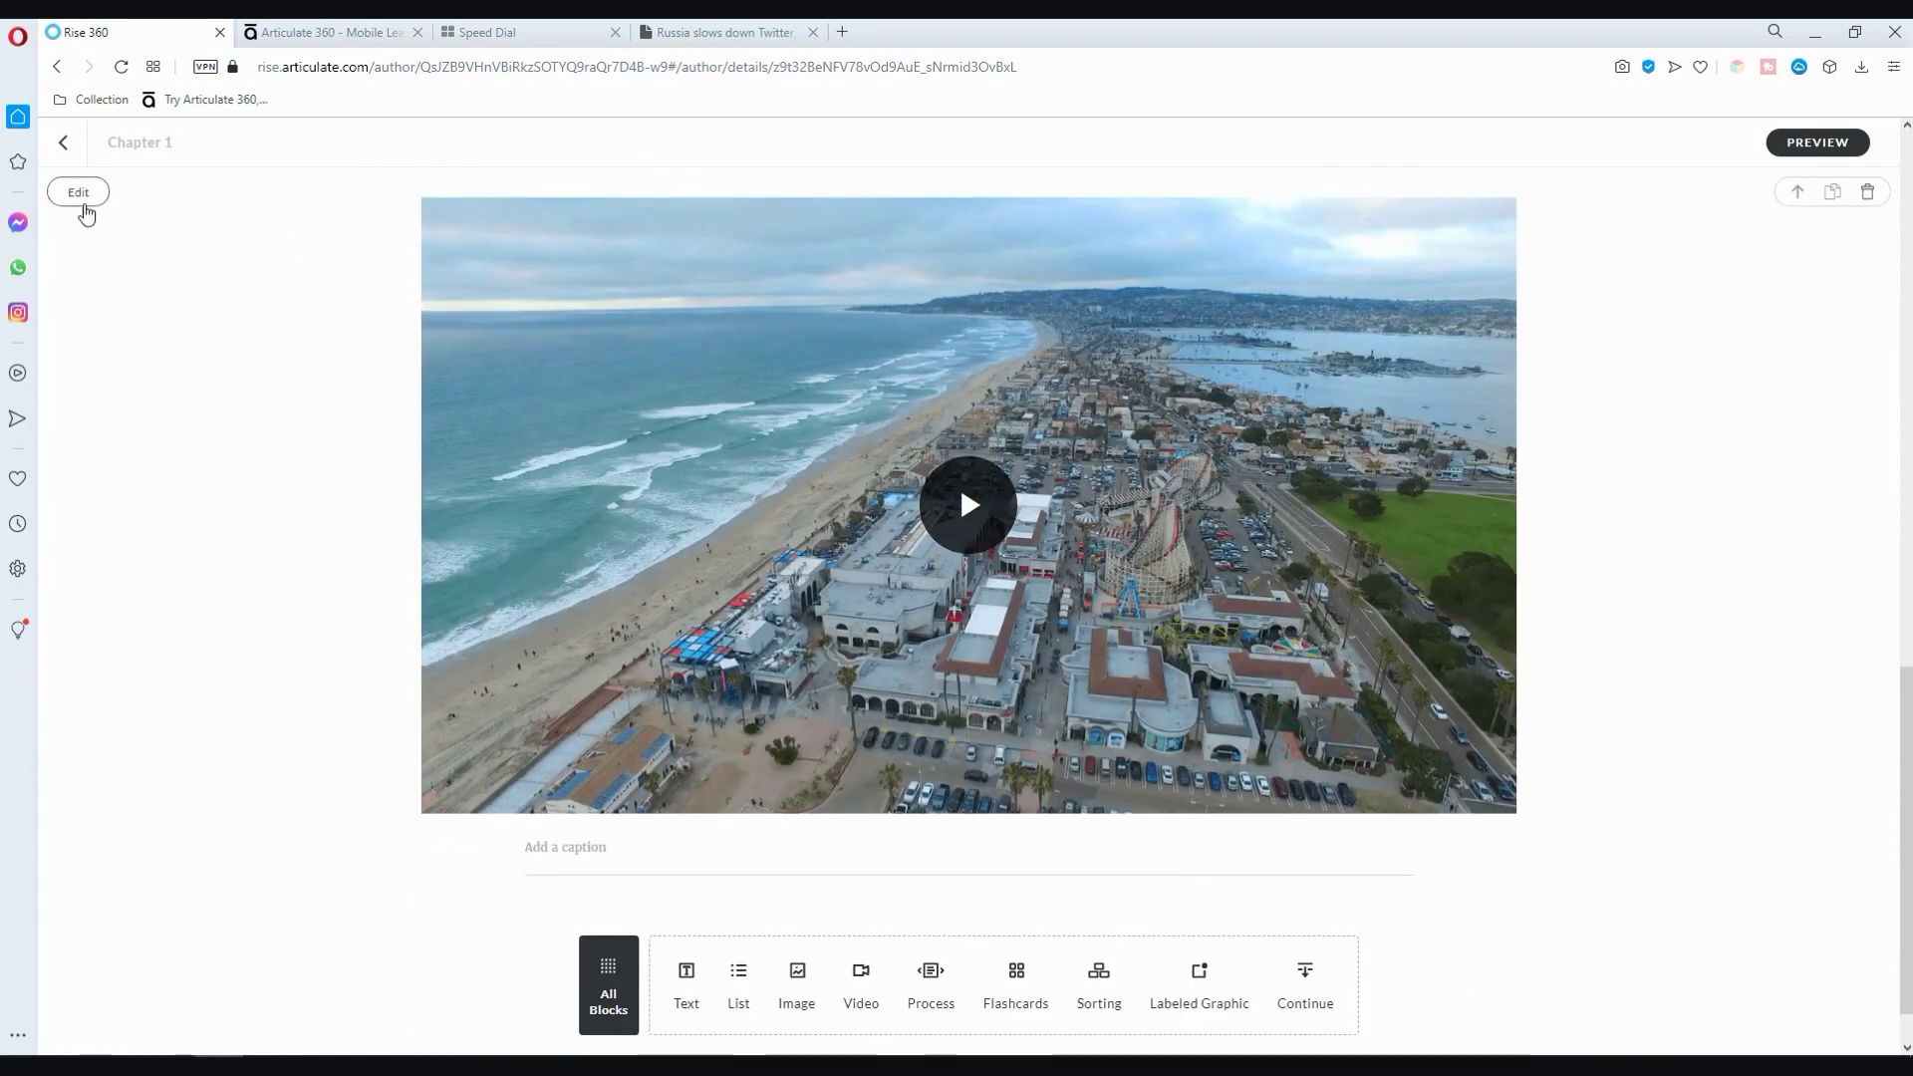
left_click(83, 205)
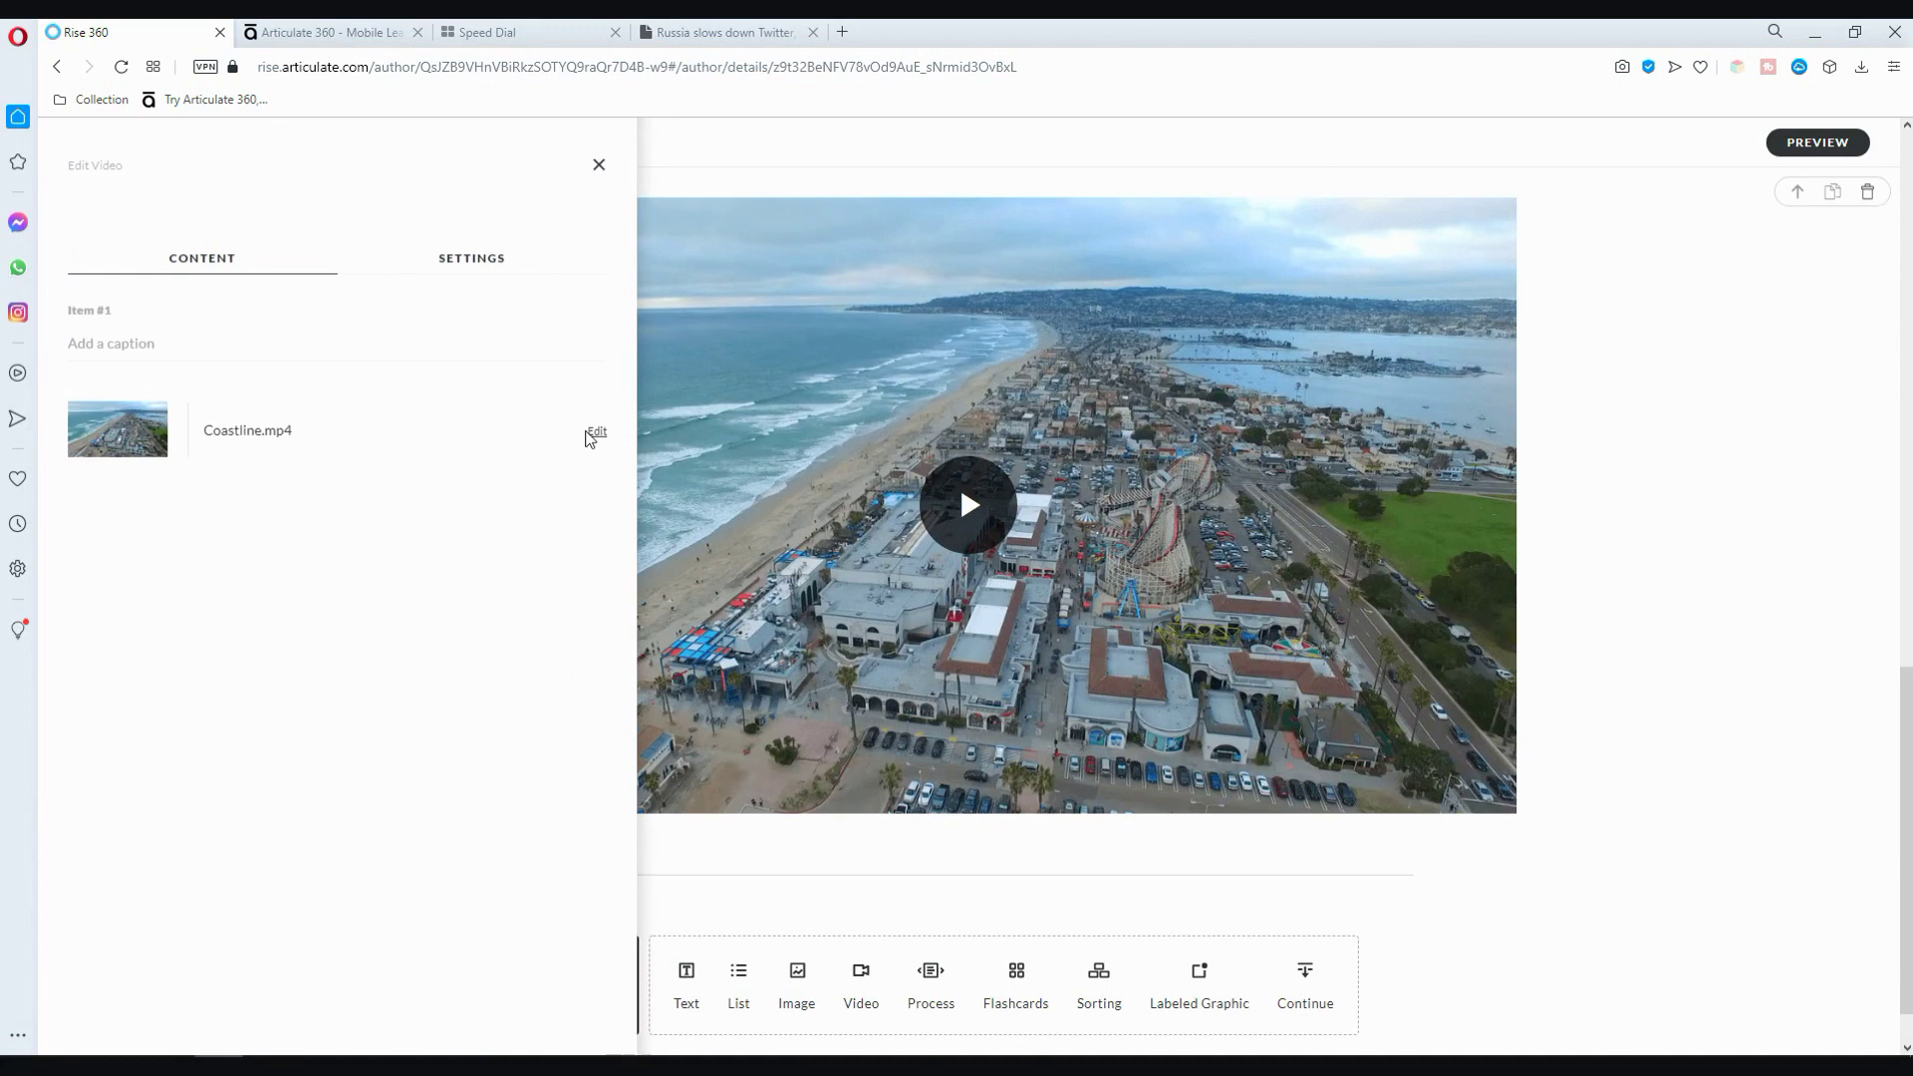
left_click(594, 434)
left_click(519, 482)
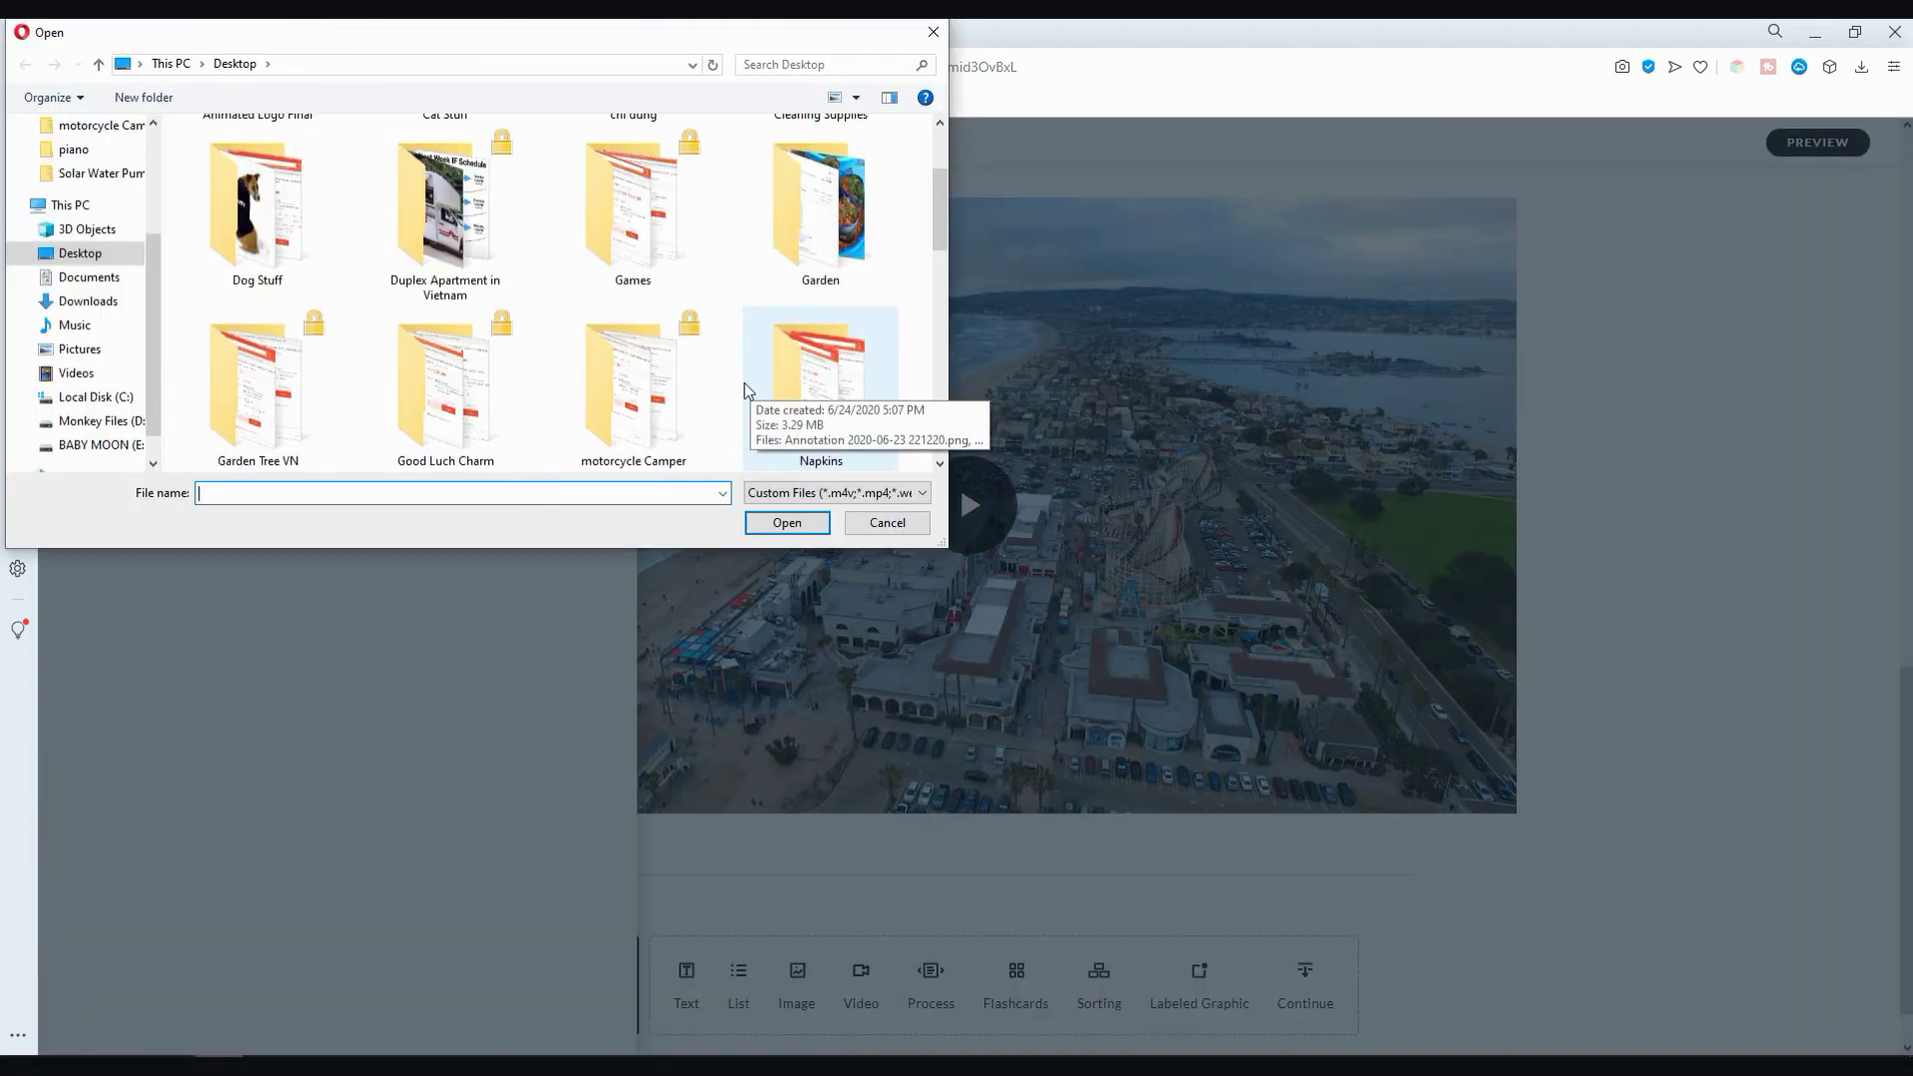
scroll(744, 382, "up", 3)
left_click(877, 523)
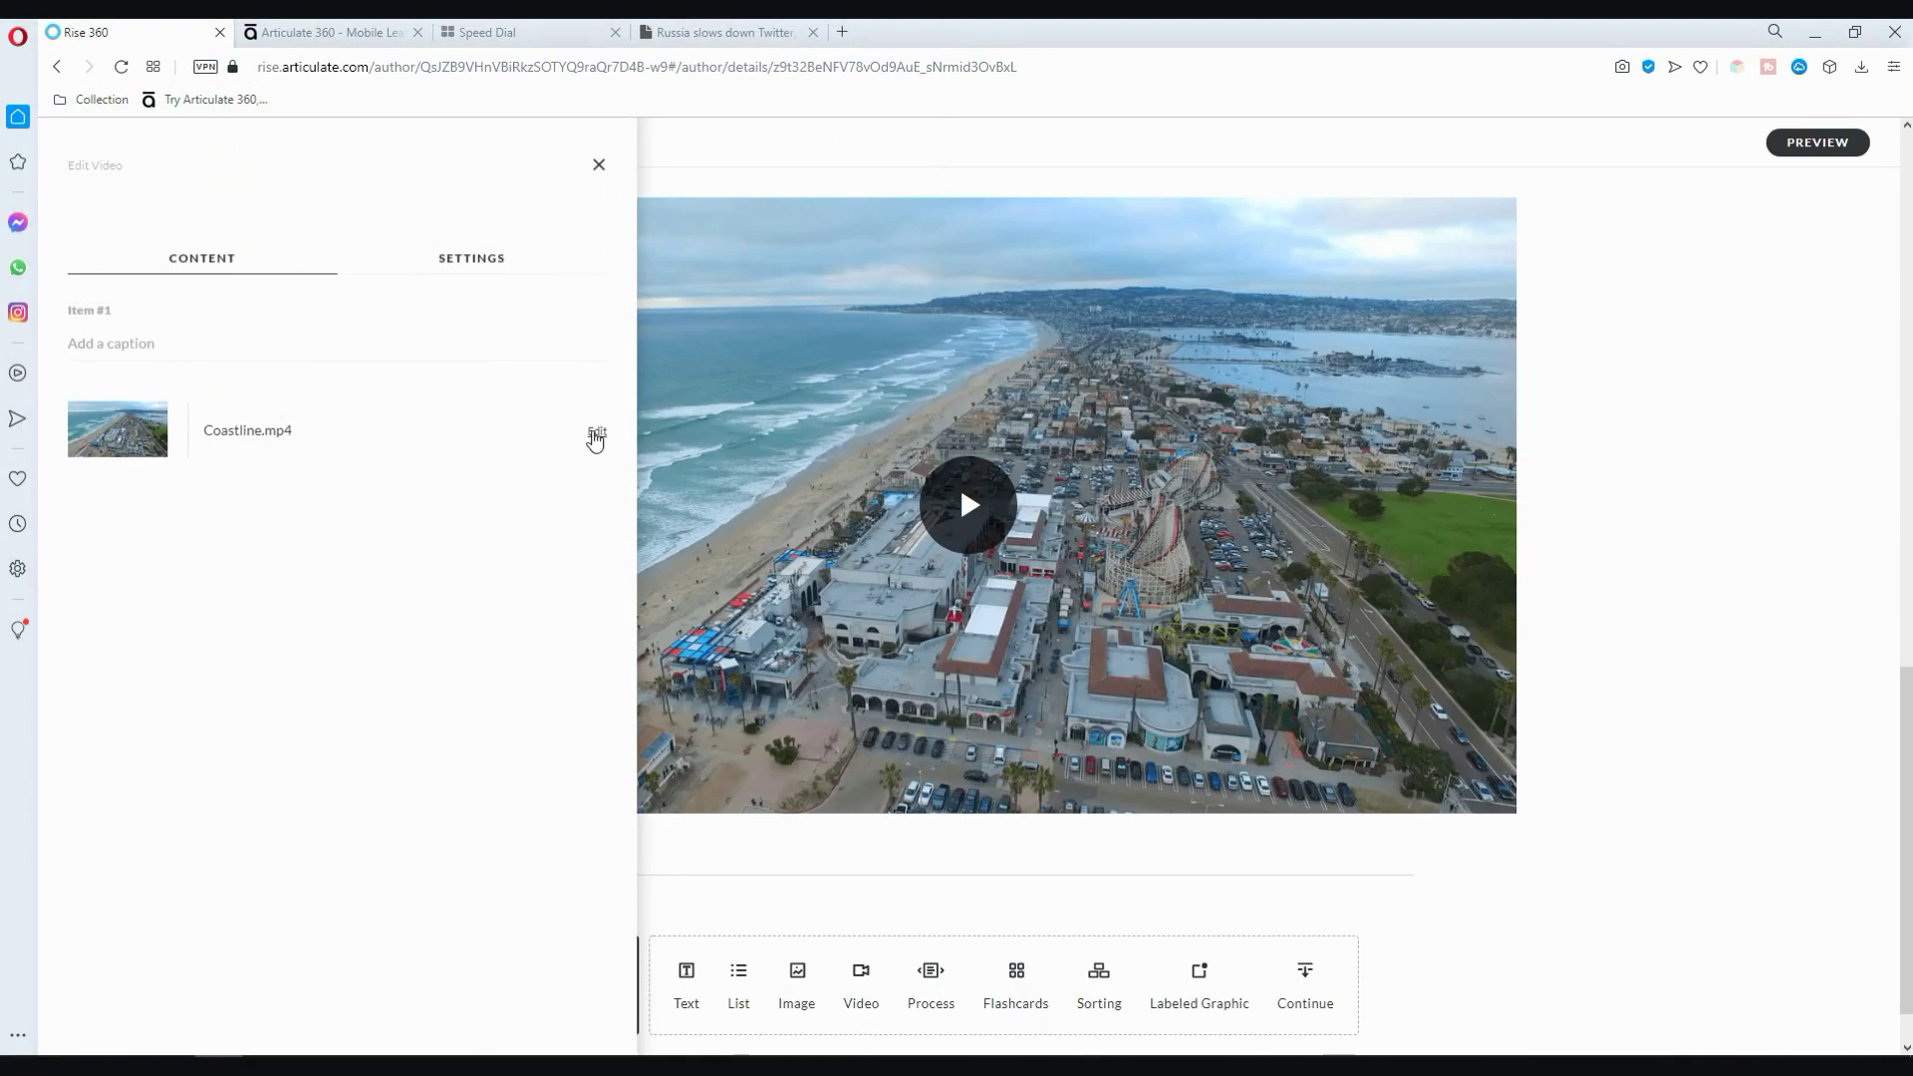
Review the video block's Settings and content options, cancelling another replacement attempt.
left_click(478, 271)
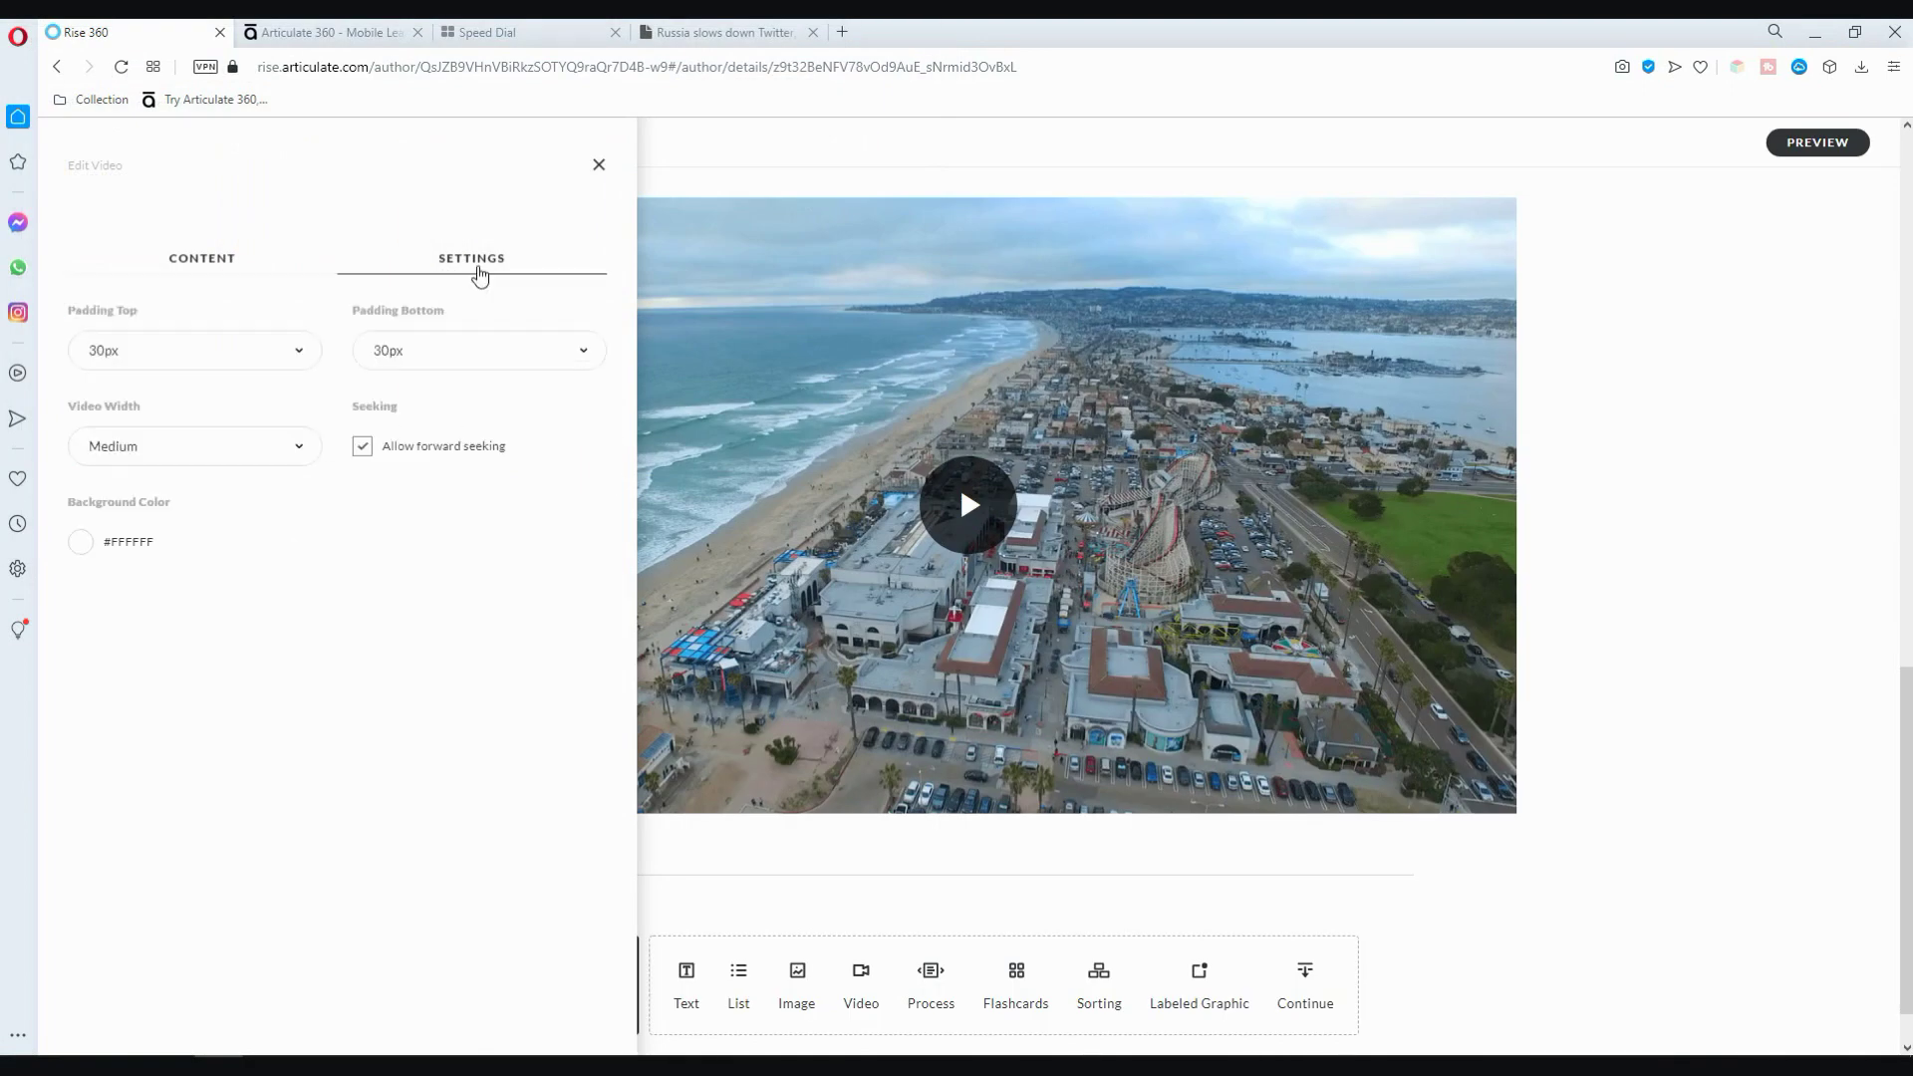
left_click(269, 272)
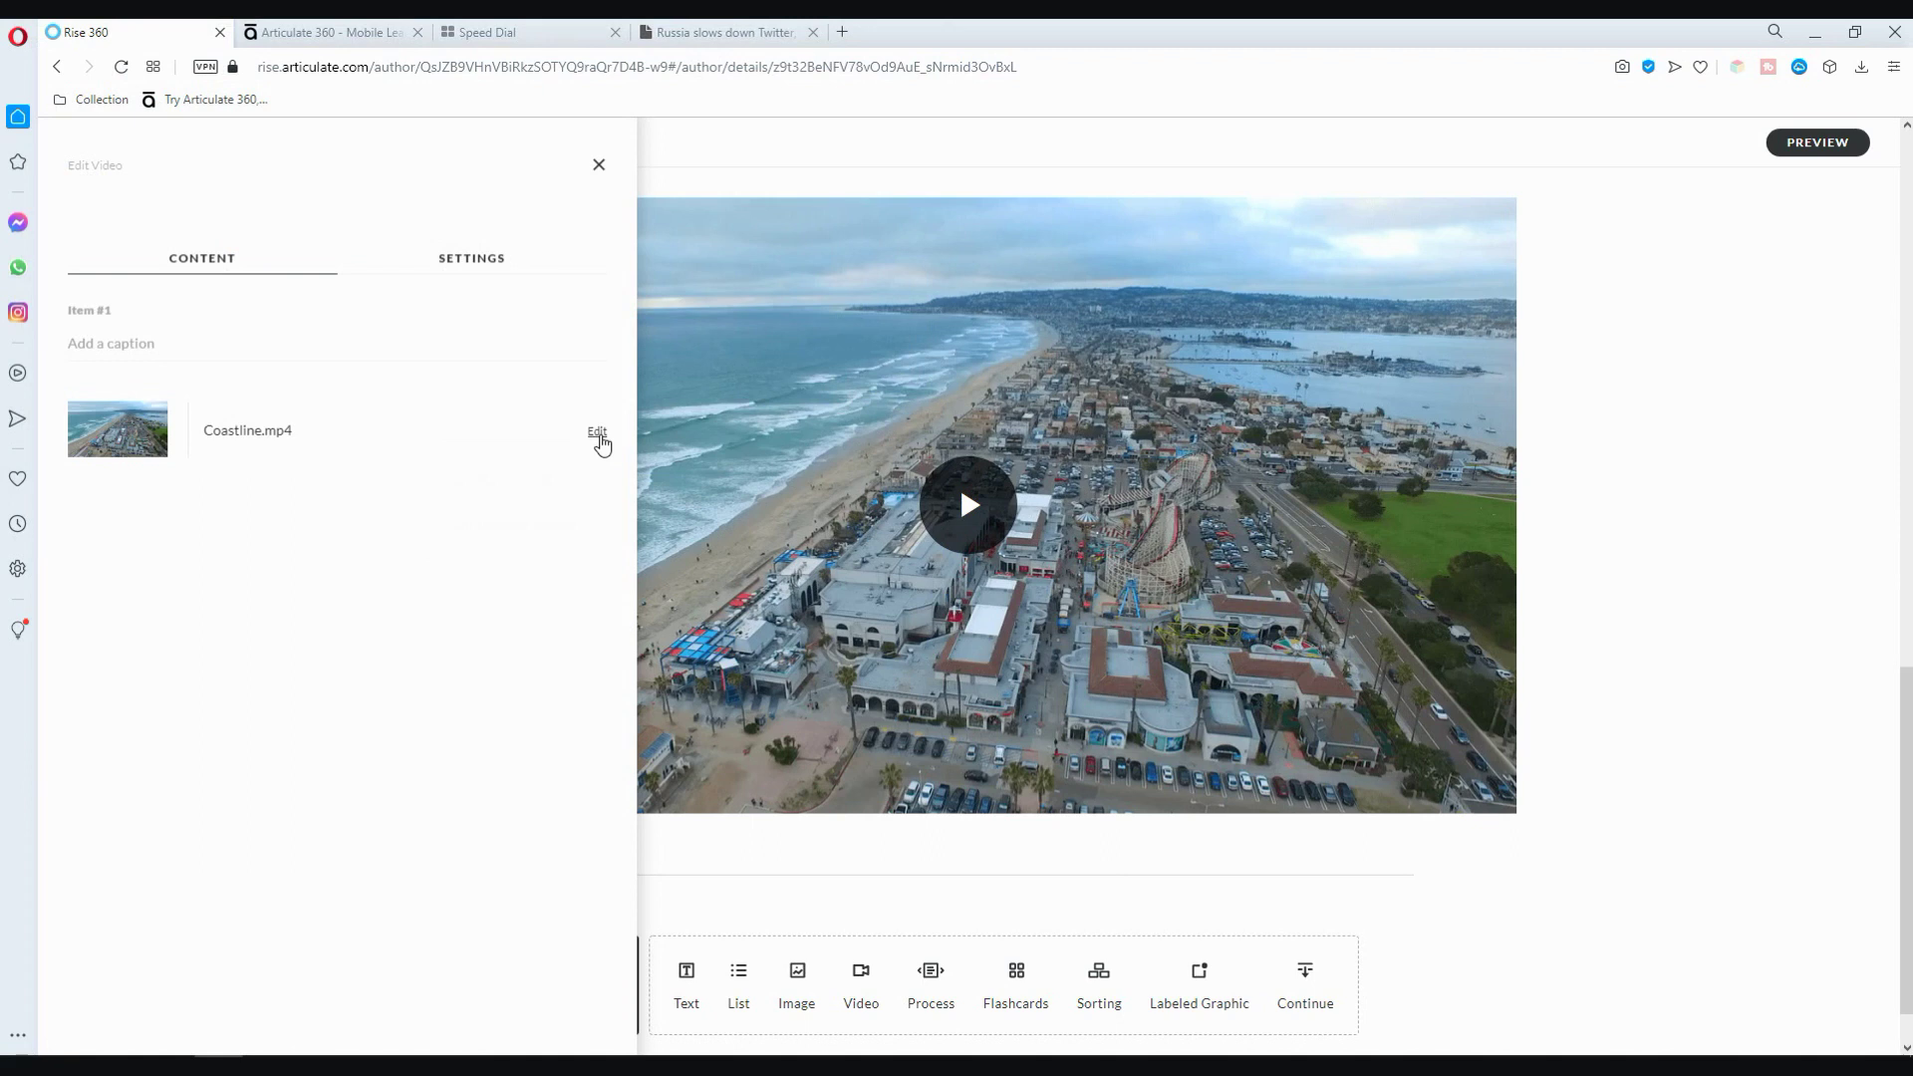
left_click(600, 438)
left_click(525, 483)
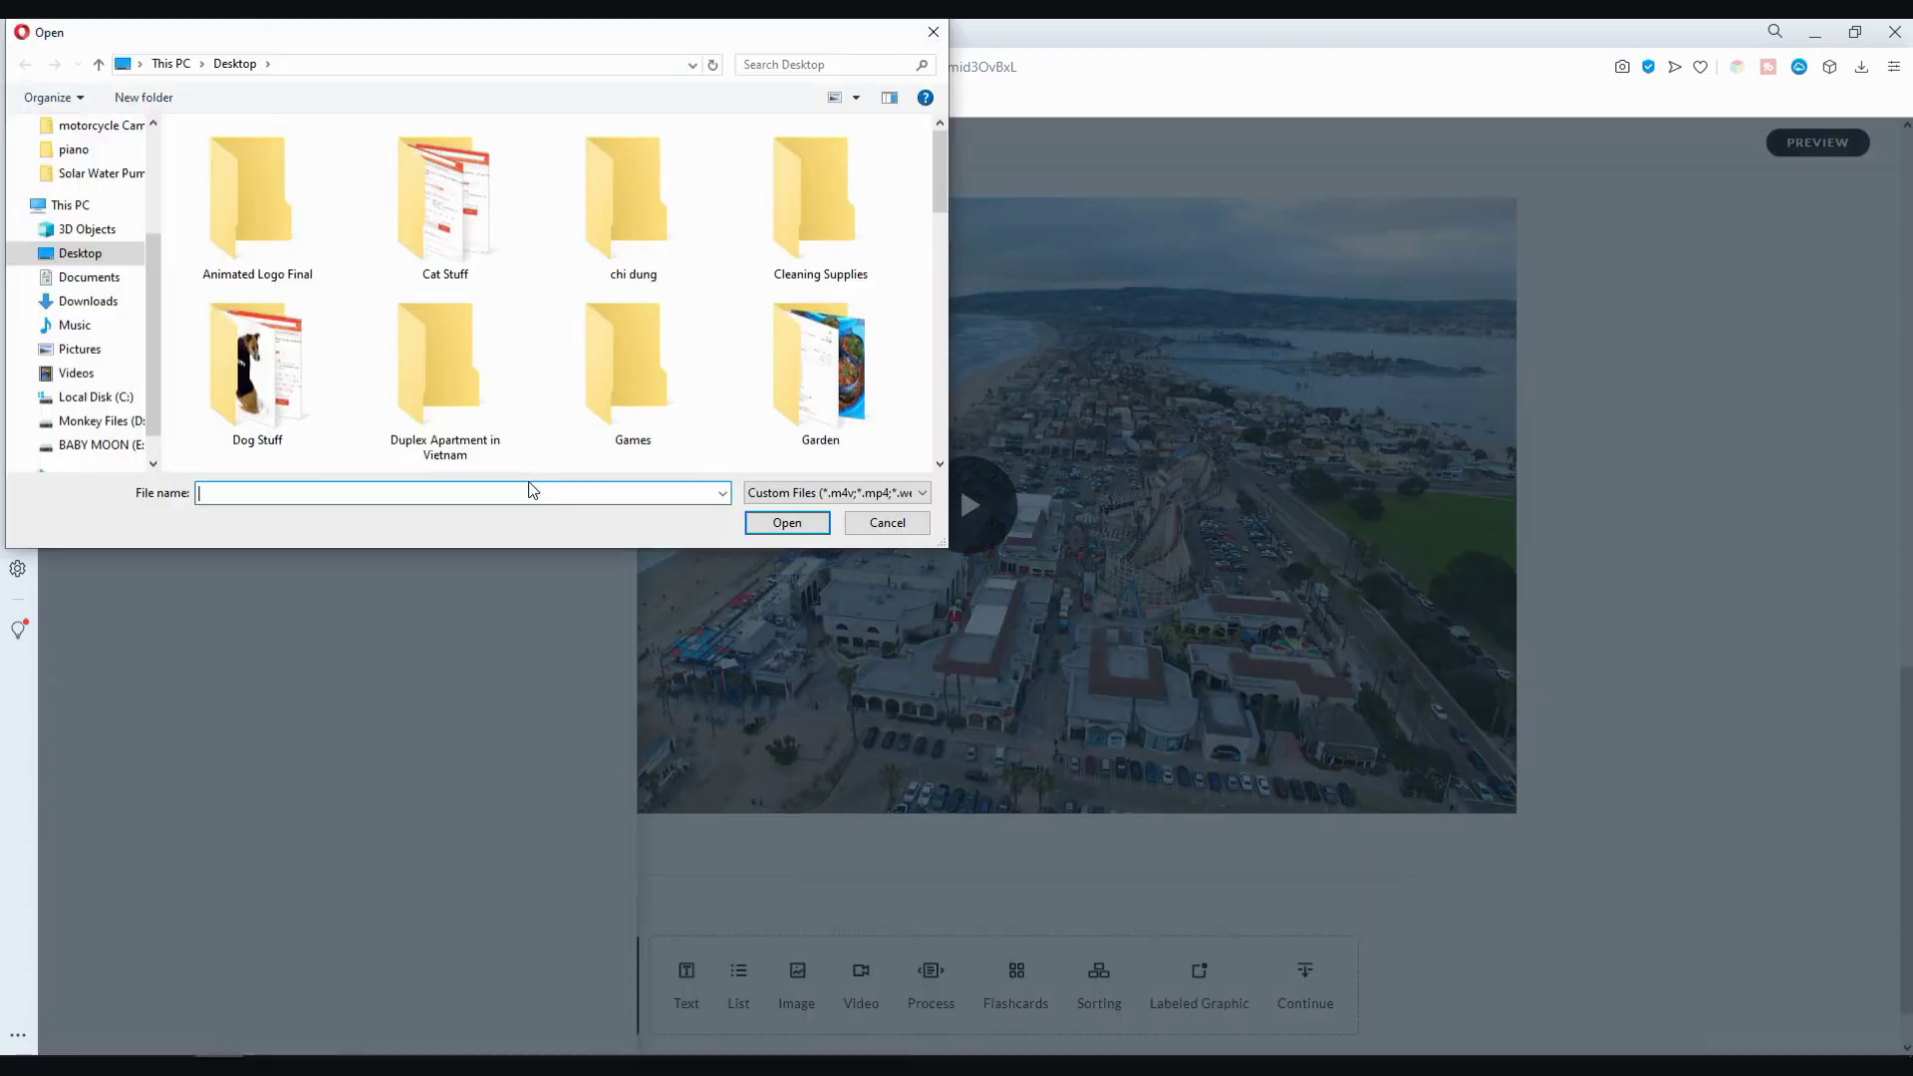
left_click(888, 526)
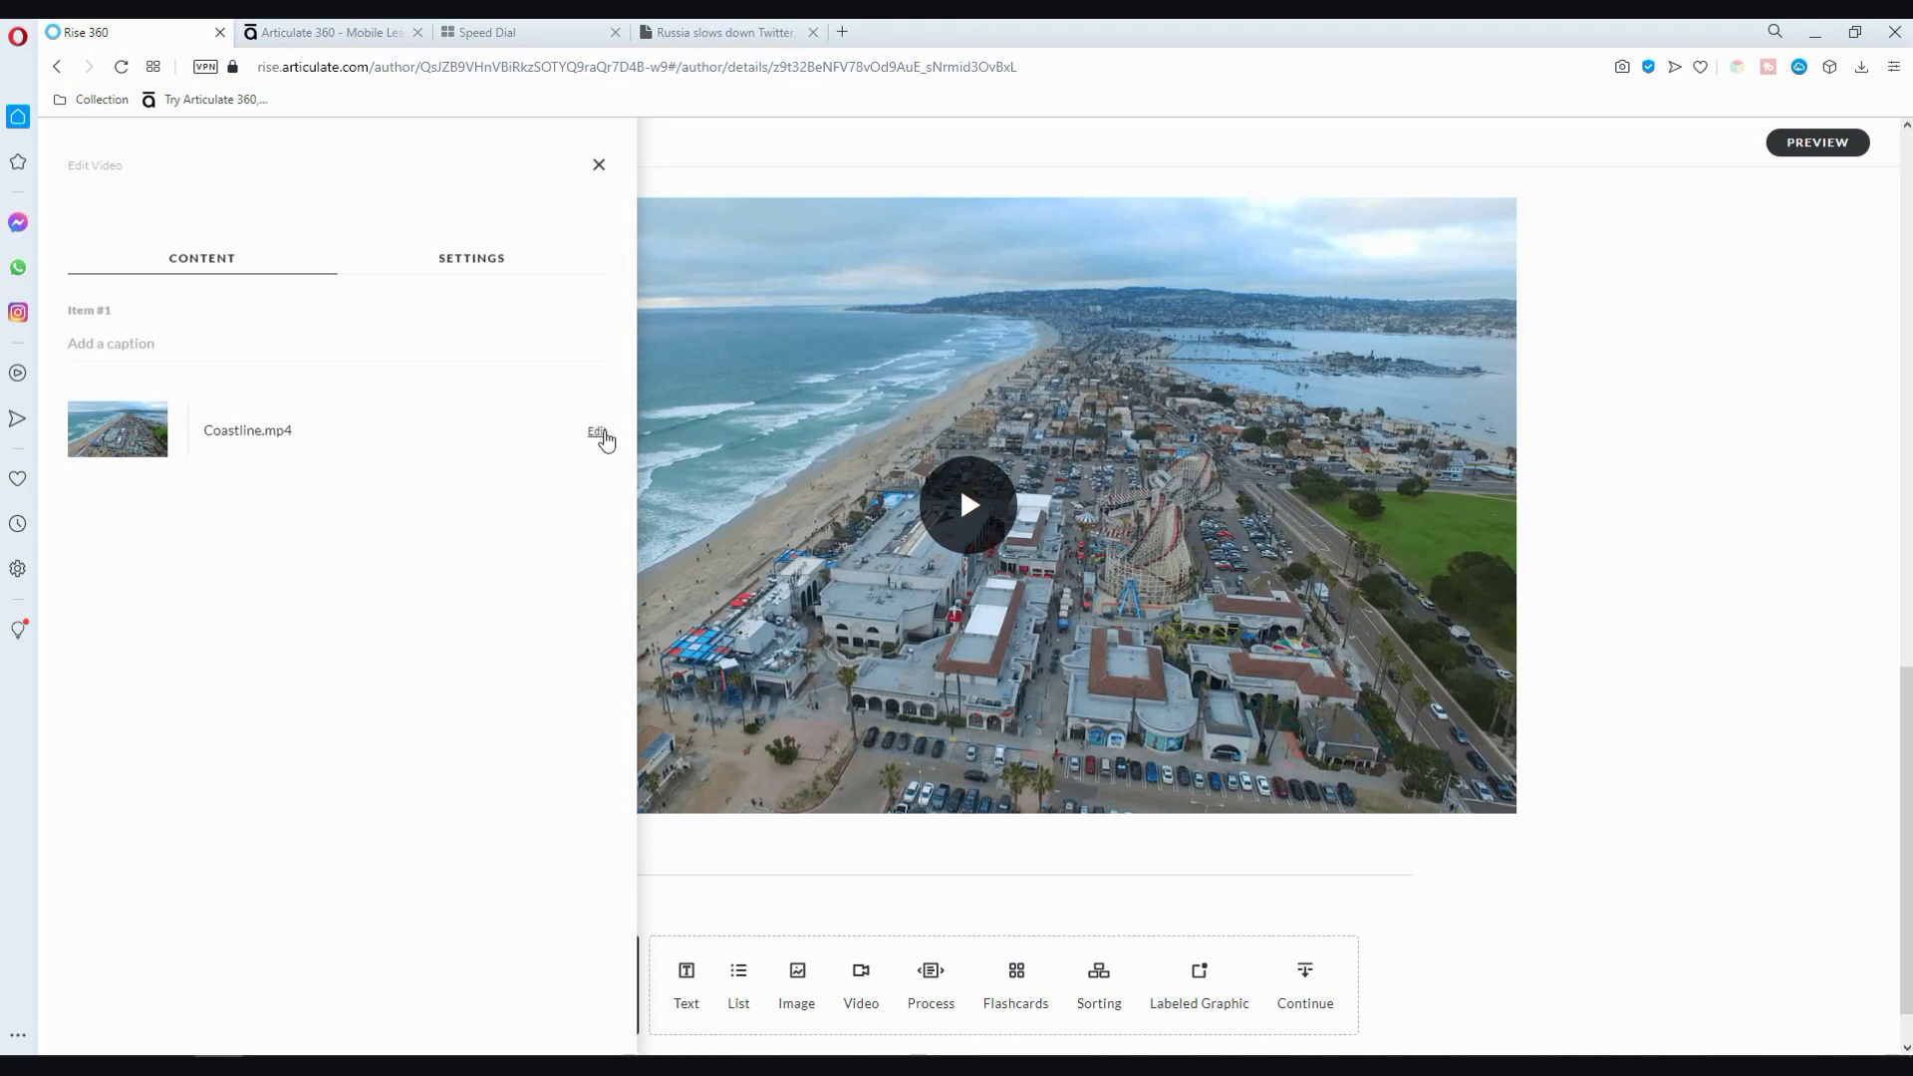
left_click(492, 261)
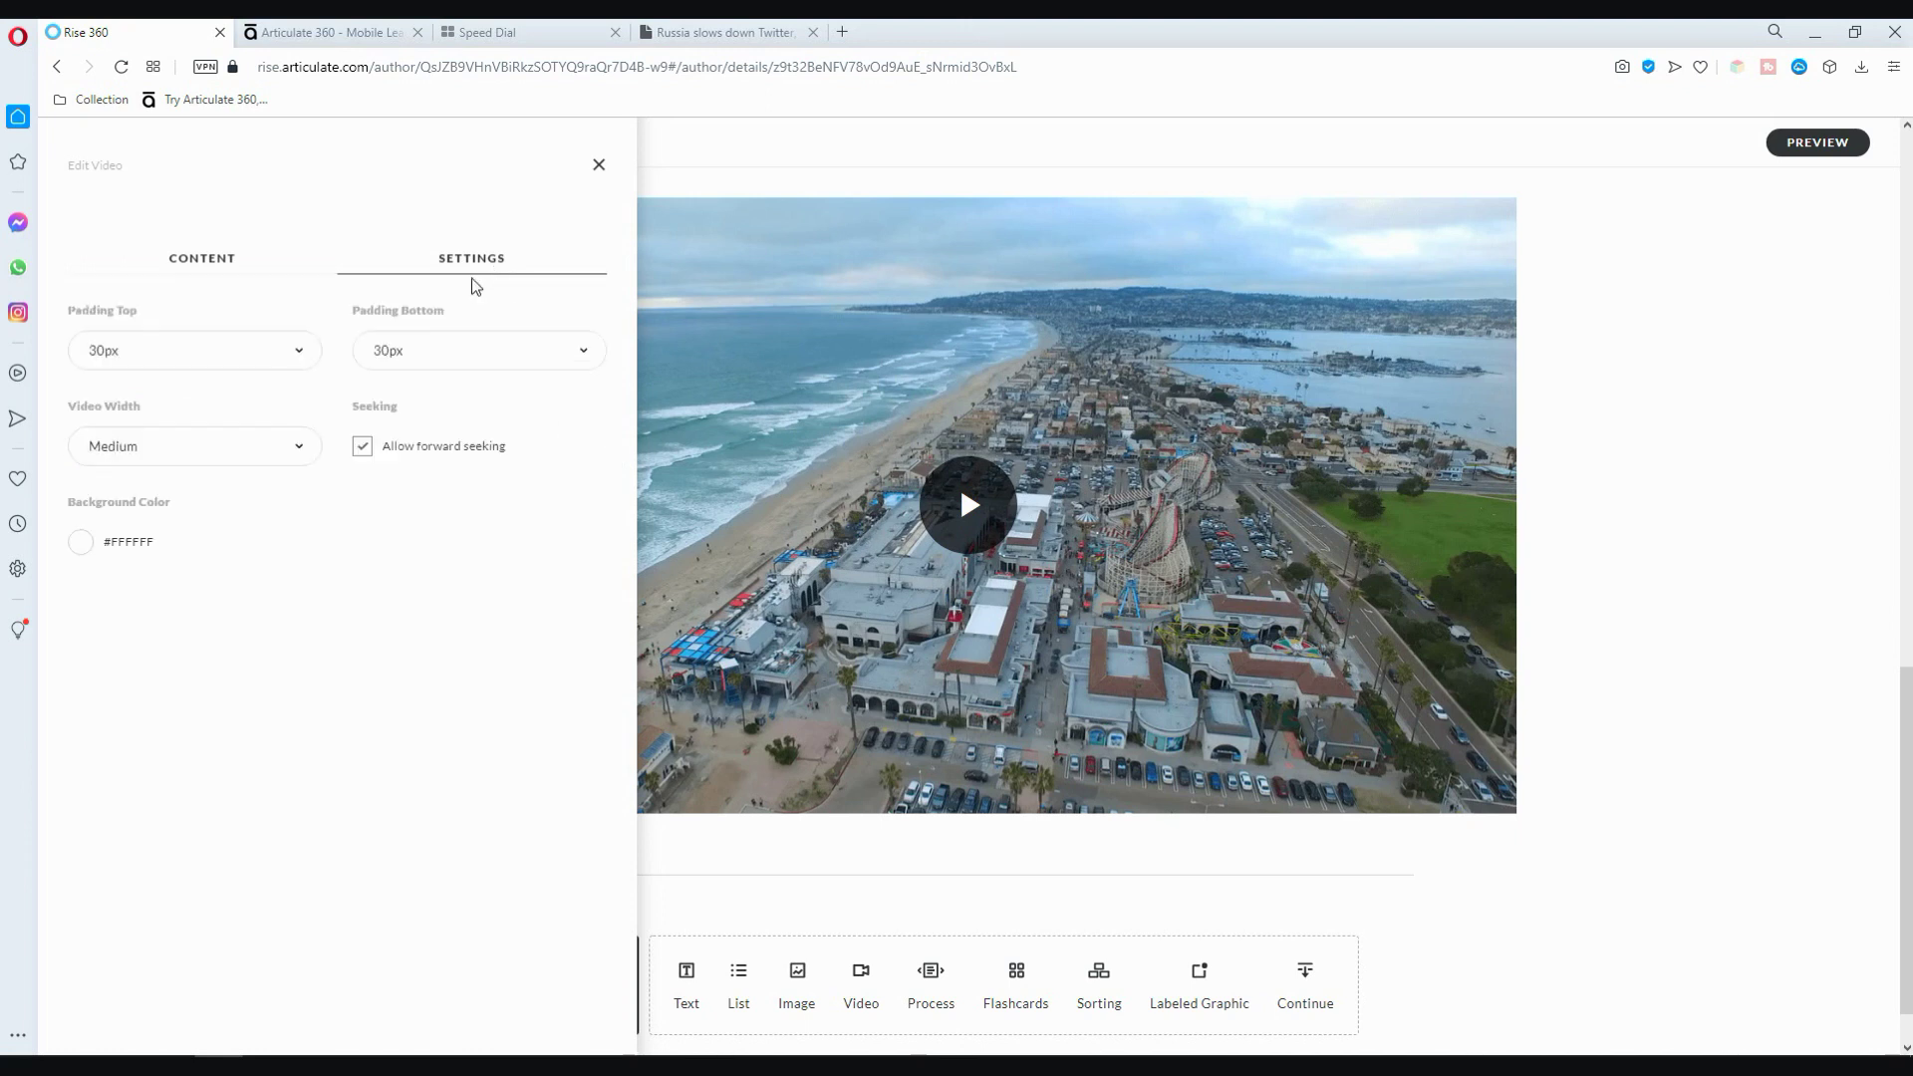
left_click(239, 263)
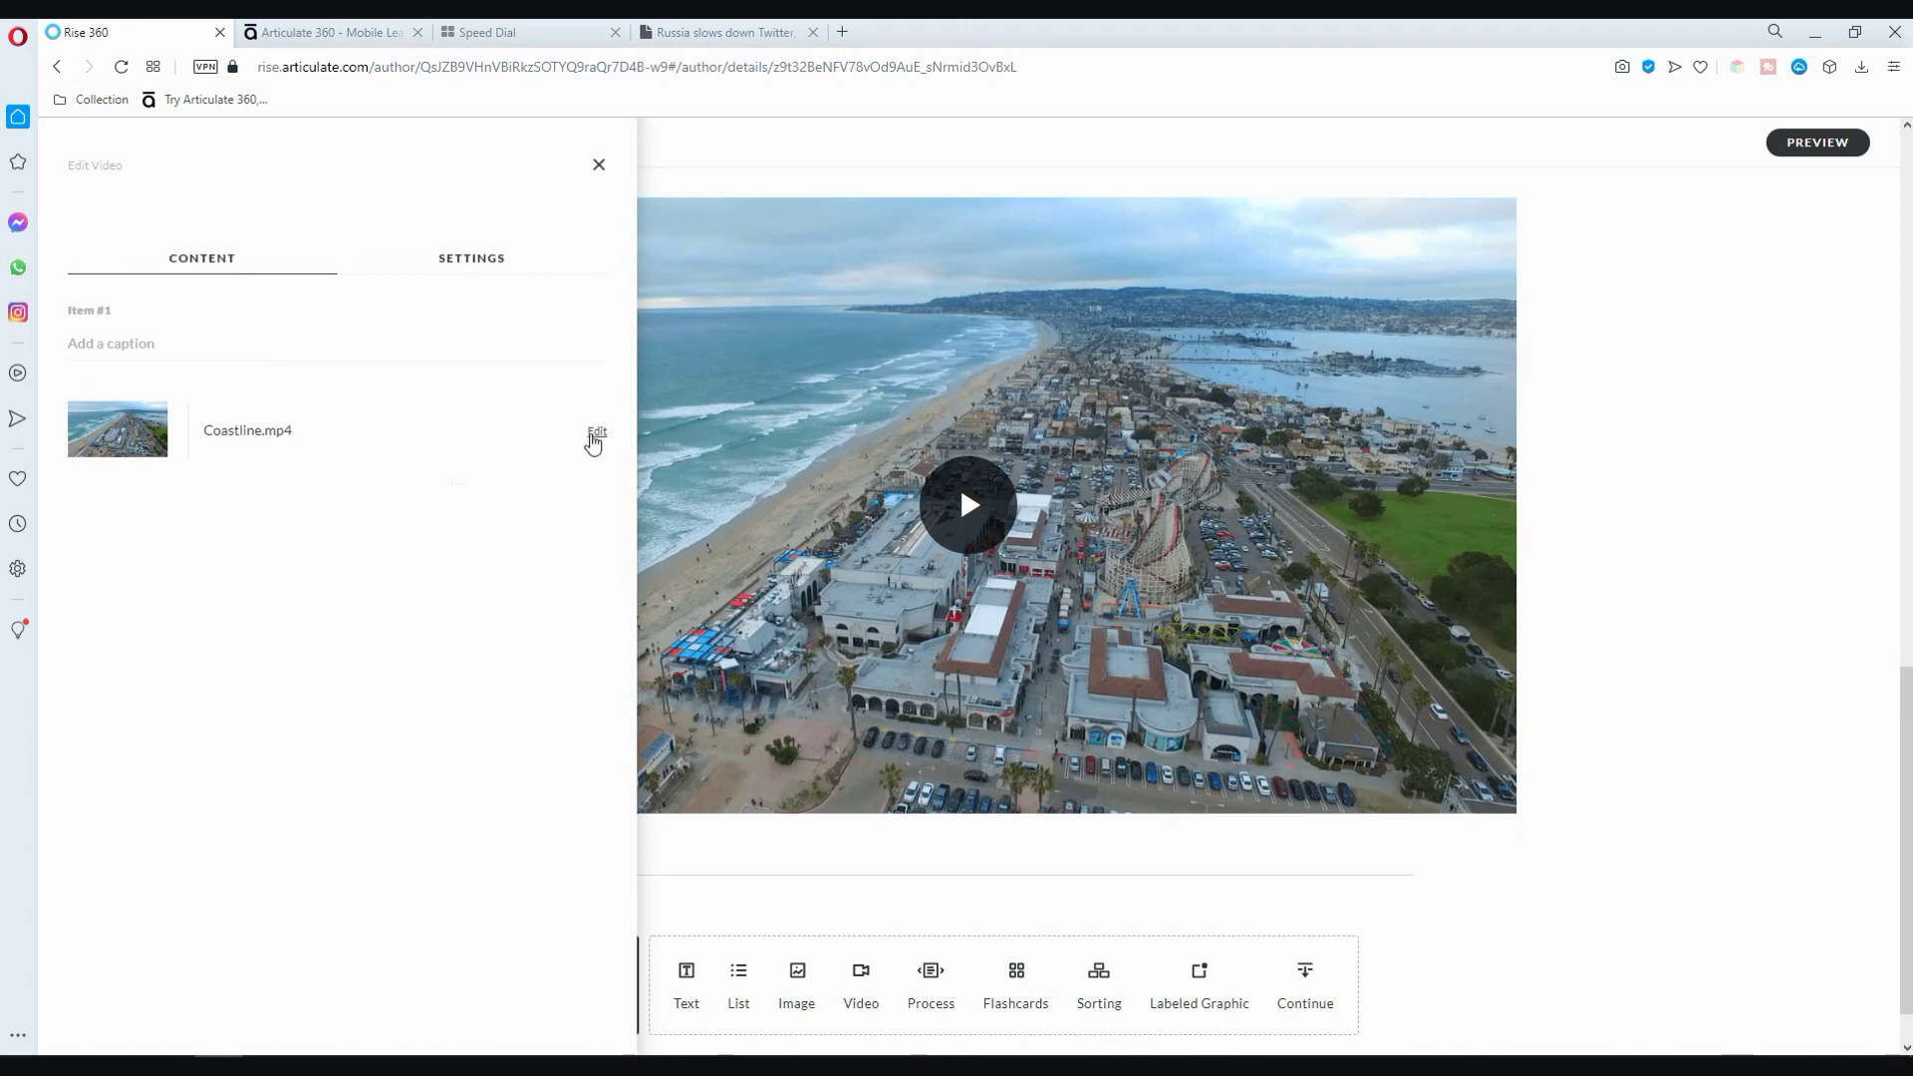
Upload Test Video Vidnami No Watermark.mp4 as the replacement video and close the panel.
left_click(594, 444)
left_click(563, 482)
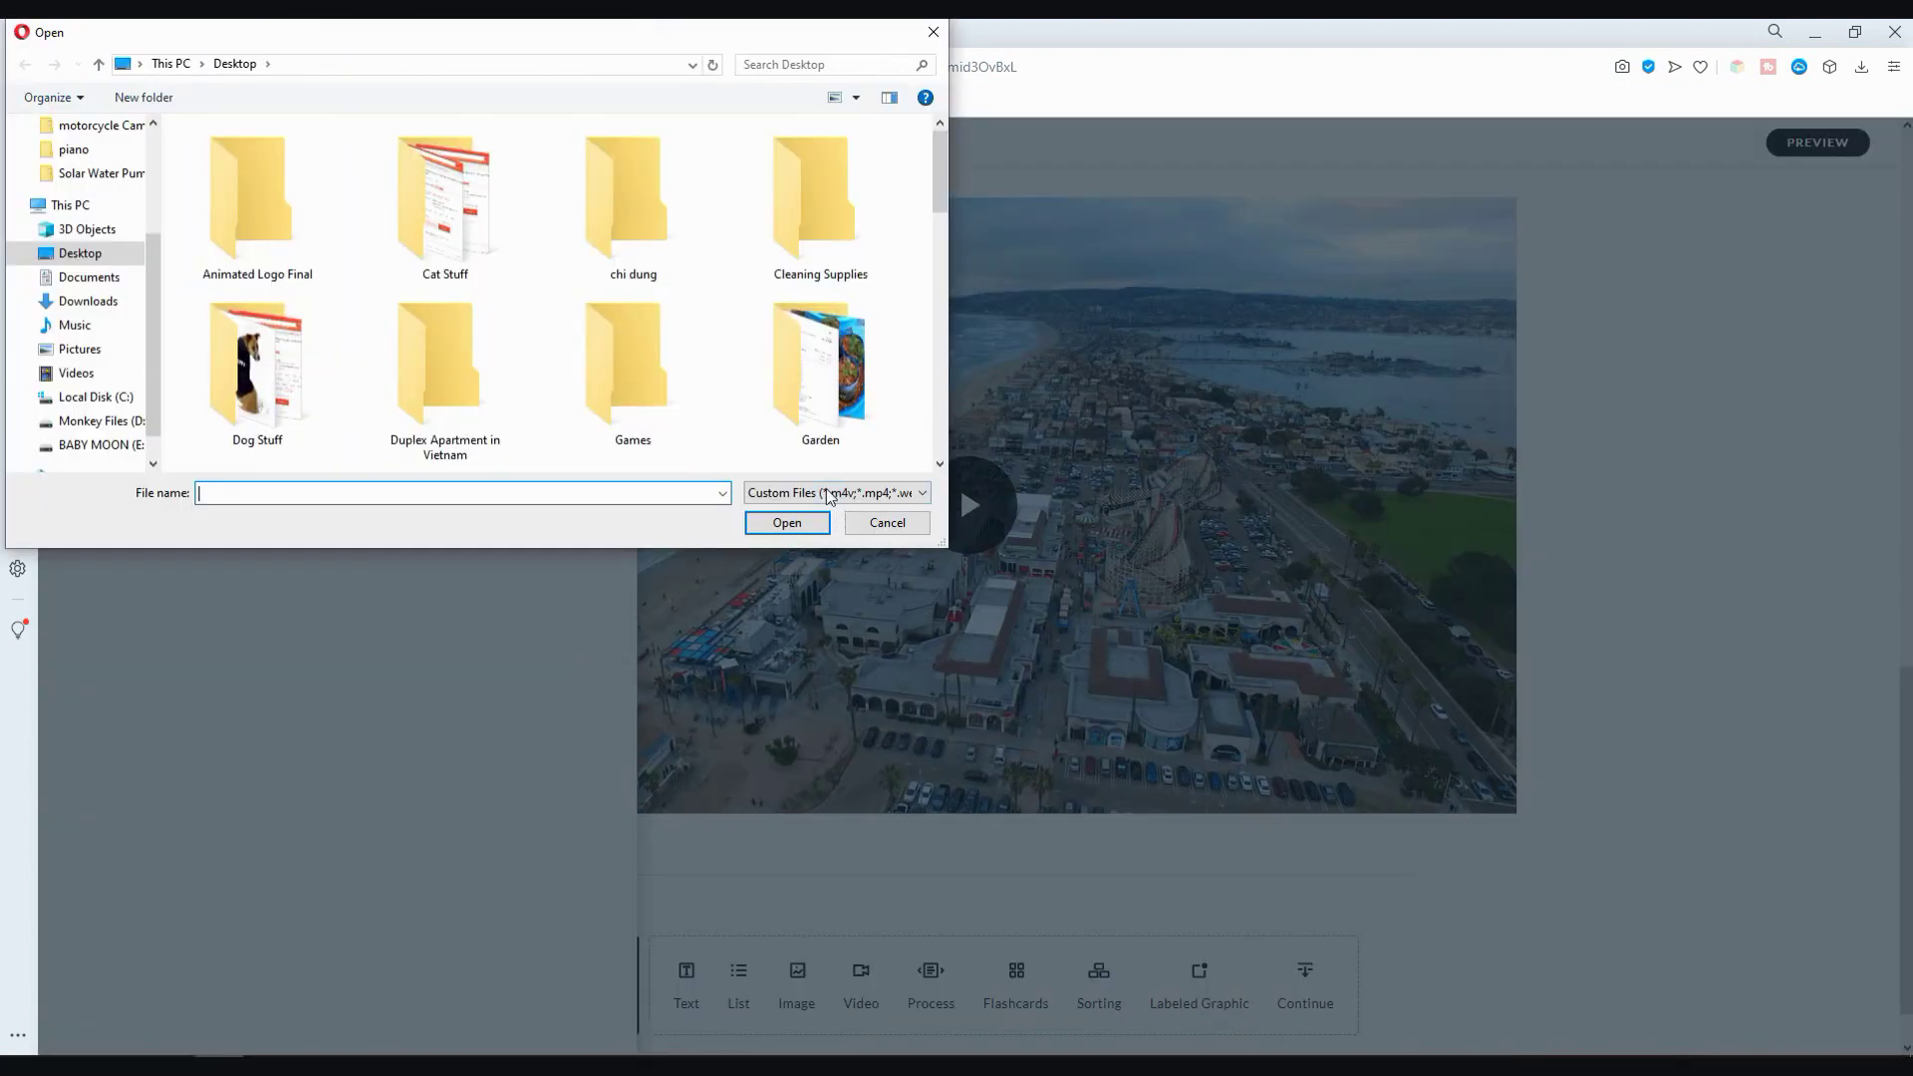
scroll(805, 469, "down", 3)
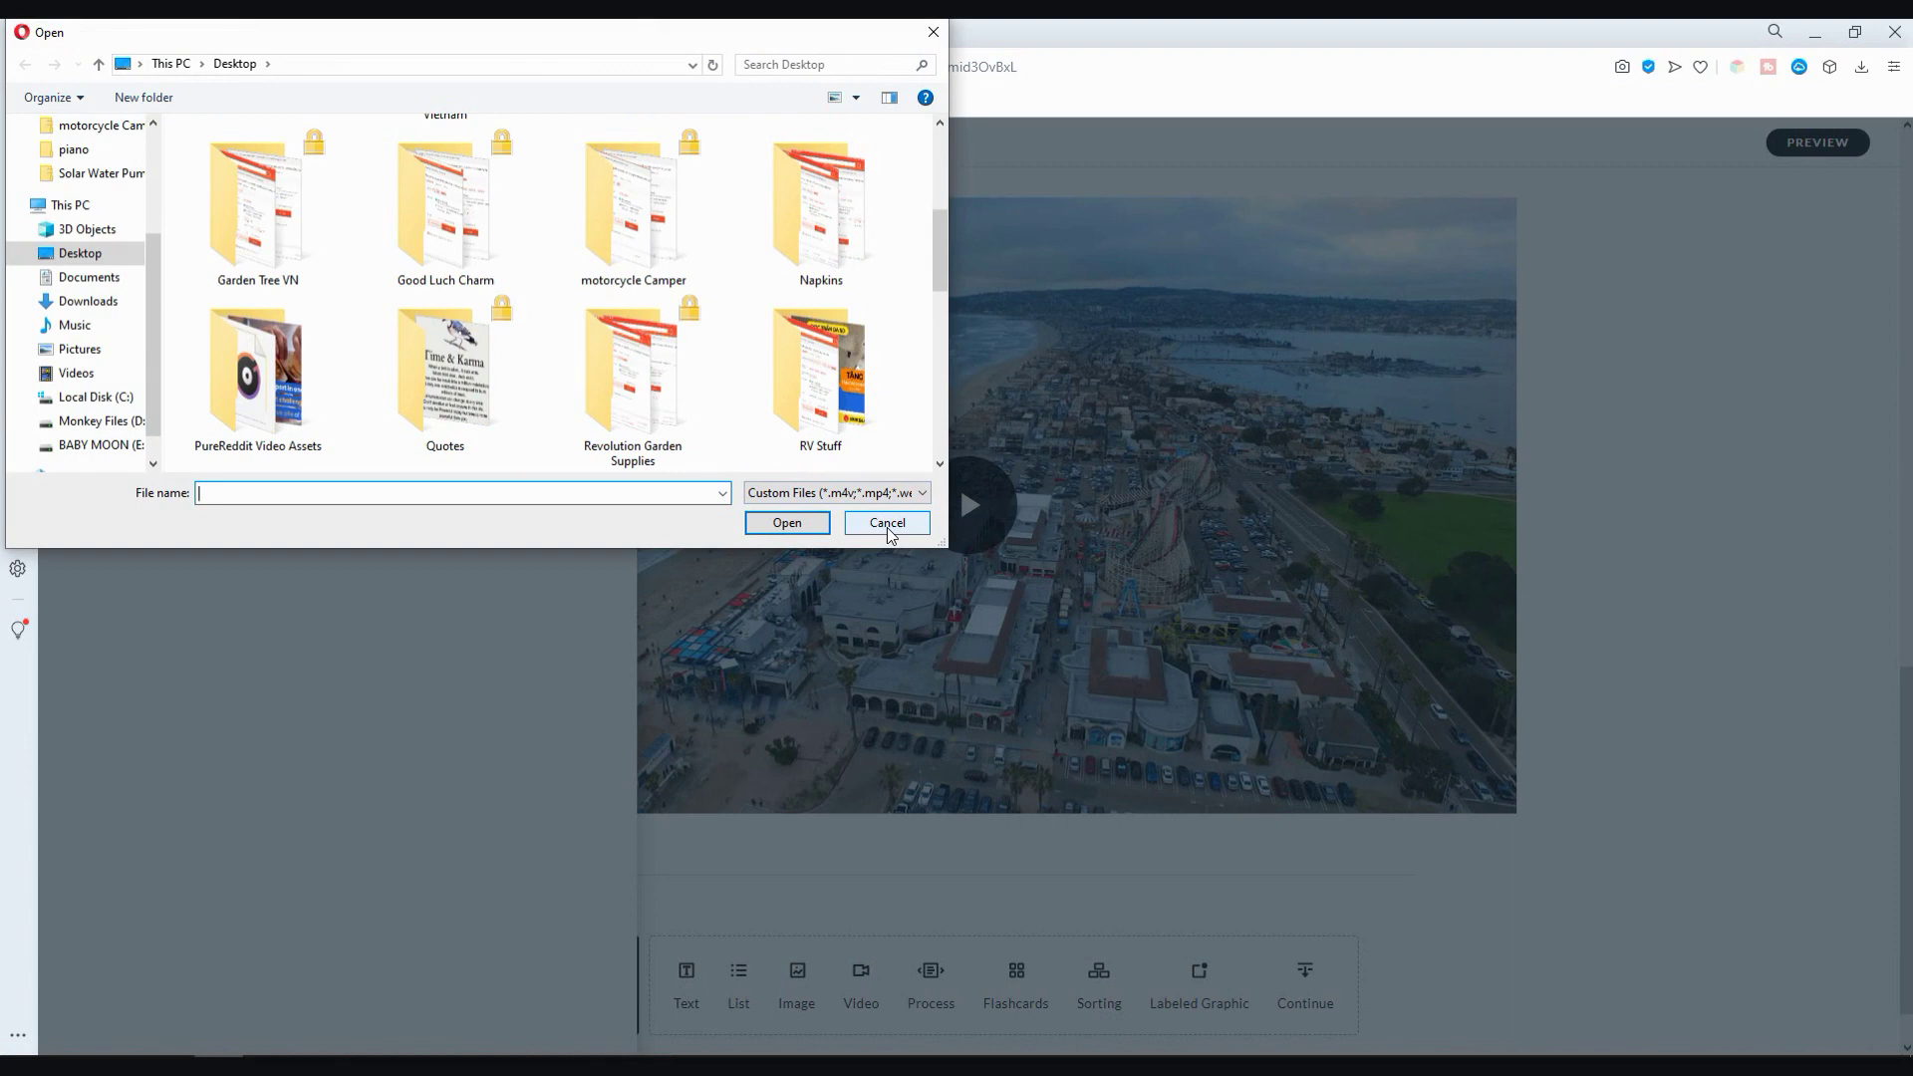
scroll(846, 391, "down", 5)
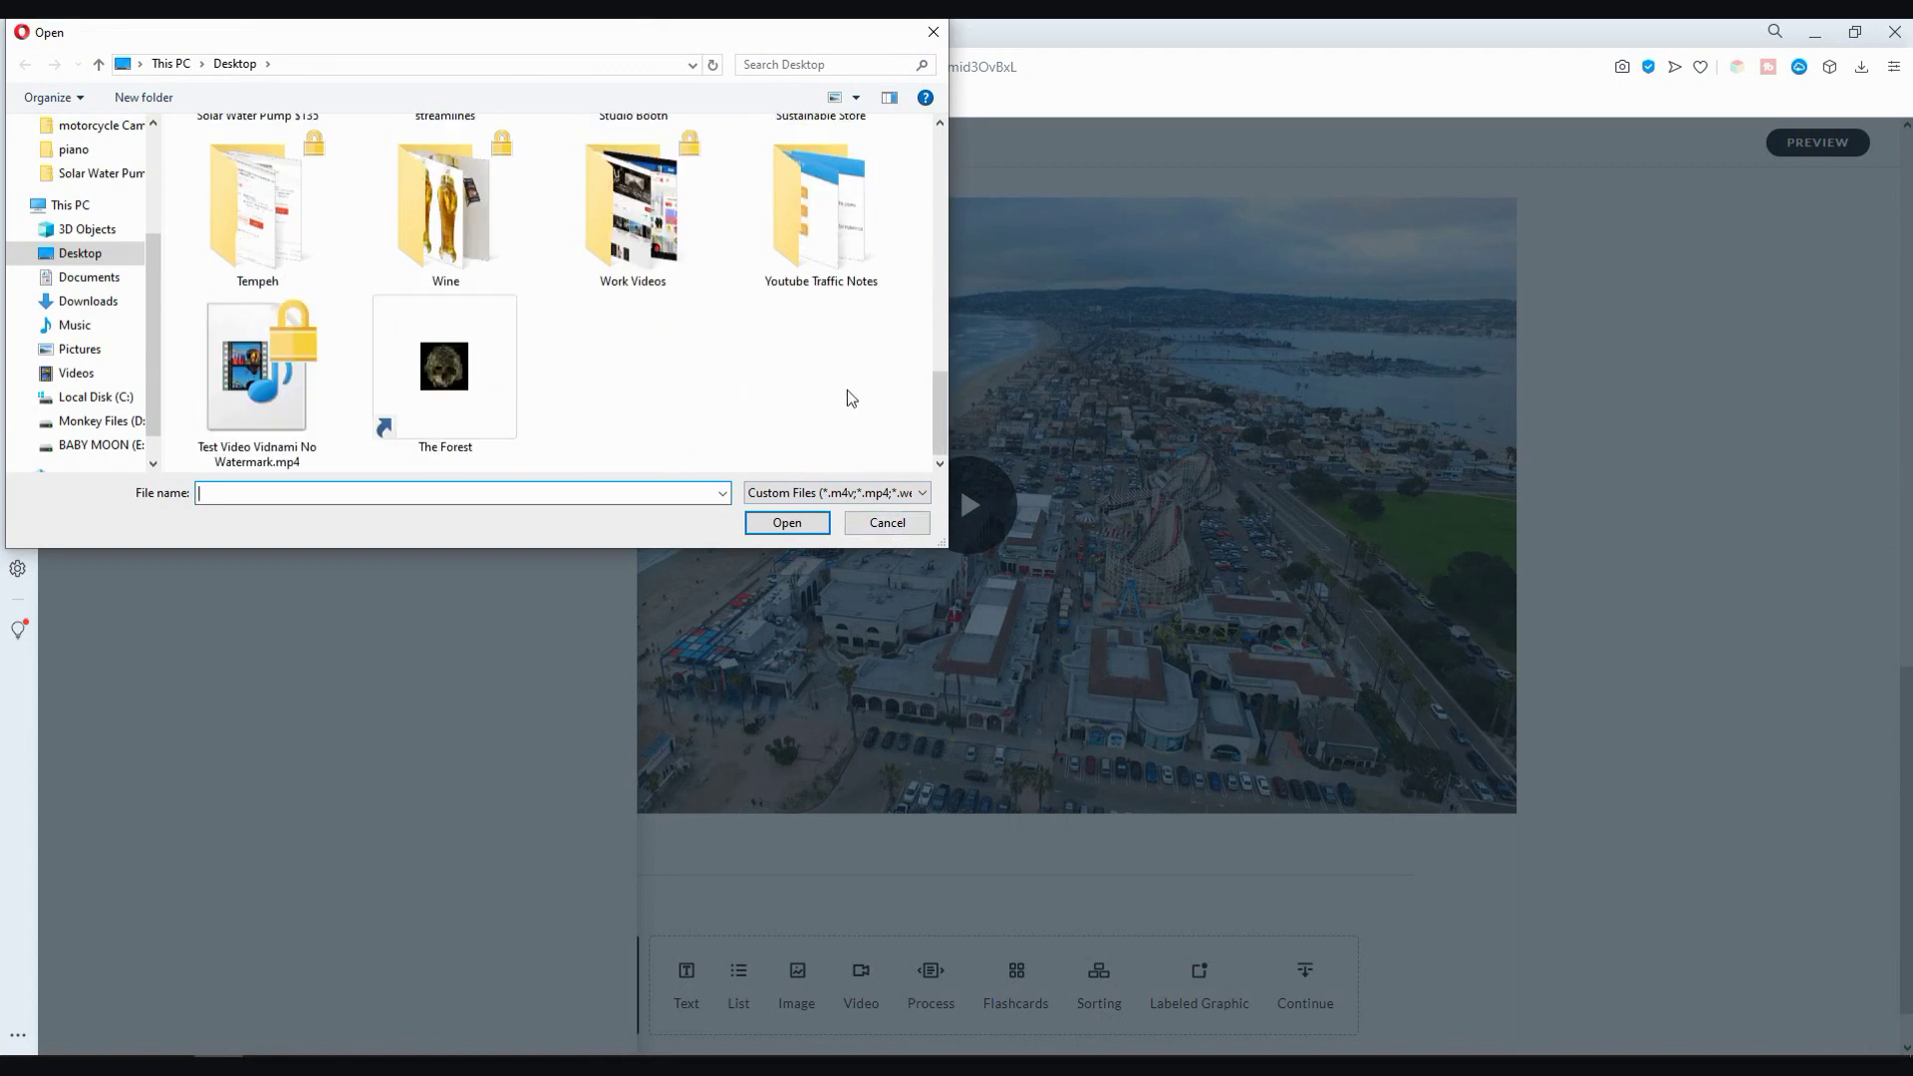
left_click(272, 406)
double_click(272, 405)
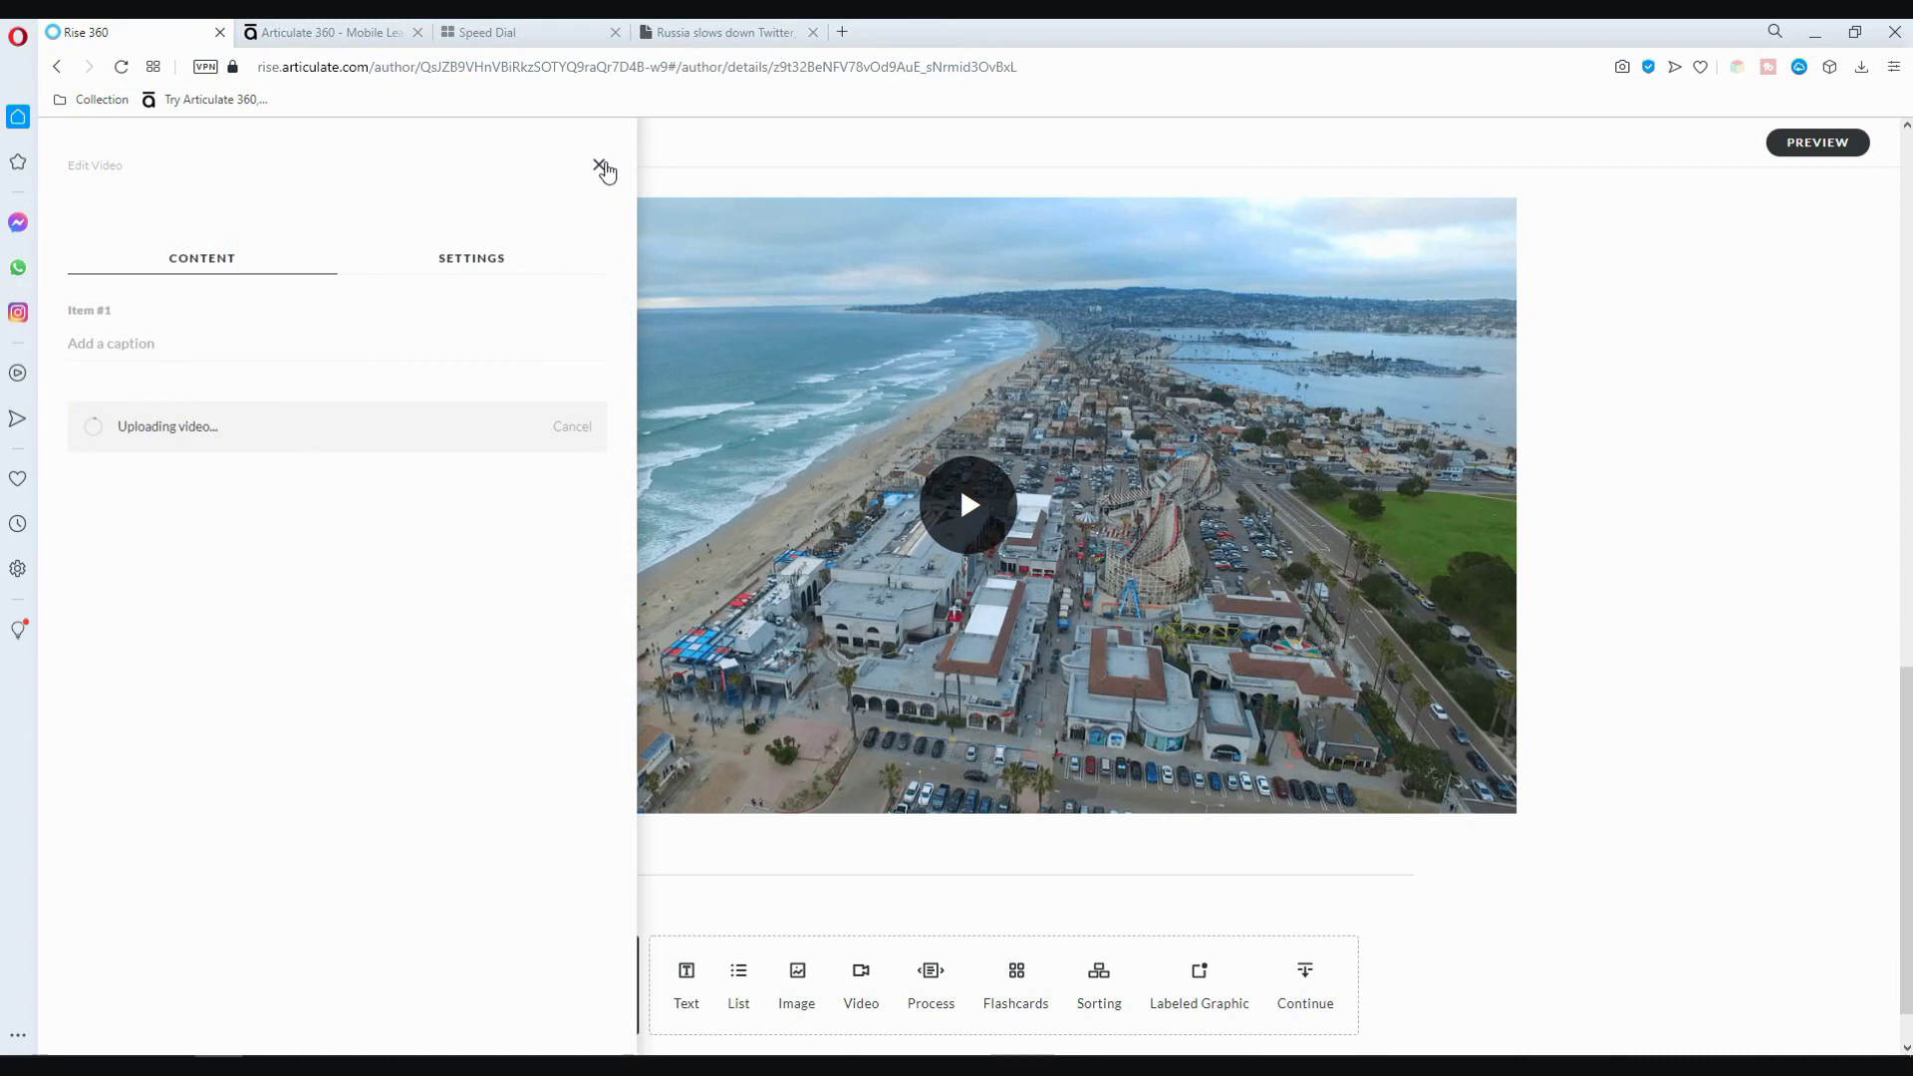
left_click(600, 167)
Insert a process block below the beach video and step through it to the Summary slide.
scroll(289, 390, "up", 3)
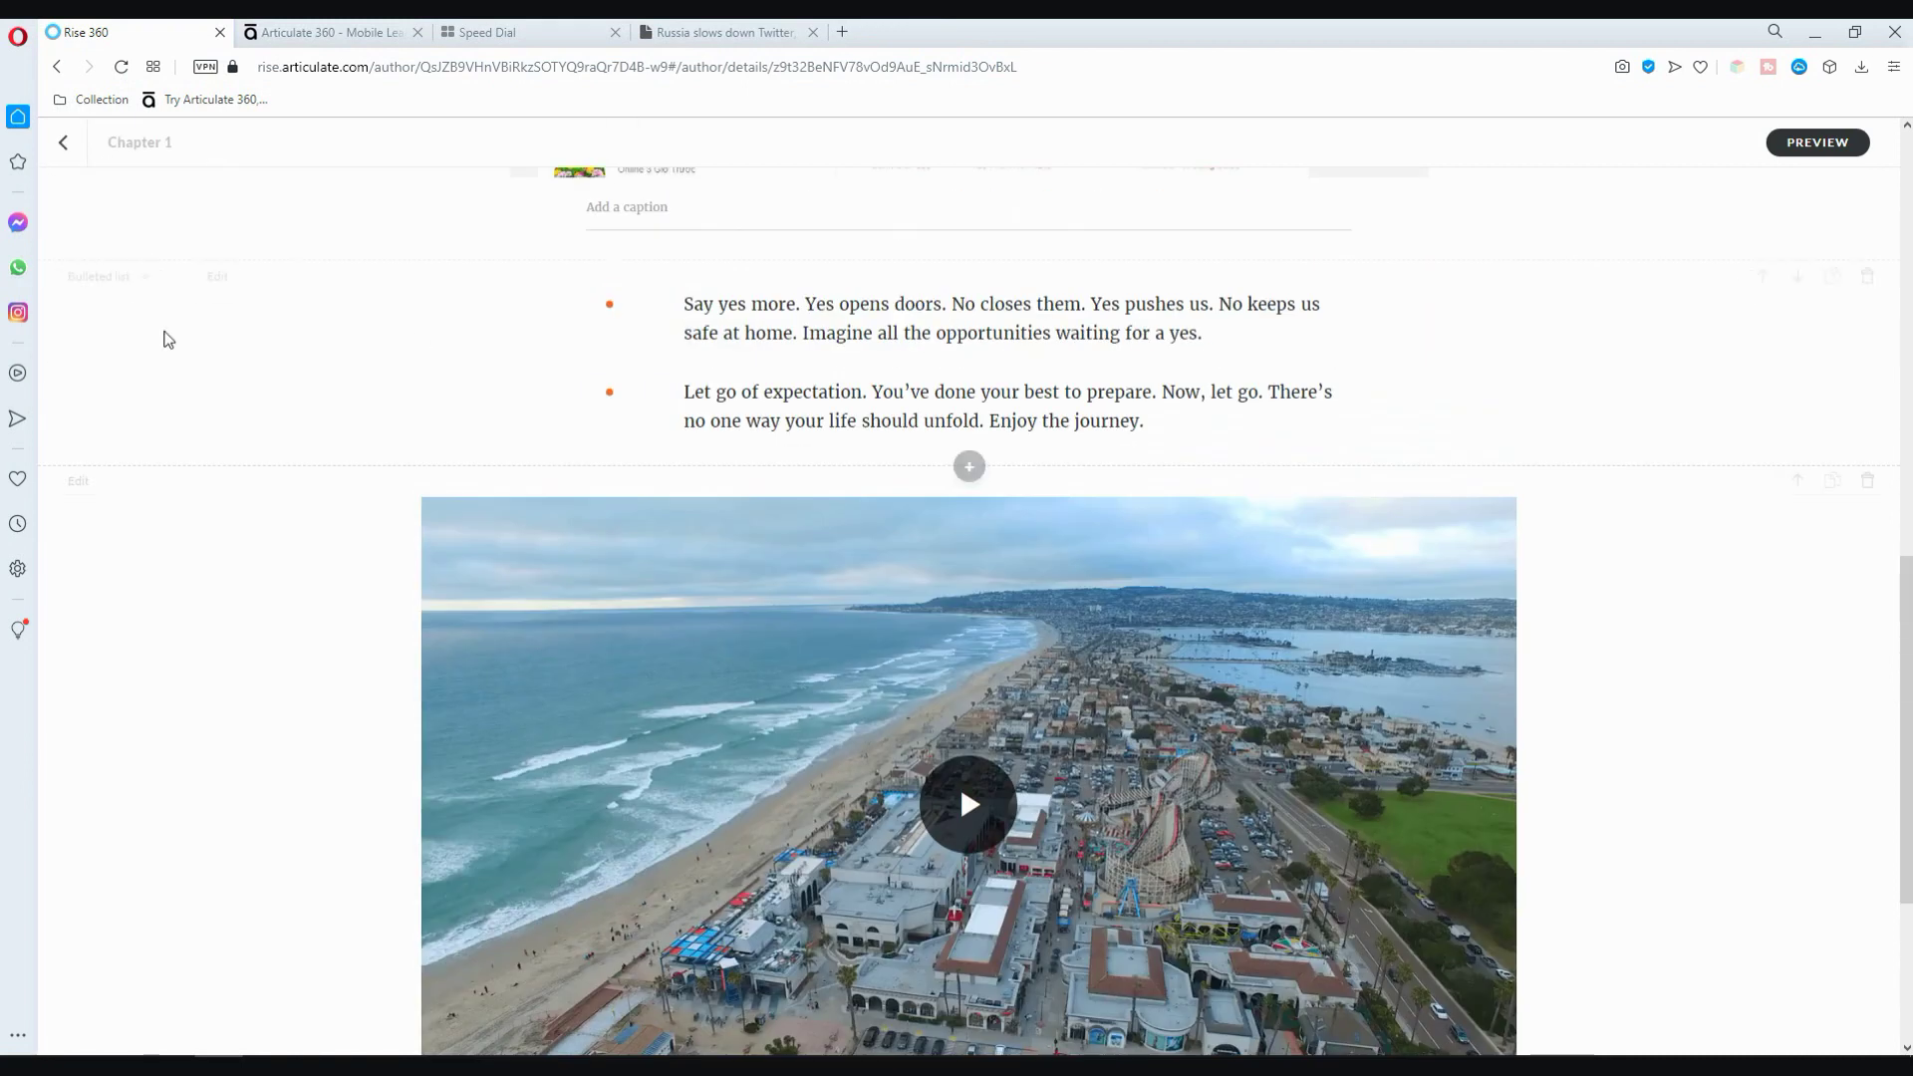
scroll(461, 363, "down", 4)
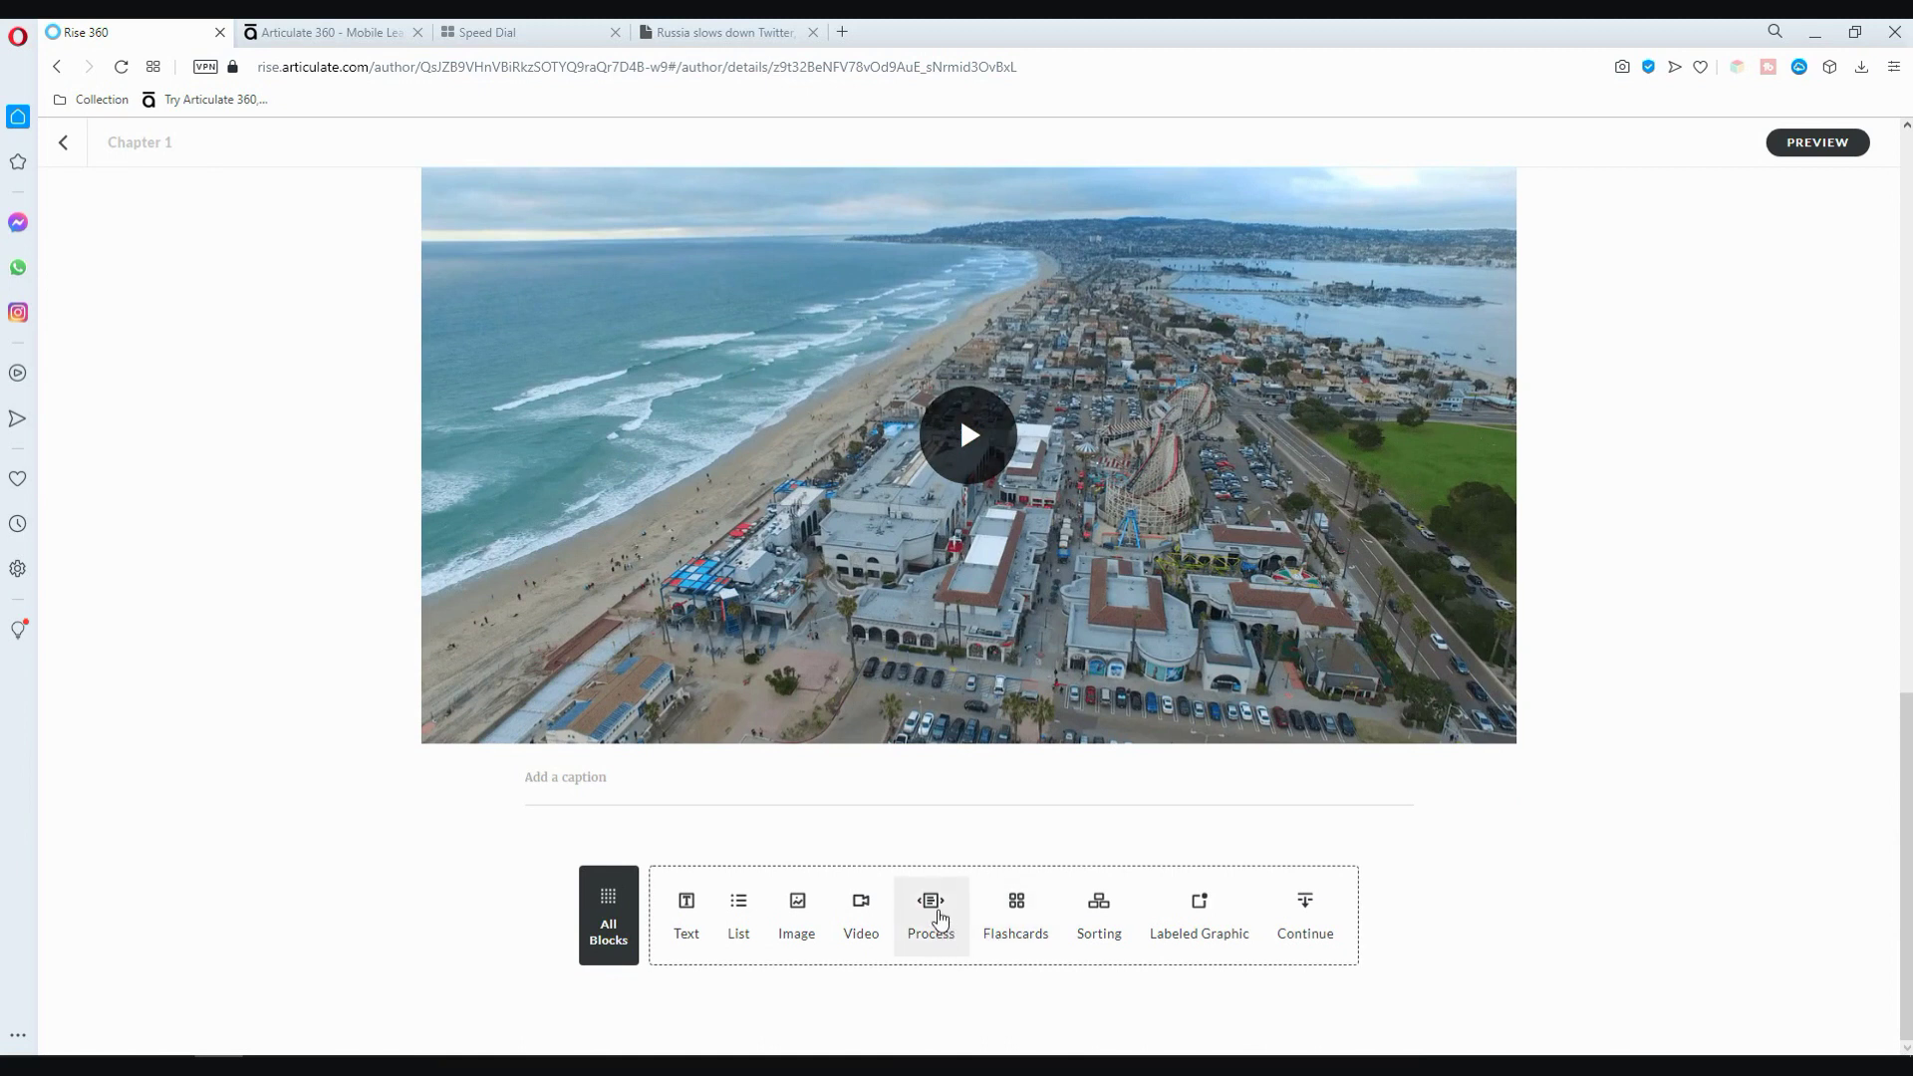
left_click(939, 918)
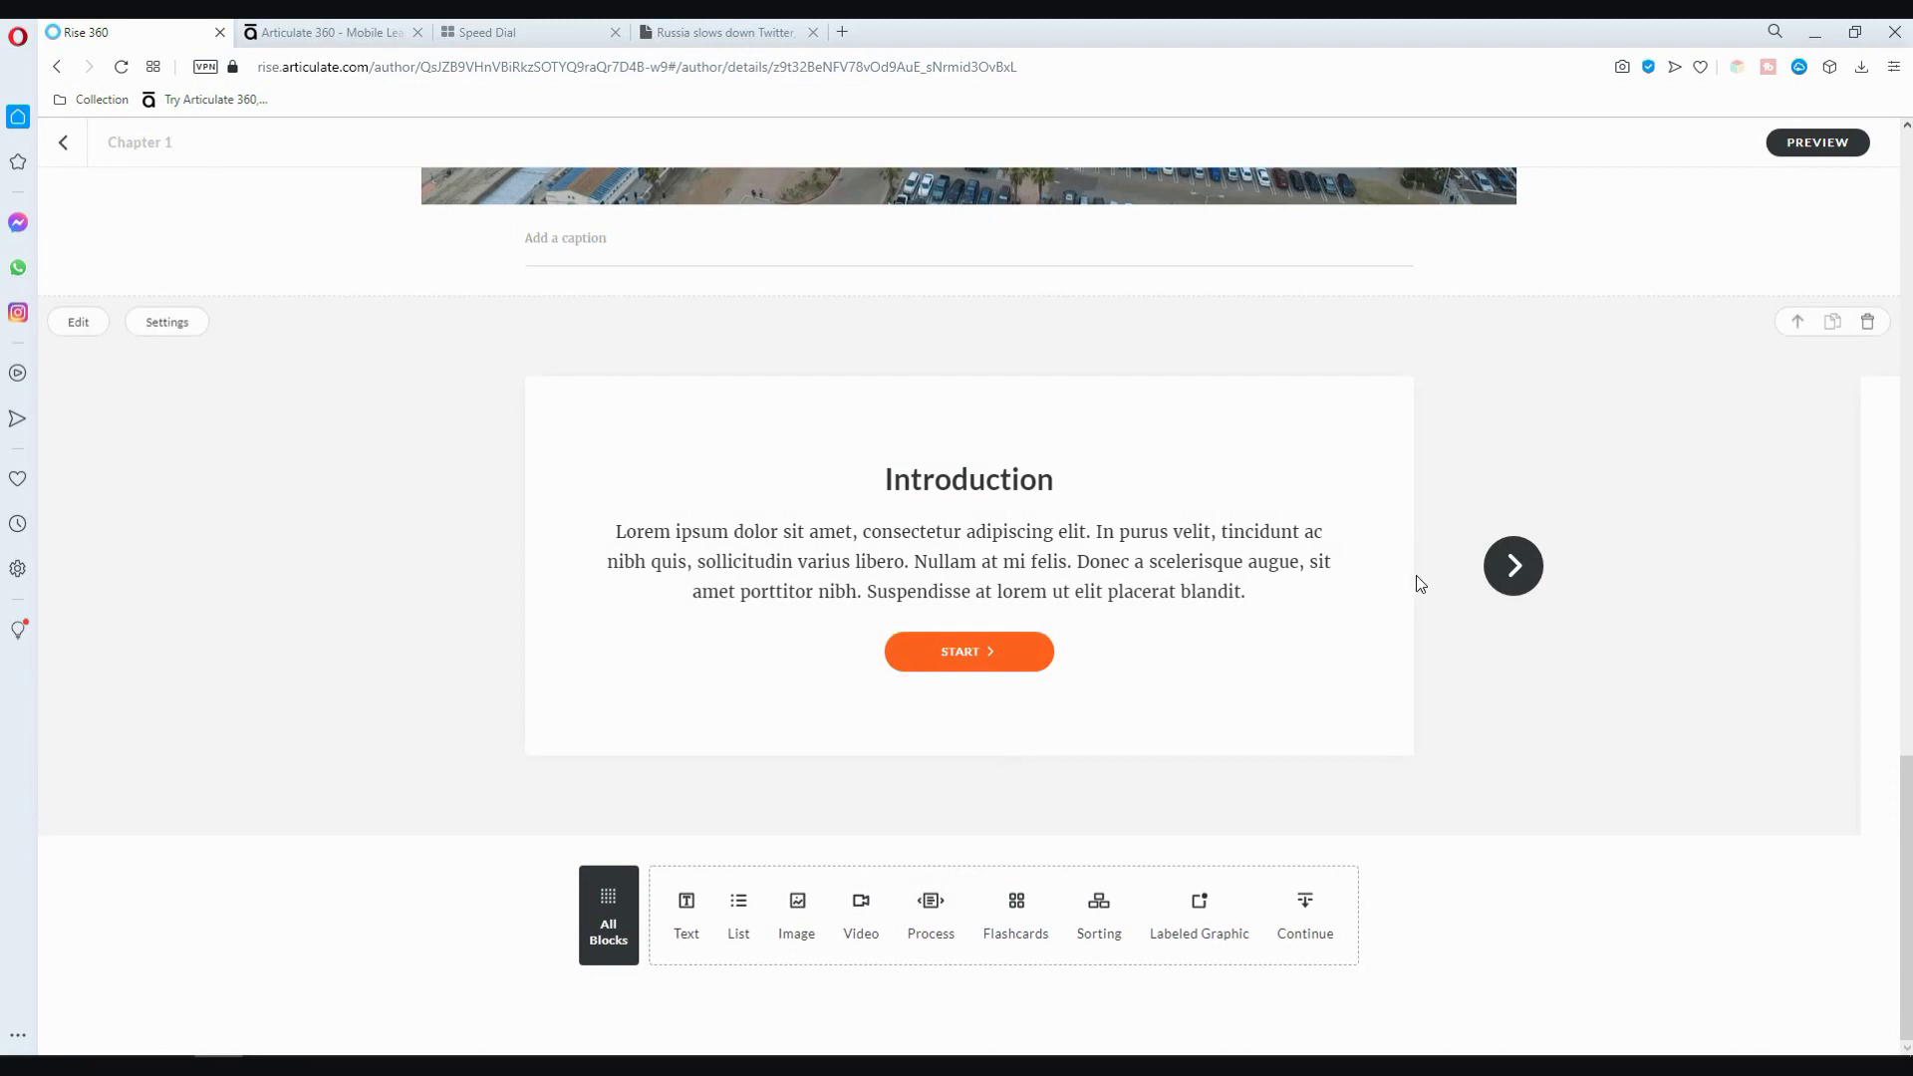
left_click(1025, 652)
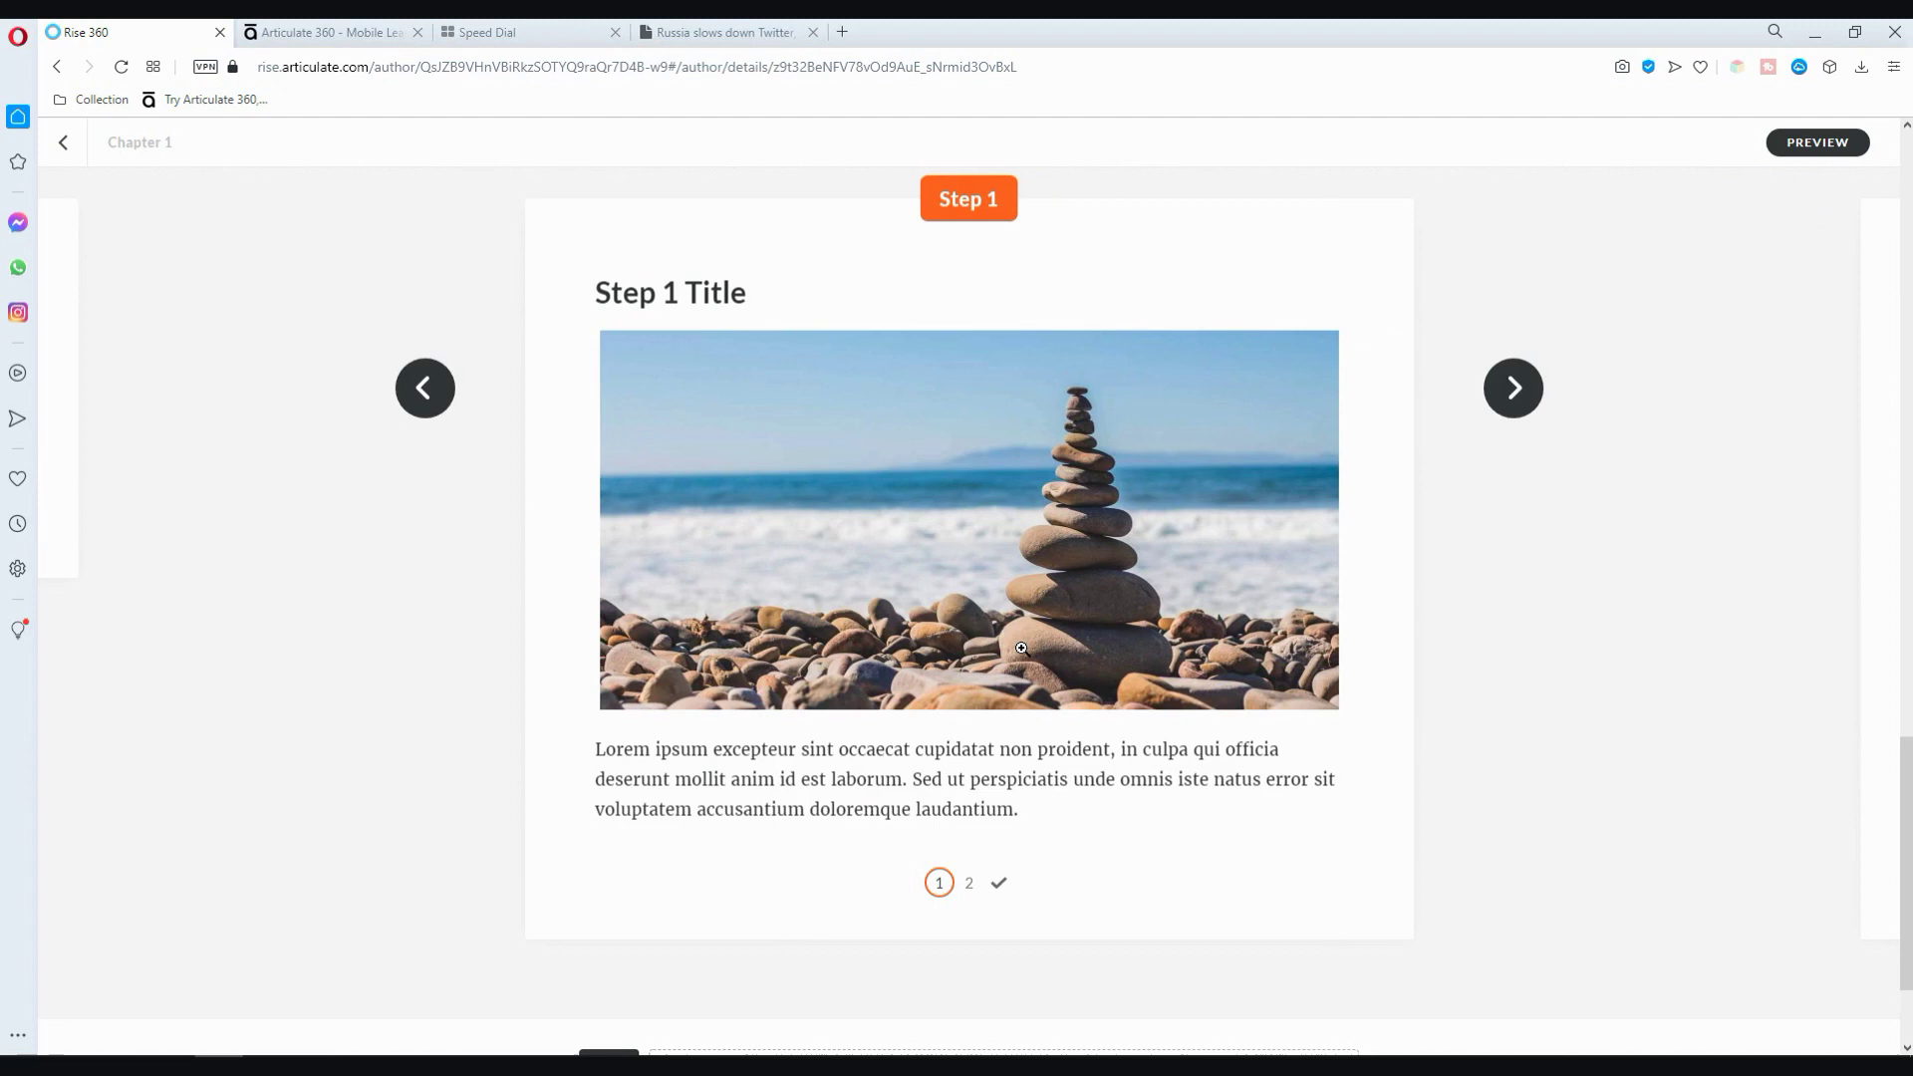
left_click(1495, 407)
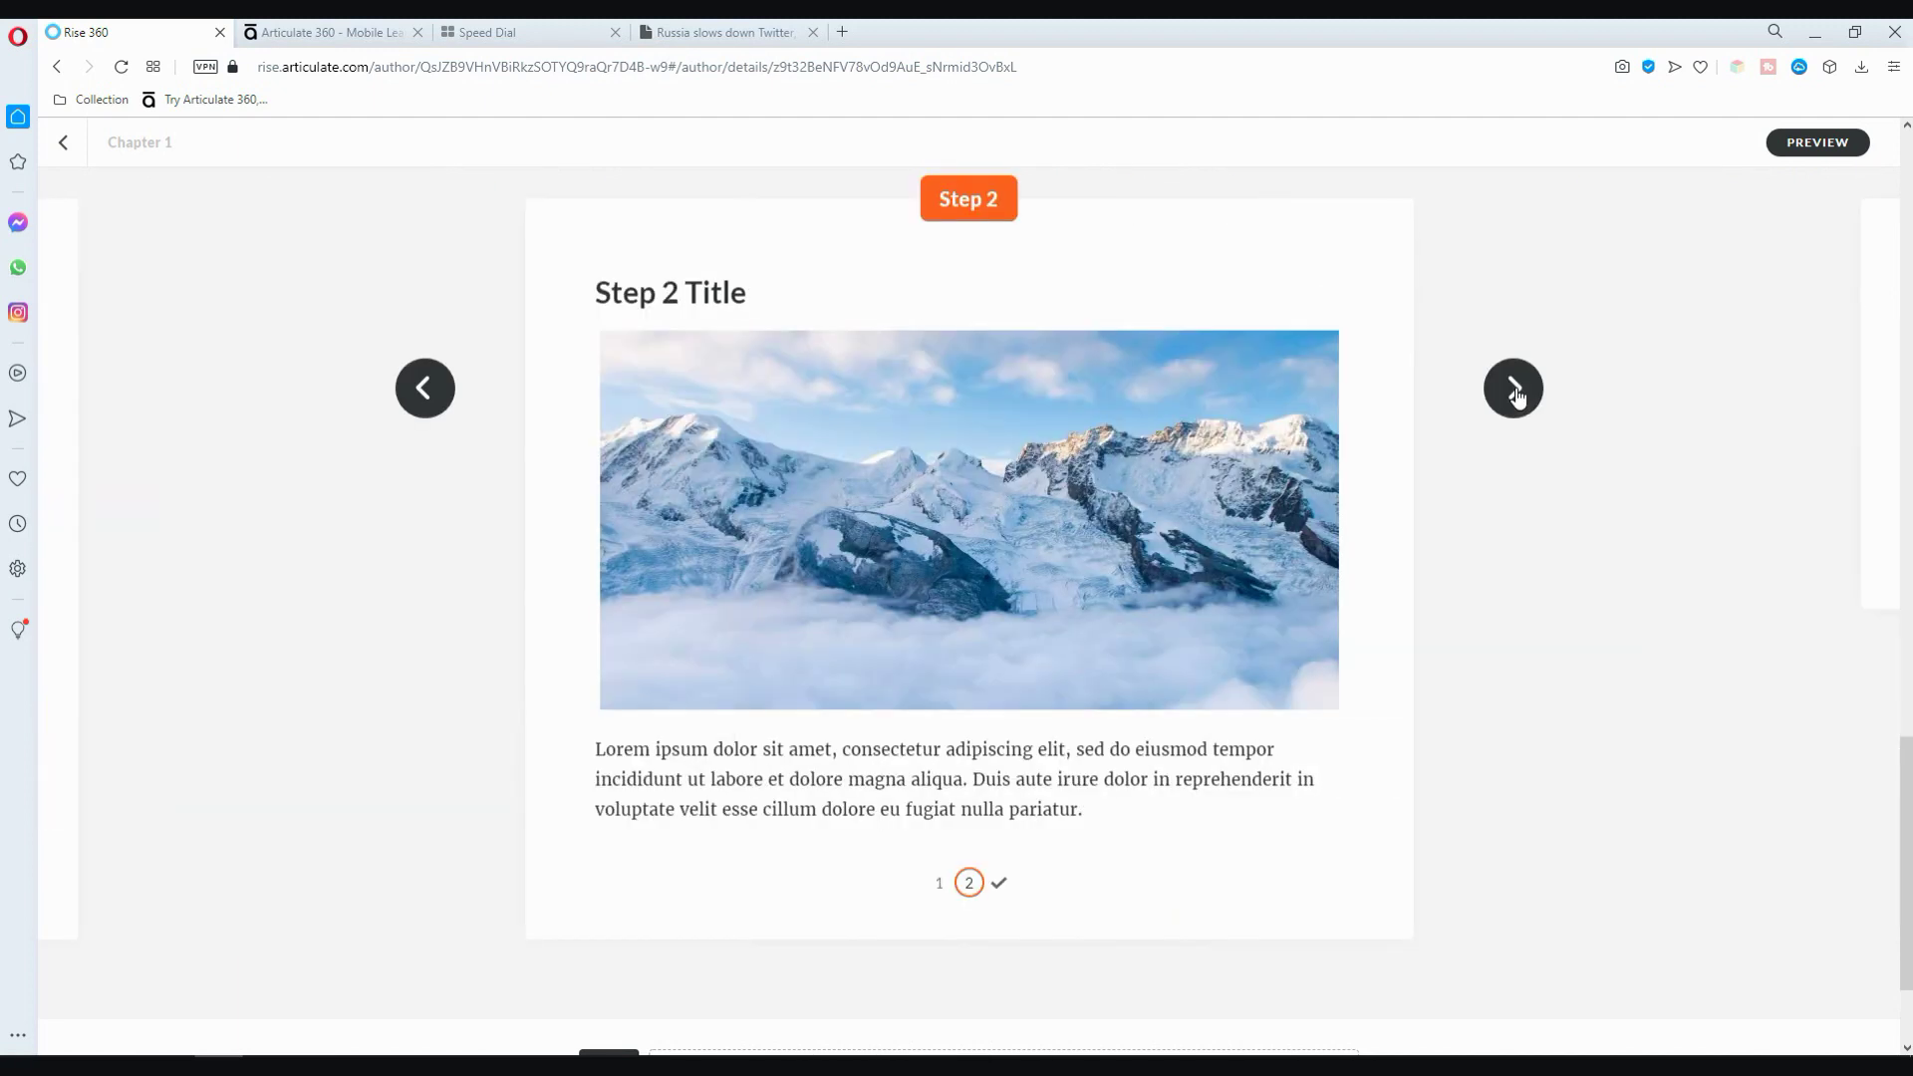
left_click(1513, 389)
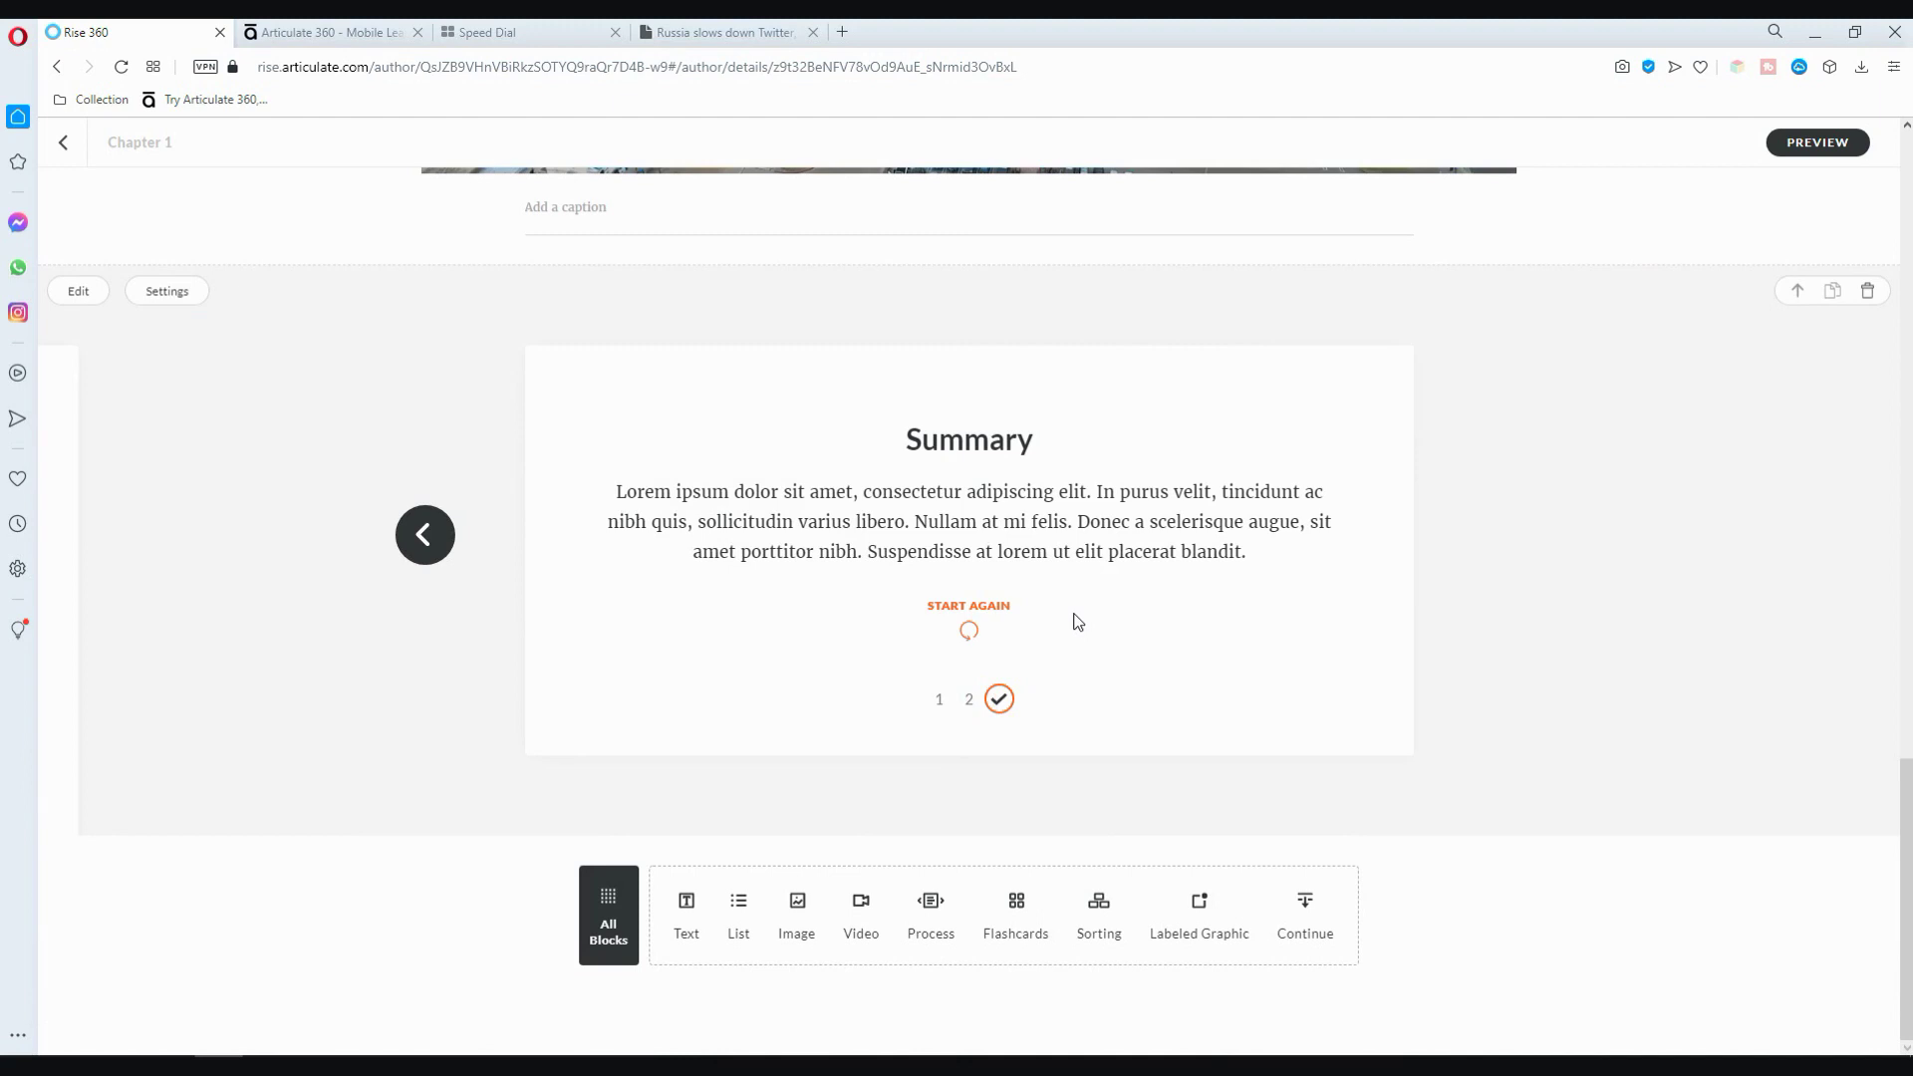
Look at the process block's settings panel, then close it.
scroll(1074, 628, "up", 4)
scroll(956, 626, "down", 4)
left_click(150, 297)
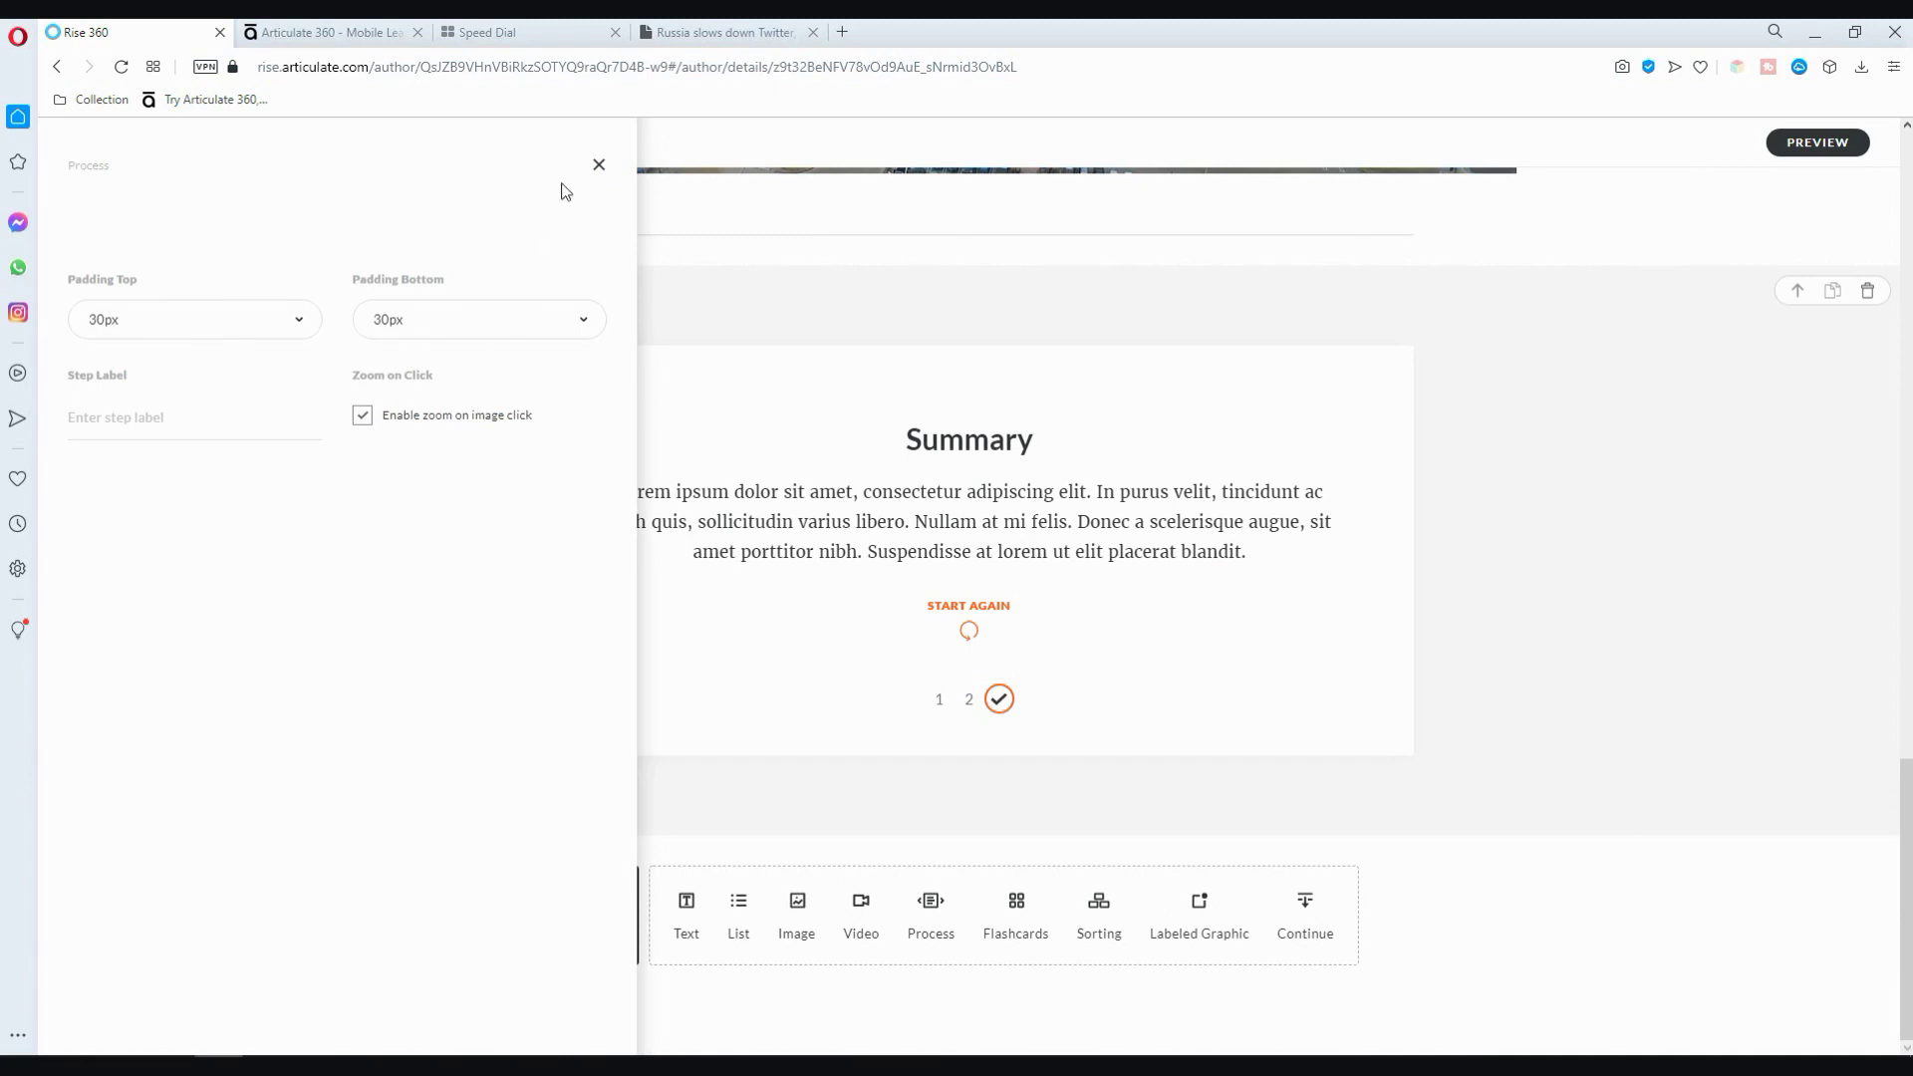
left_click(598, 165)
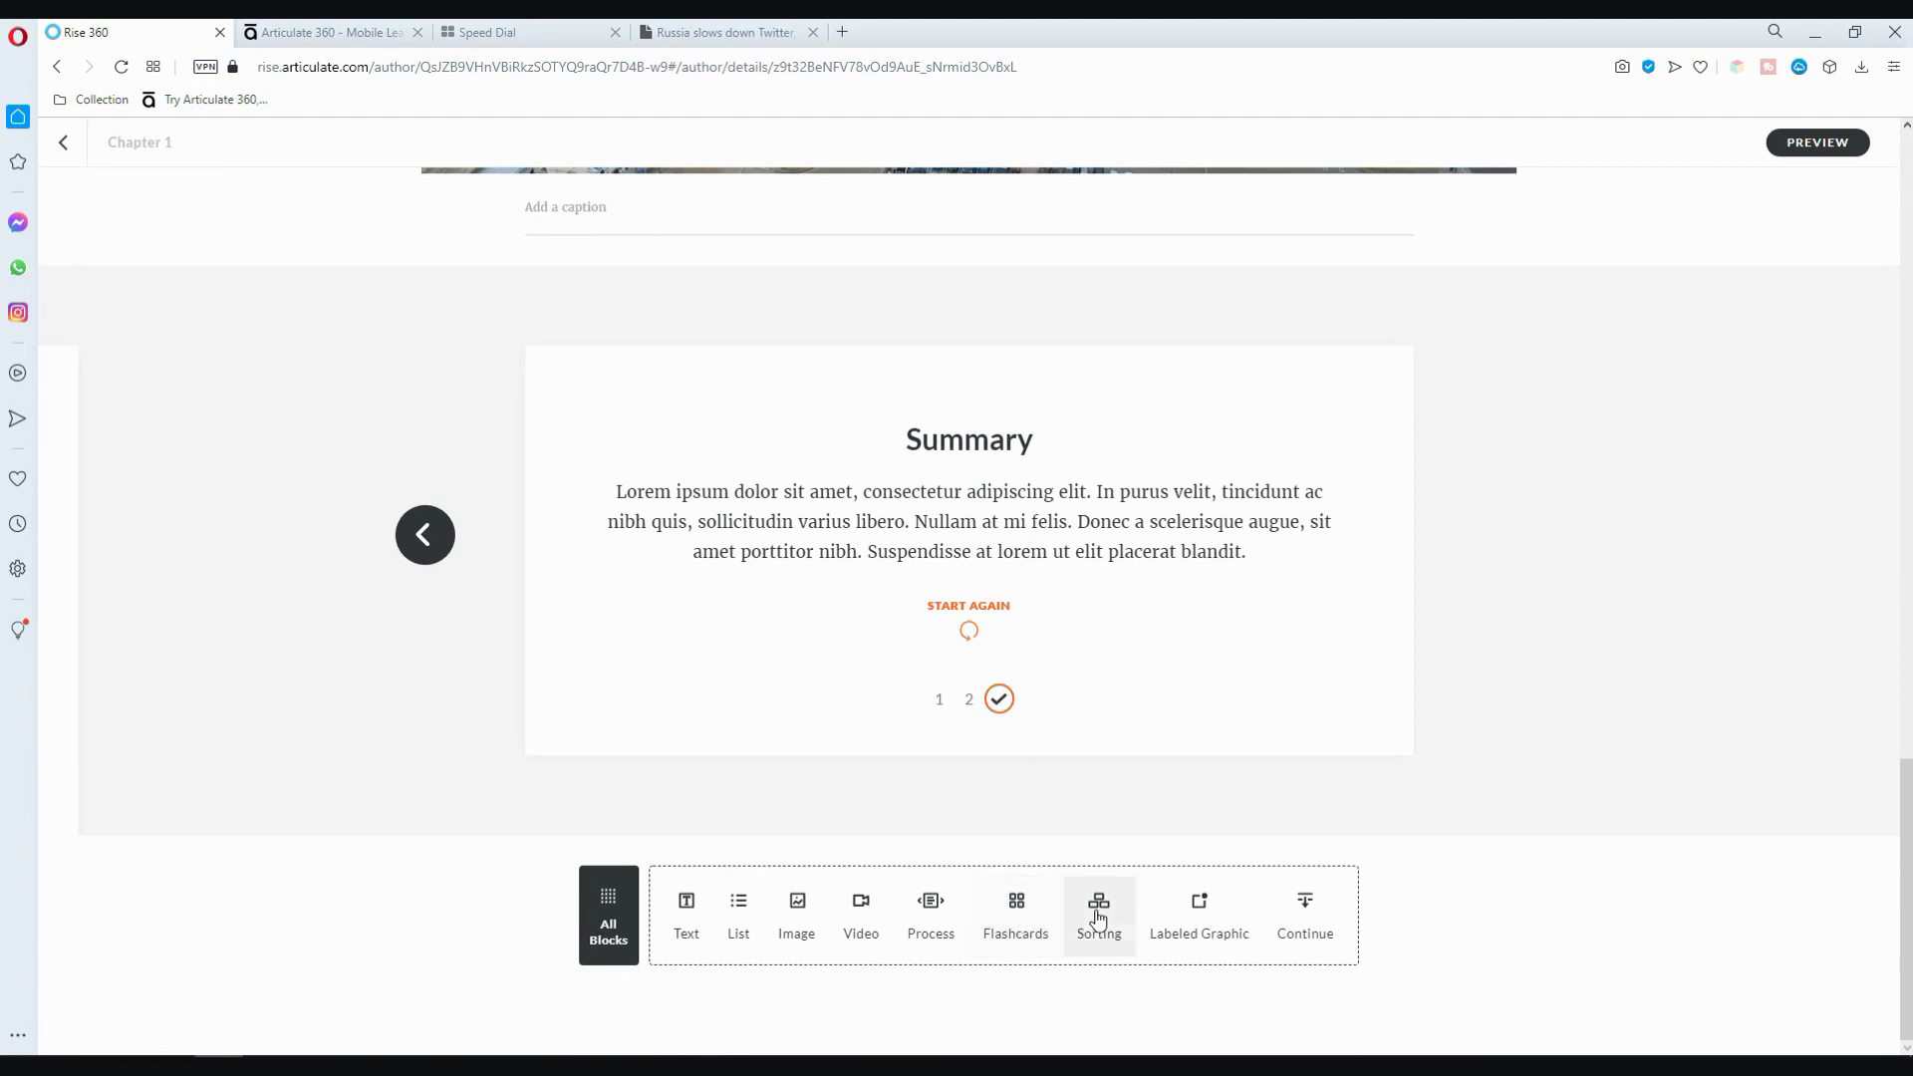
Add a three-card flashcard grid, then flip each of cards 1–3 over and back.
left_click(1030, 919)
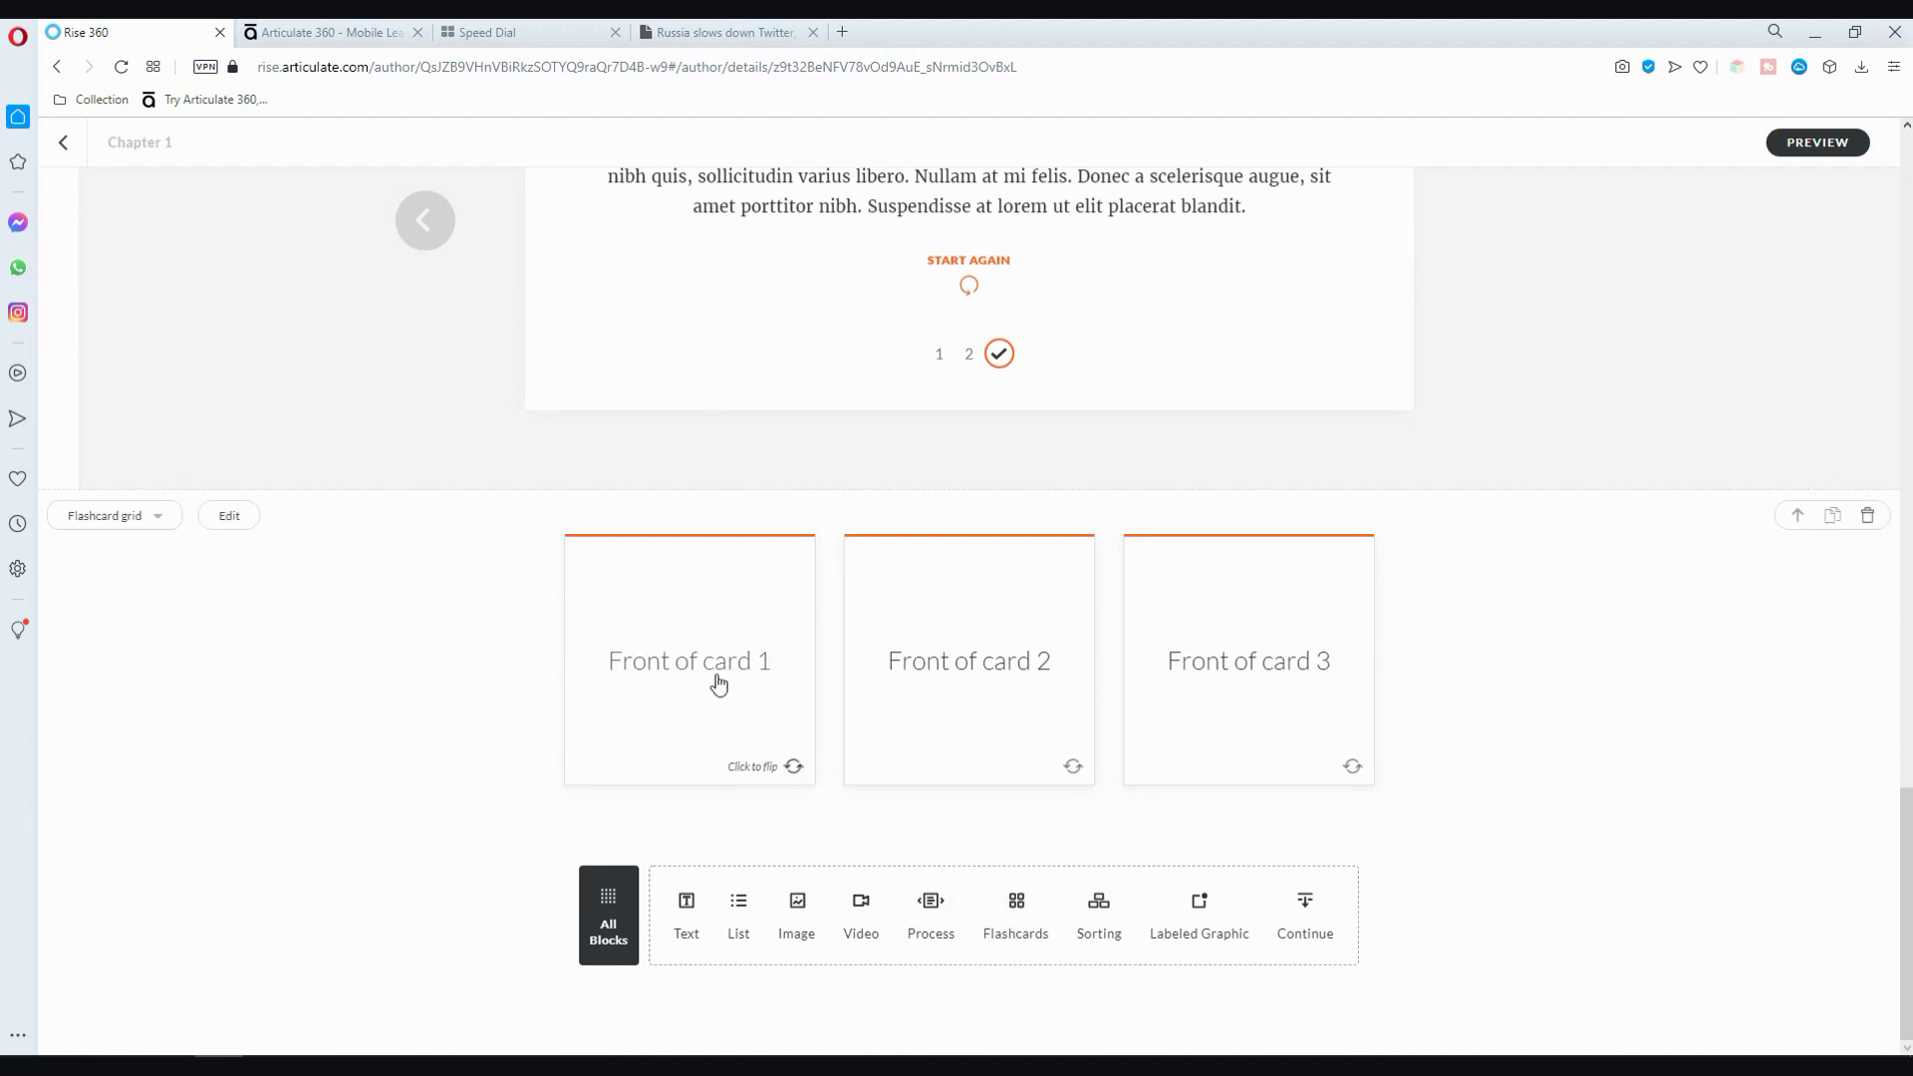
left_click(793, 768)
left_click(794, 775)
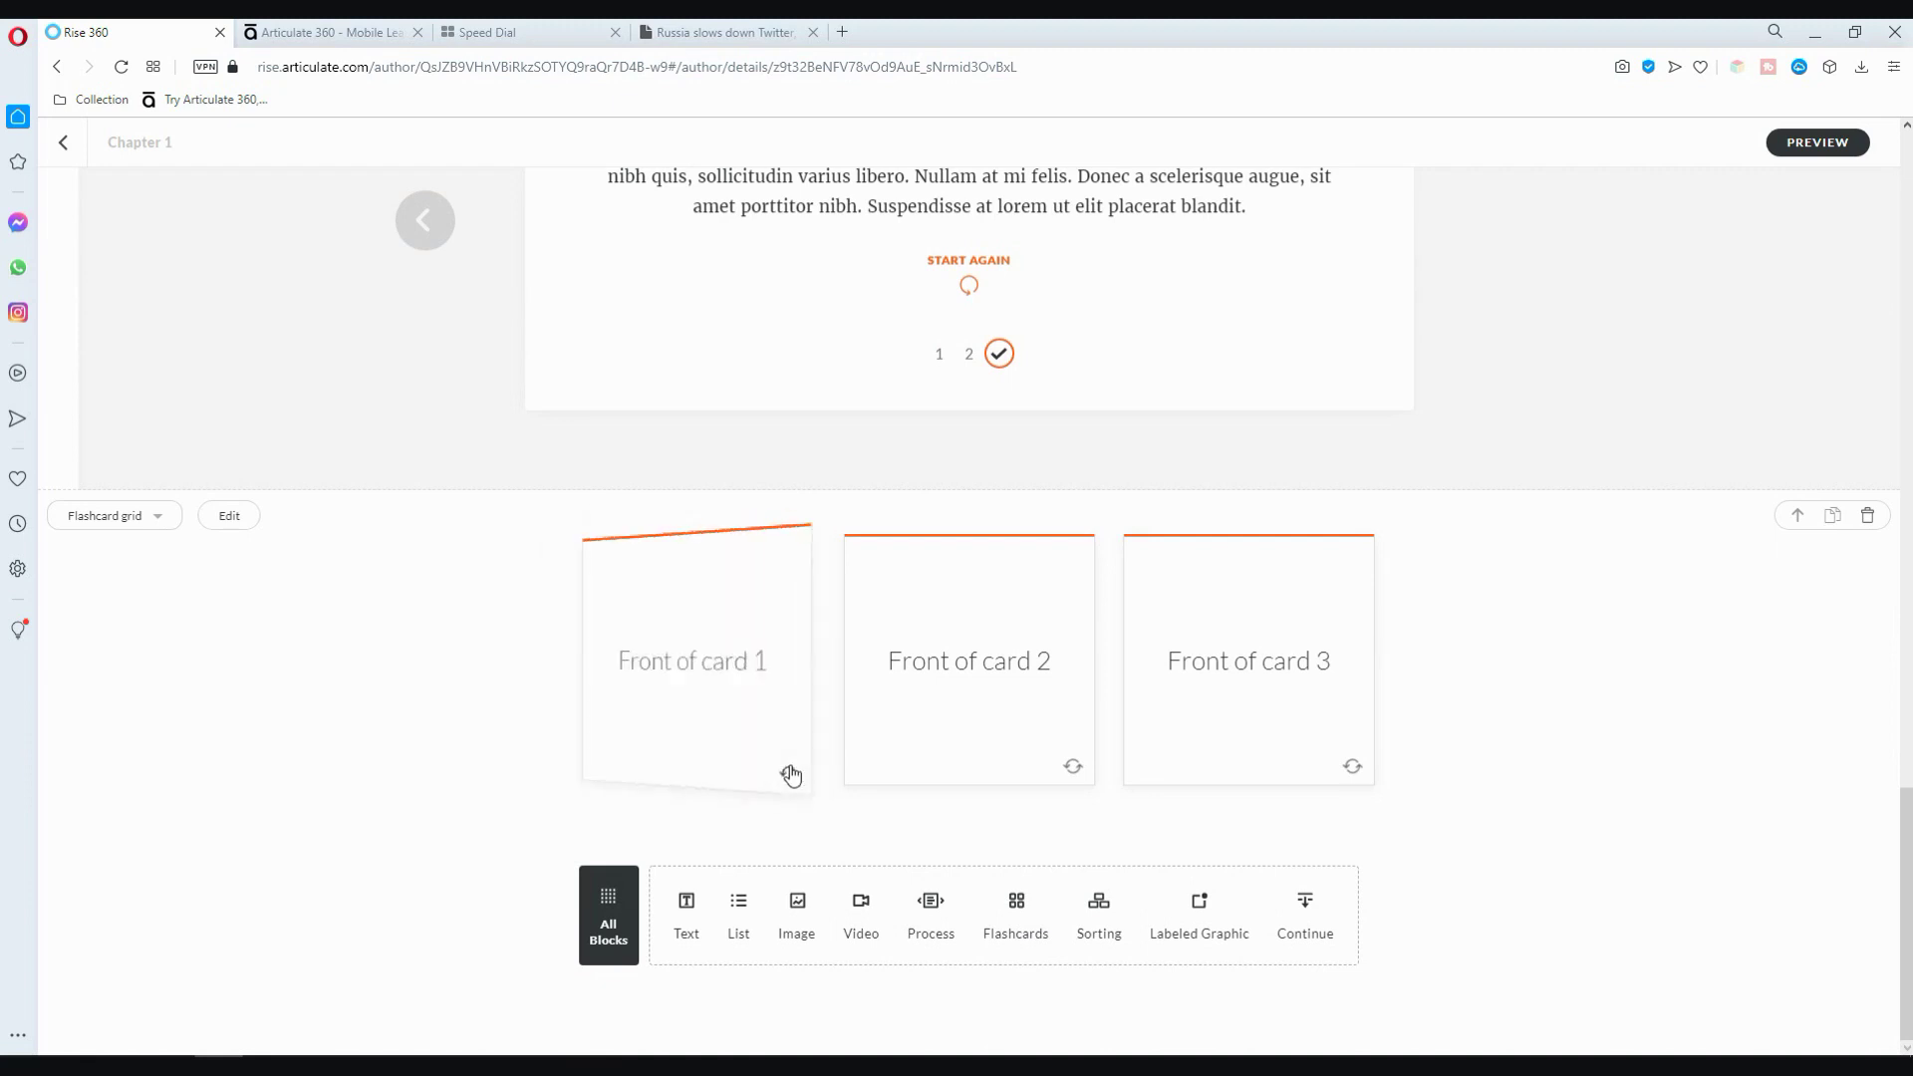
left_click(1072, 767)
left_click(1082, 769)
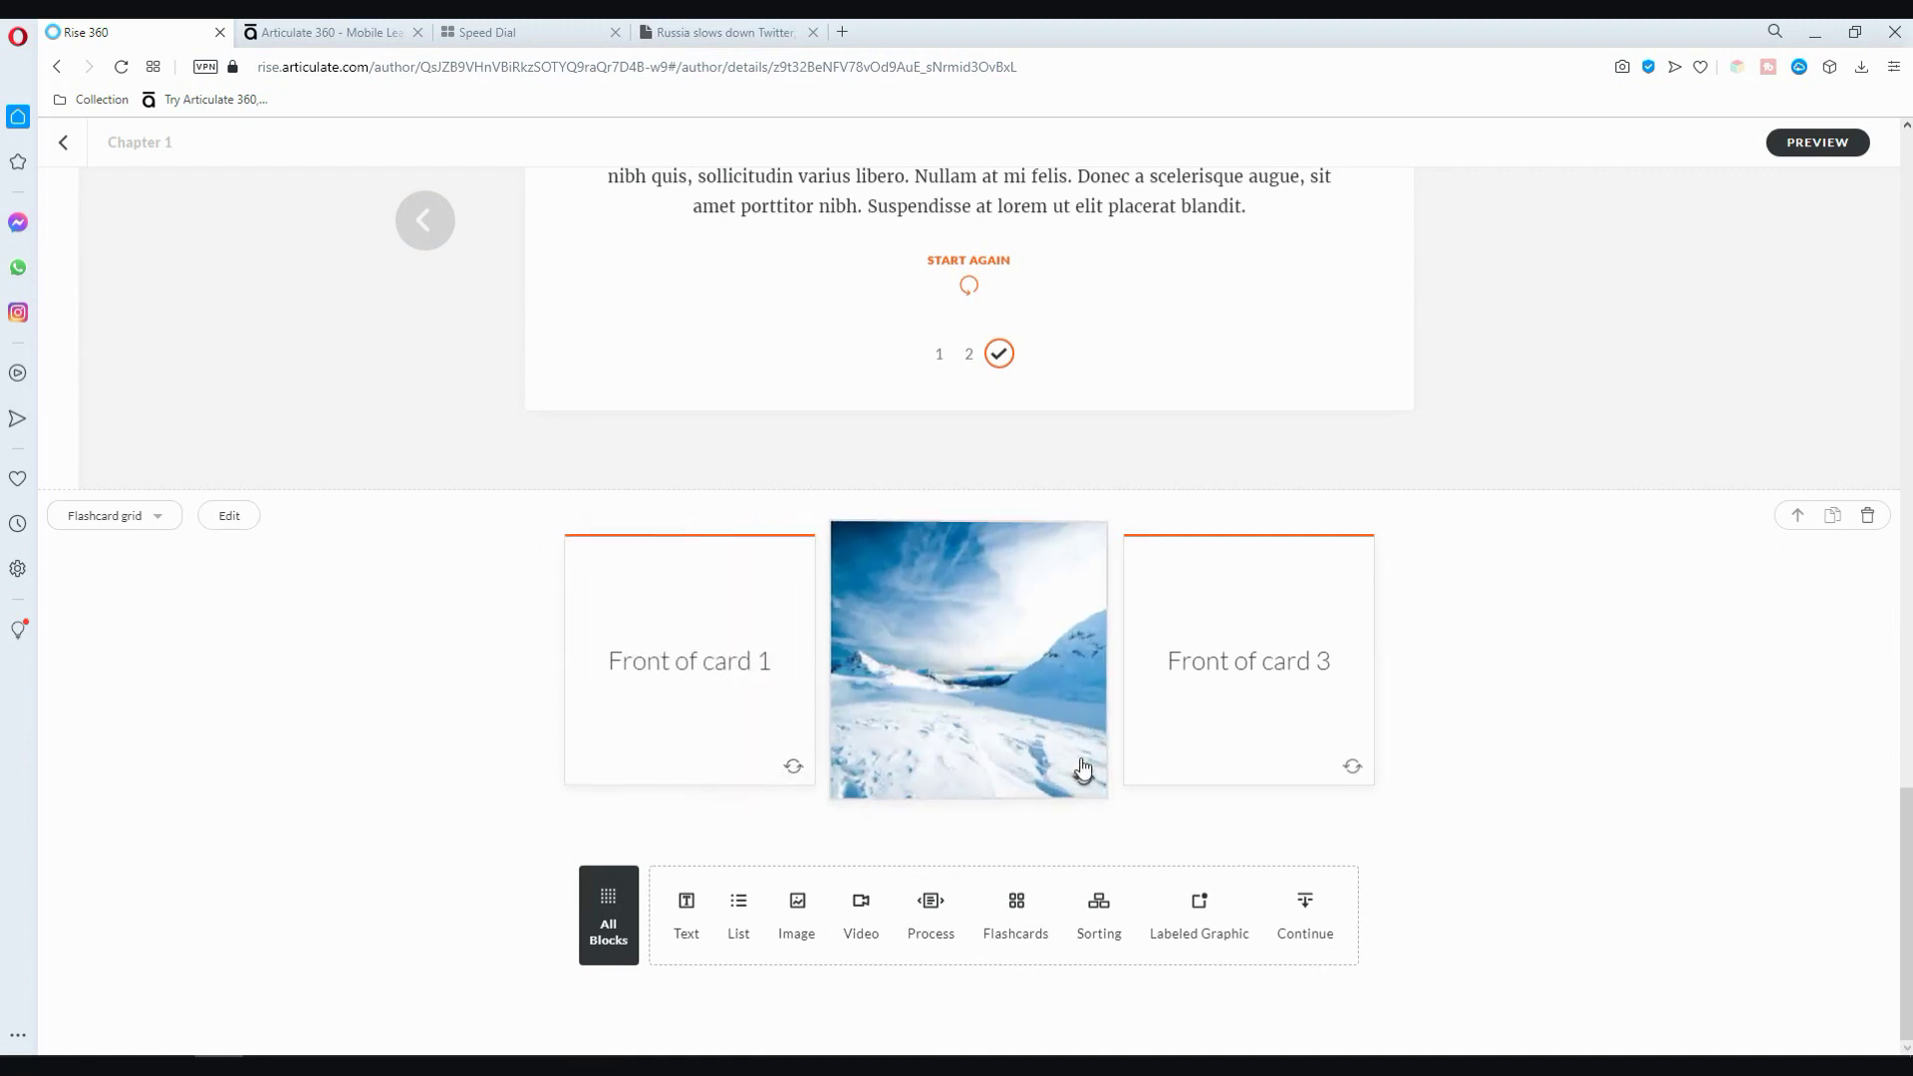
left_click(1350, 767)
left_click(1354, 767)
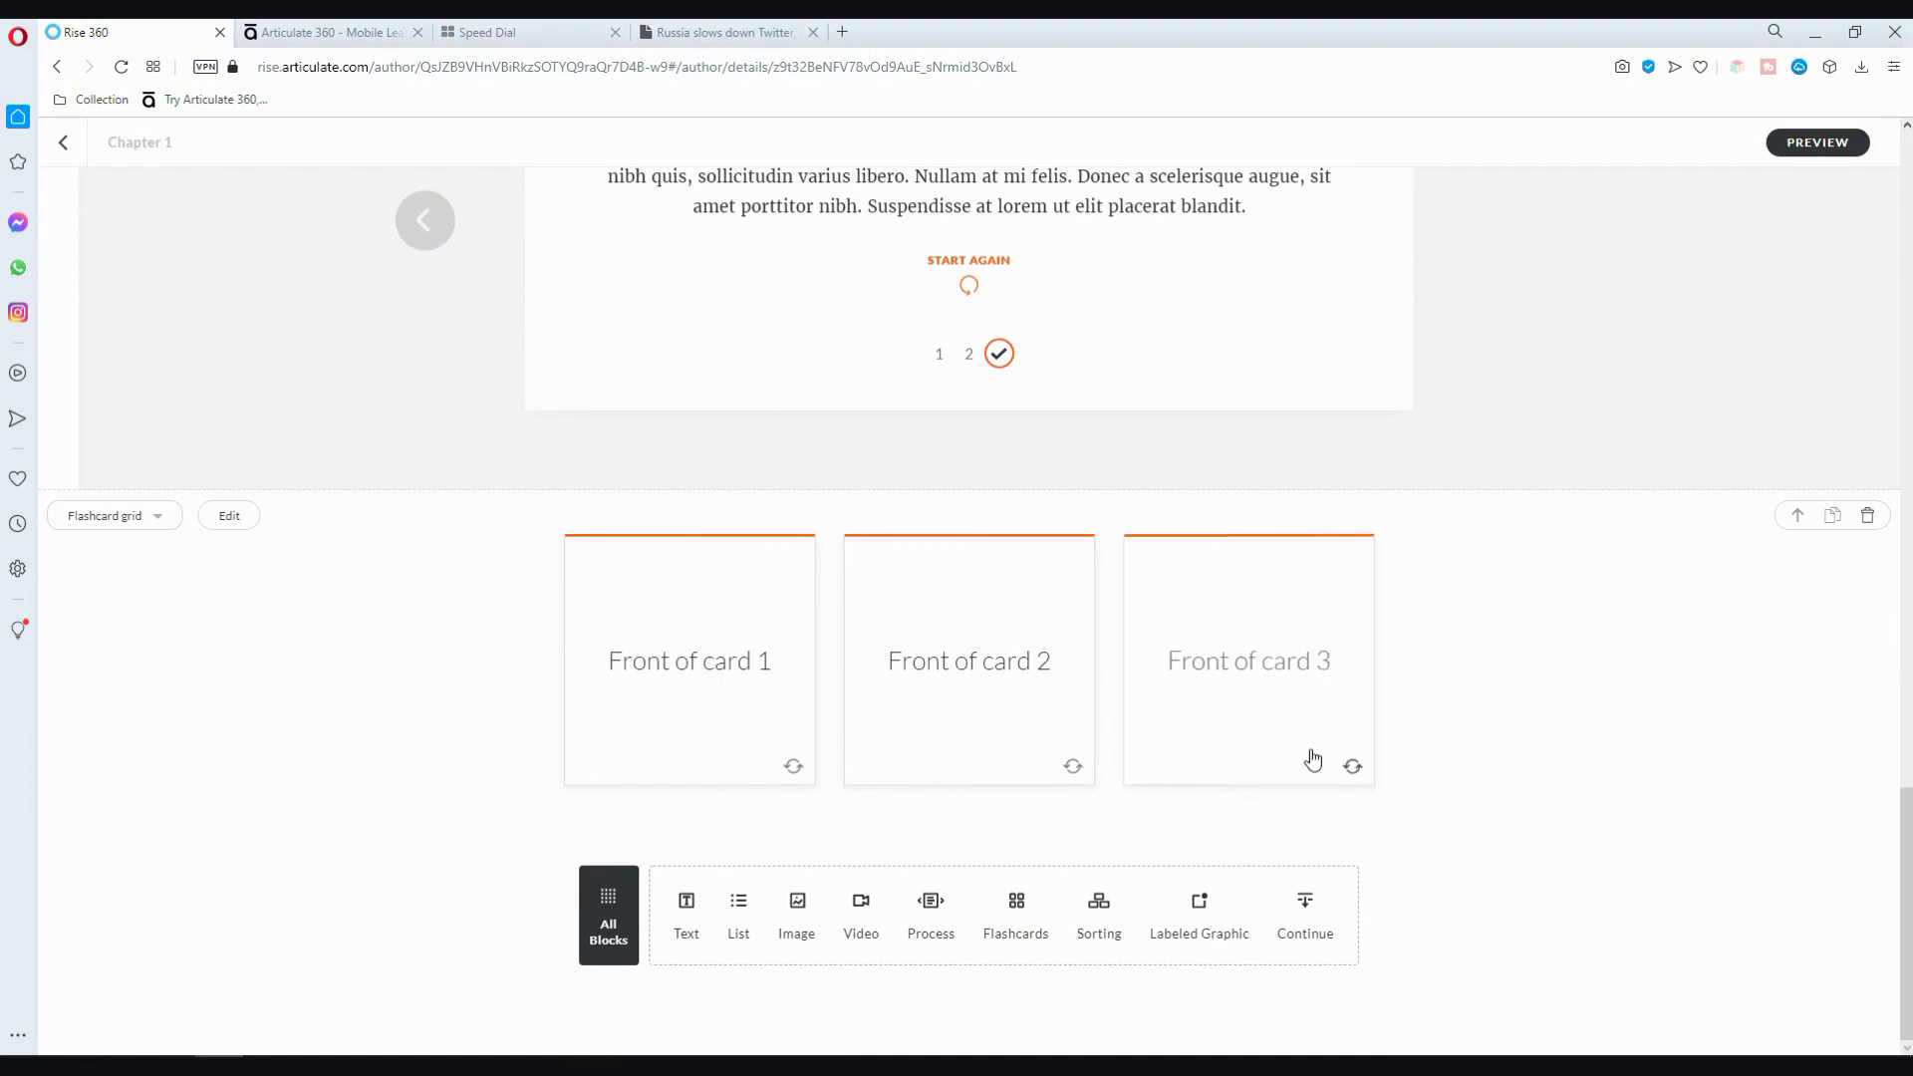
Add a sorting block, sorting Item 1 into Category 1 and Item 2 into Category 2.
left_click(1098, 906)
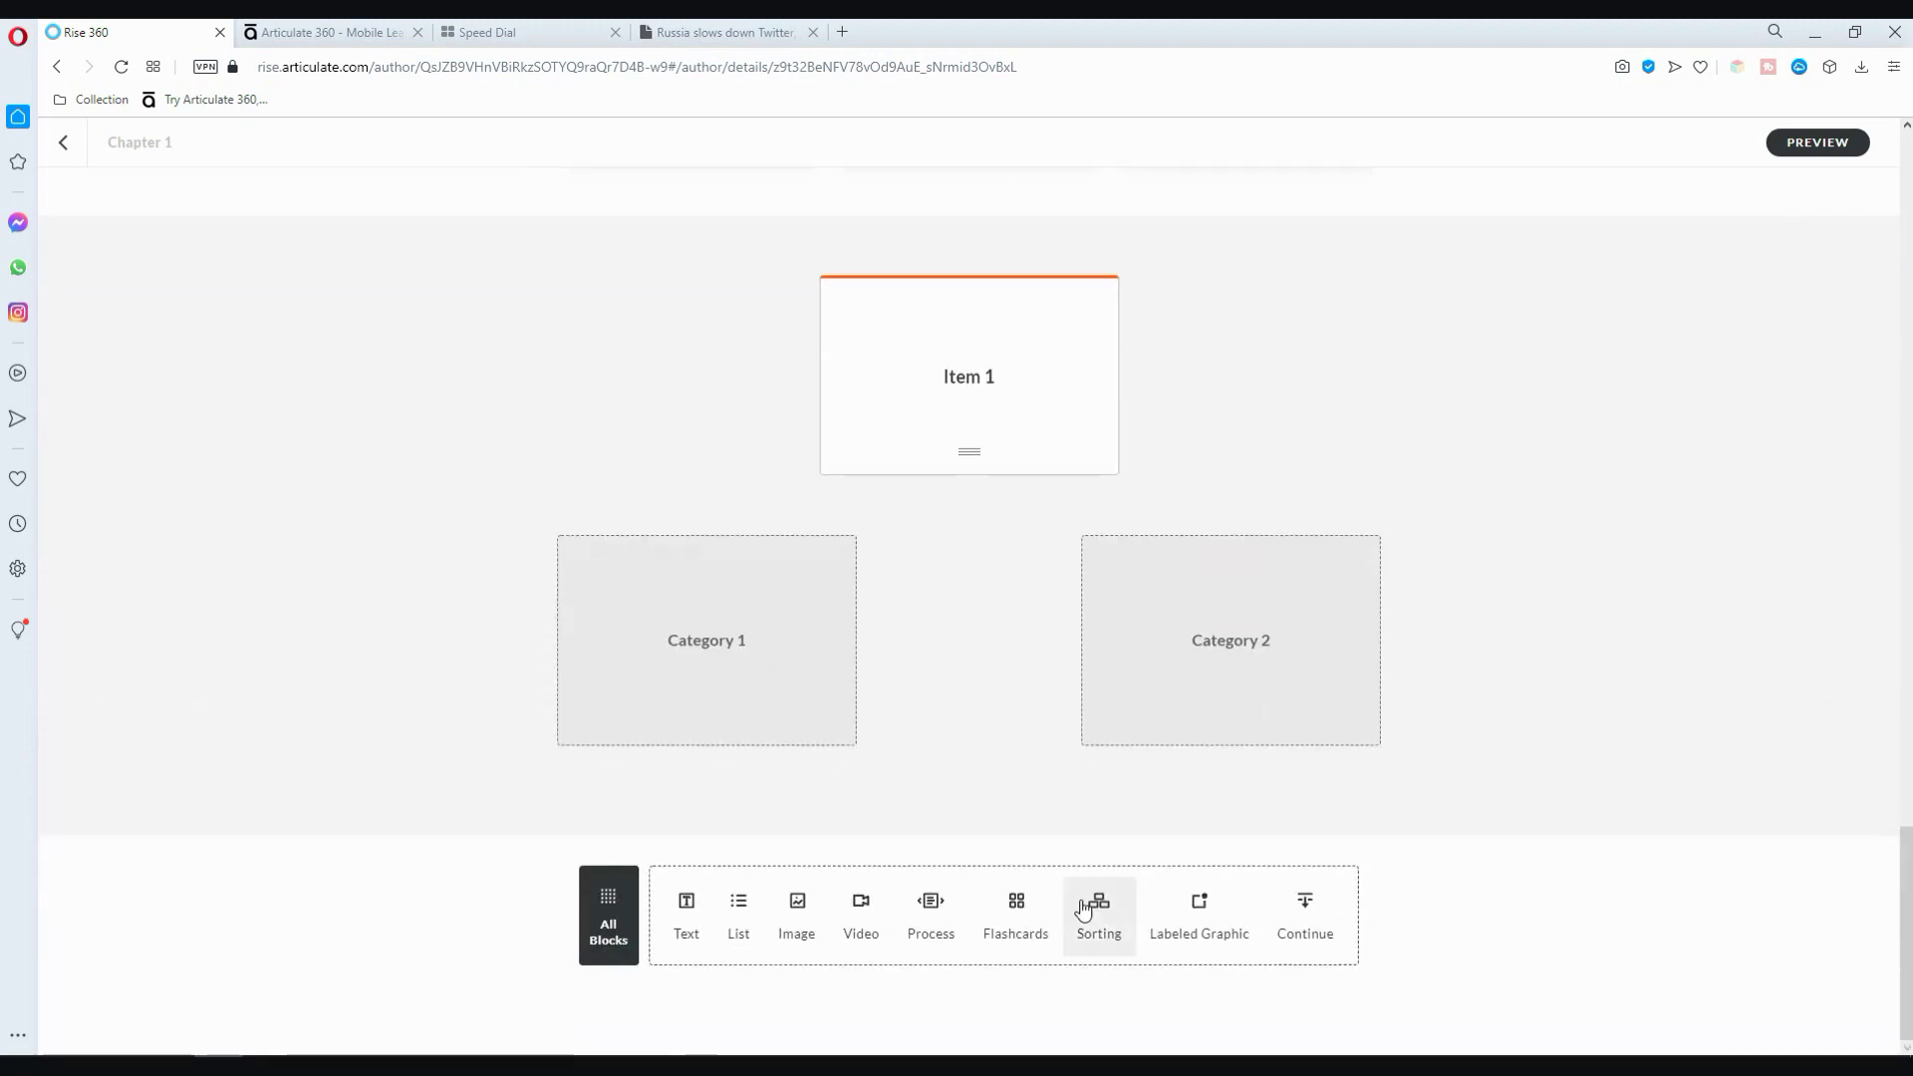
left_click_drag(905, 349, 687, 628)
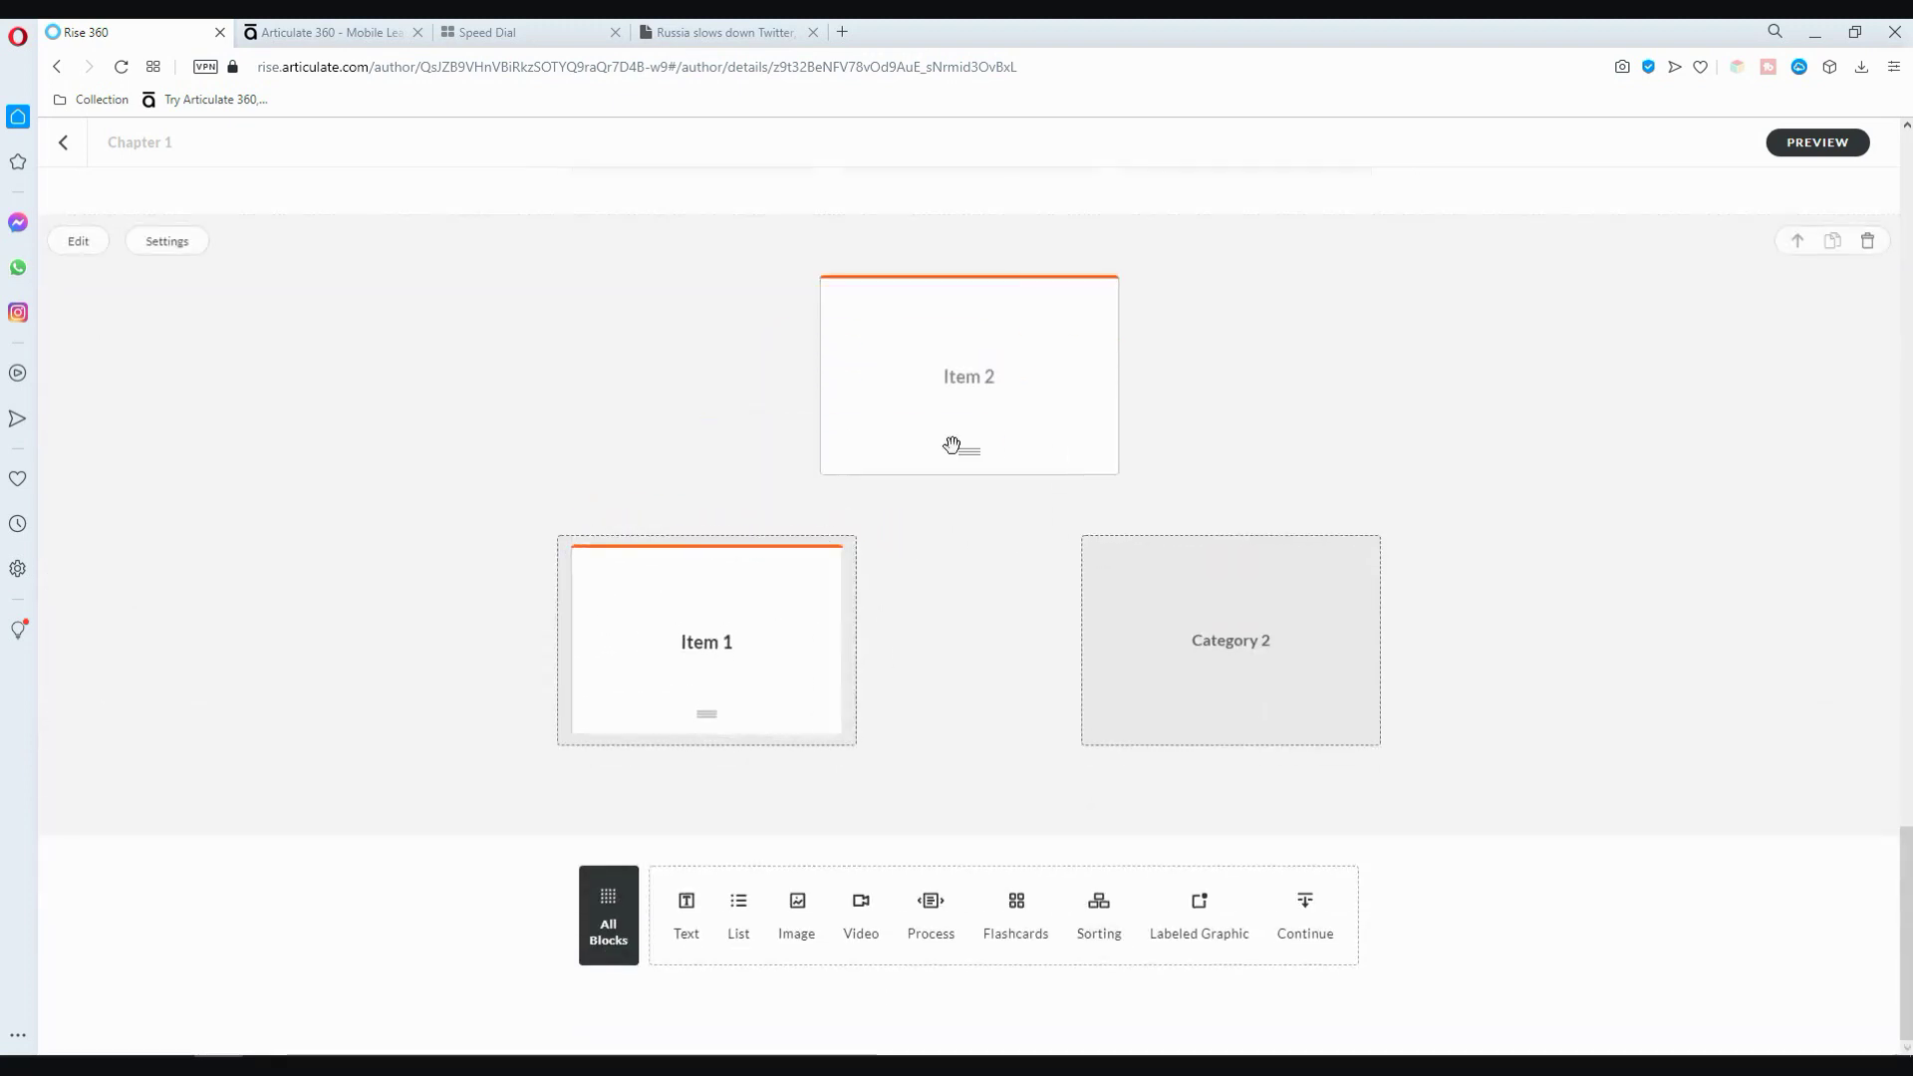
left_click_drag(957, 444, 1182, 653)
Replay the sorting activity and re-sort both items, ending at 1/2 Cards Correct.
left_click(968, 411)
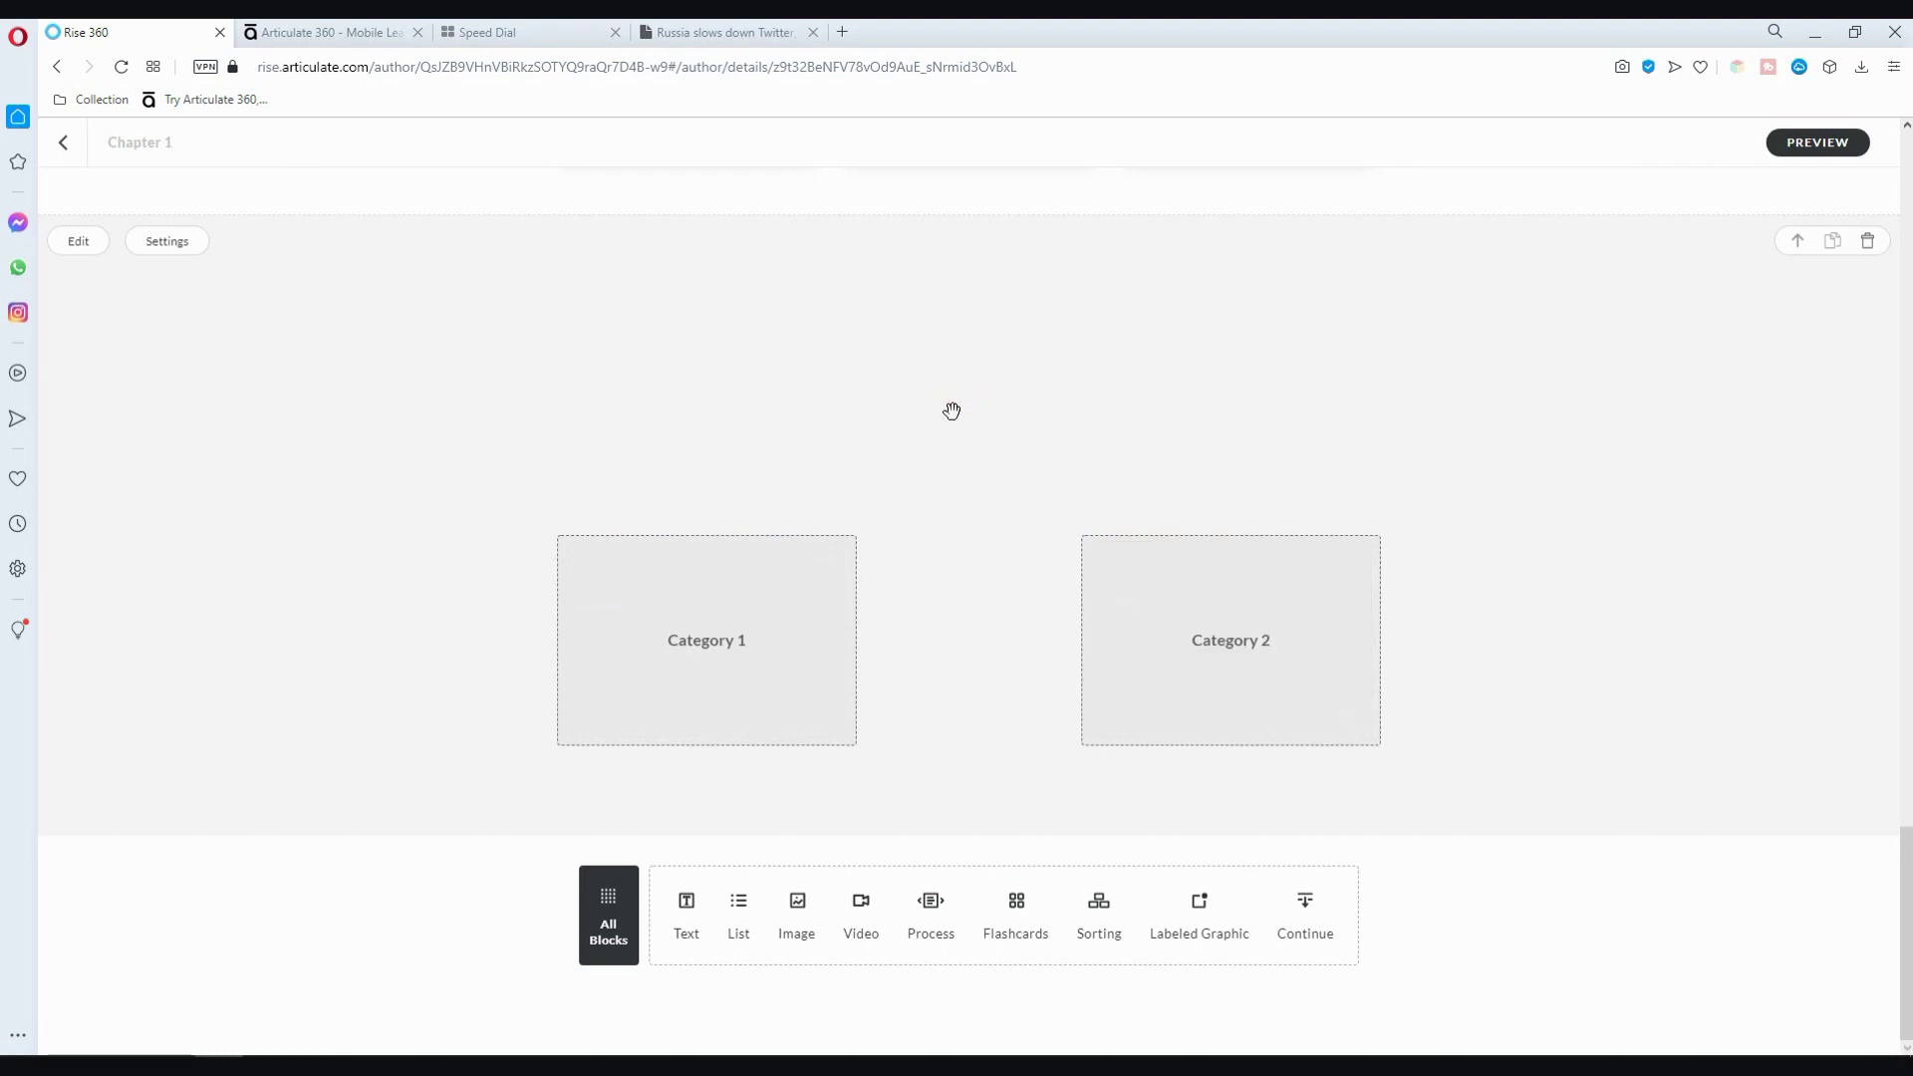
left_click_drag(935, 415, 1196, 665)
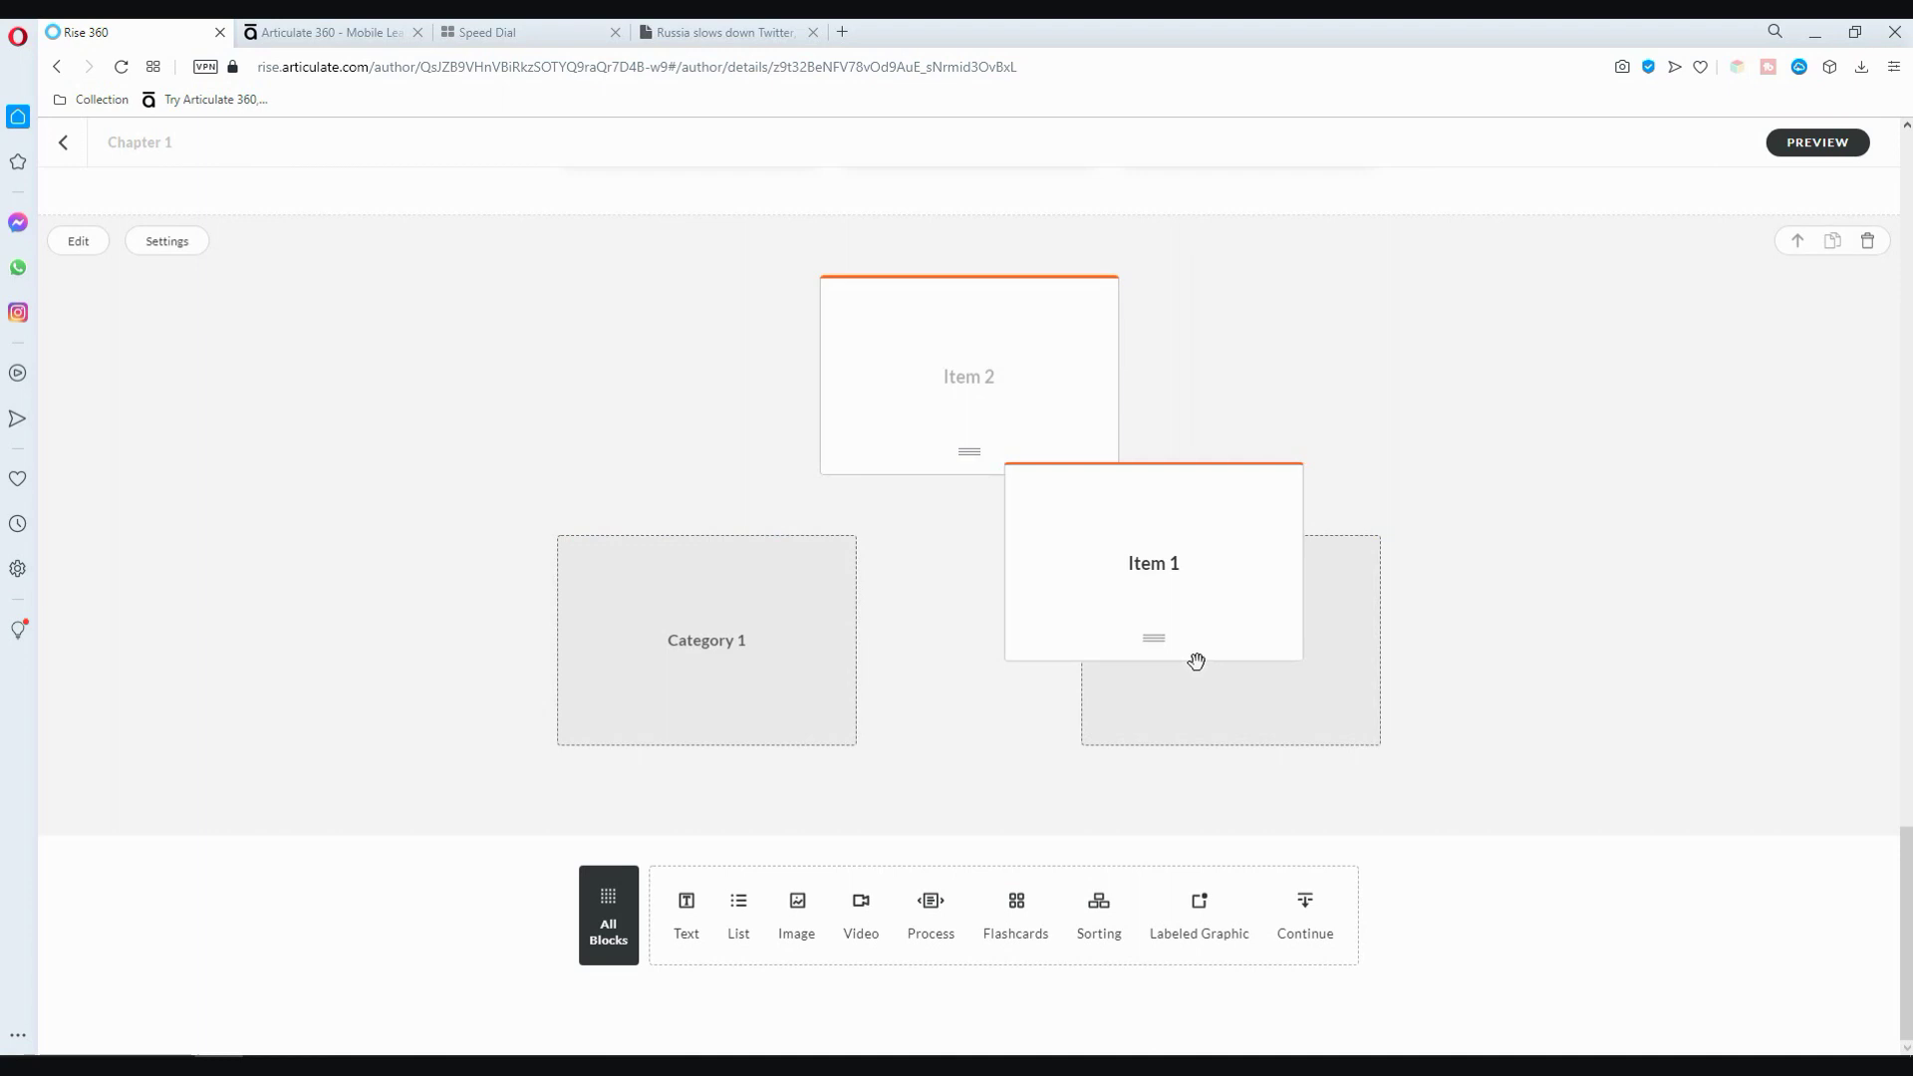
left_click_drag(981, 422, 1233, 665)
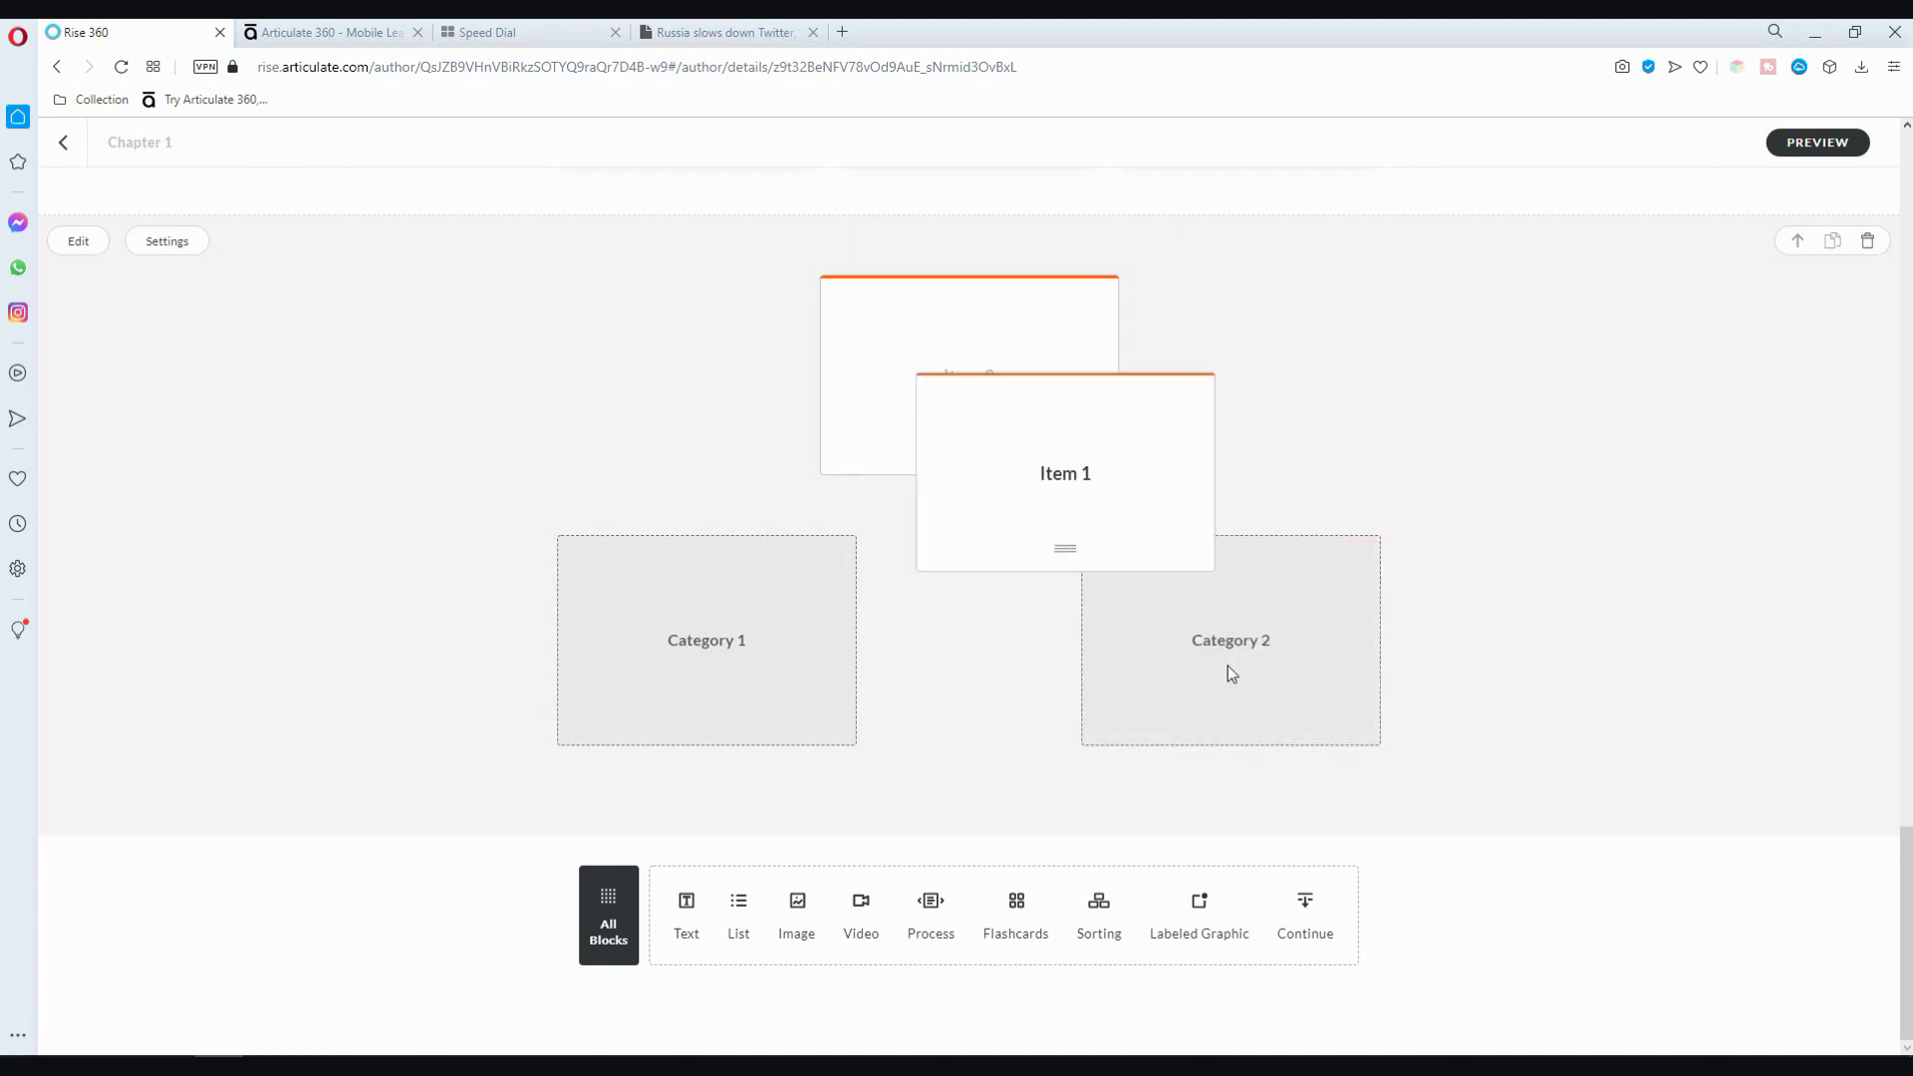
left_click_drag(1026, 398, 747, 803)
left_click_drag(968, 398, 1200, 713)
scroll(953, 601, "up", 3)
scroll(959, 595, "up", 4)
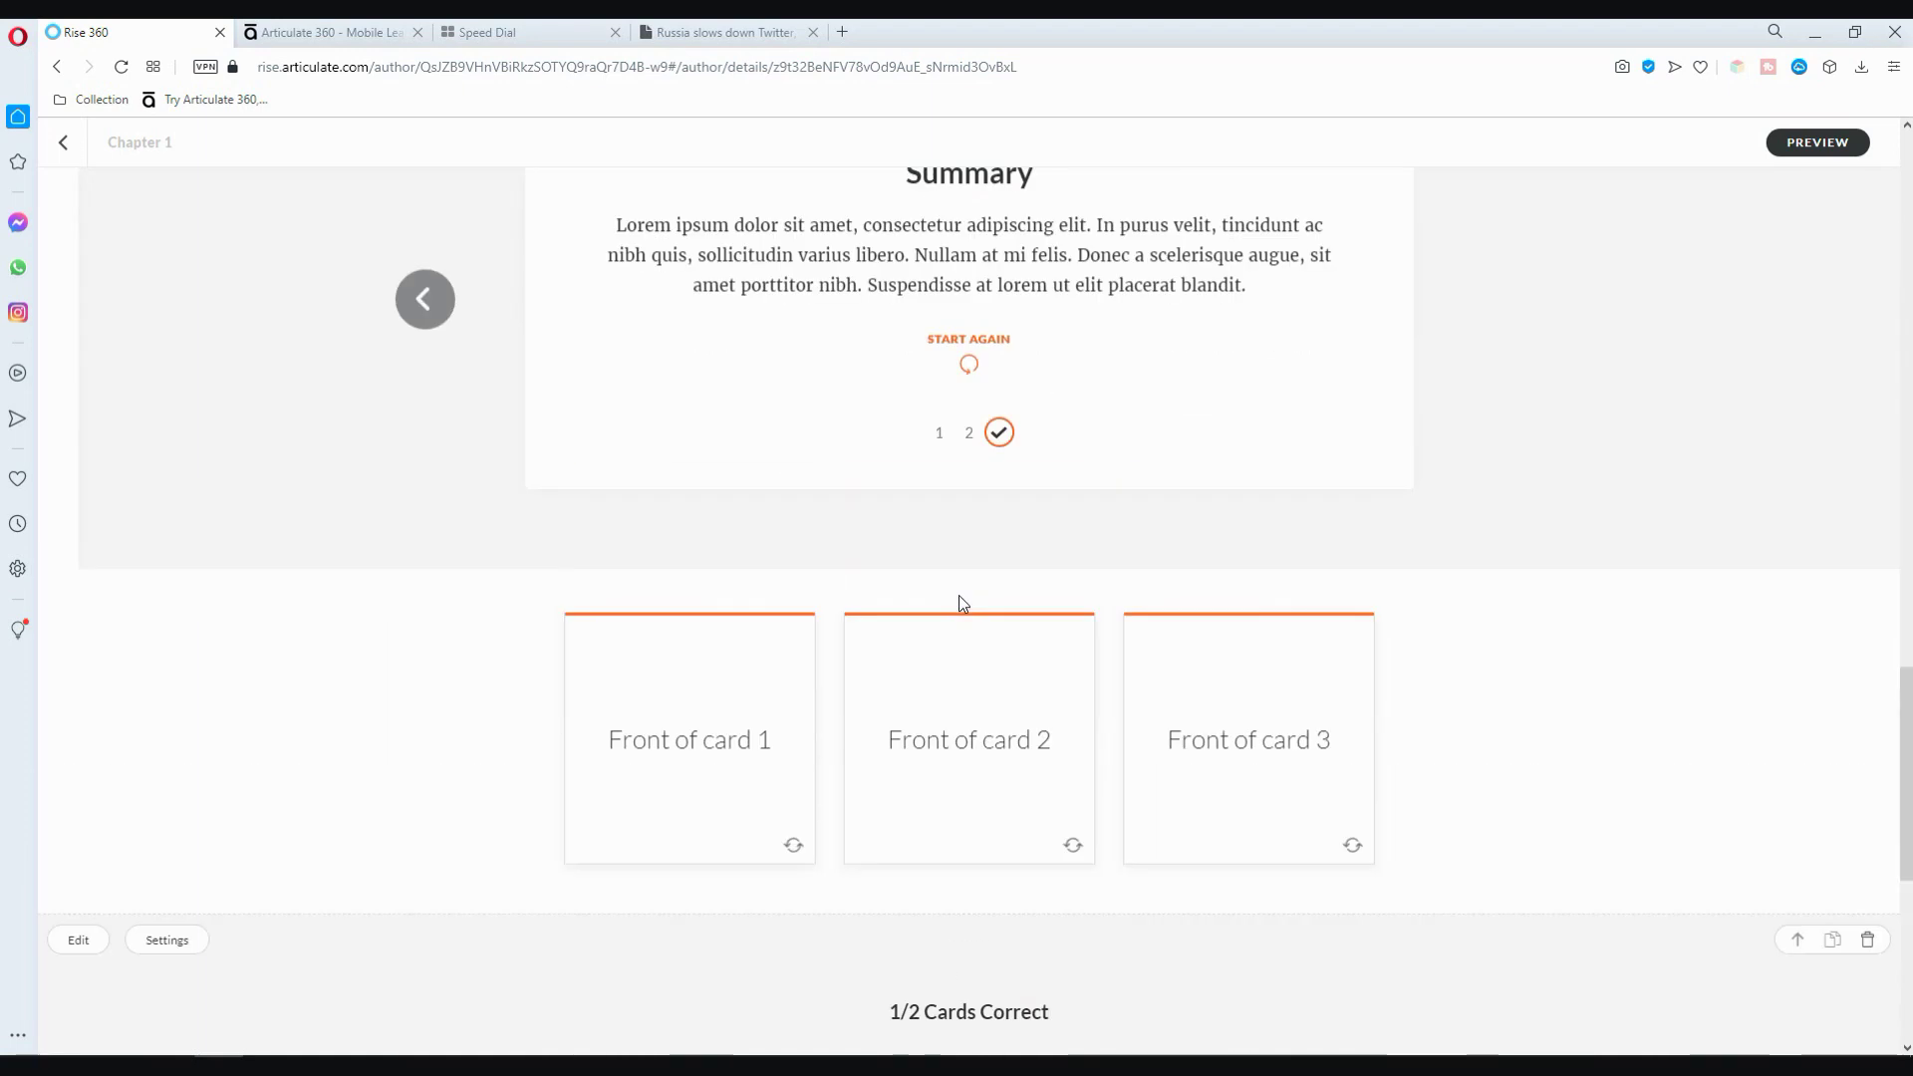
scroll(959, 595, "down", 3)
scroll(958, 598, "up", 1)
scroll(959, 611, "down", 4)
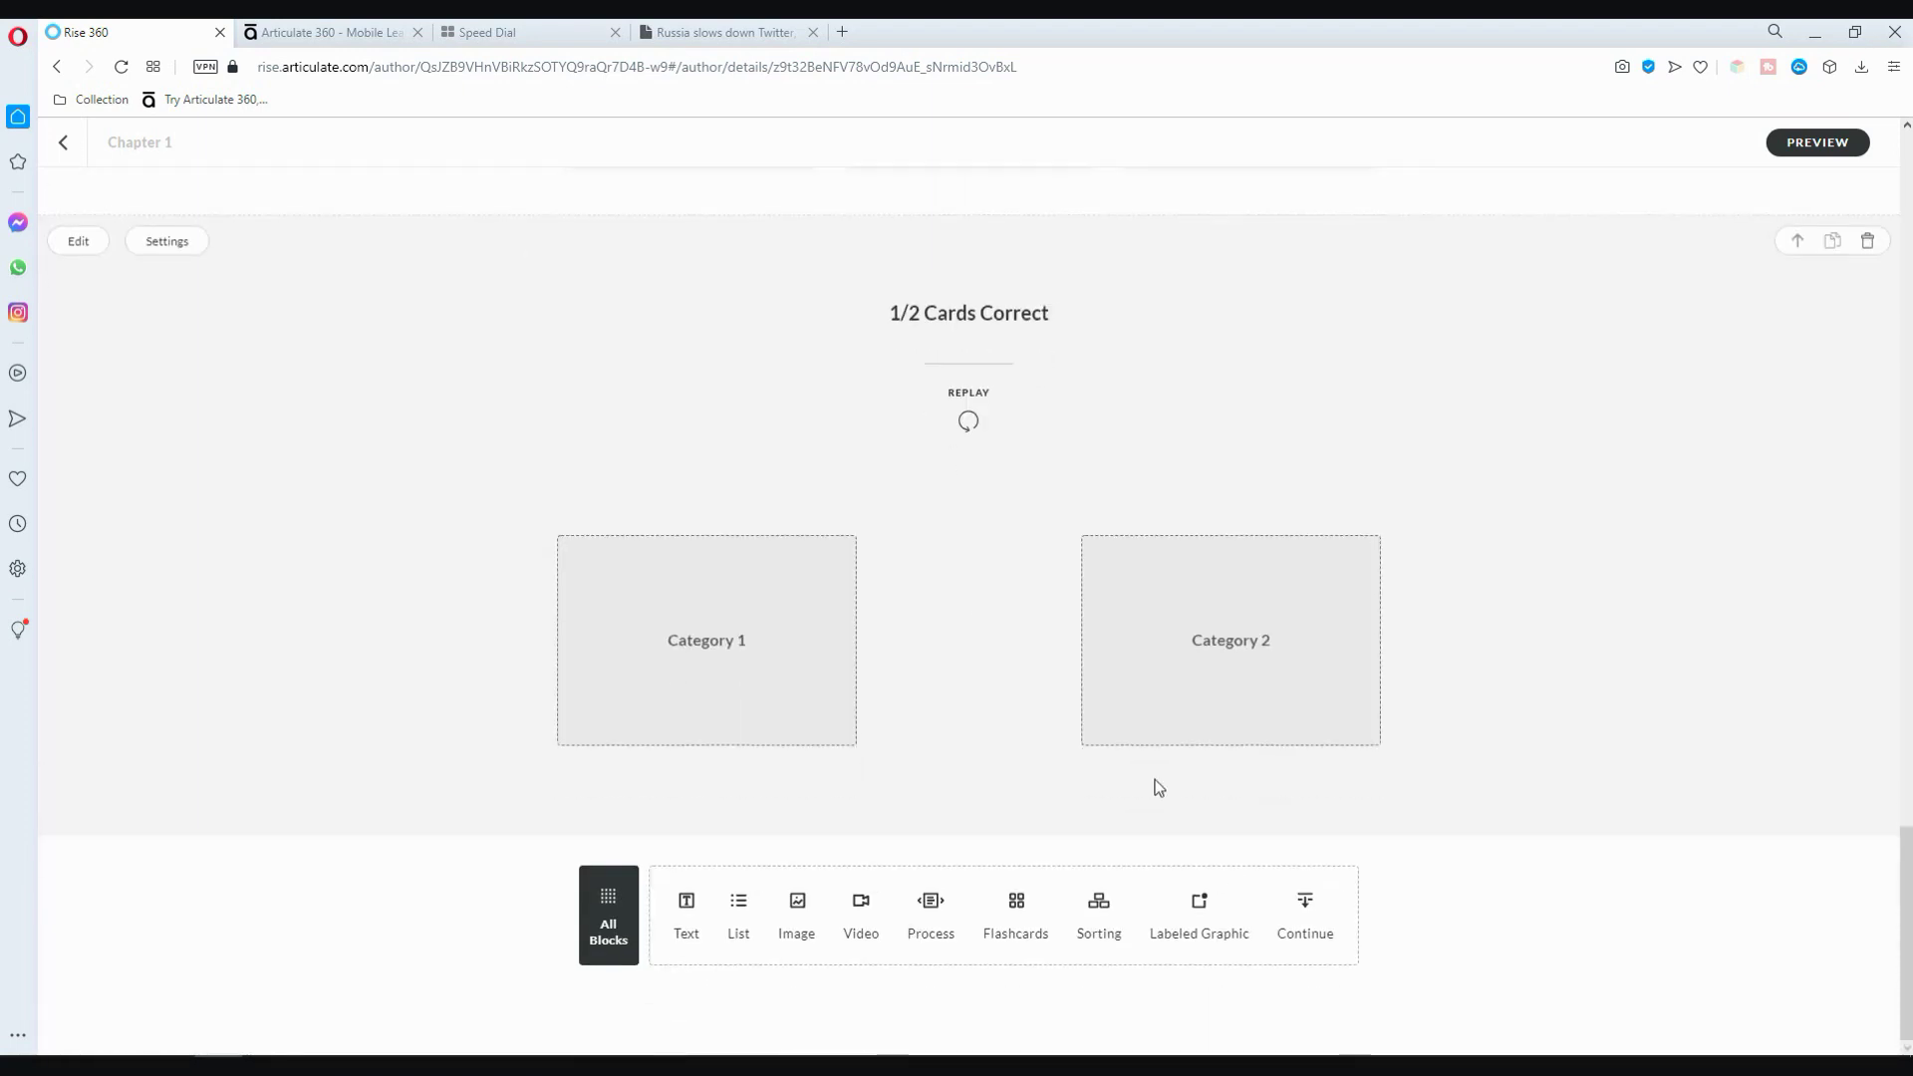
Add the balloon-over-lake labeled graphic and move its markers onto the sky and treeline.
left_click(1214, 896)
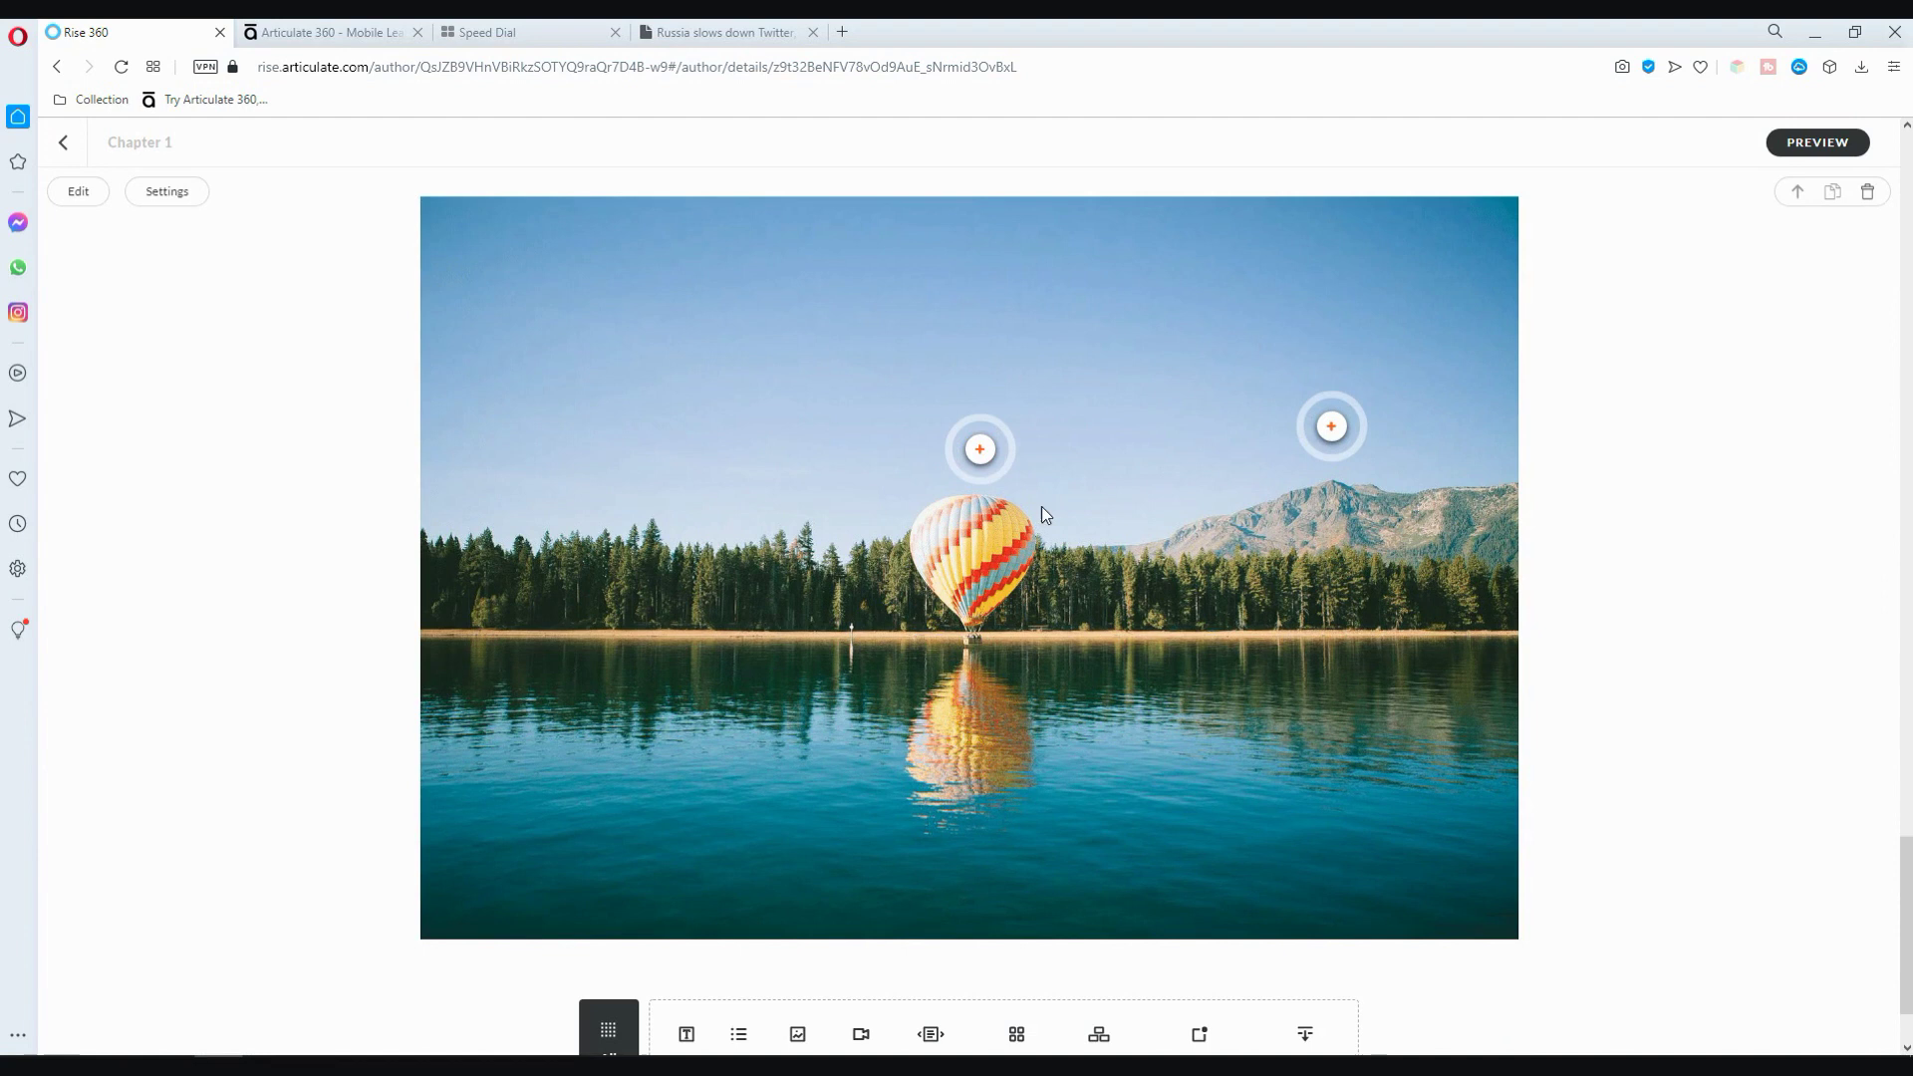
left_click(62, 199)
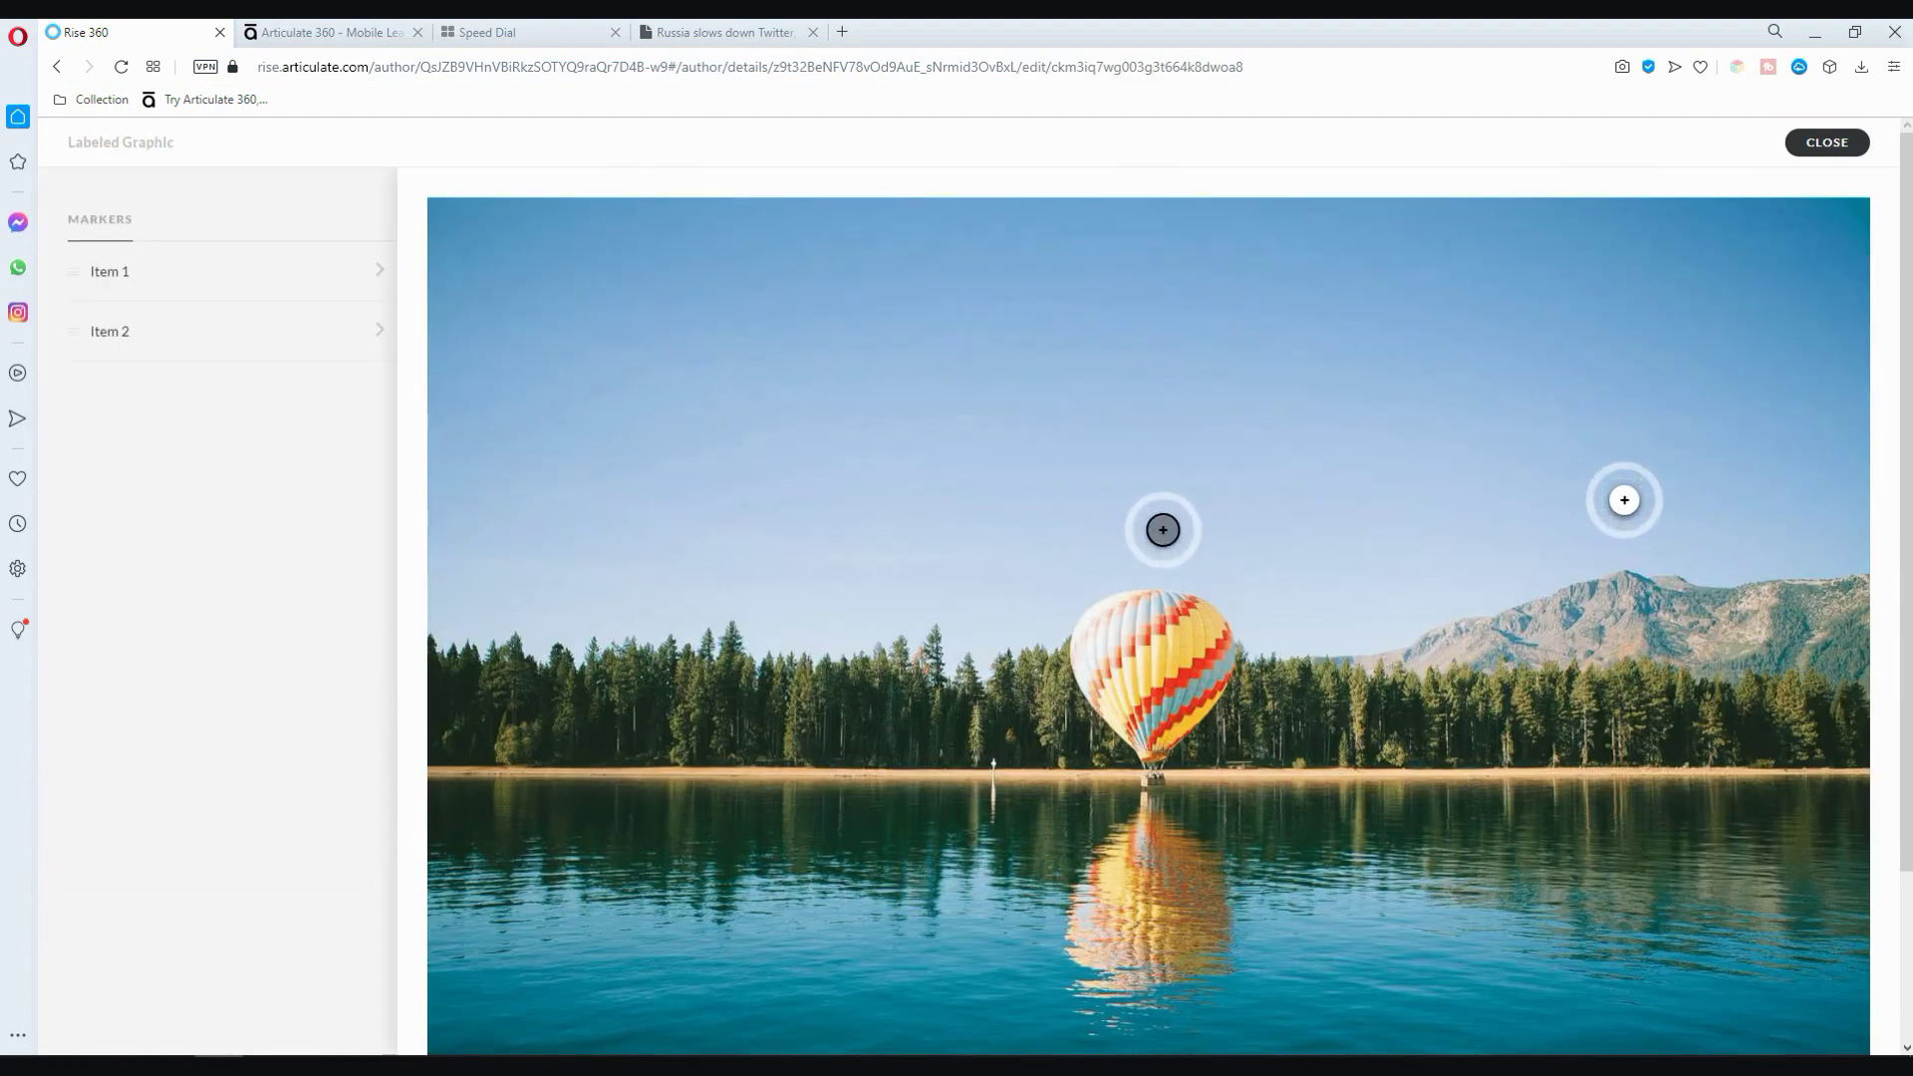
mouse_move(1163, 530)
left_mouse_down()
mouse_move(1016, 541)
mouse_move(1011, 566)
mouse_move(1001, 404)
mouse_move(1020, 420)
left_mouse_up()
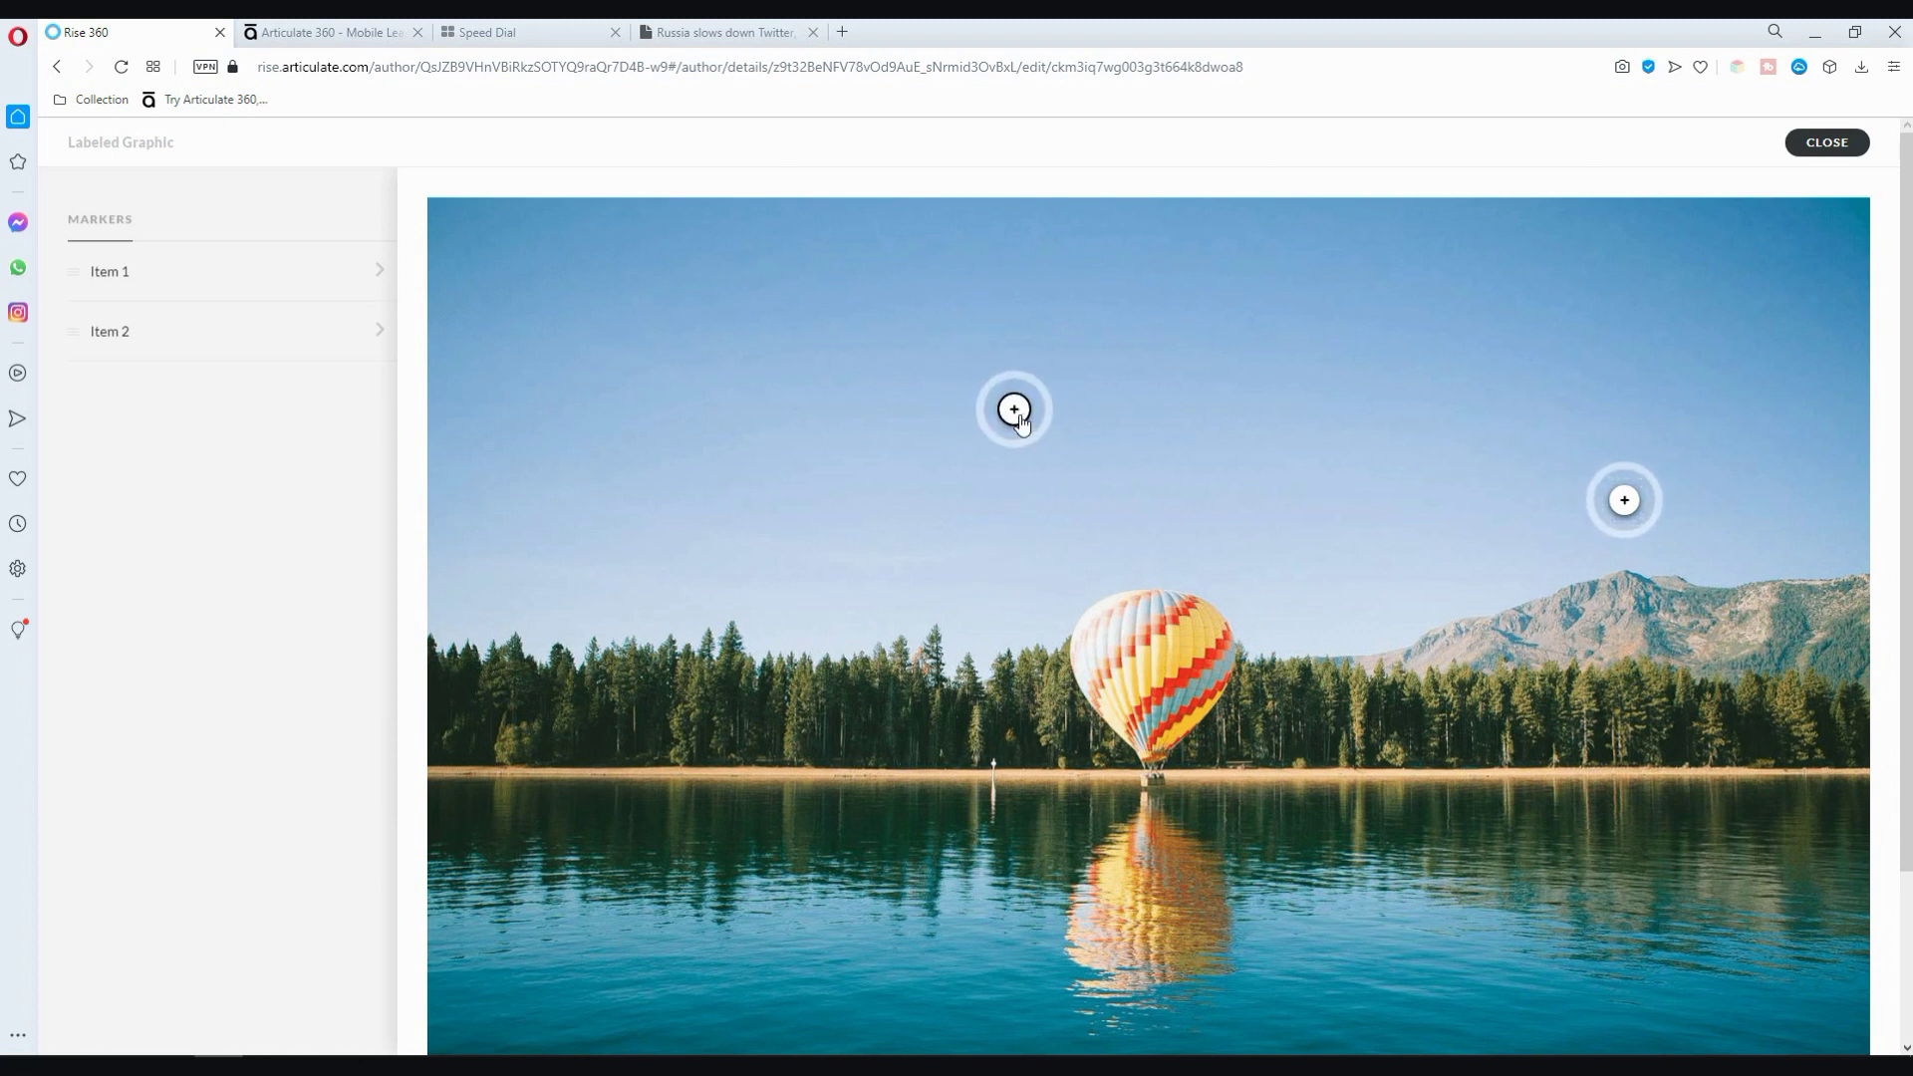
mouse_move(1624, 500)
left_mouse_down()
mouse_move(1234, 551)
mouse_move(1204, 714)
mouse_move(1306, 773)
mouse_move(1439, 721)
mouse_move(1610, 511)
left_mouse_up()
mouse_move(1014, 408)
left_mouse_down()
mouse_move(770, 752)
mouse_move(765, 797)
mouse_move(771, 727)
left_mouse_up()
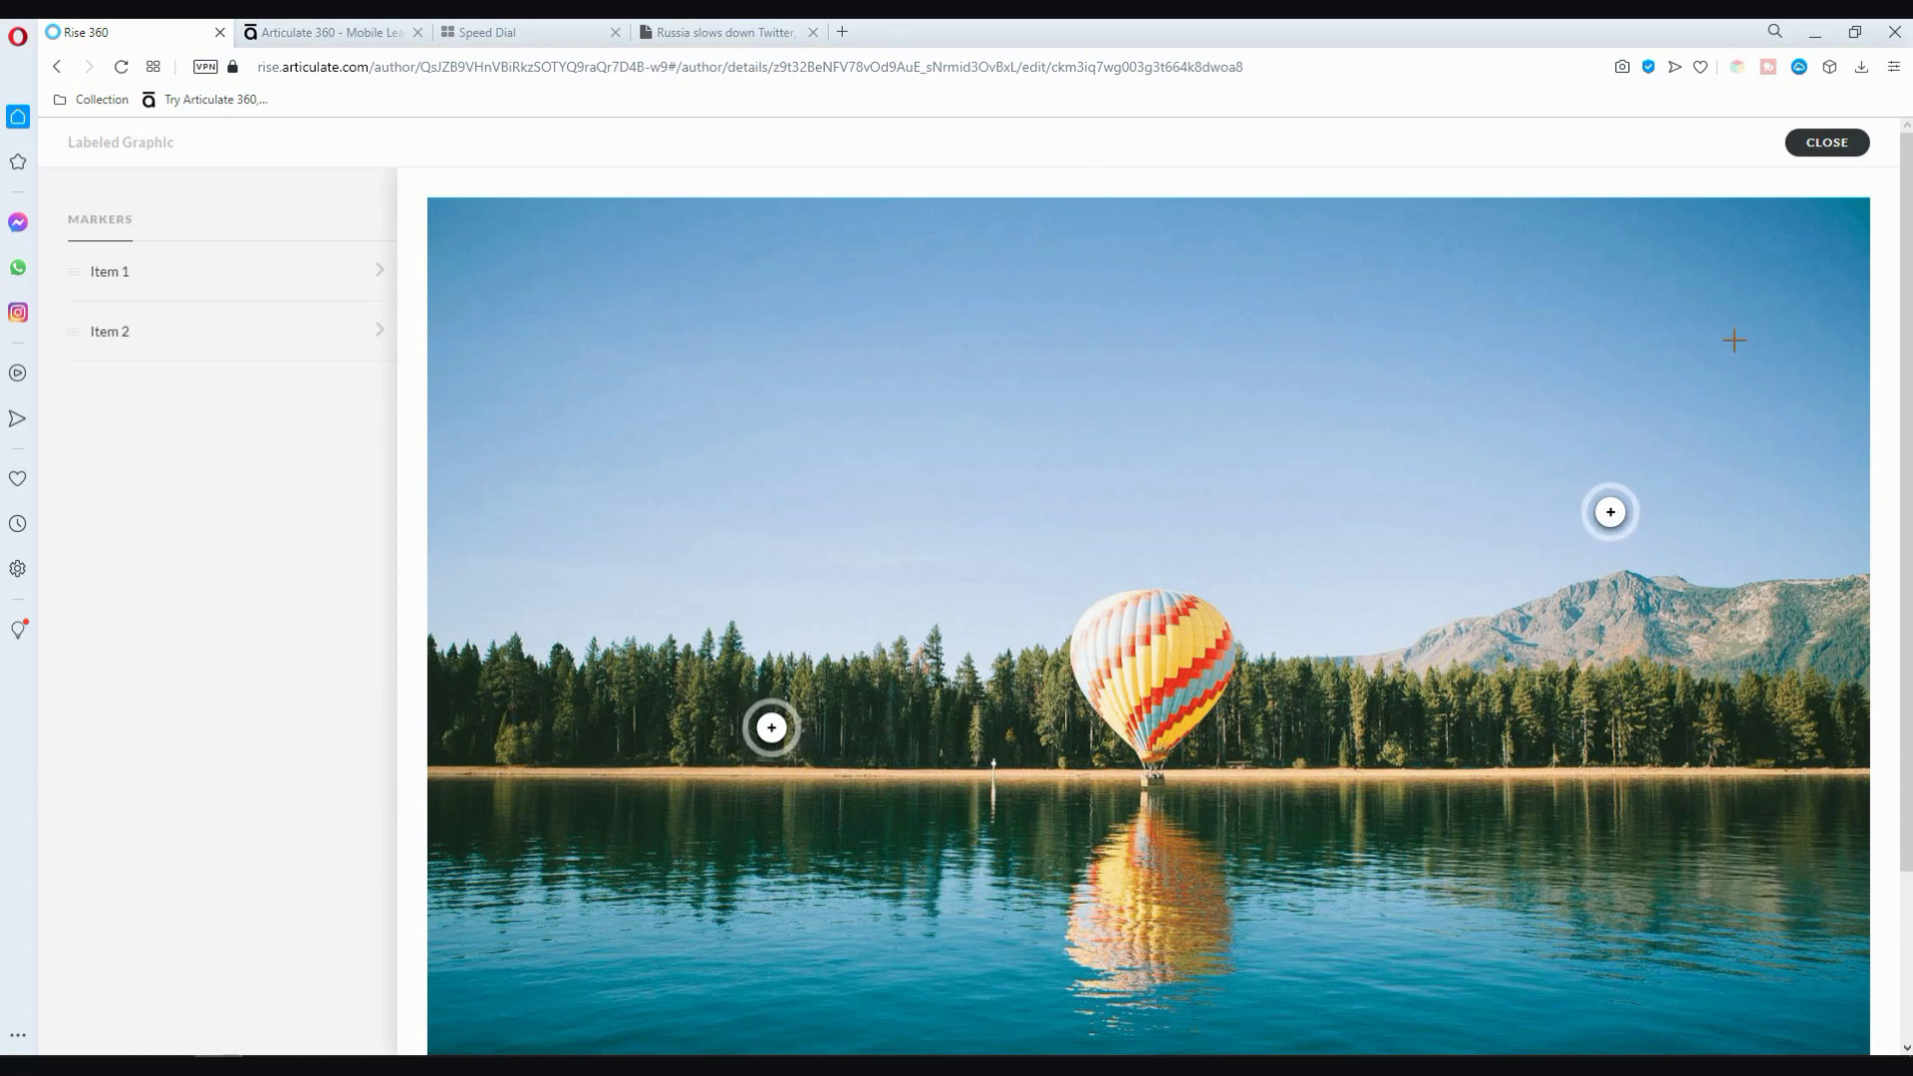
left_click(1831, 152)
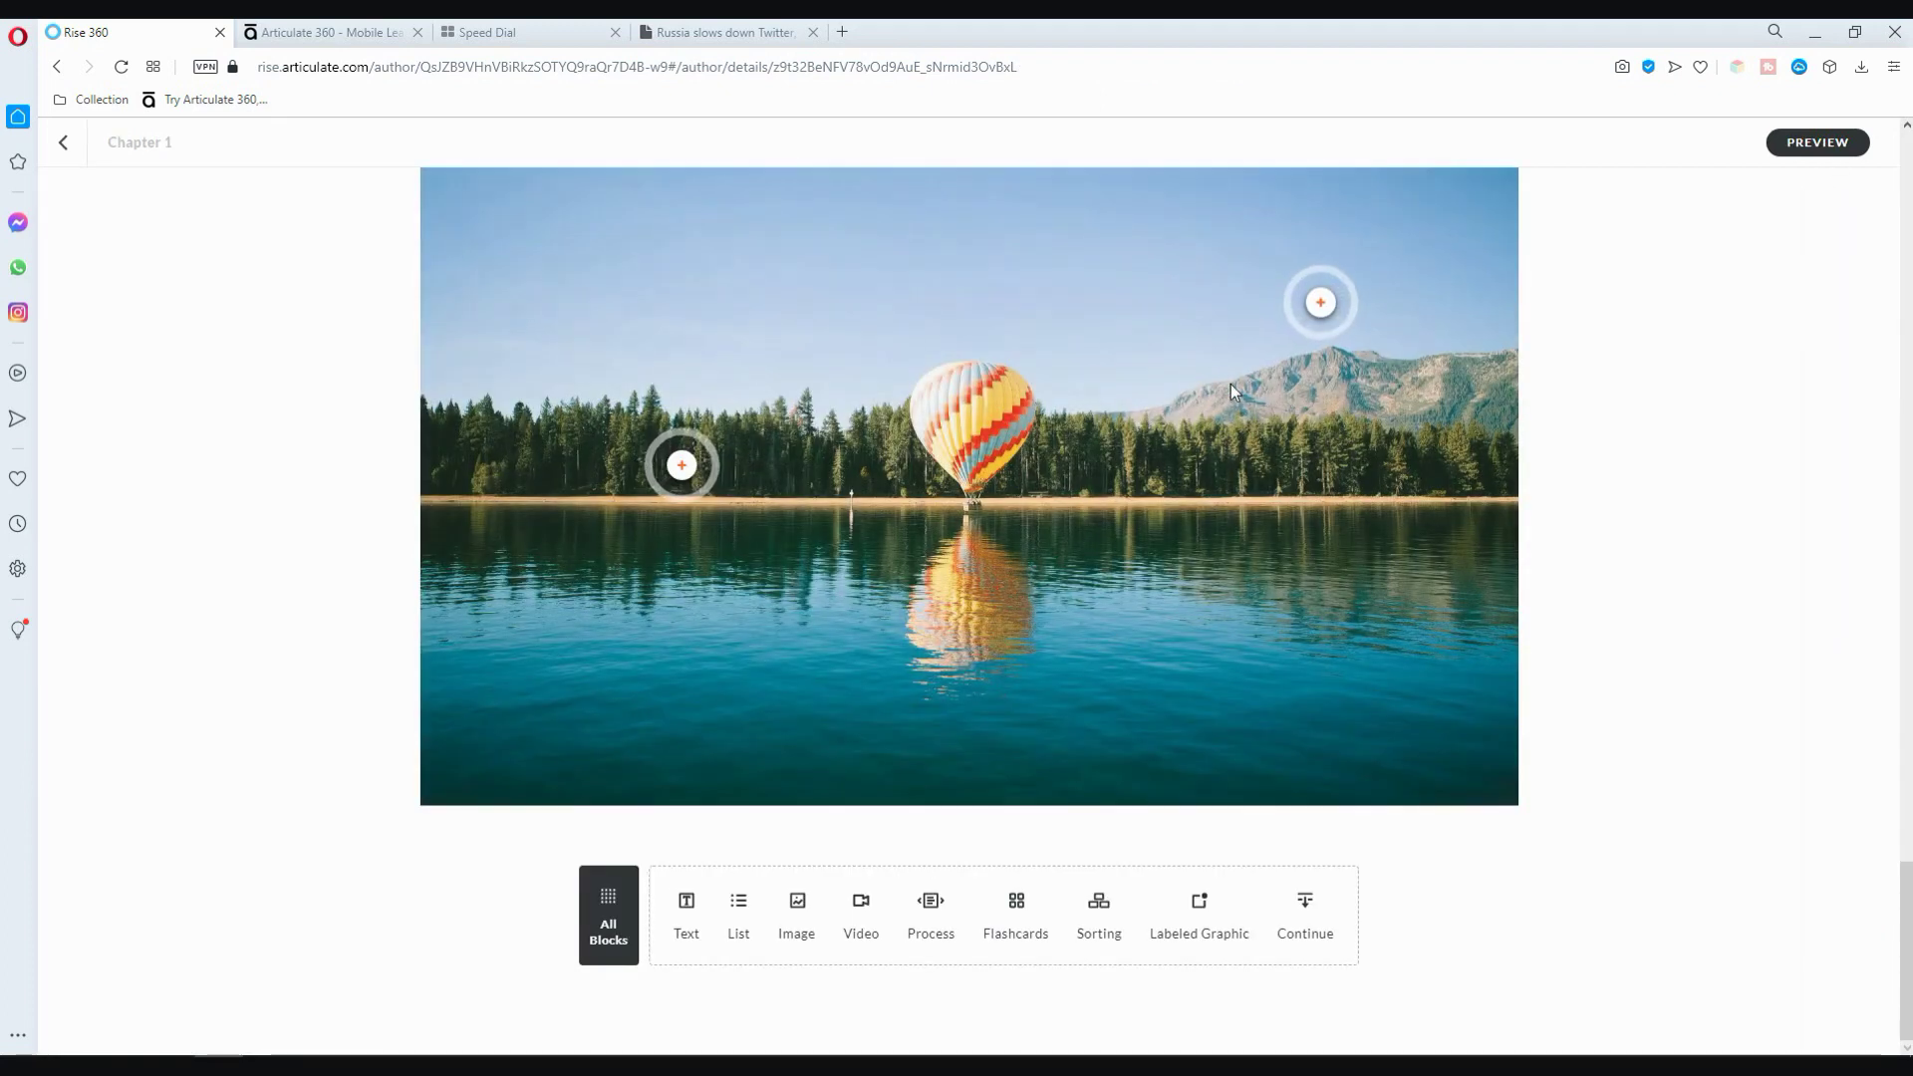
scroll(1231, 552, "up", 15)
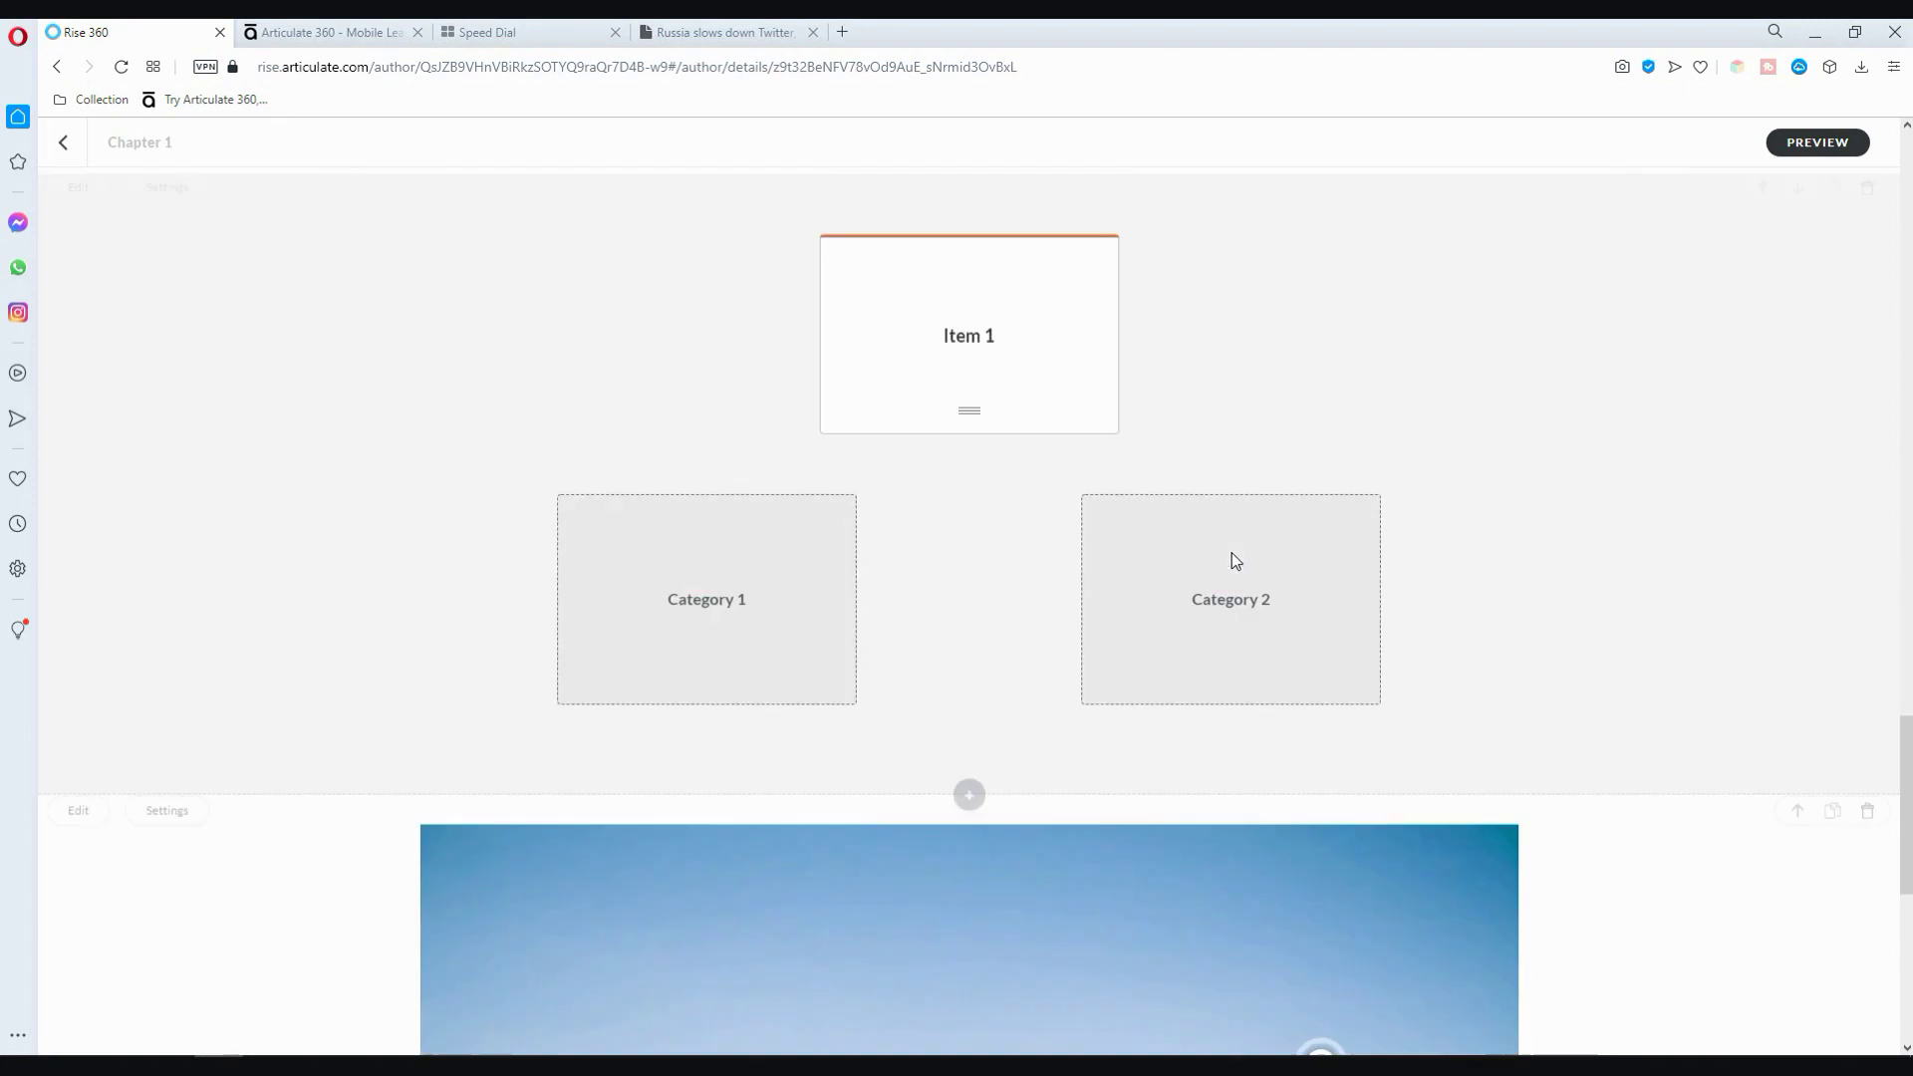
scroll(1233, 555, "up", 15)
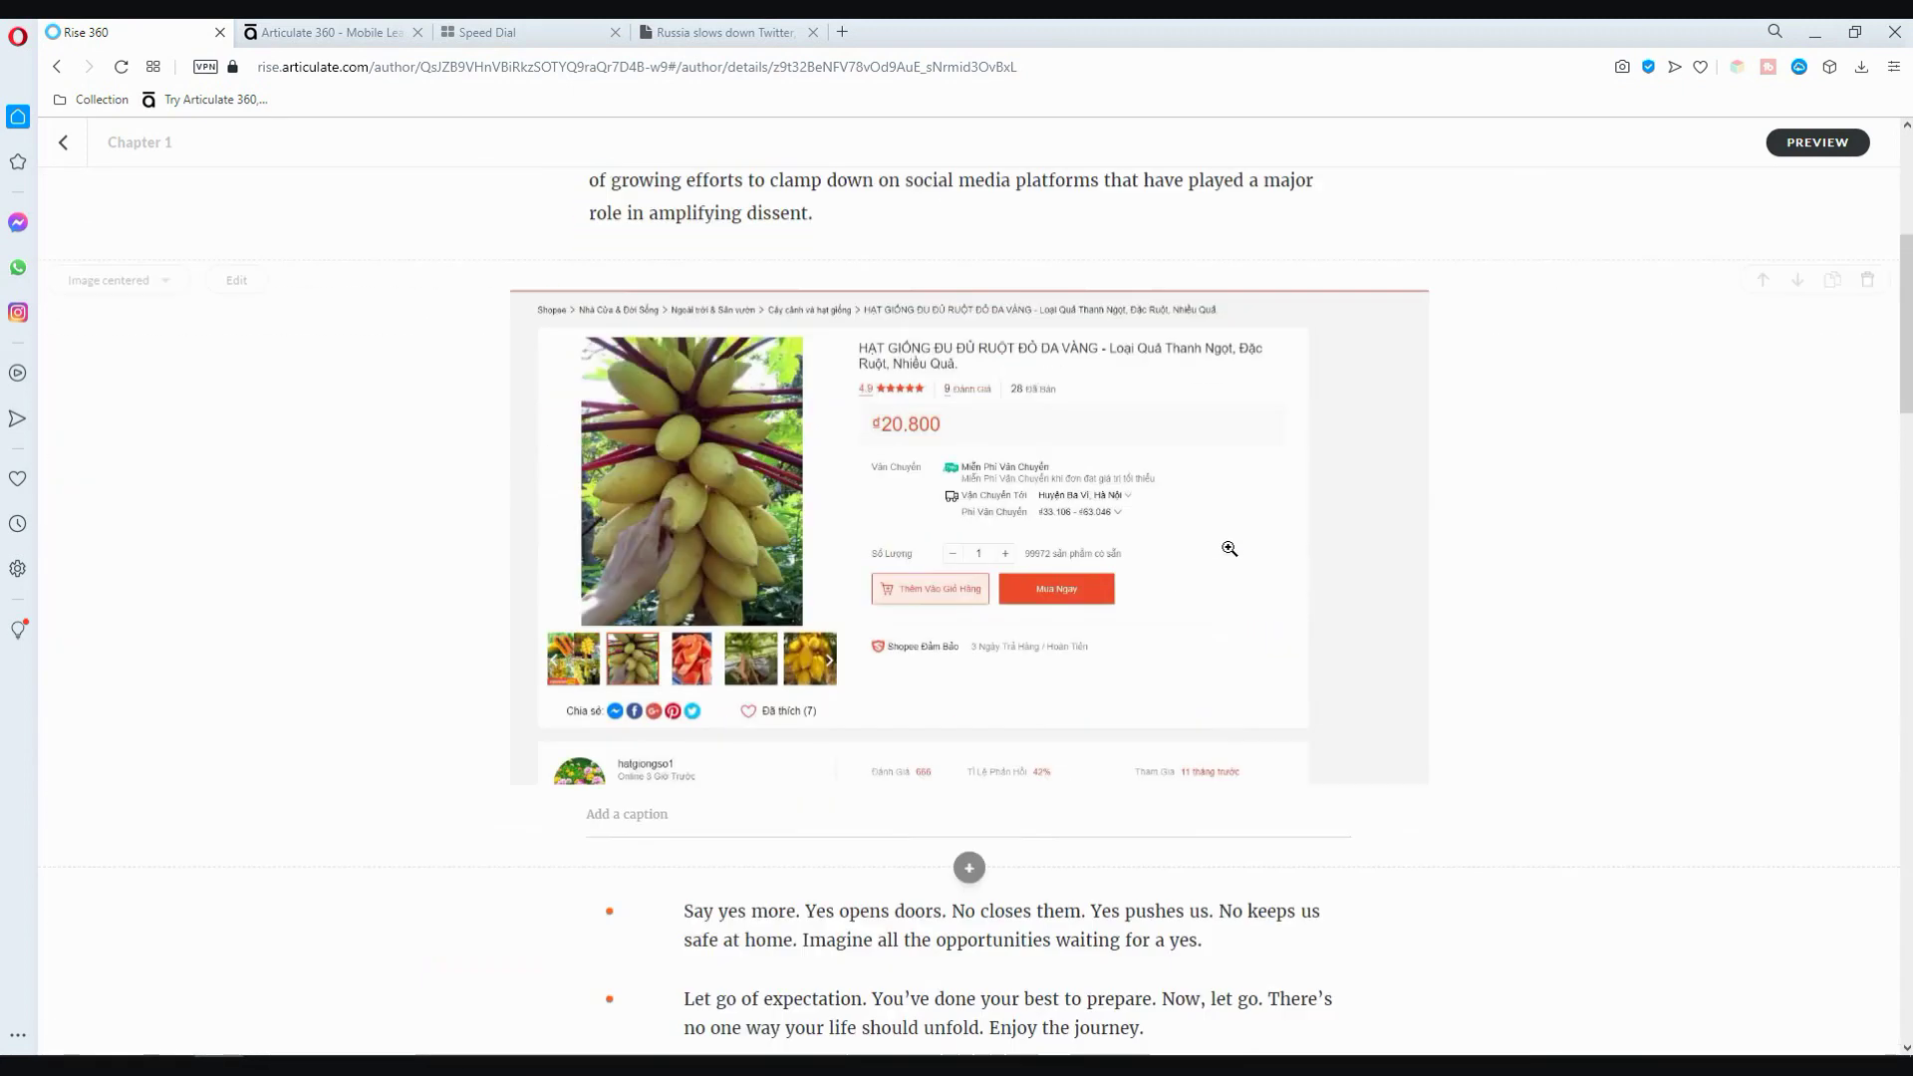
scroll(1233, 549, "down", 10)
scroll(1231, 546, "down", 10)
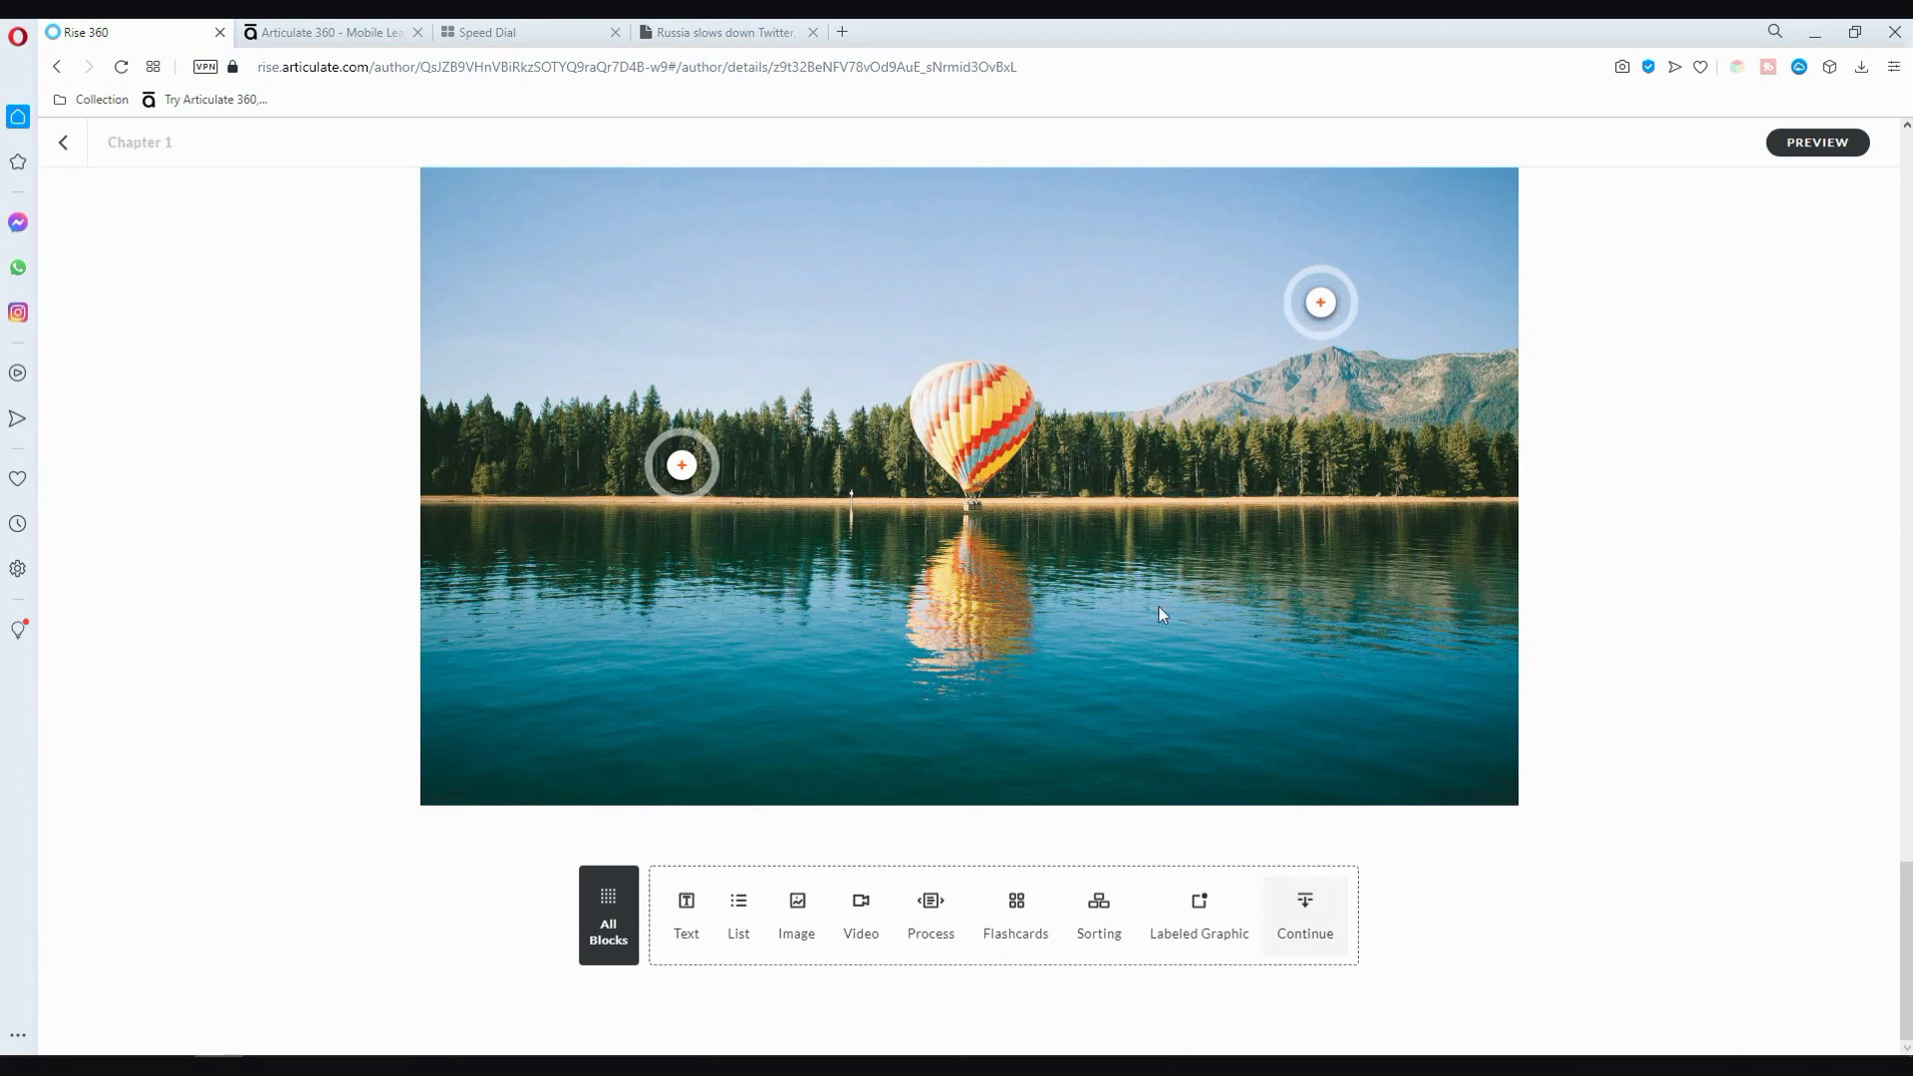
scroll(1152, 604, "up", 8)
scroll(1141, 620, "down", 8)
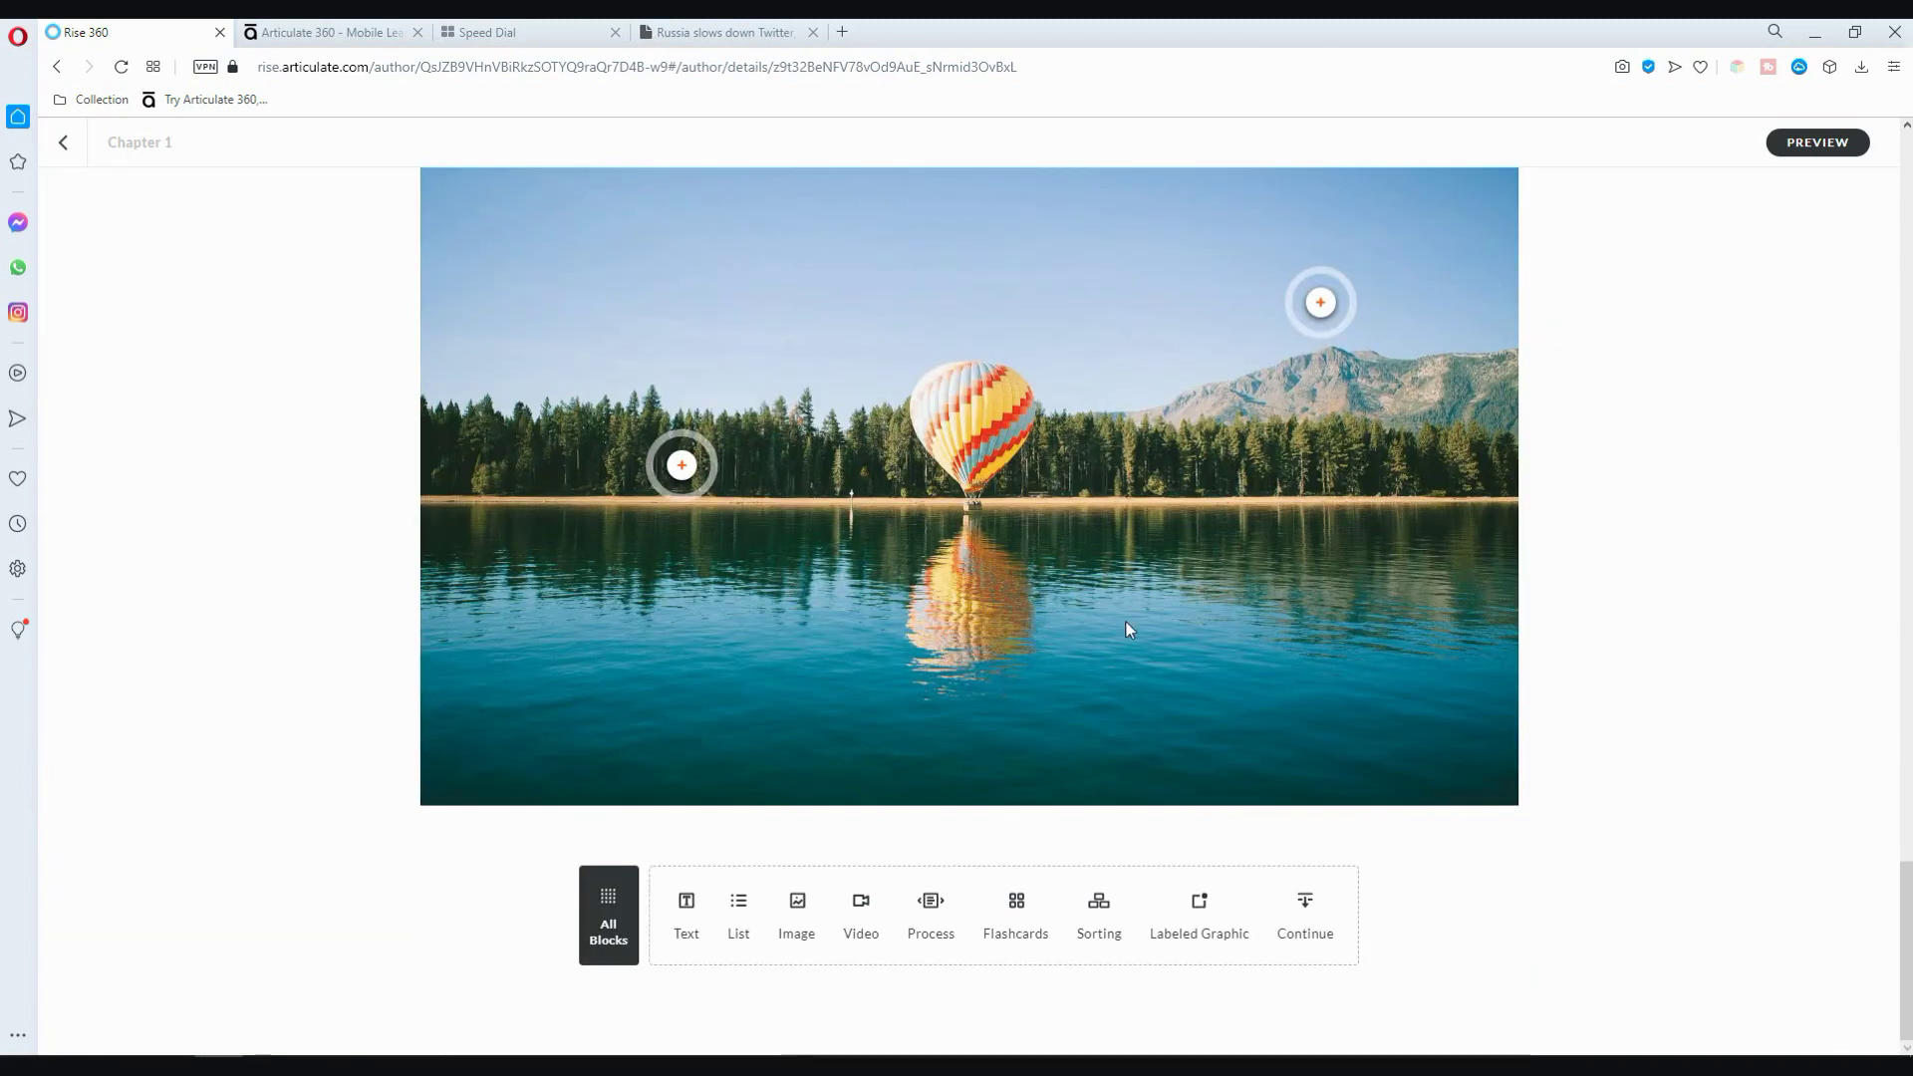
left_click(619, 902)
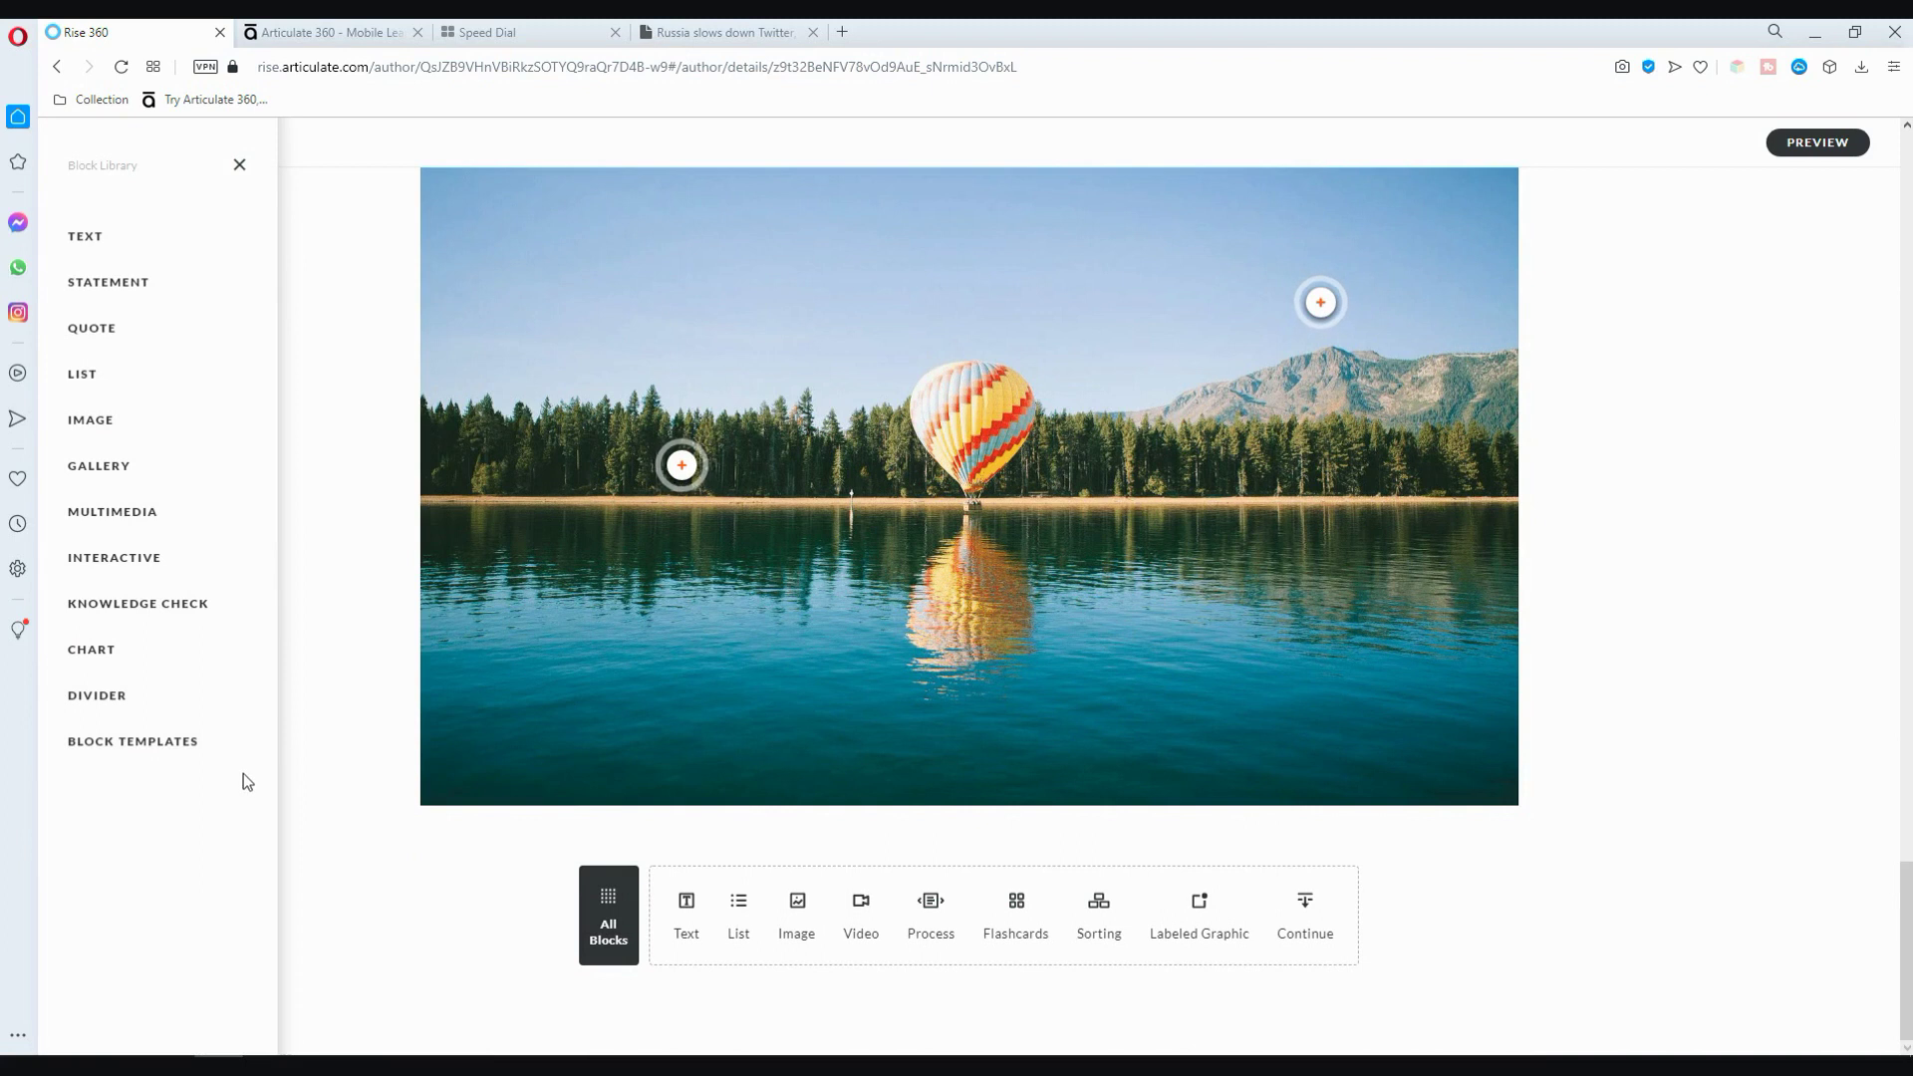
left_click(169, 557)
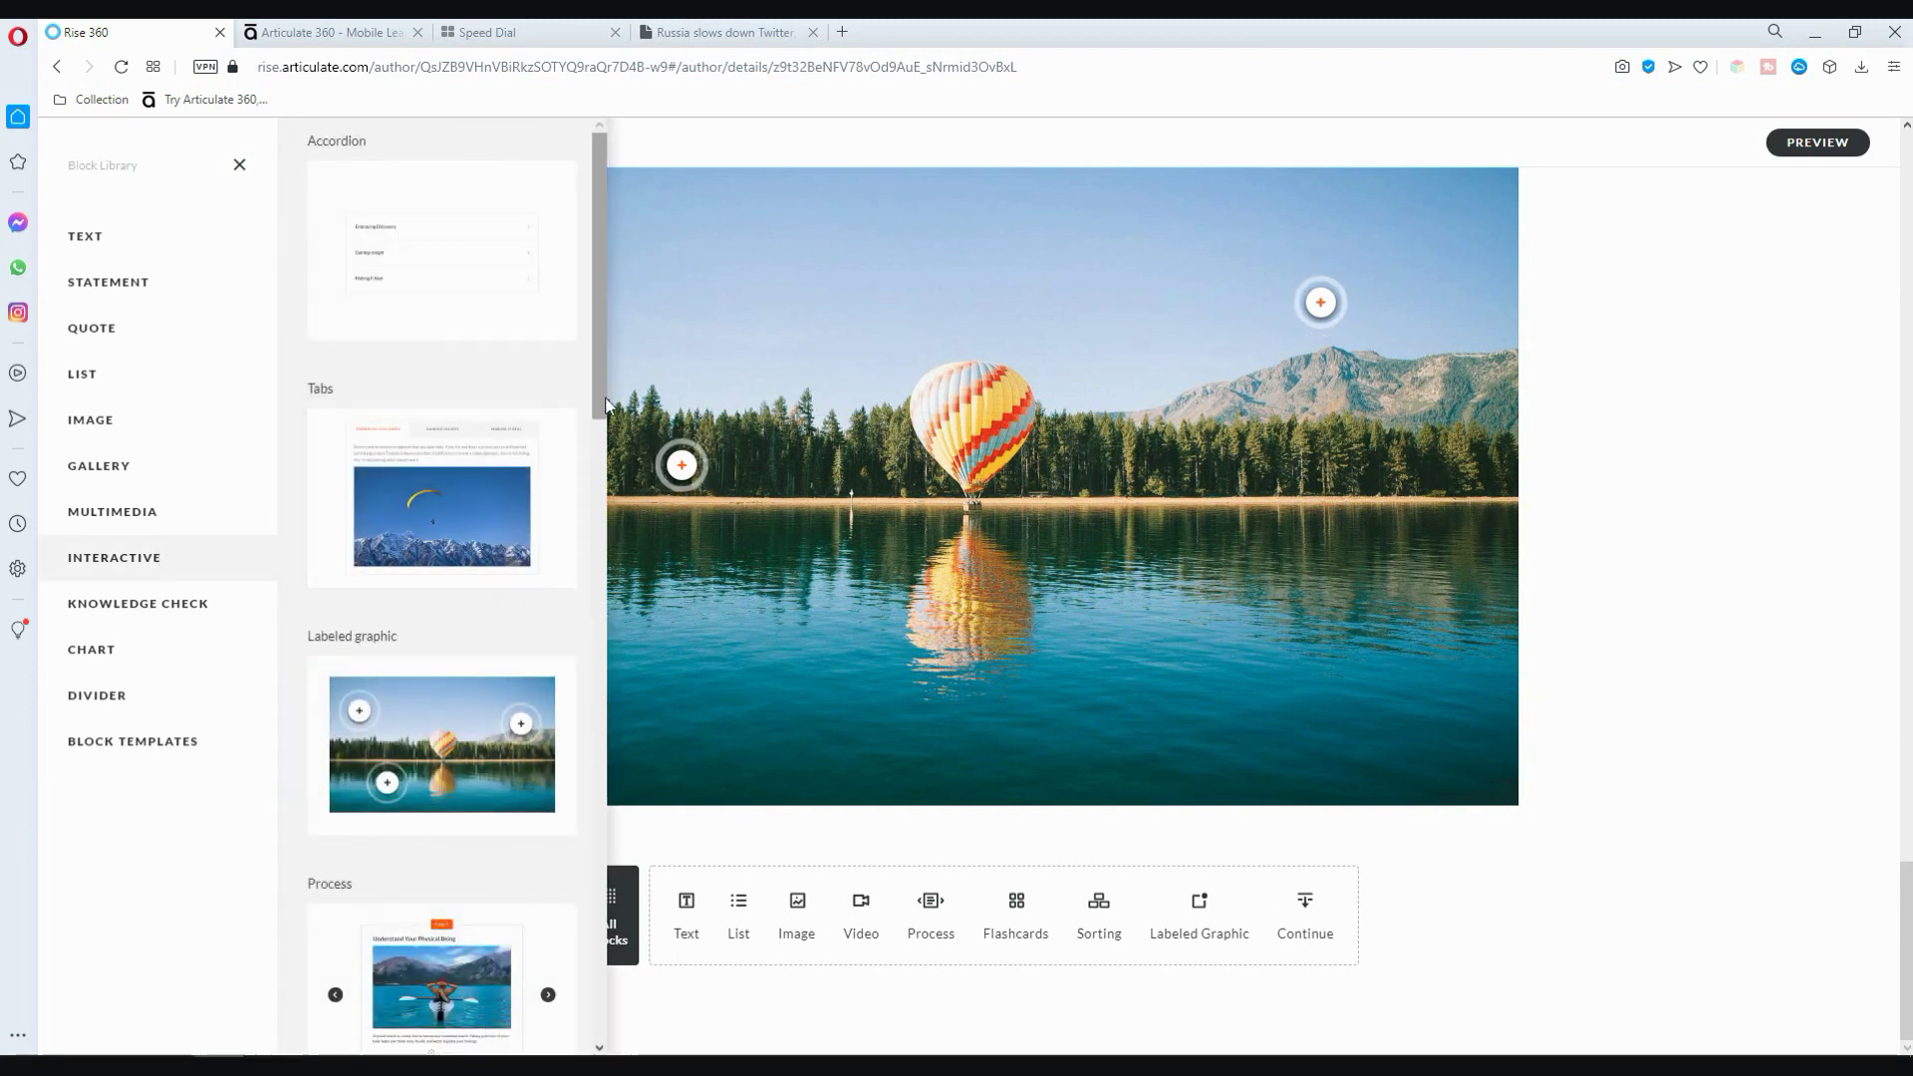
left_click_drag(598, 408, 585, 1029)
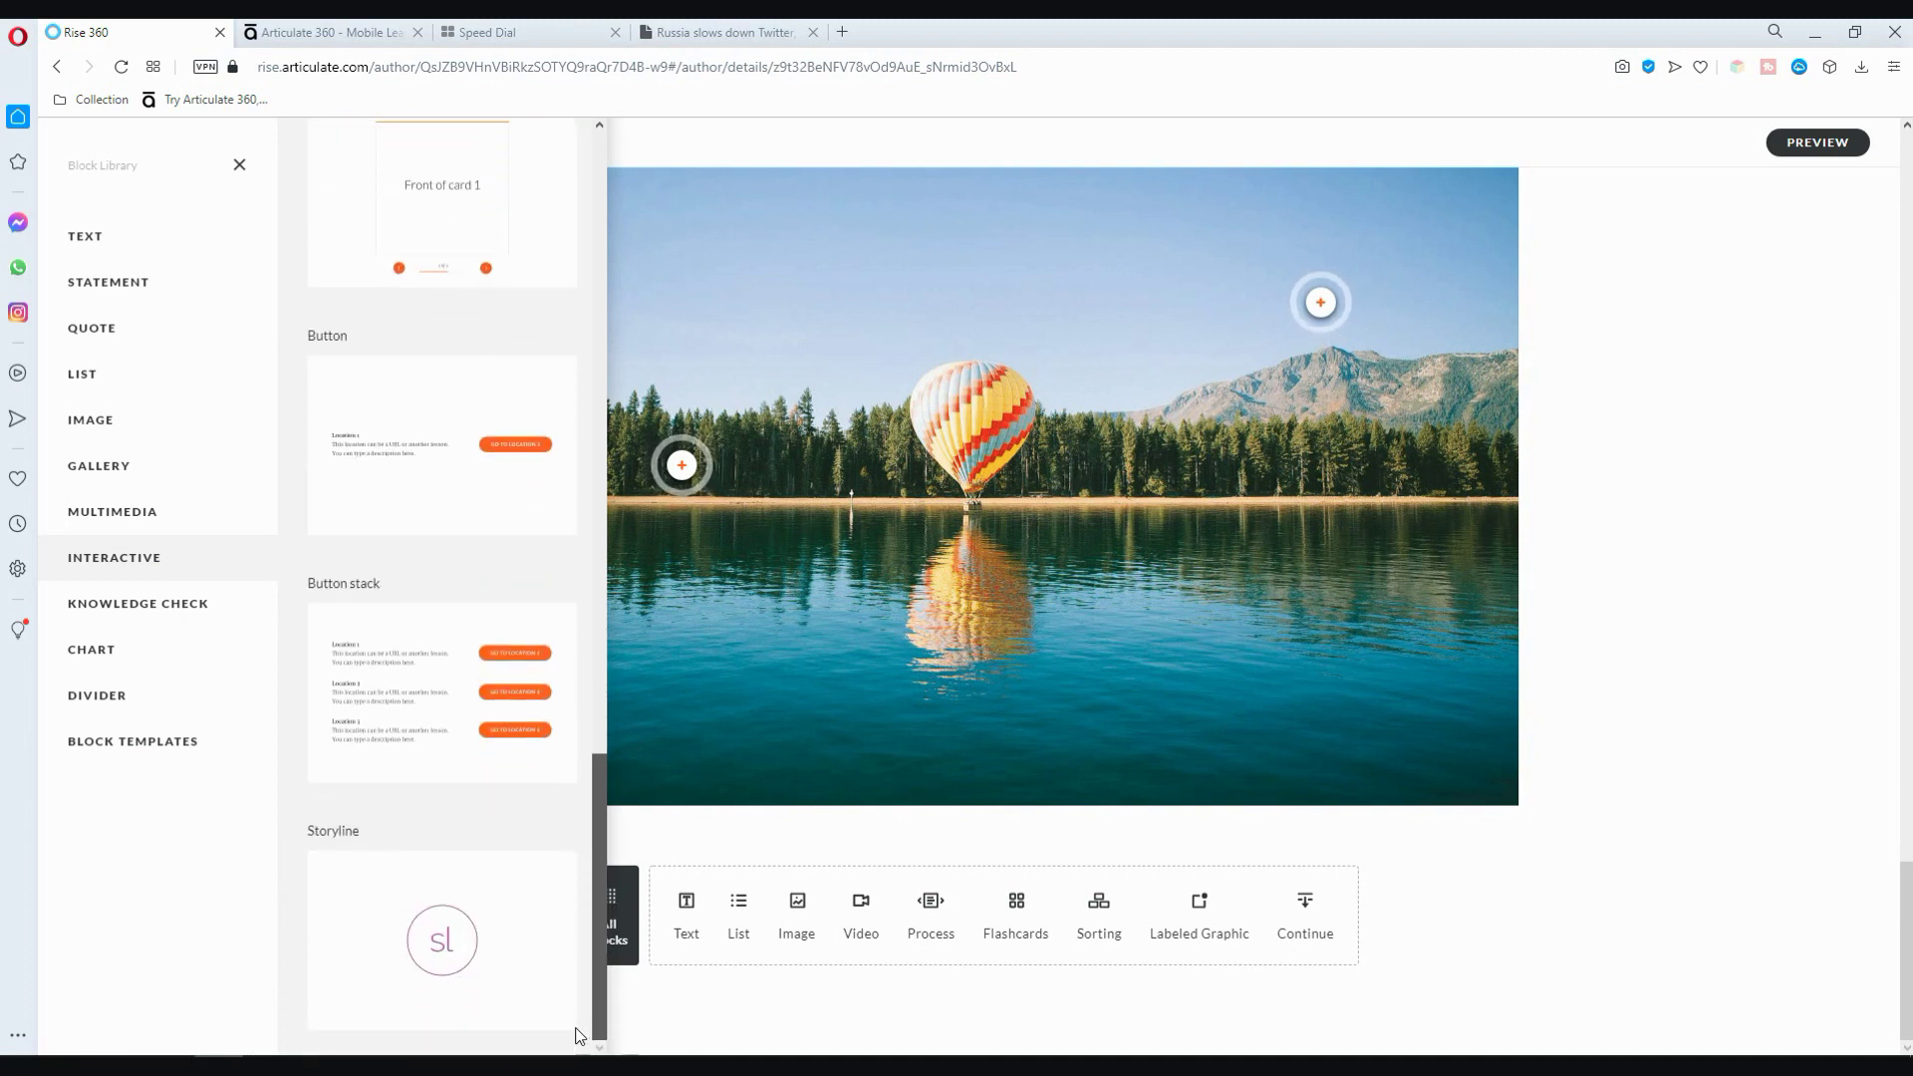
left_click(1627, 708)
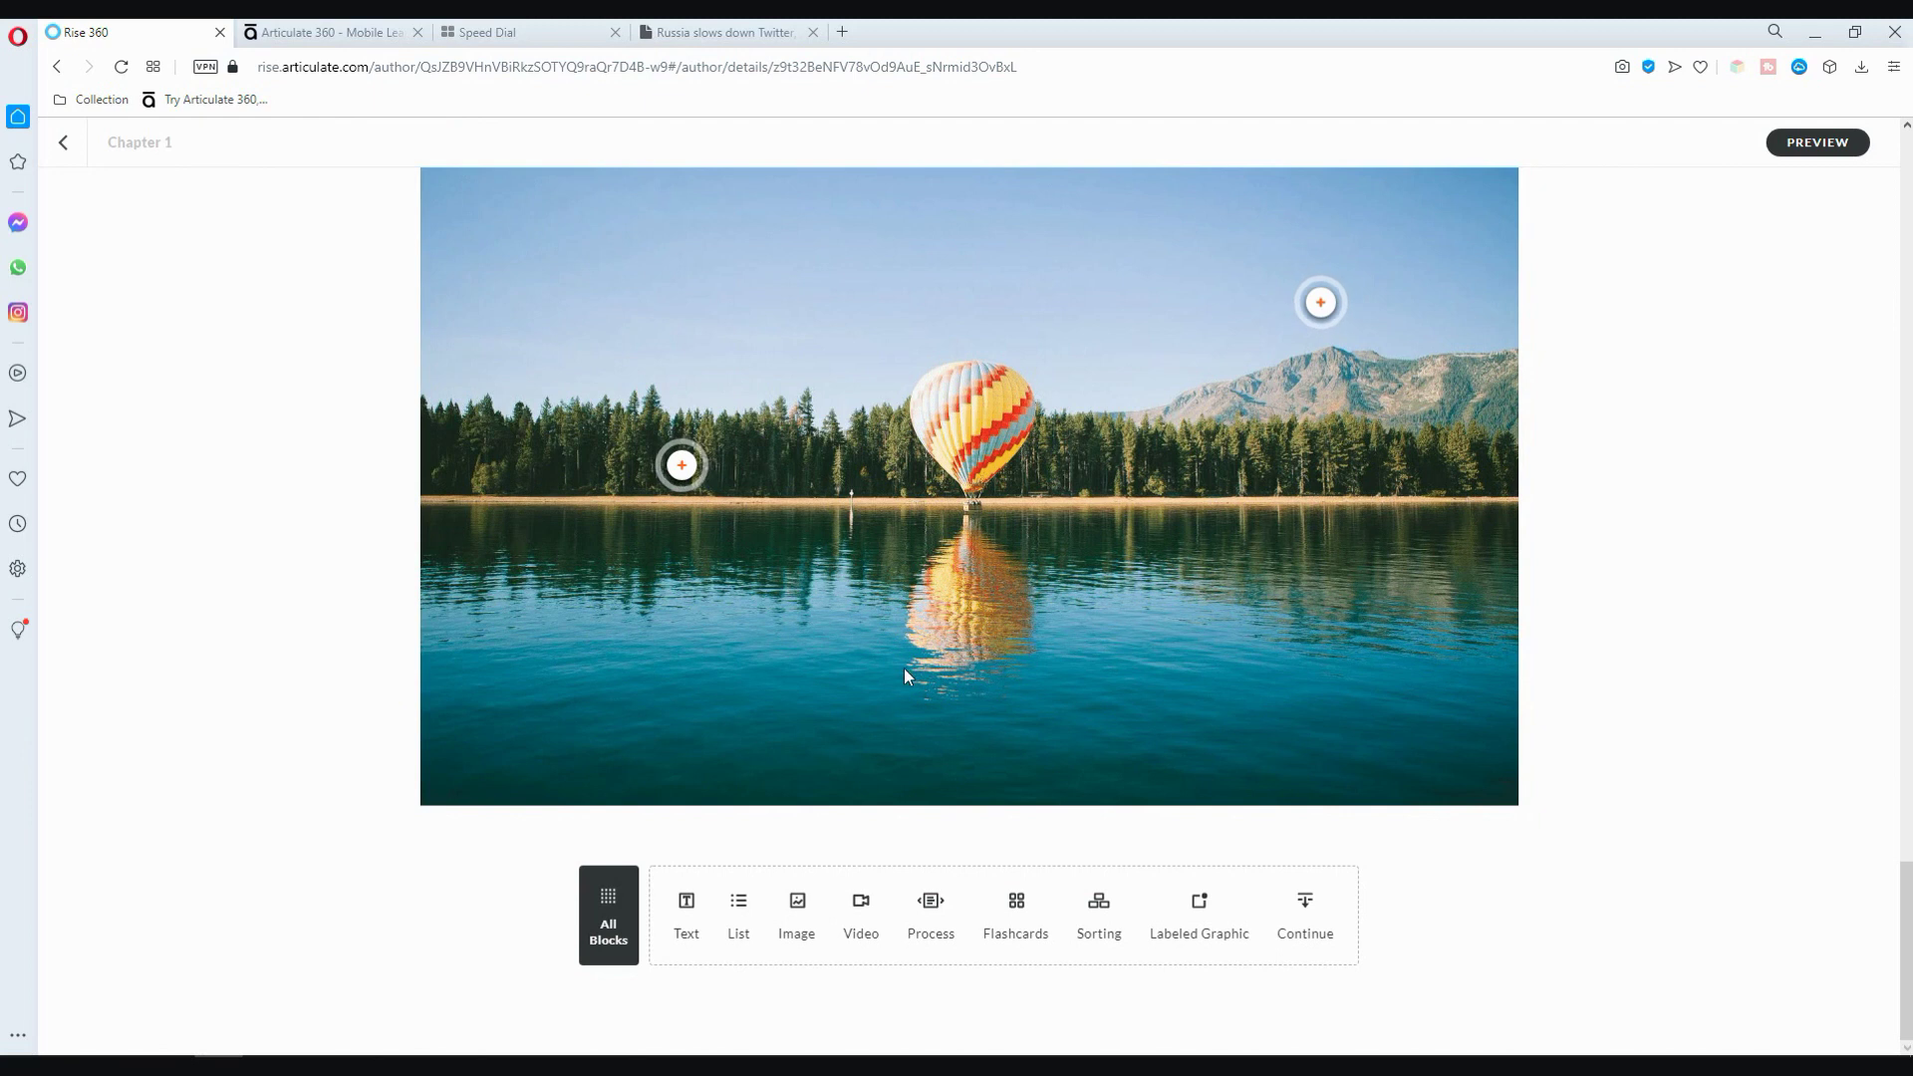
scroll(905, 671, "up", 15)
scroll(924, 689, "up", 15)
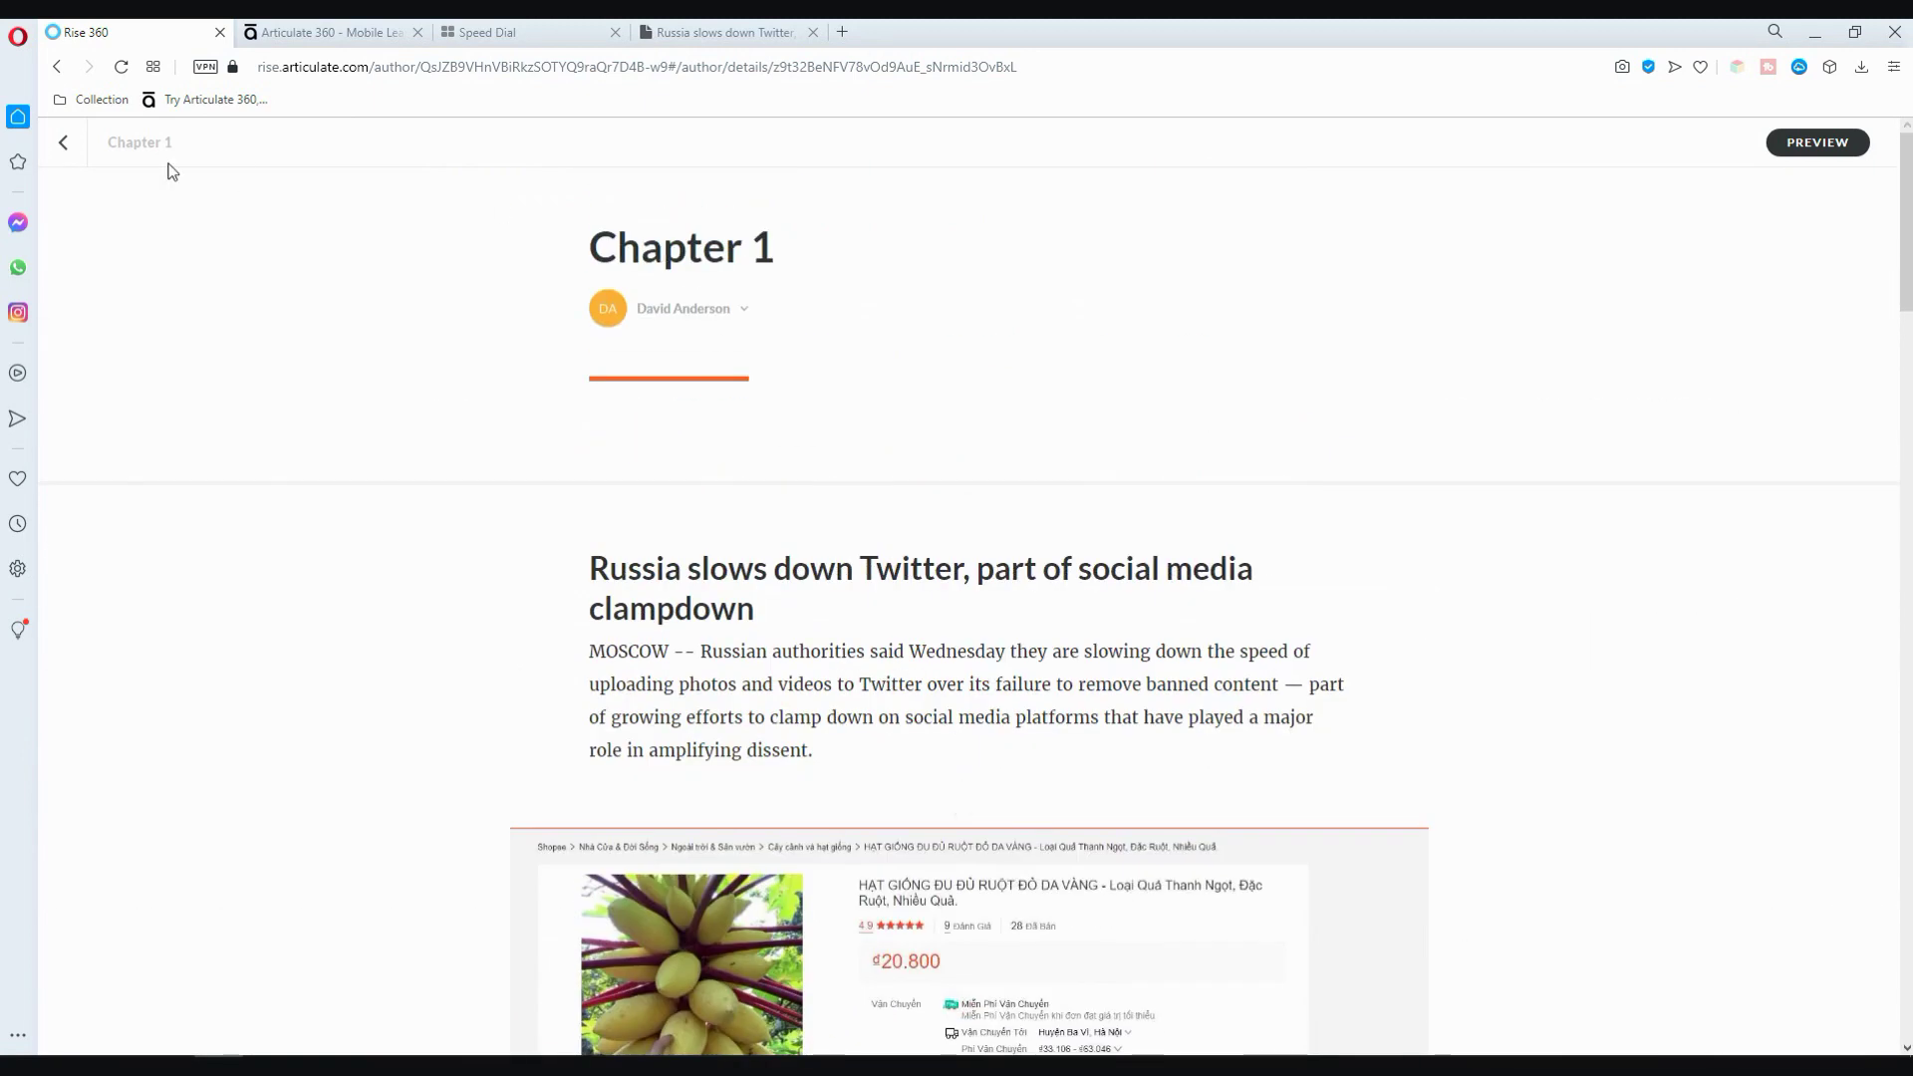
left_click(61, 147)
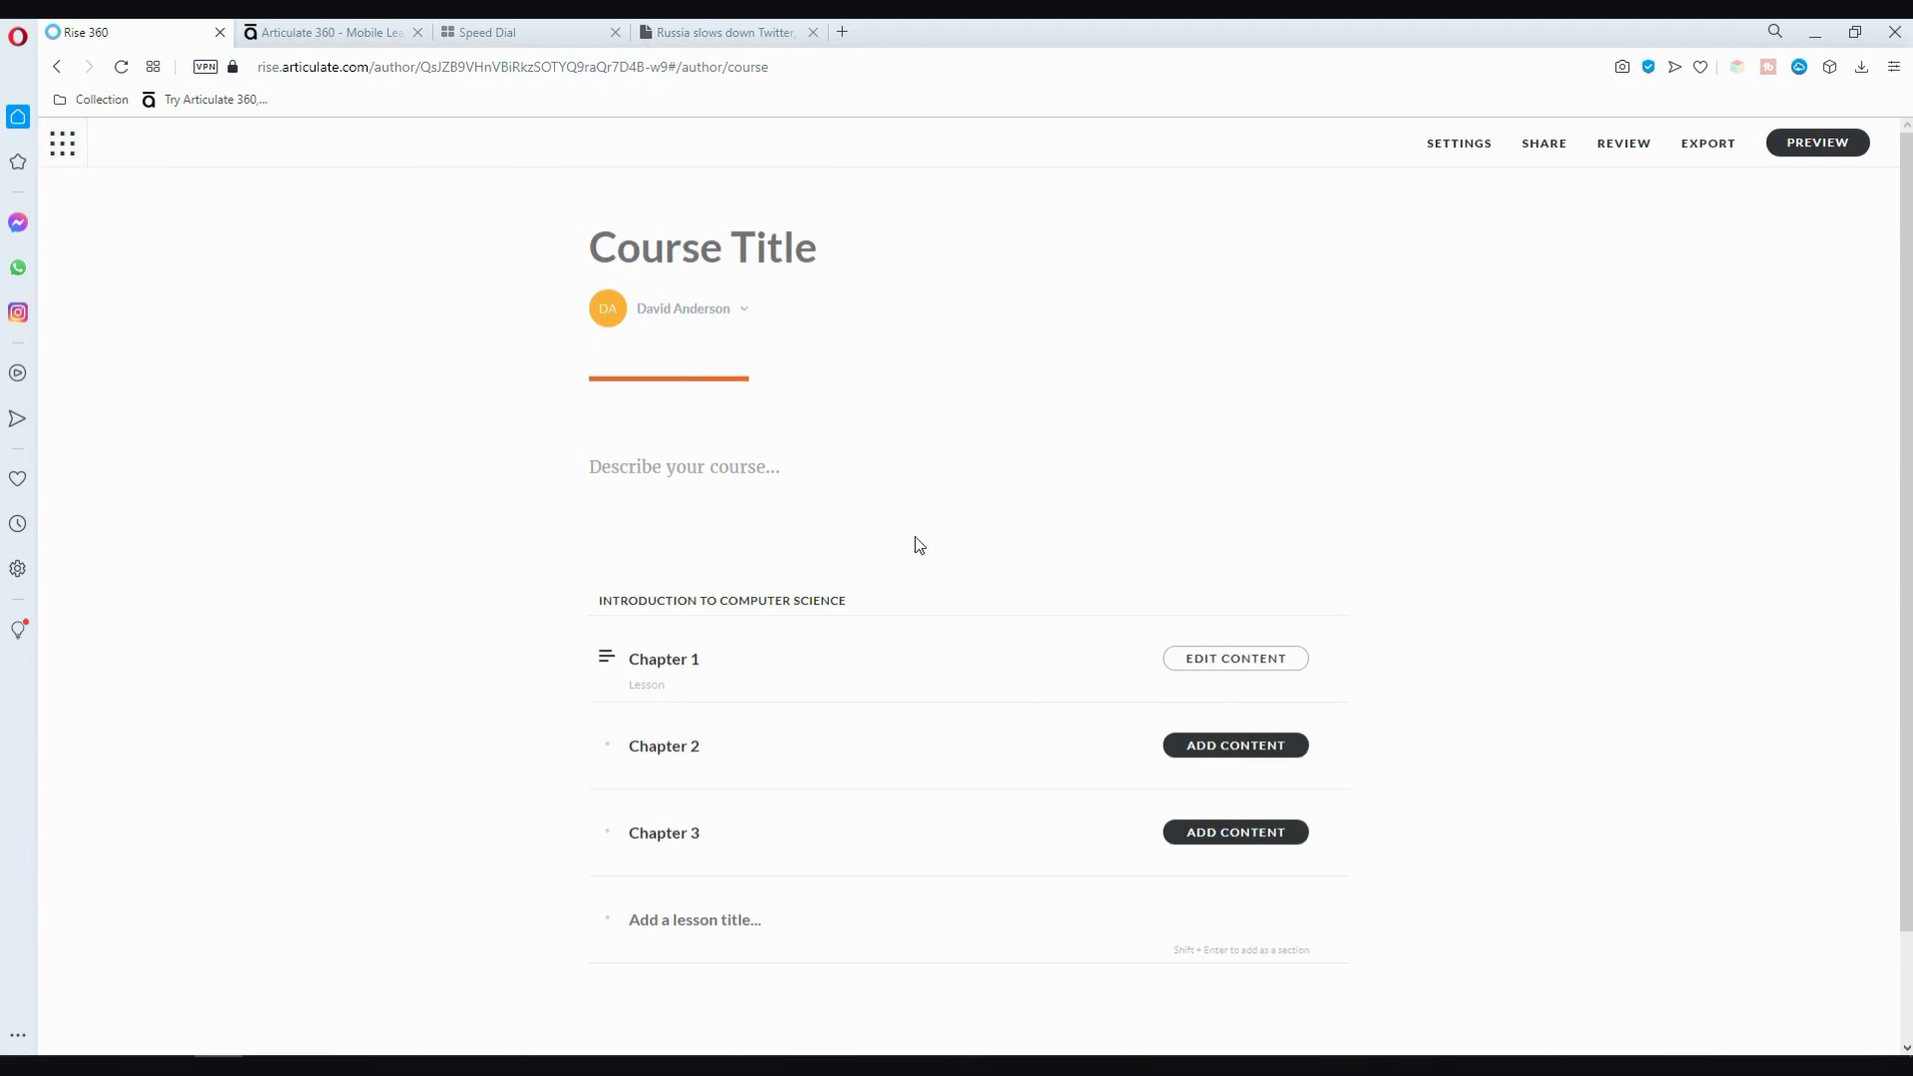
scroll(894, 580, "down", 1)
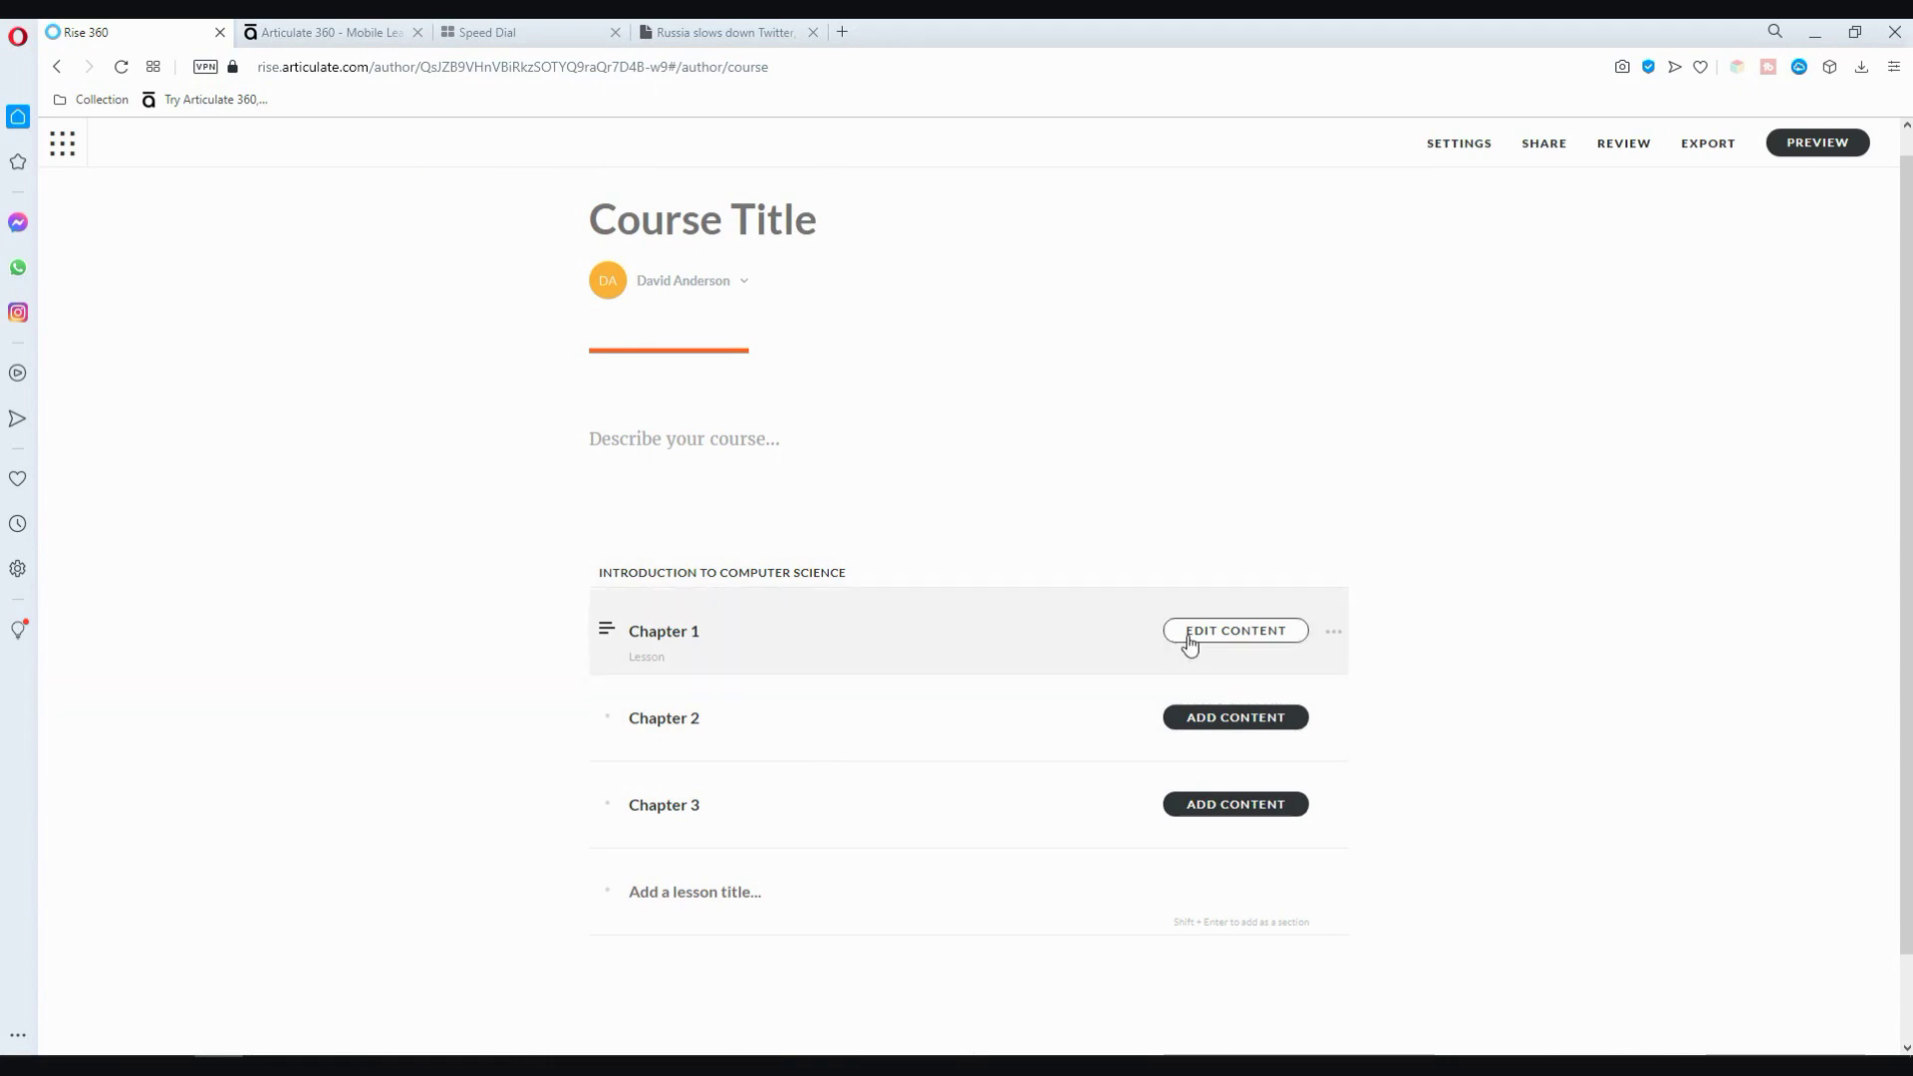
left_click(1218, 730)
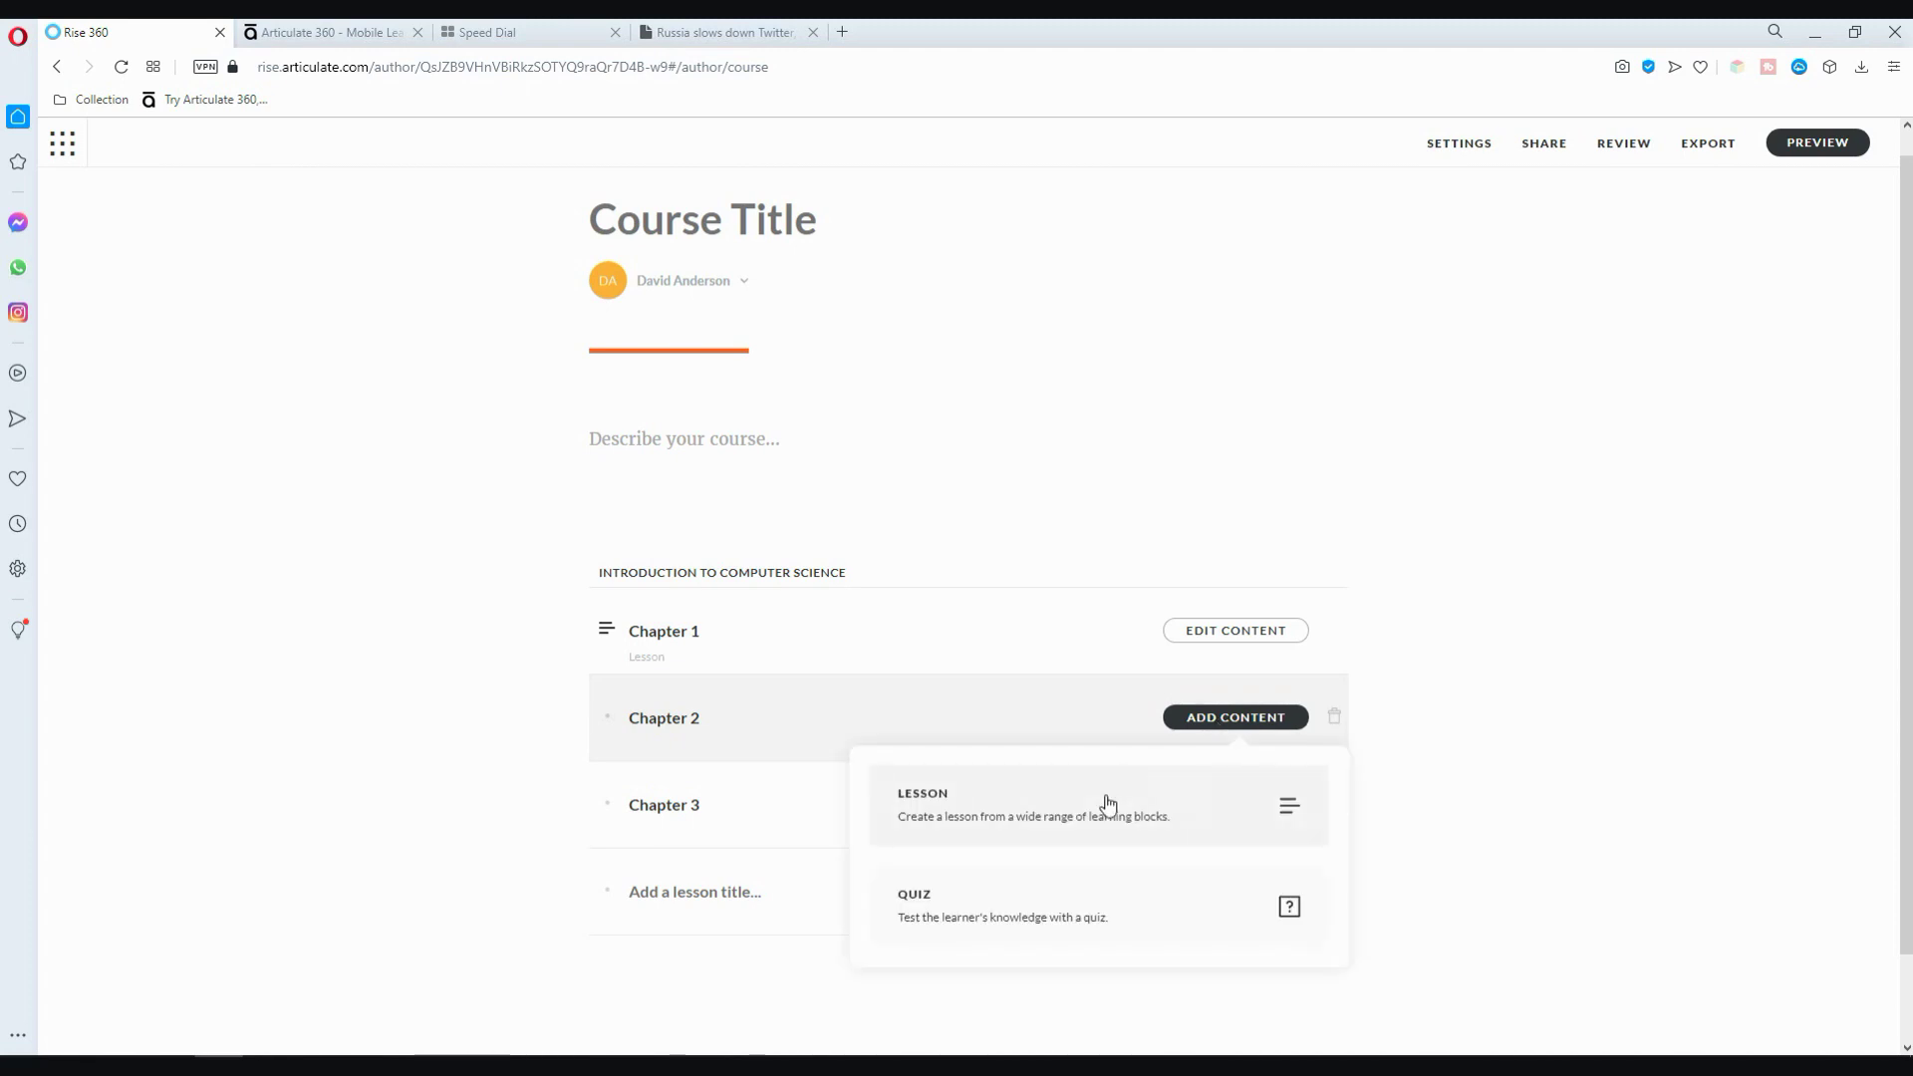
left_click(1222, 633)
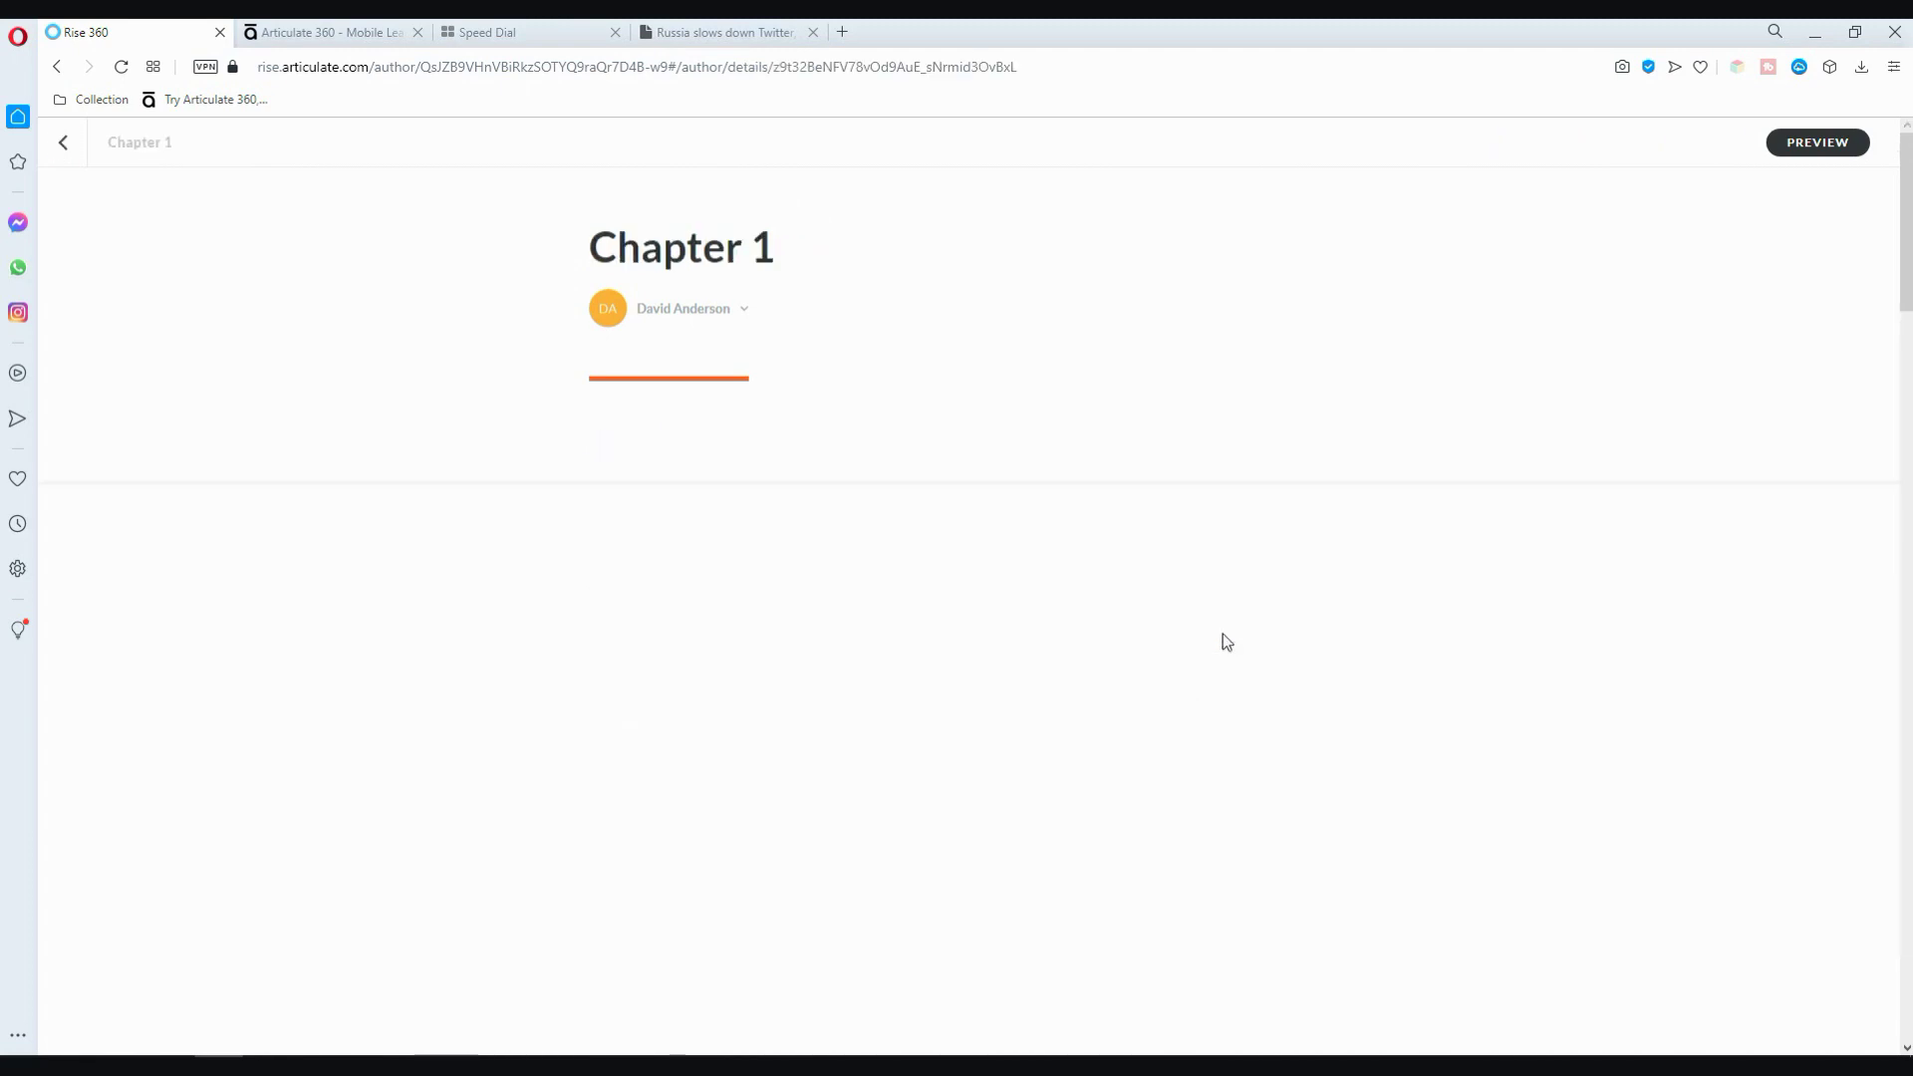
scroll(1222, 633, "down", 2)
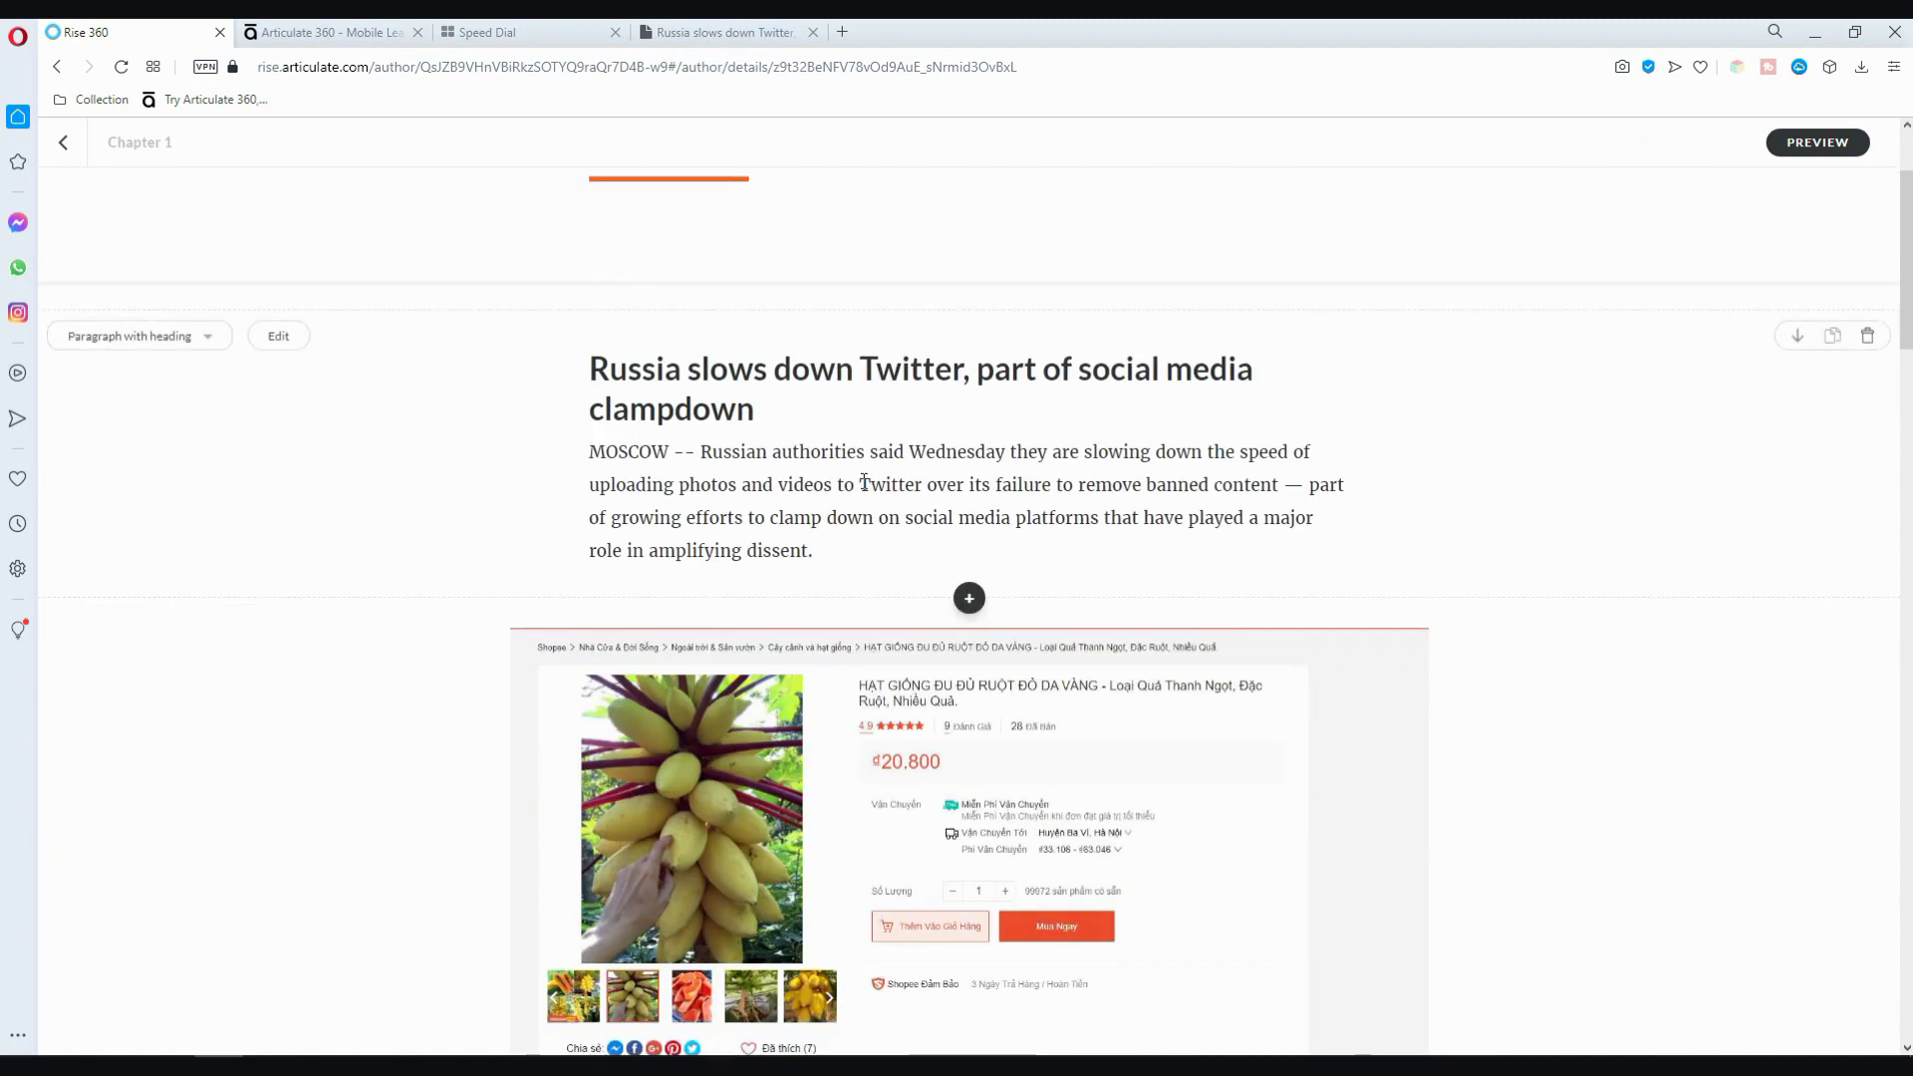
scroll(860, 465, "down", 3)
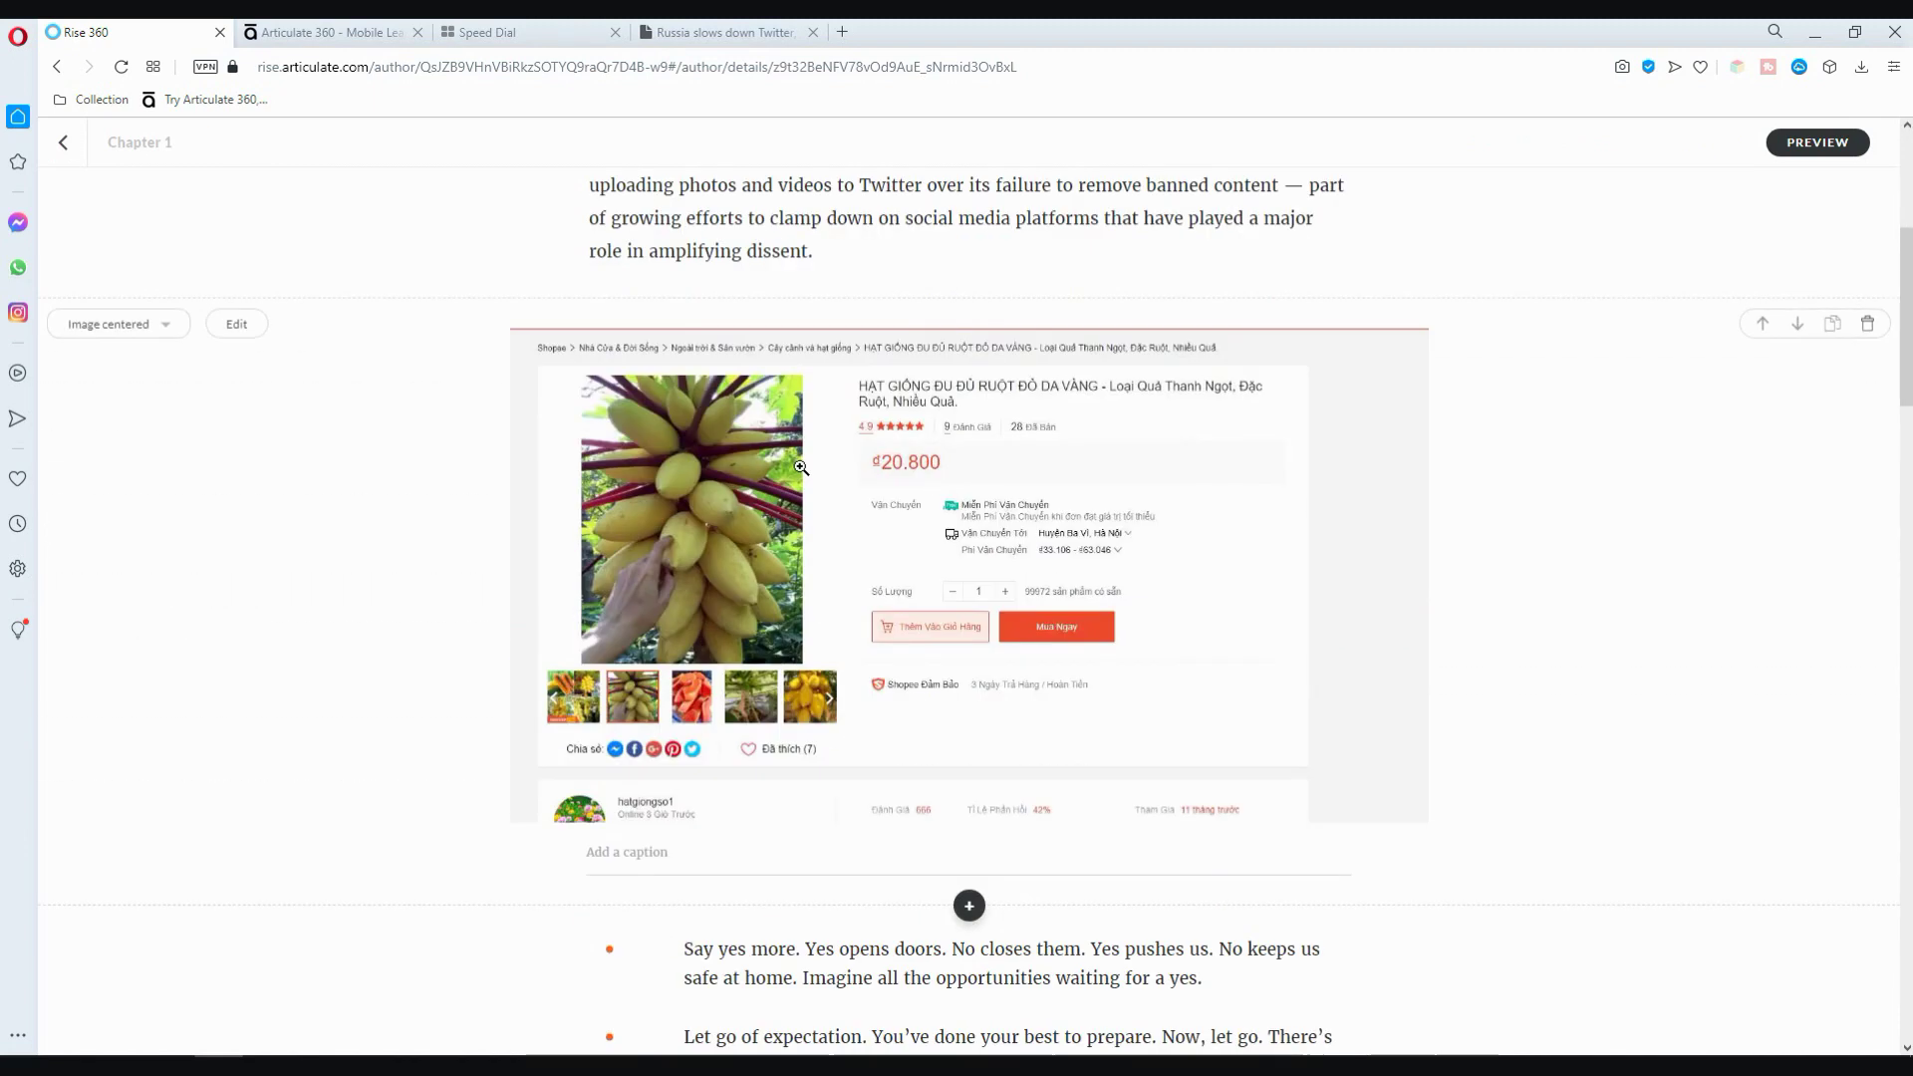
scroll(798, 467, "down", 5)
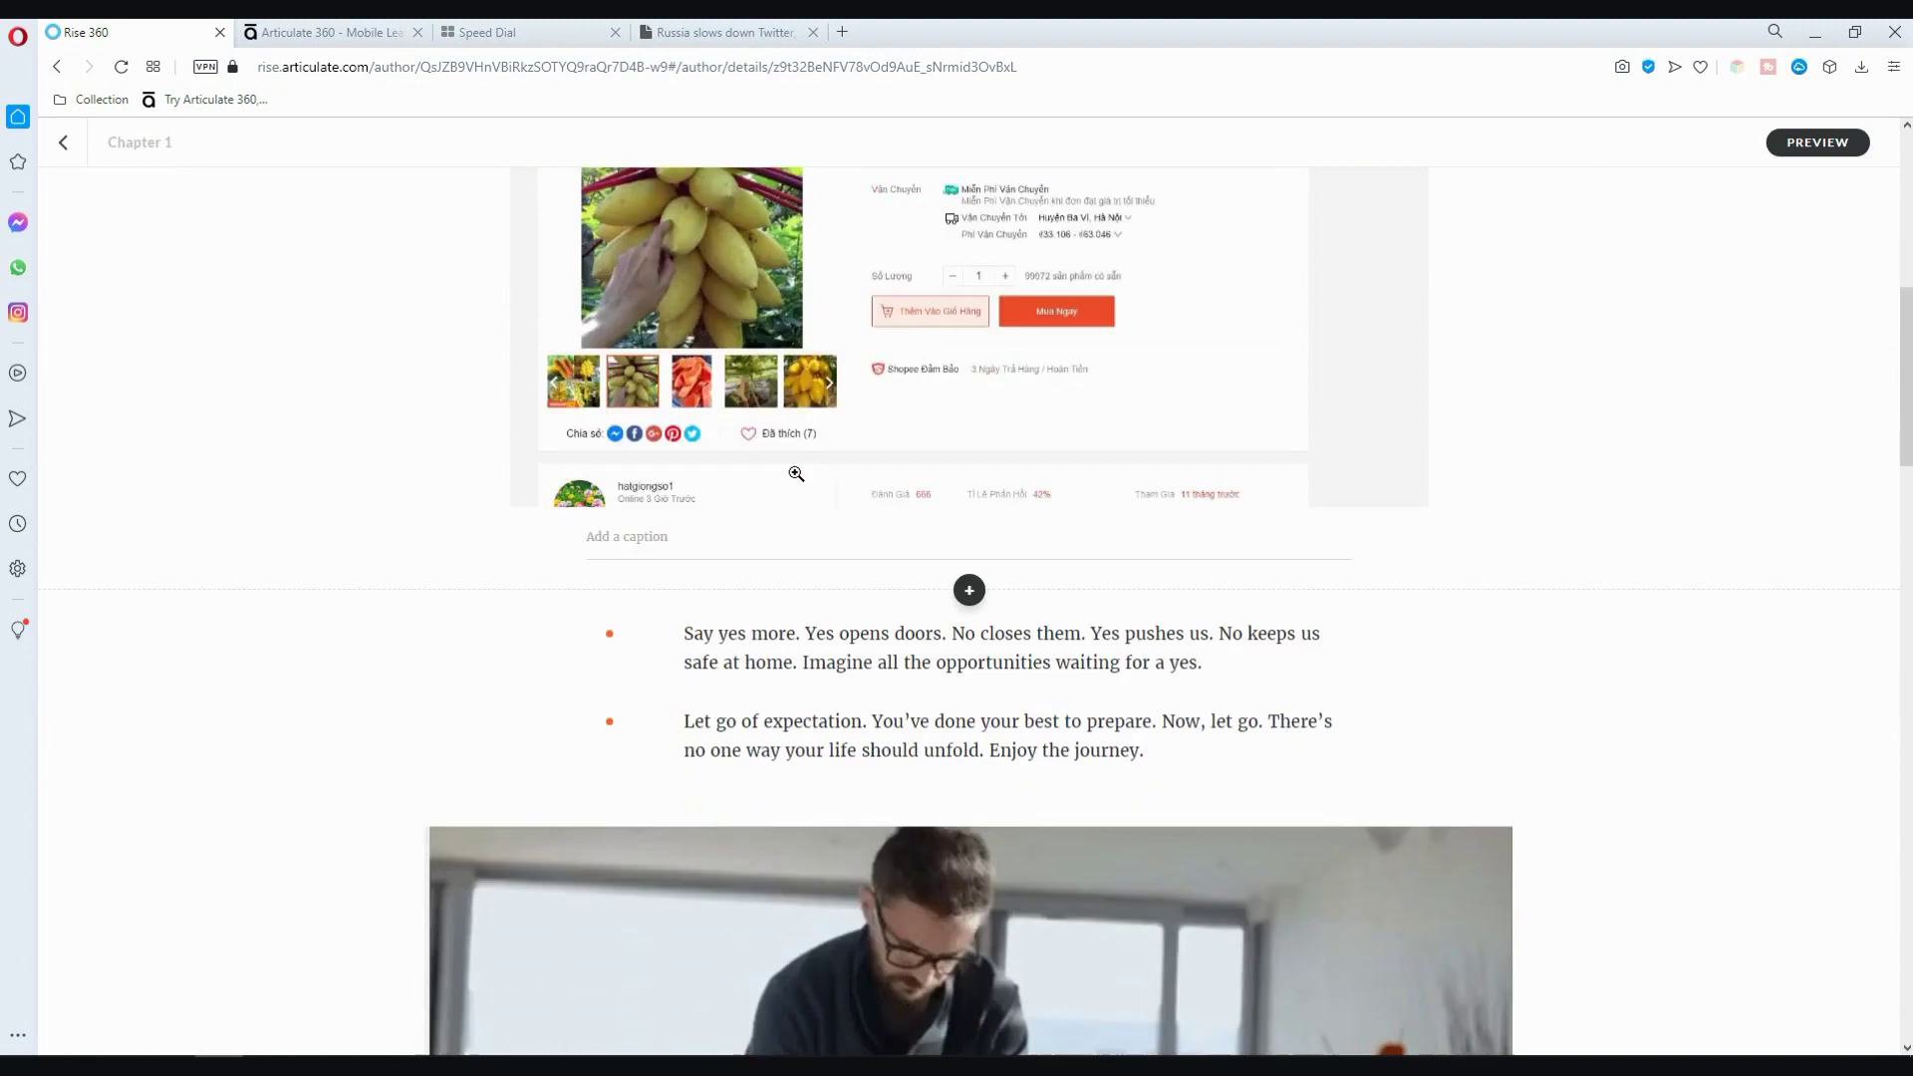
scroll(786, 475, "down", 5)
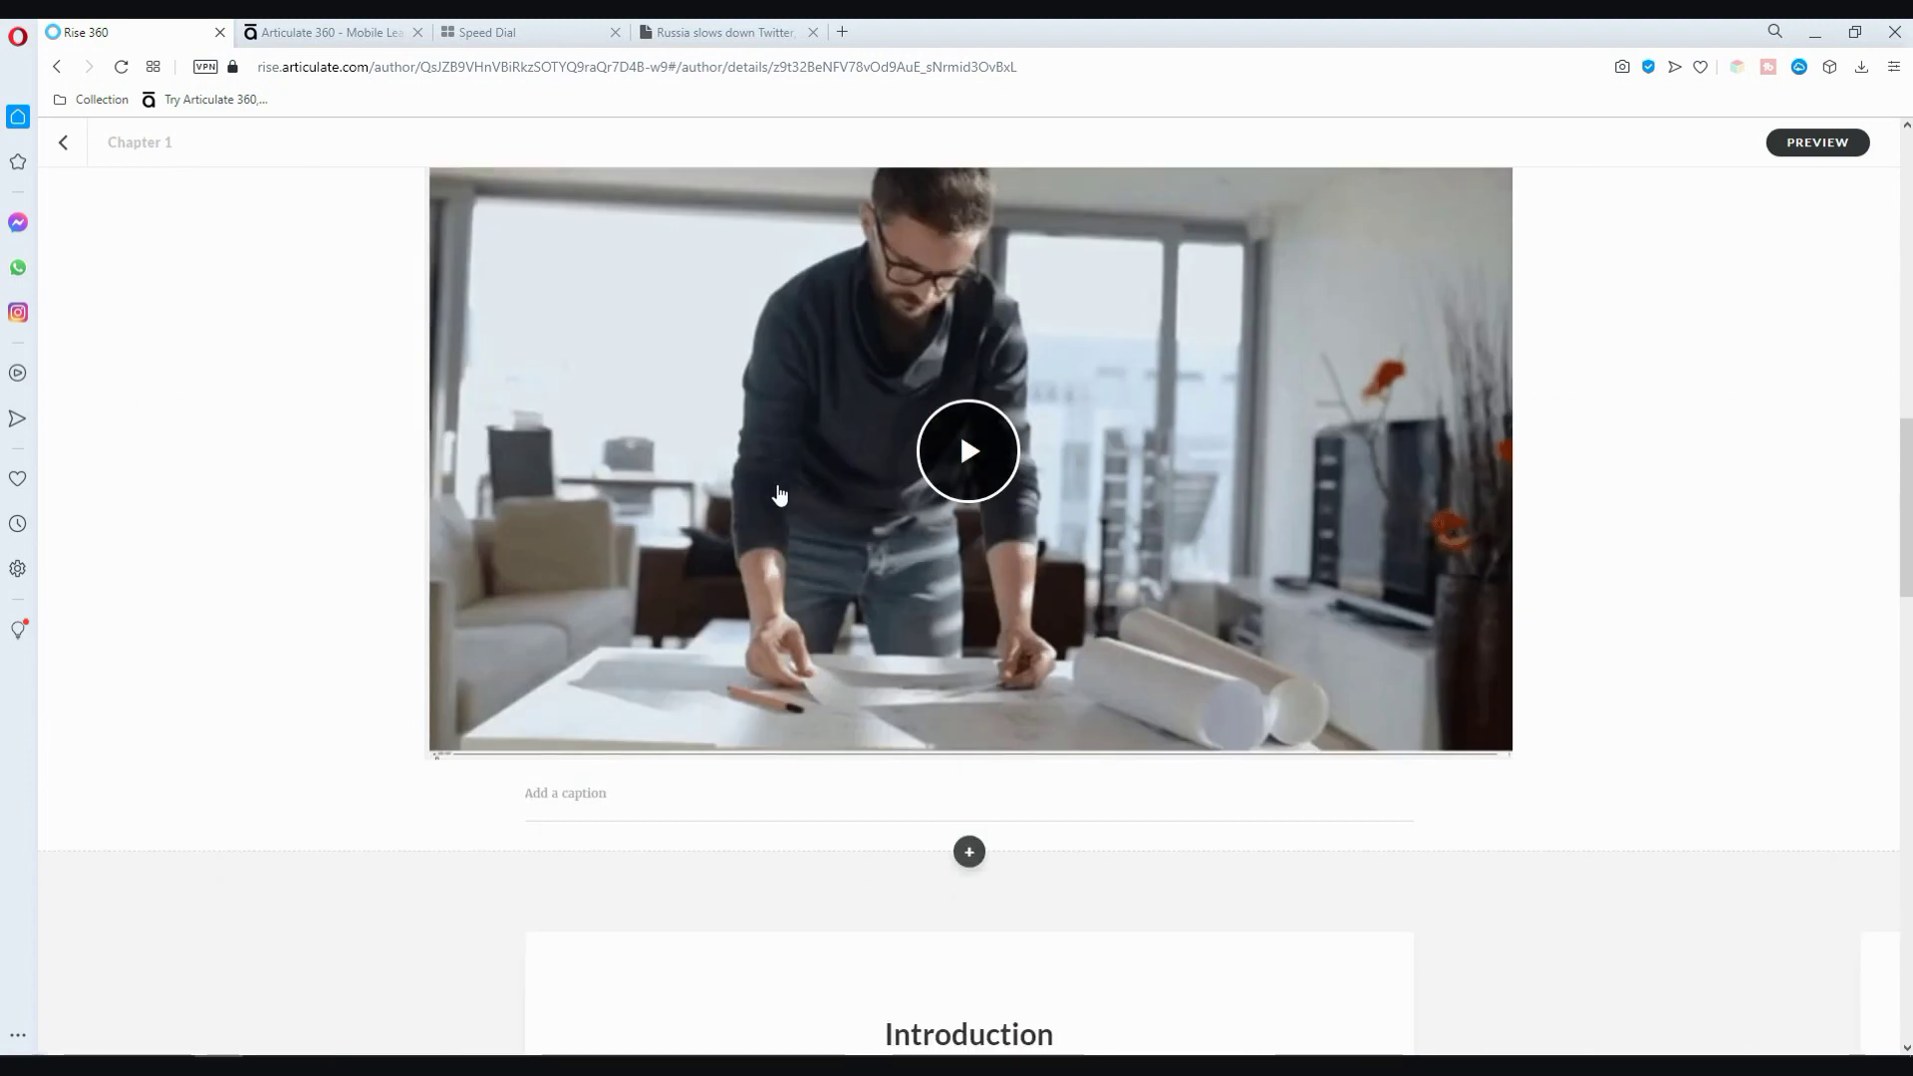
scroll(1134, 566, "down", 5)
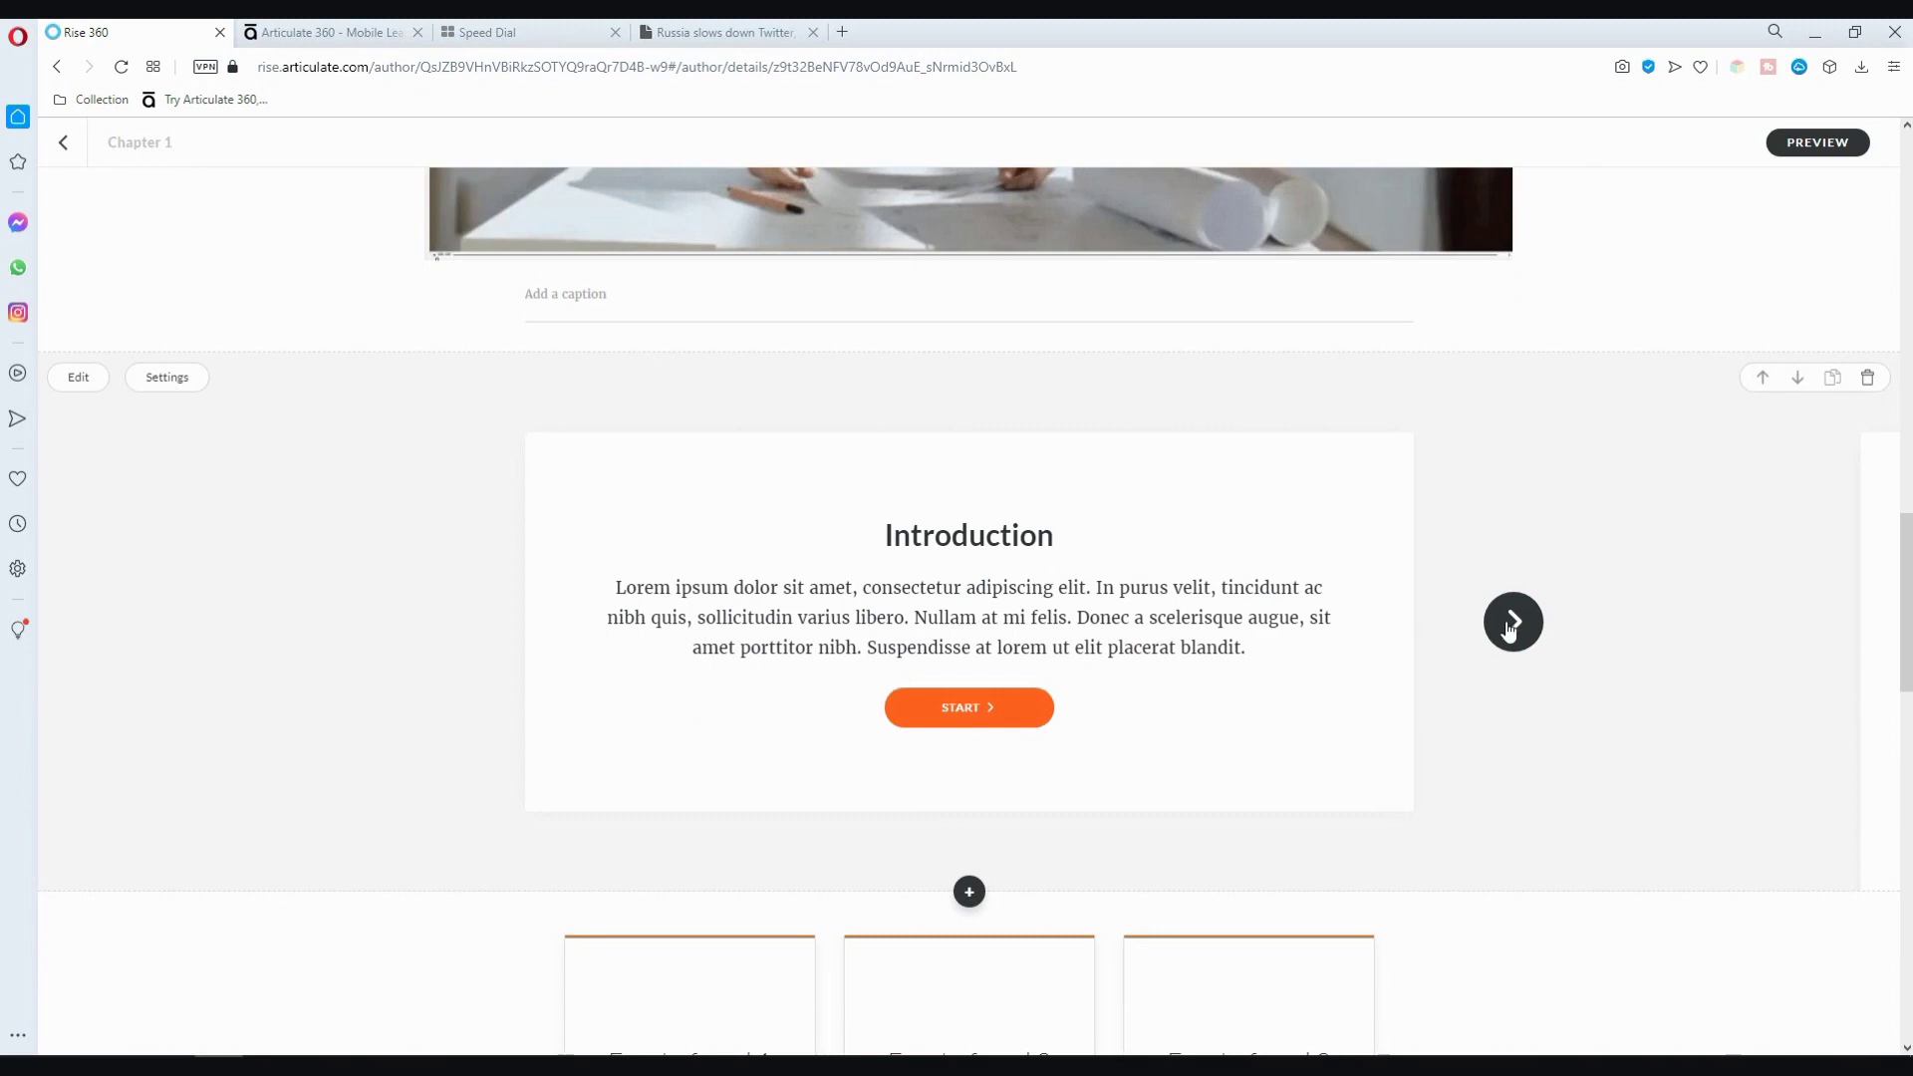
scroll(905, 612, "down", 5)
scroll(544, 596, "down", 5)
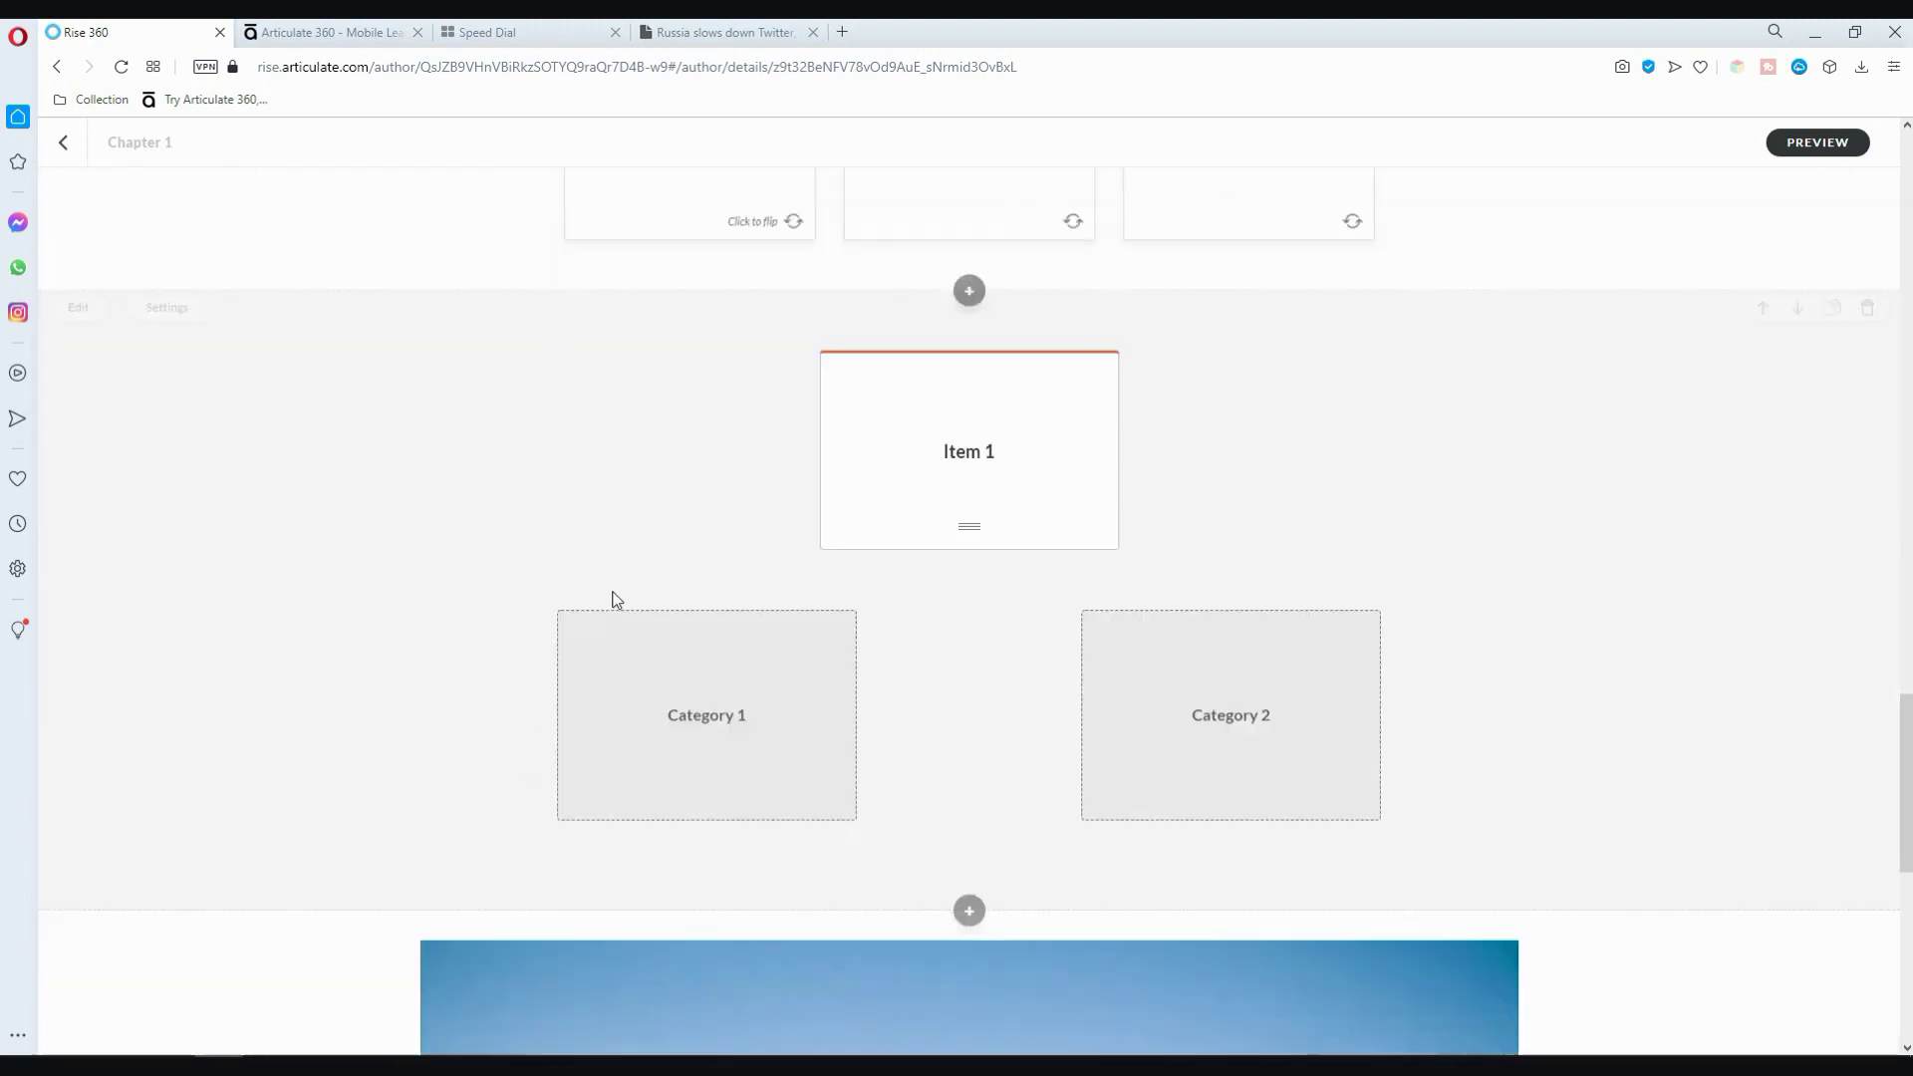
scroll(731, 543, "down", 7)
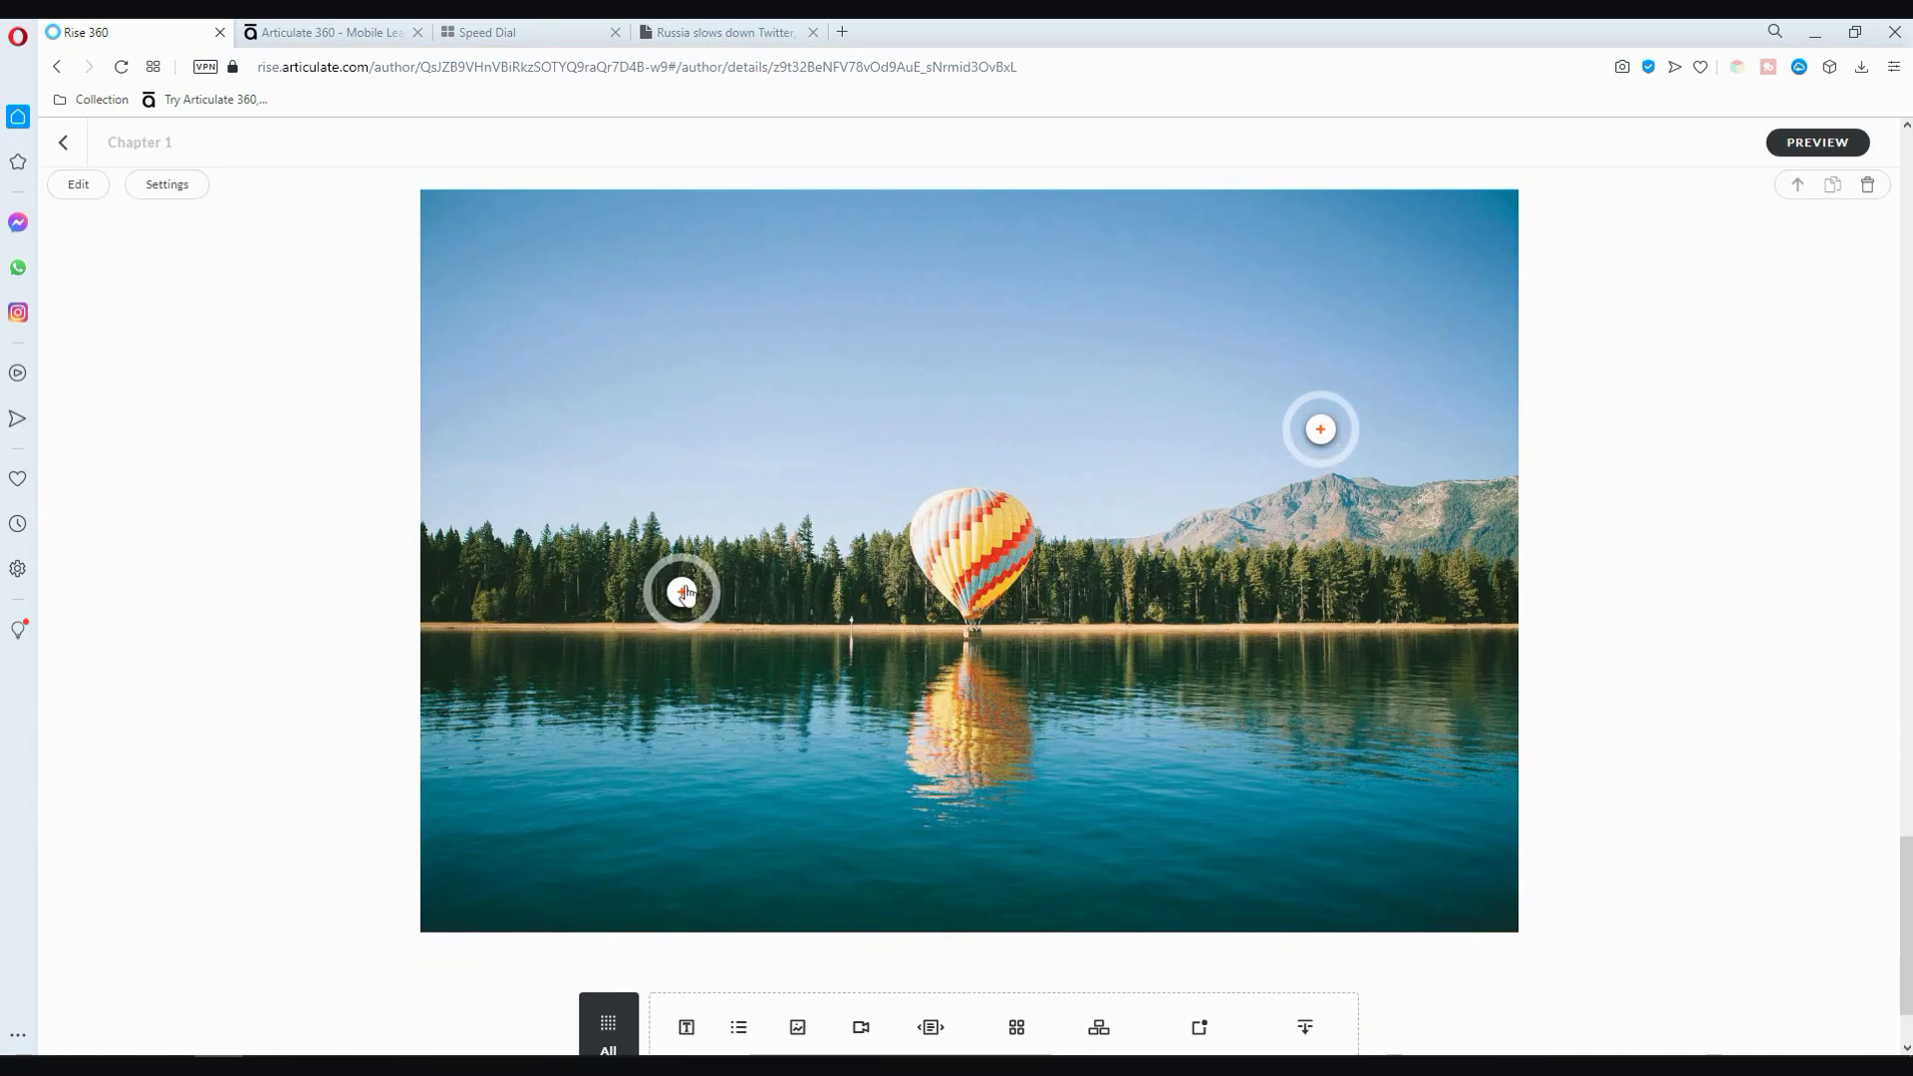
scroll(761, 624, "down", 1)
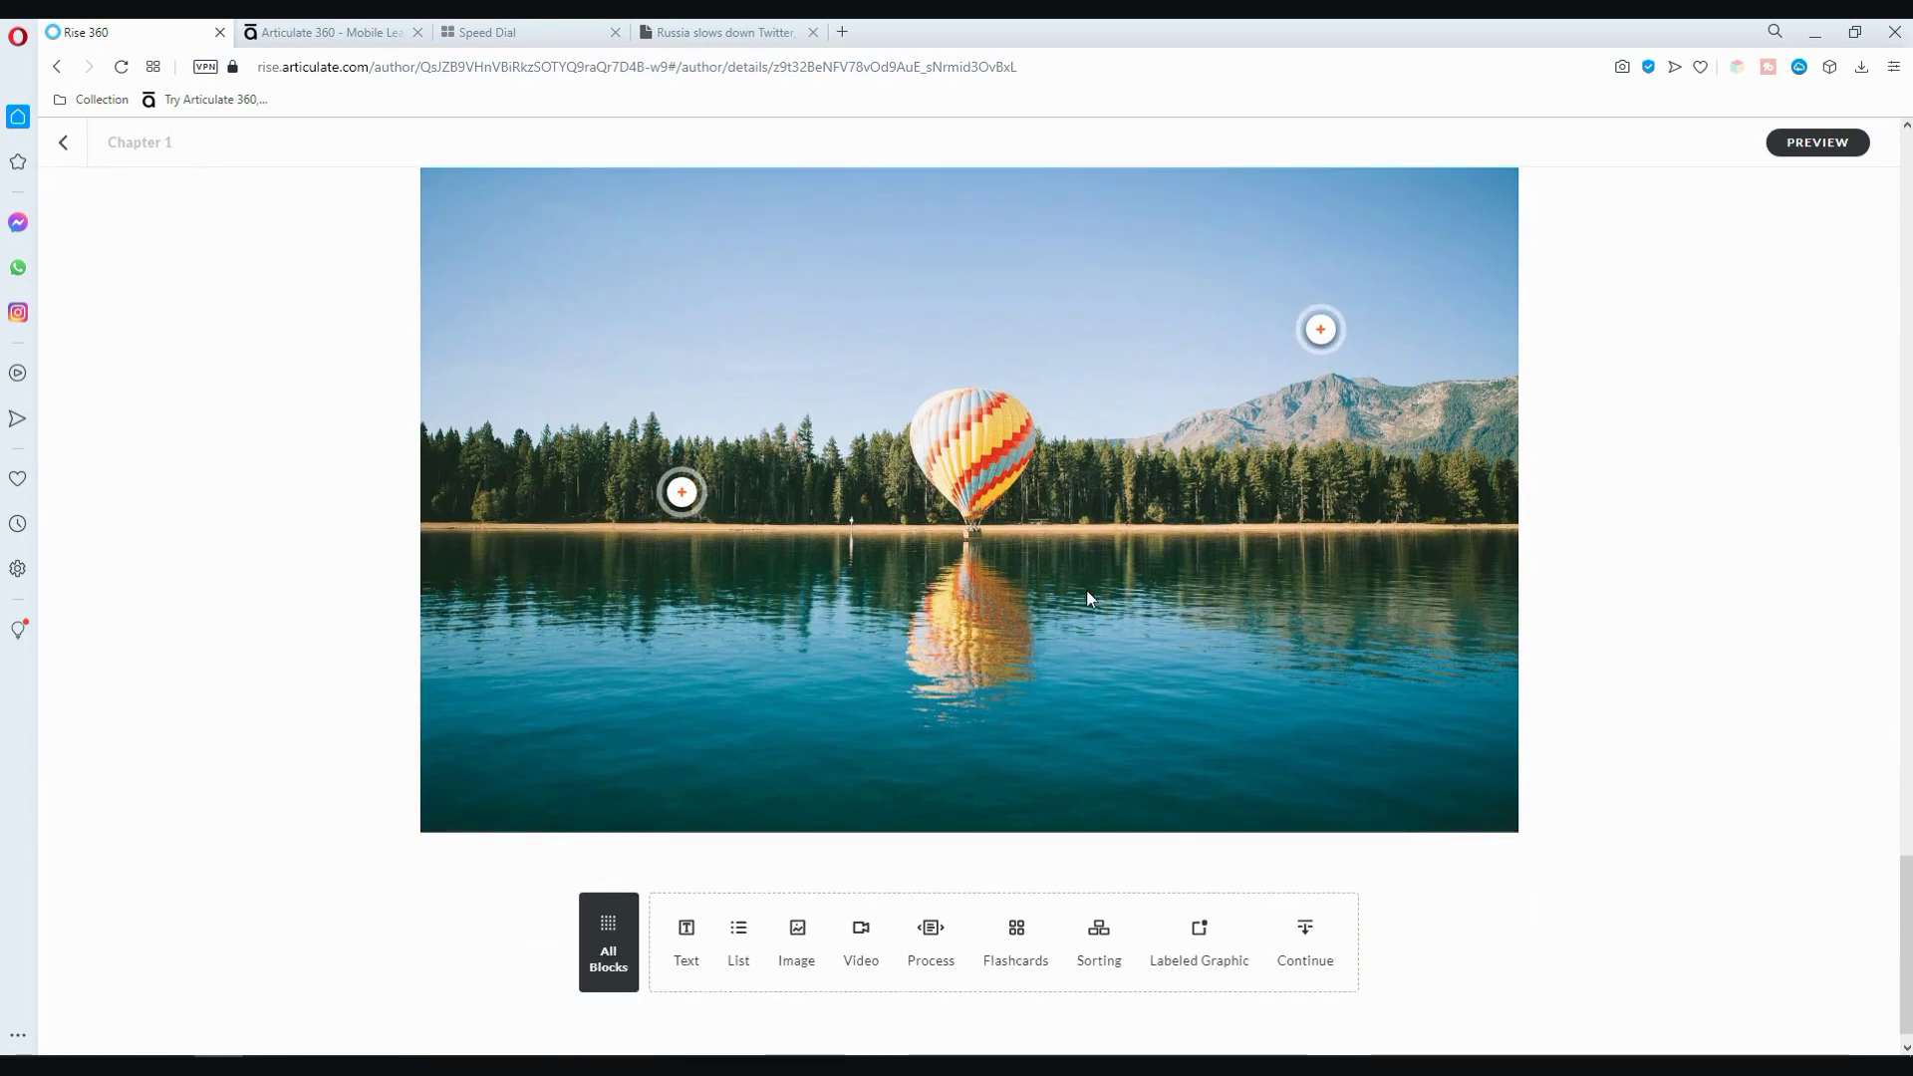
scroll(1068, 591, "up", 1)
scroll(1068, 594, "up", 4)
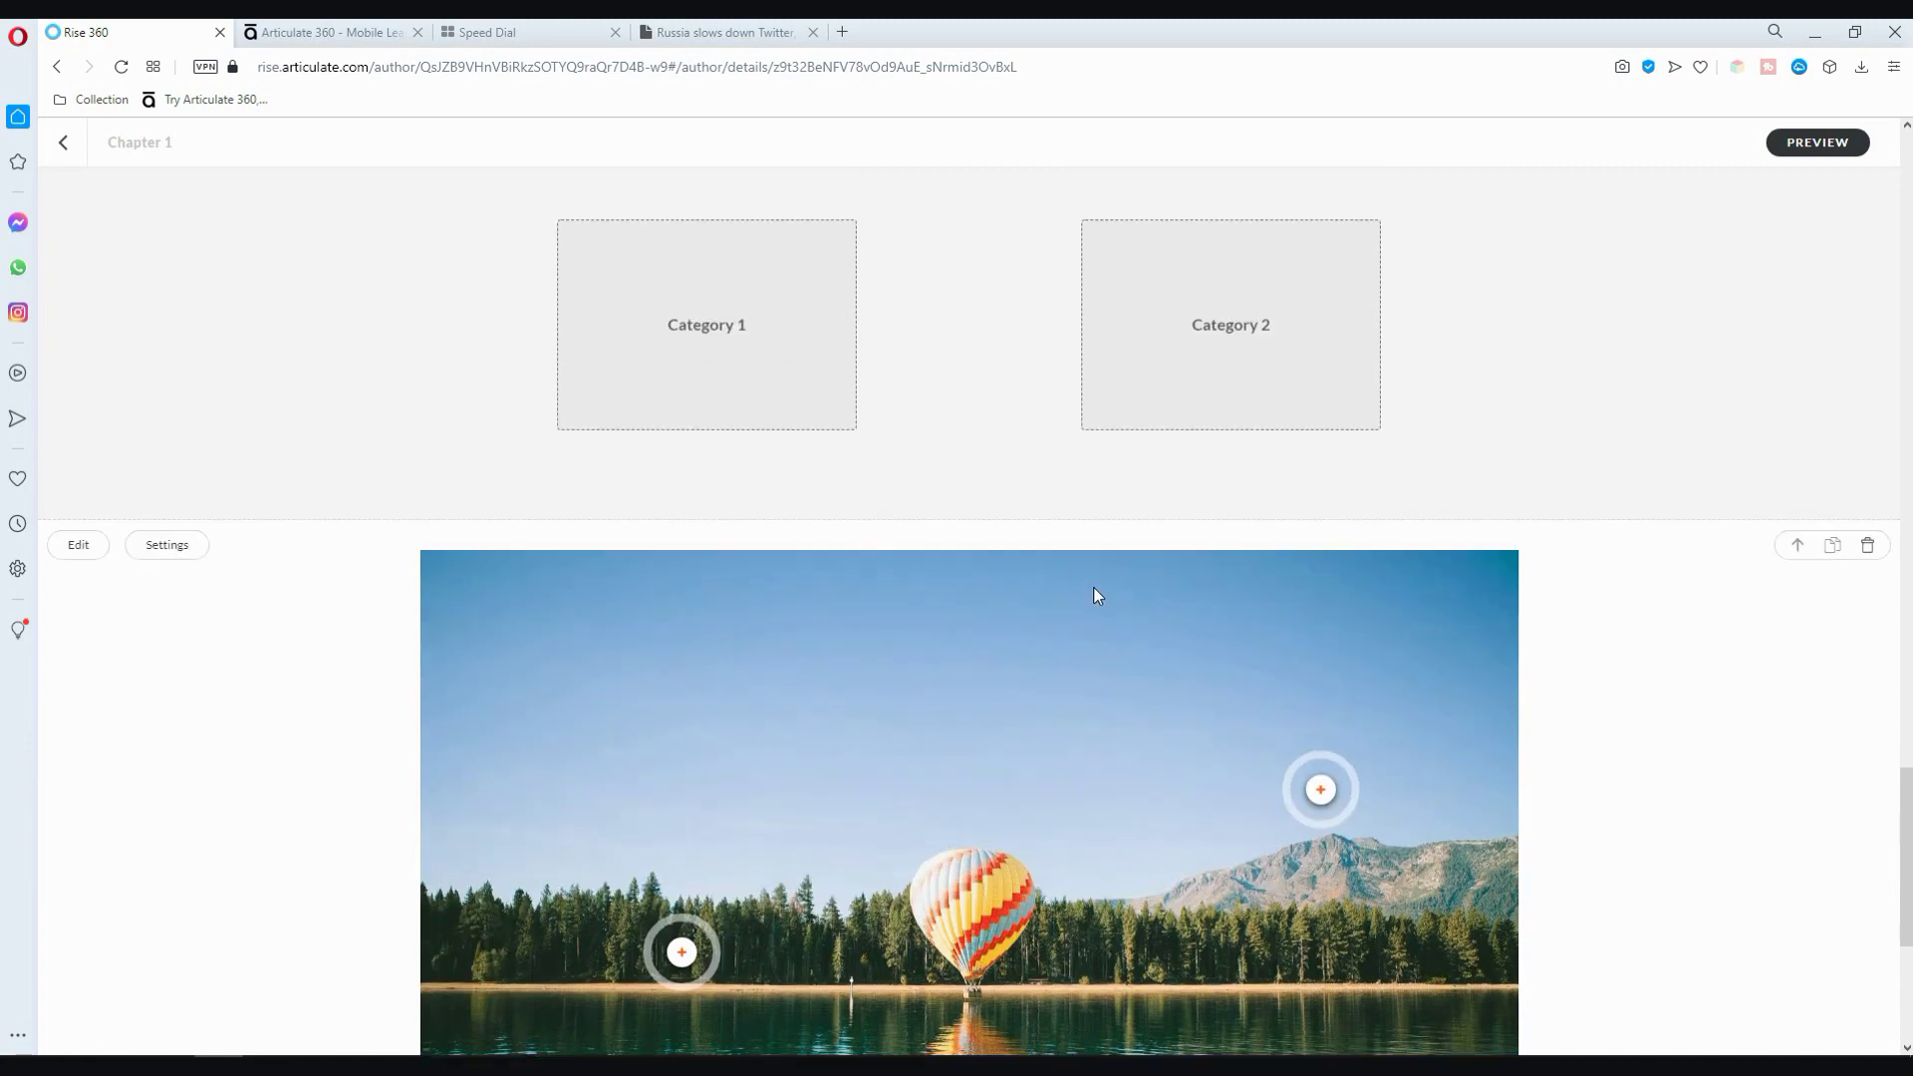
scroll(1092, 587, "up", 20)
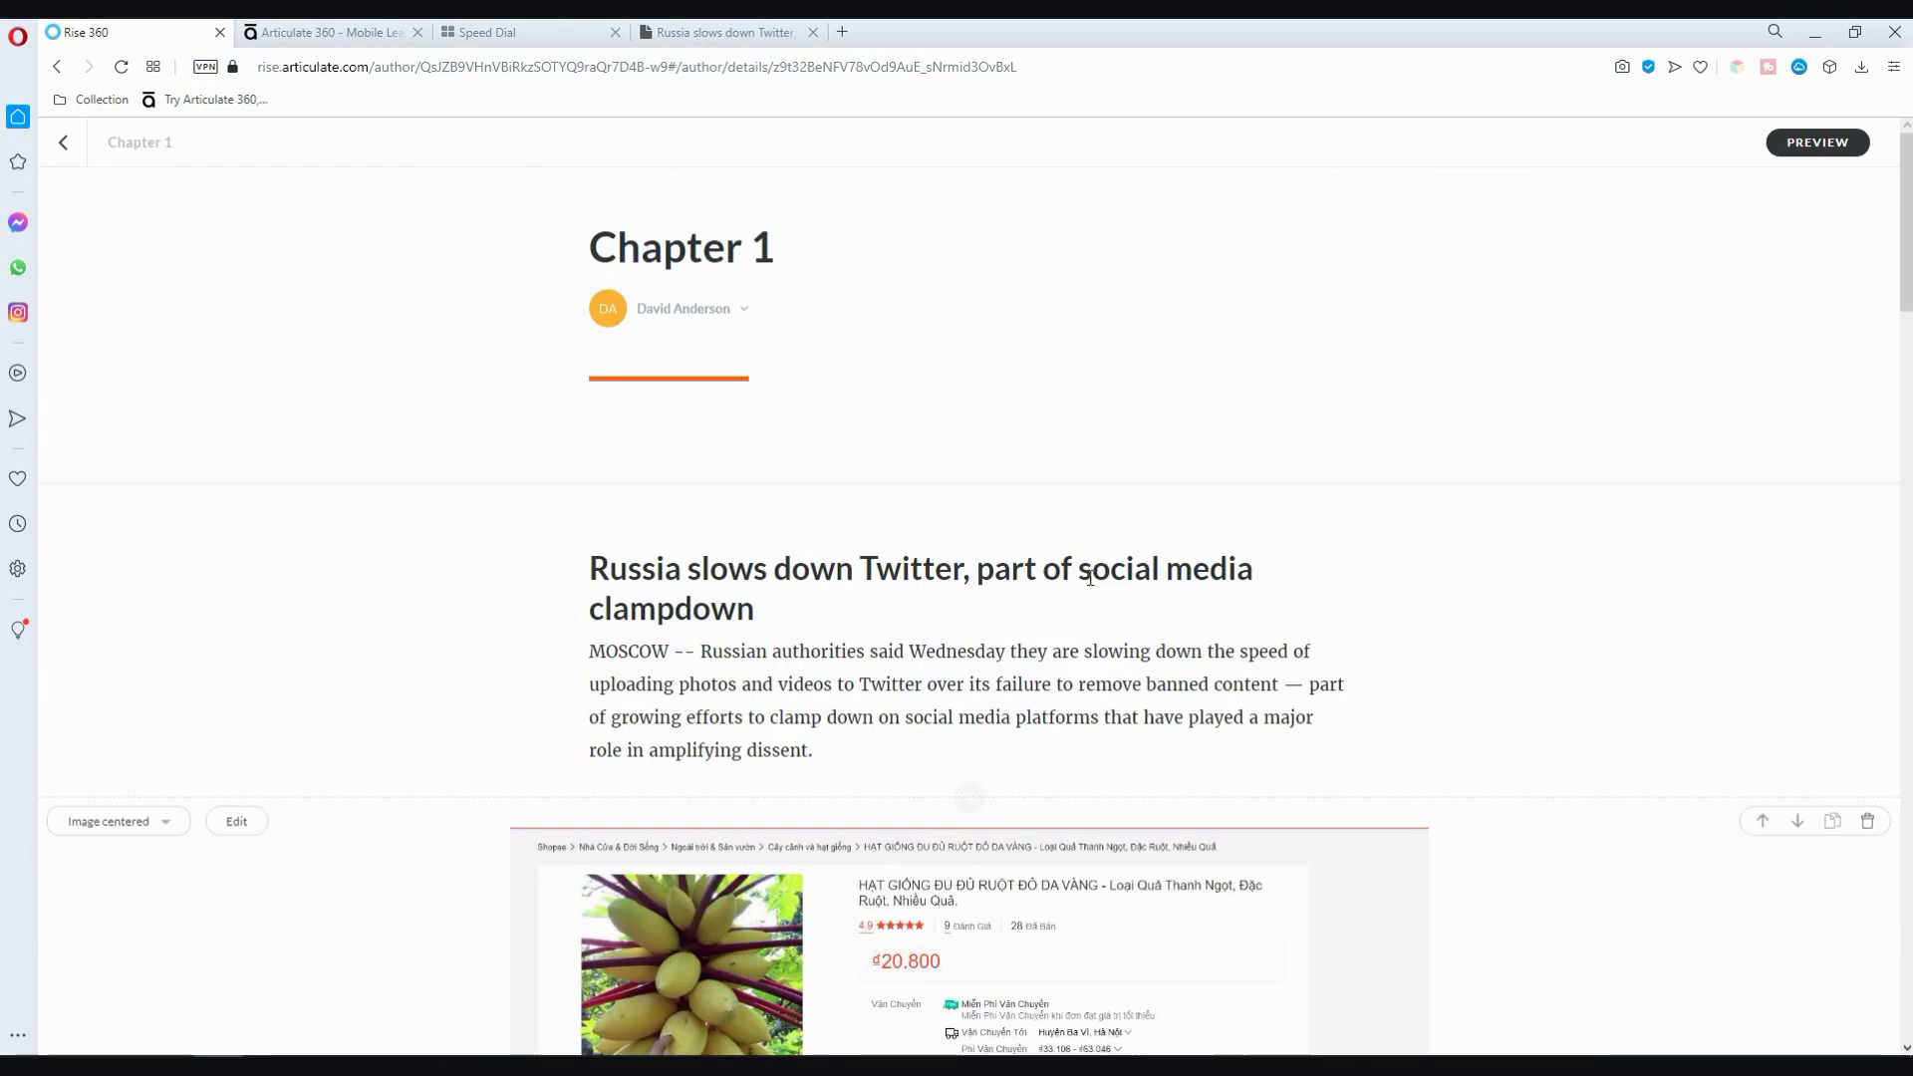
scroll(1096, 494, "down", 10)
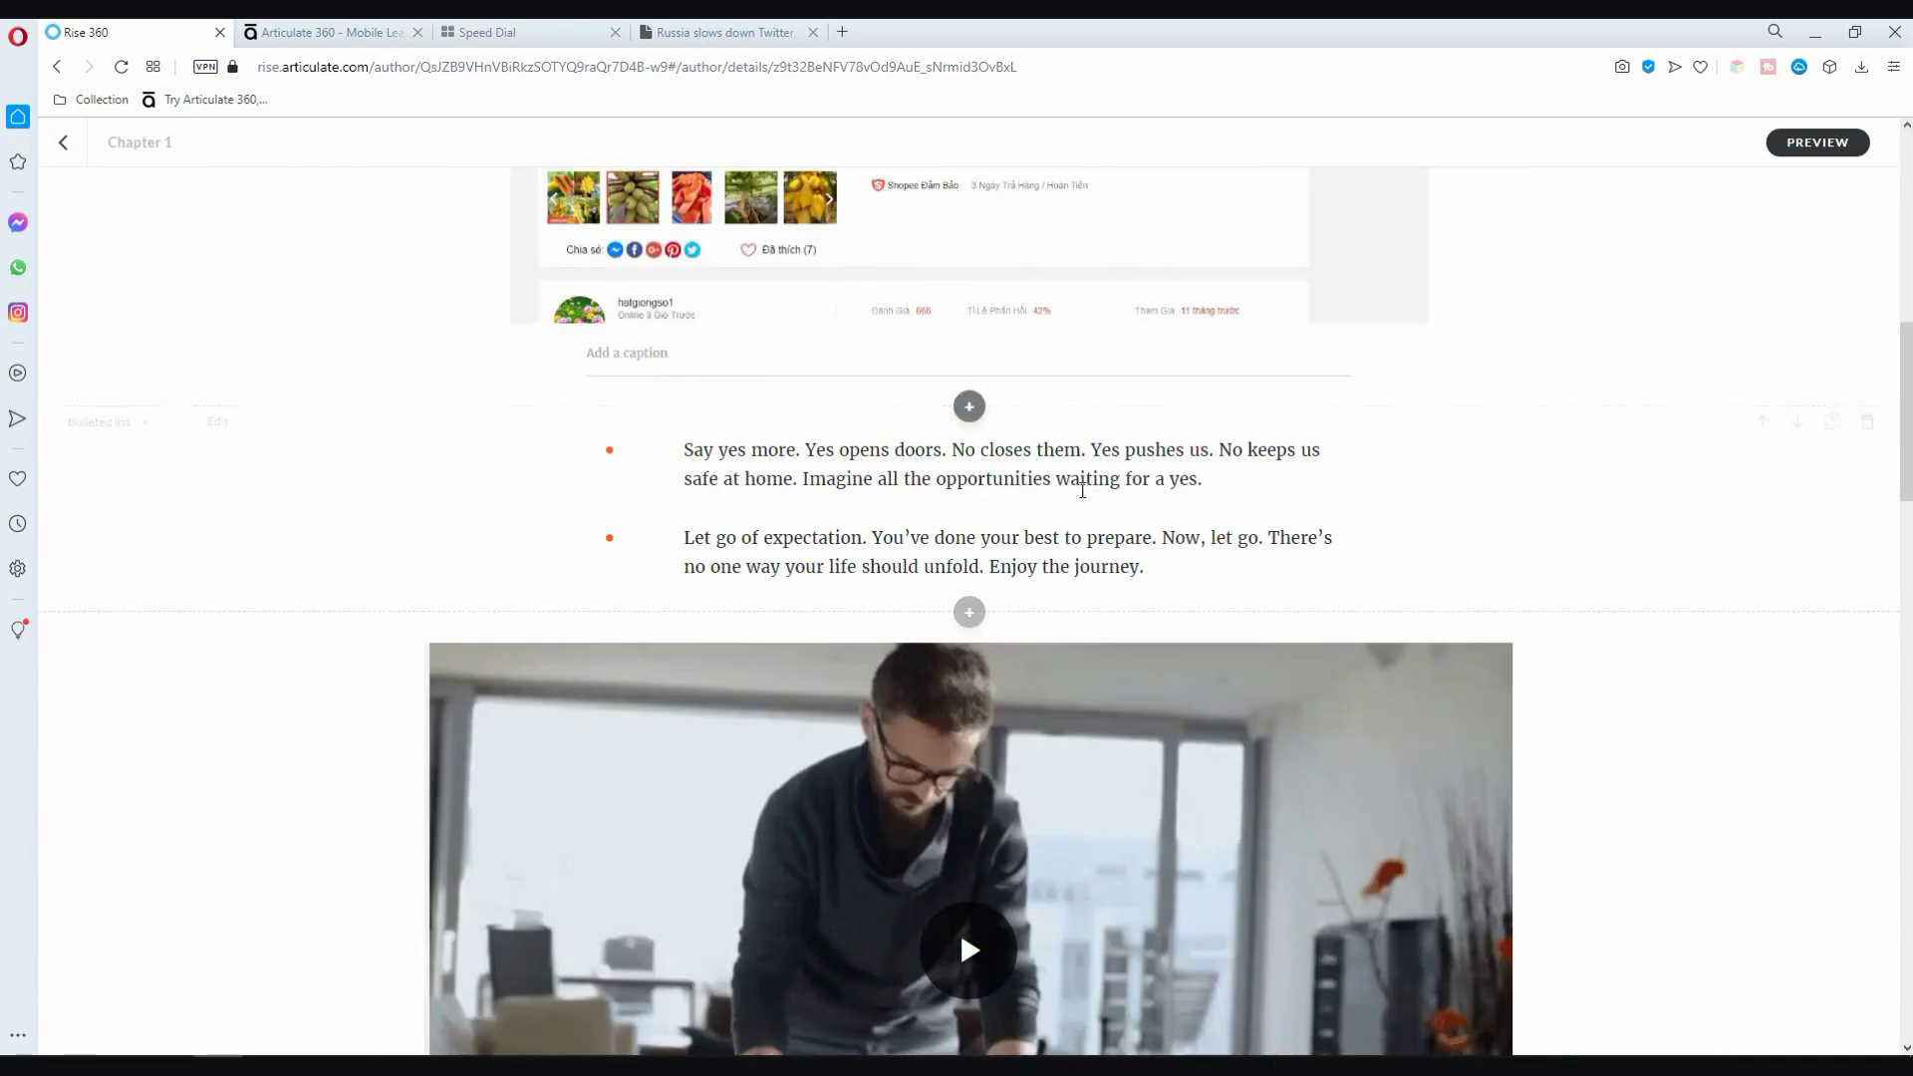
scroll(1082, 490, "down", 20)
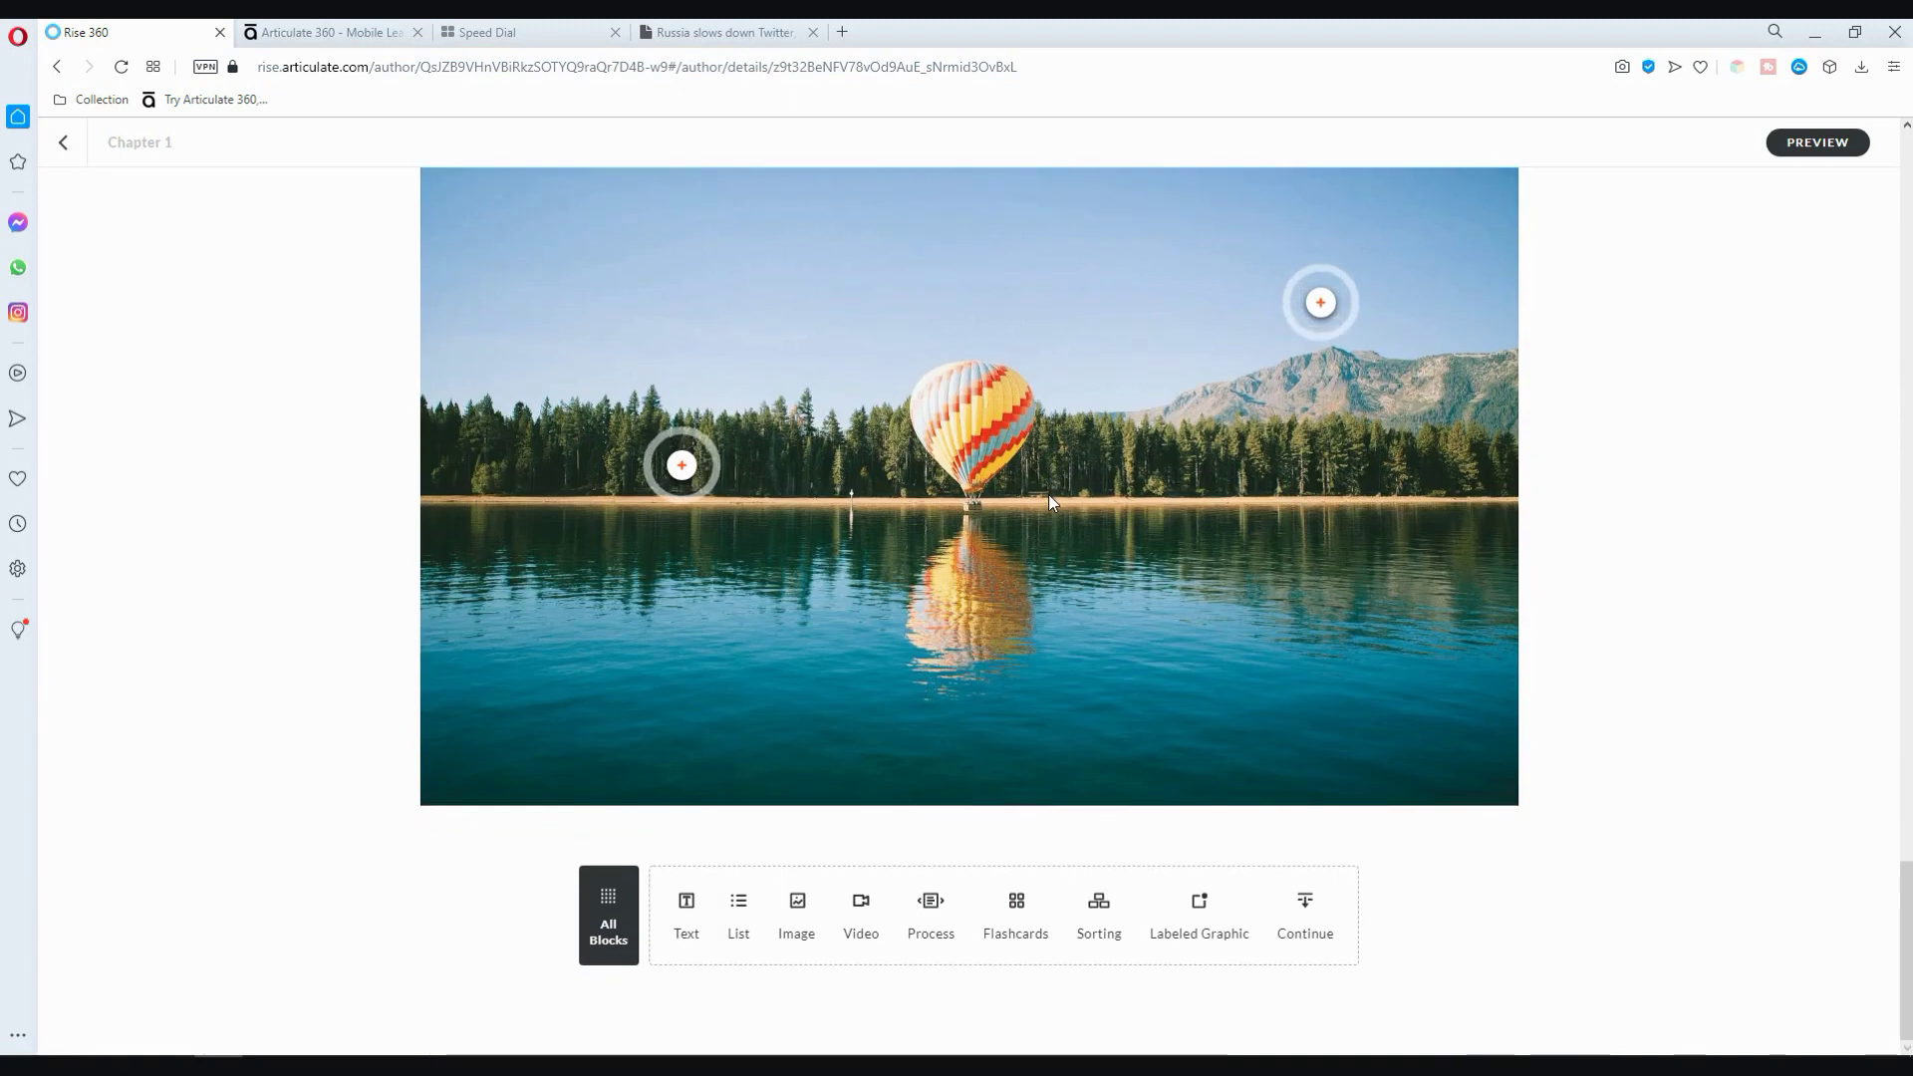
scroll(1048, 494, "up", 20)
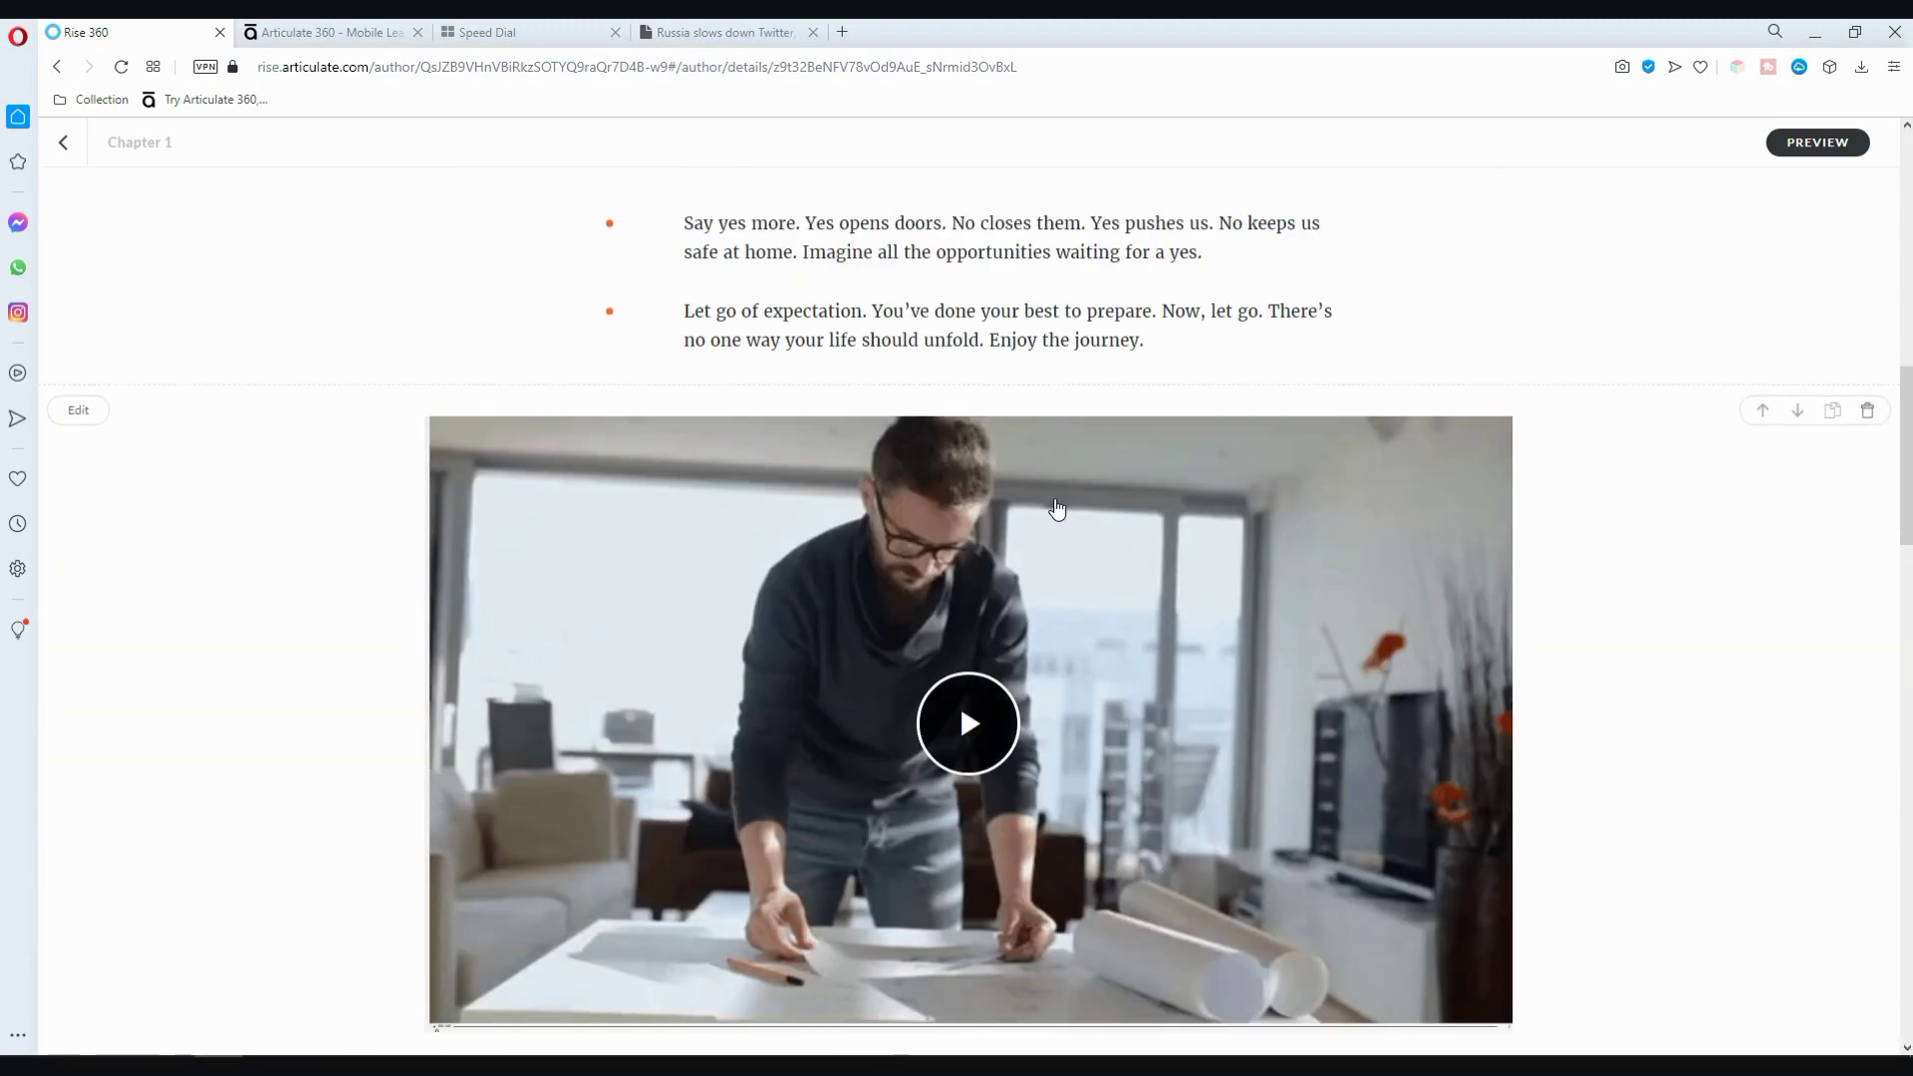
scroll(1057, 509, "up", 15)
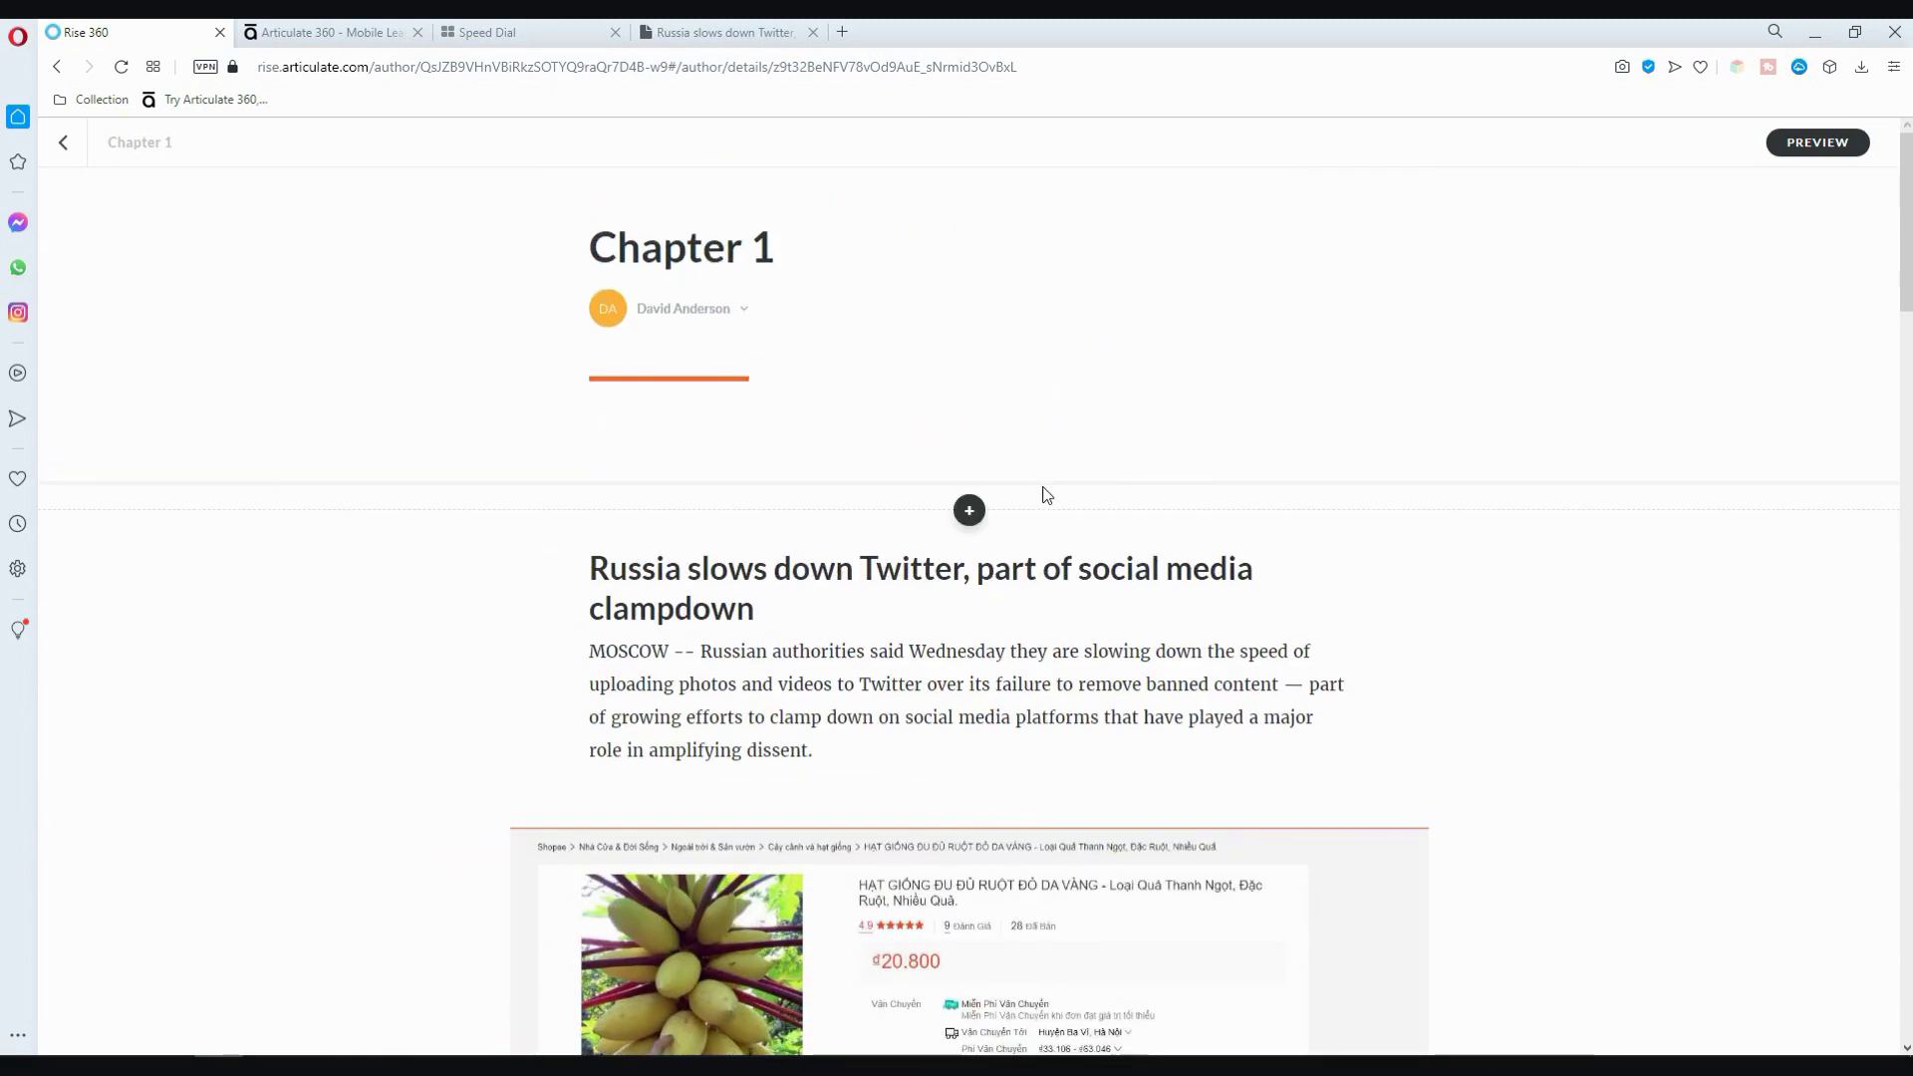